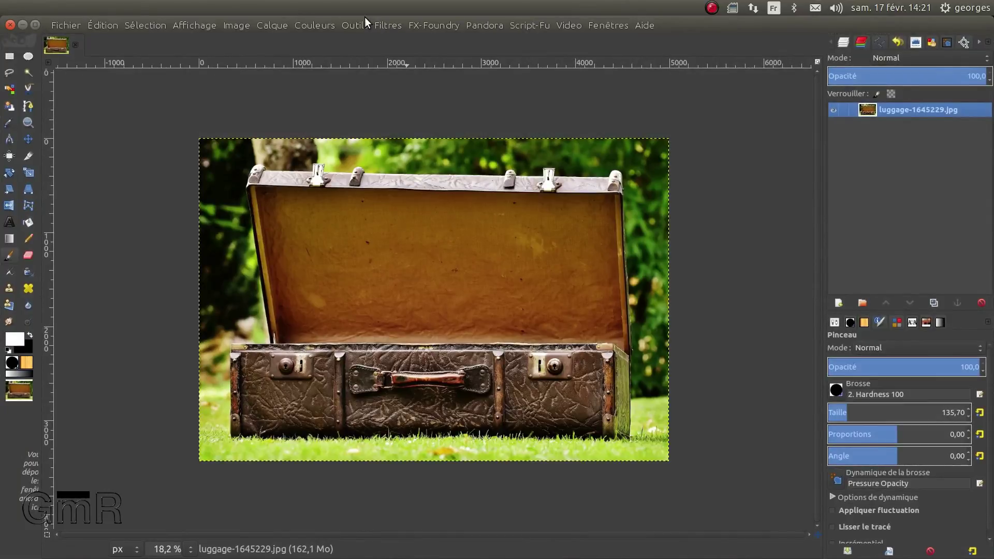
# Step: Add one-3075749.jpg from the gimp art folder as a new layer beneath the luggage layer, then close the folder and maximize the image window
pyautogui.moveTo(142, 430); pyautogui.dragTo(973, 239)
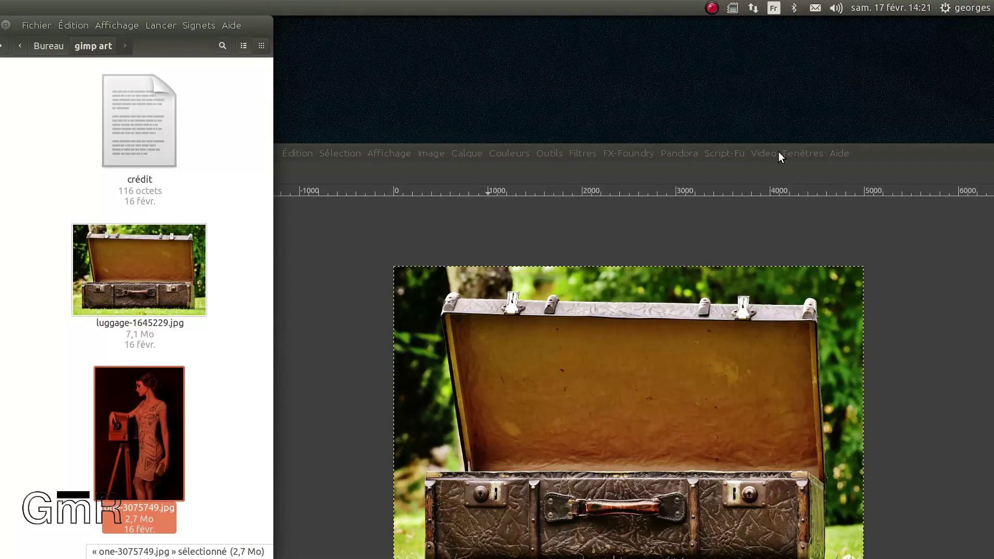
pyautogui.moveTo(869, 154); pyautogui.dragTo(511, 248)
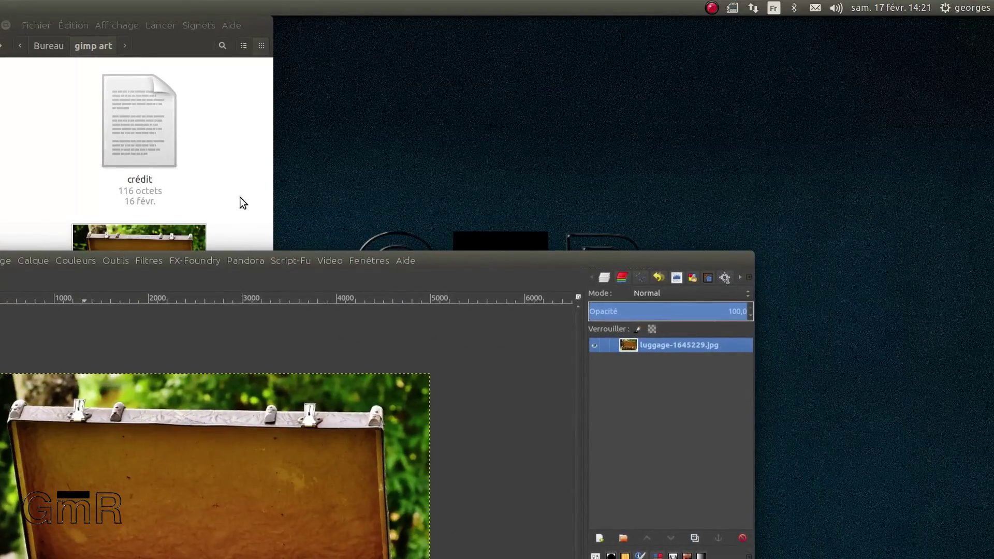
pyautogui.click(236, 194)
pyautogui.moveTo(139, 434); pyautogui.dragTo(687, 414)
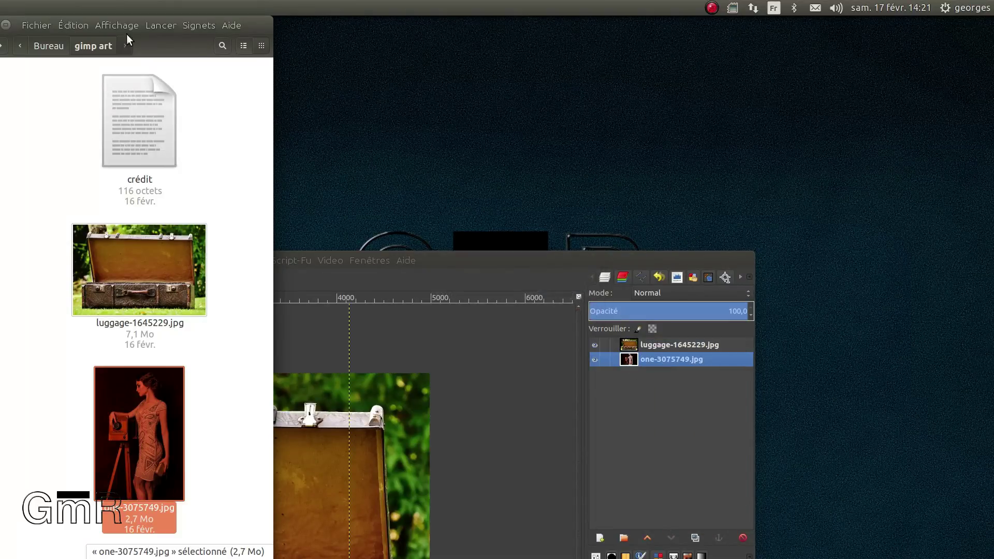
pyautogui.hotkey('ctrl', 'w')
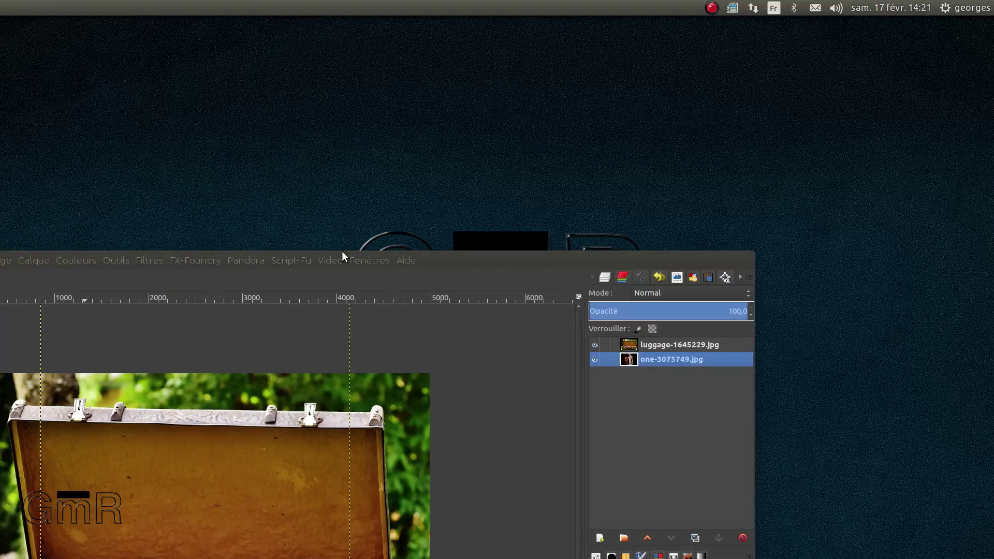
pyautogui.doubleClick(465, 260)
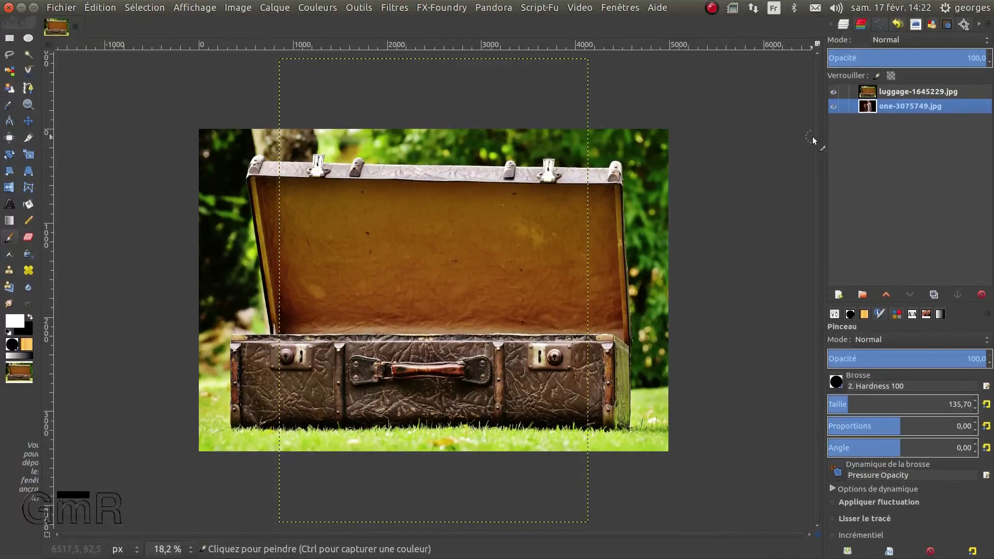
# Step: Fit the canvas to the extent of all layers
pyautogui.click(237, 8)
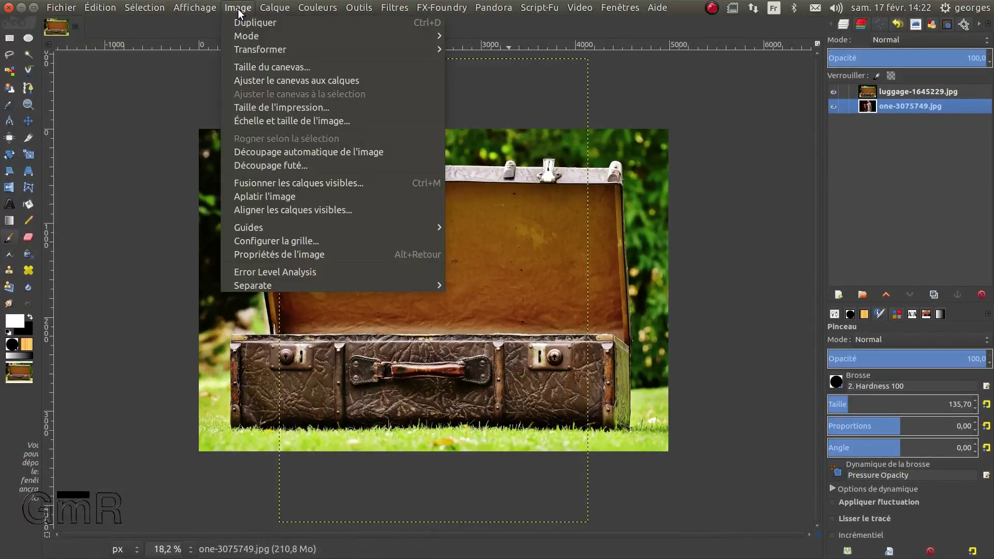
pyautogui.click(265, 79)
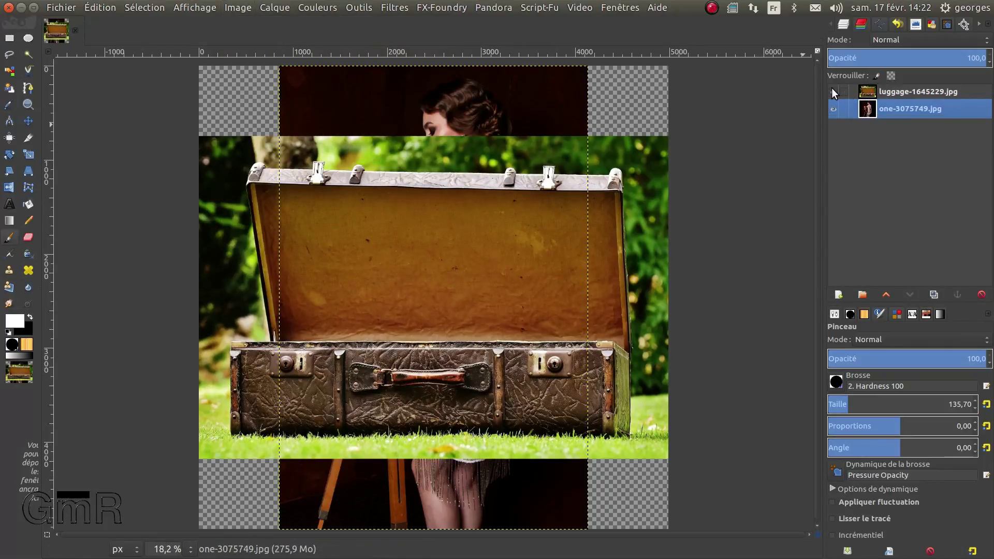
# Step: Duplicate the one-3075749.jpg layer and hide the luggage layer and the original so only the copy stays visible
pyautogui.click(832, 89)
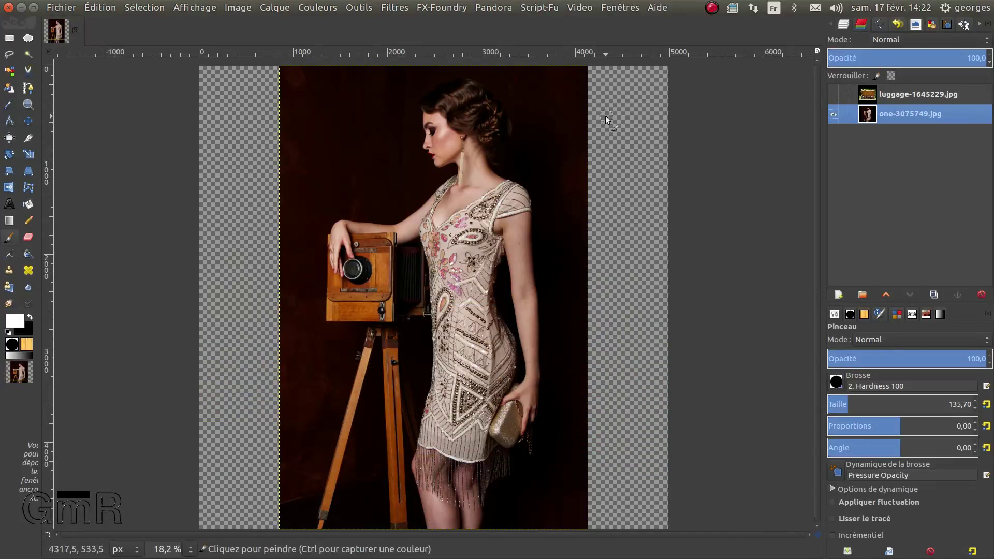
pyautogui.click(936, 291)
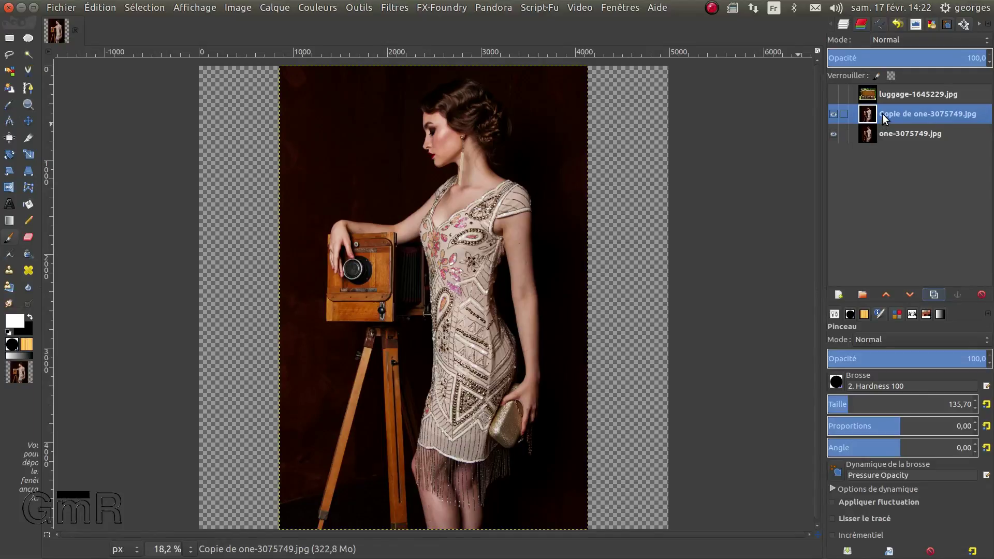
pyautogui.click(834, 134)
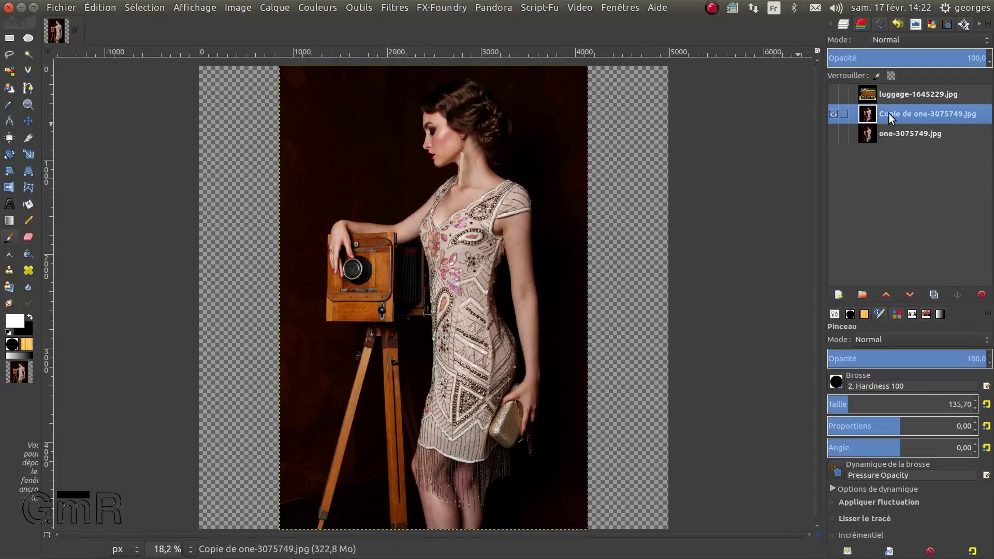
# Step: Add an alpha channel to the luggage layer, the woman copy layer and the original woman layer
pyautogui.click(899, 89)
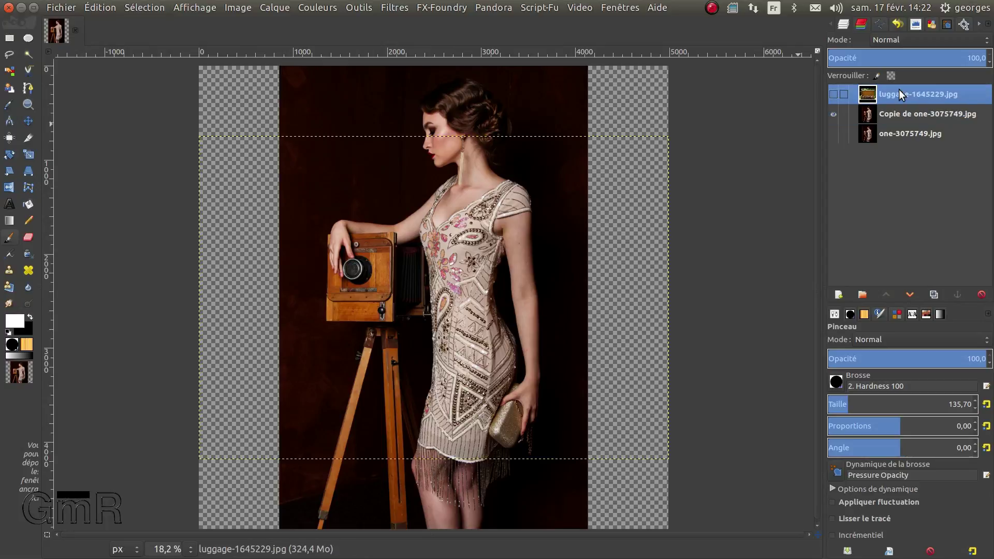
pyautogui.rightClick(899, 89)
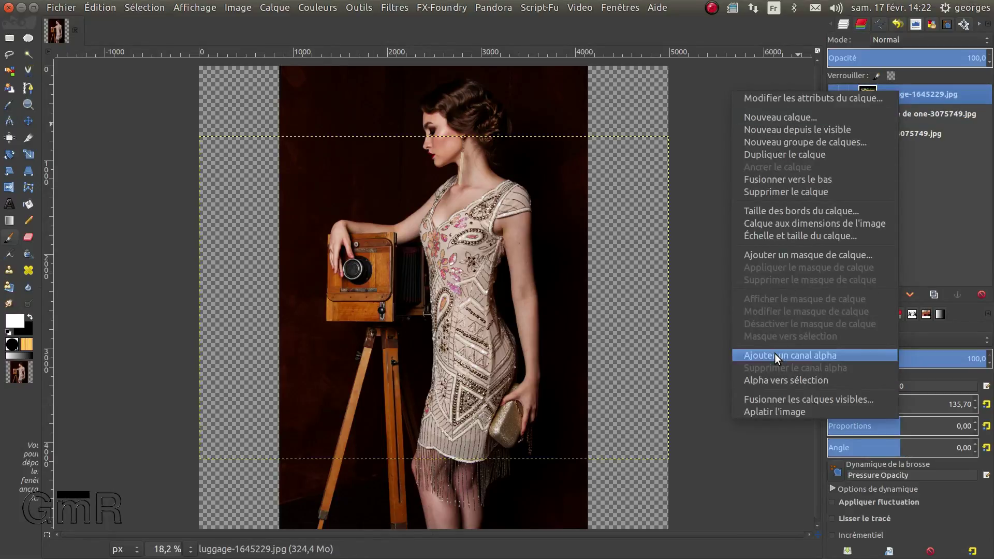
pyautogui.click(774, 354)
pyautogui.rightClick(896, 113)
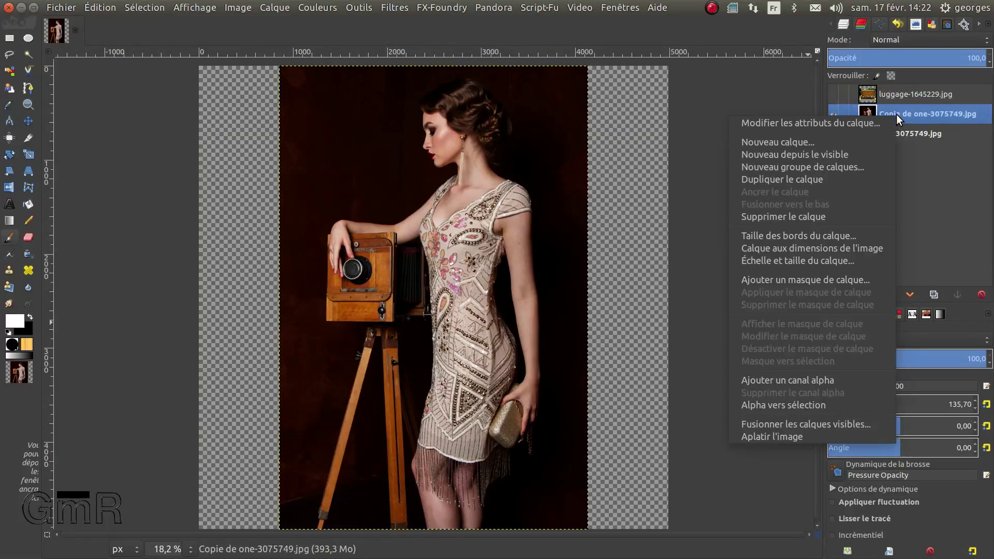
pyautogui.click(803, 375)
pyautogui.rightClick(904, 133)
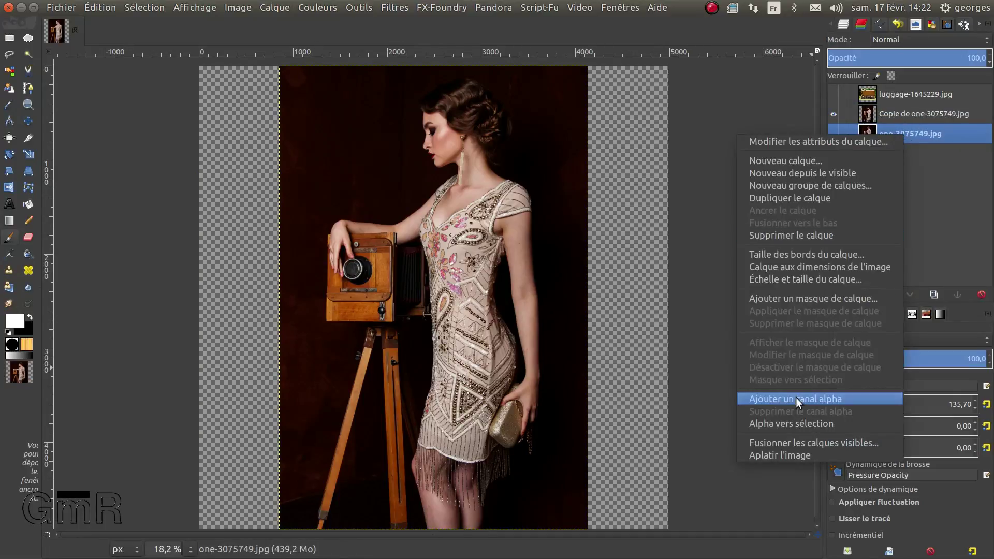
pyautogui.click(796, 398)
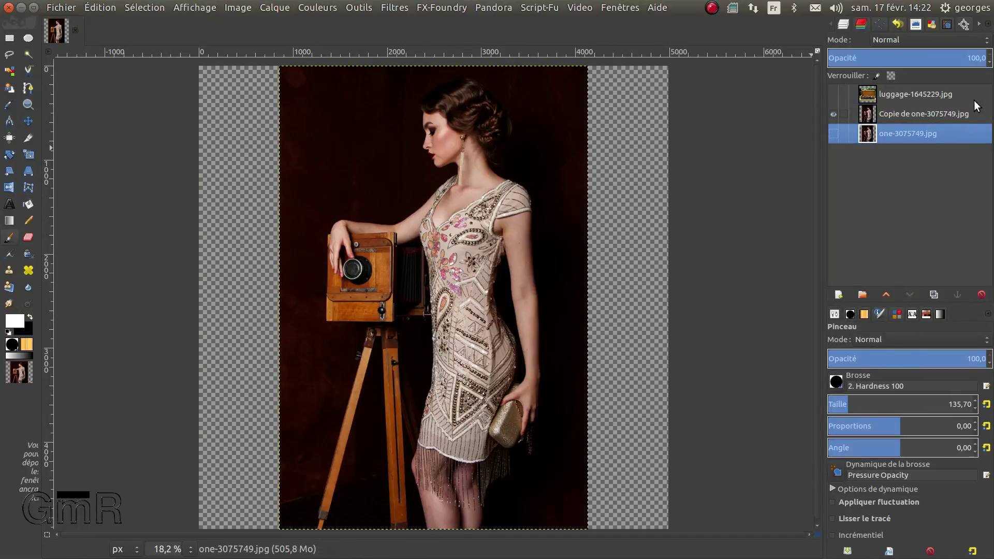
# Step: Desaturate the copy of the one-3075749.jpg layer based on luminosity
pyautogui.press('pageup')
pyautogui.click(311, 8)
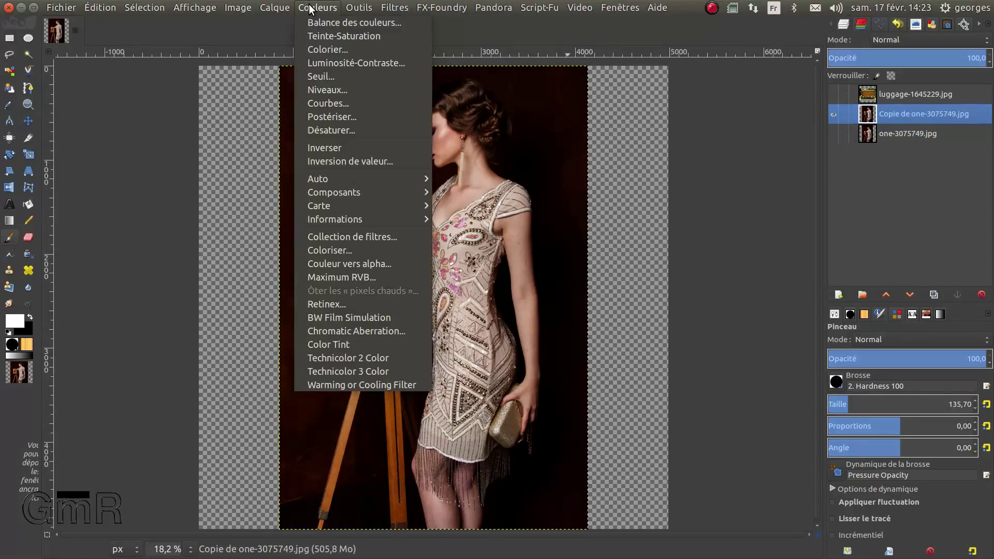
pyautogui.click(324, 136)
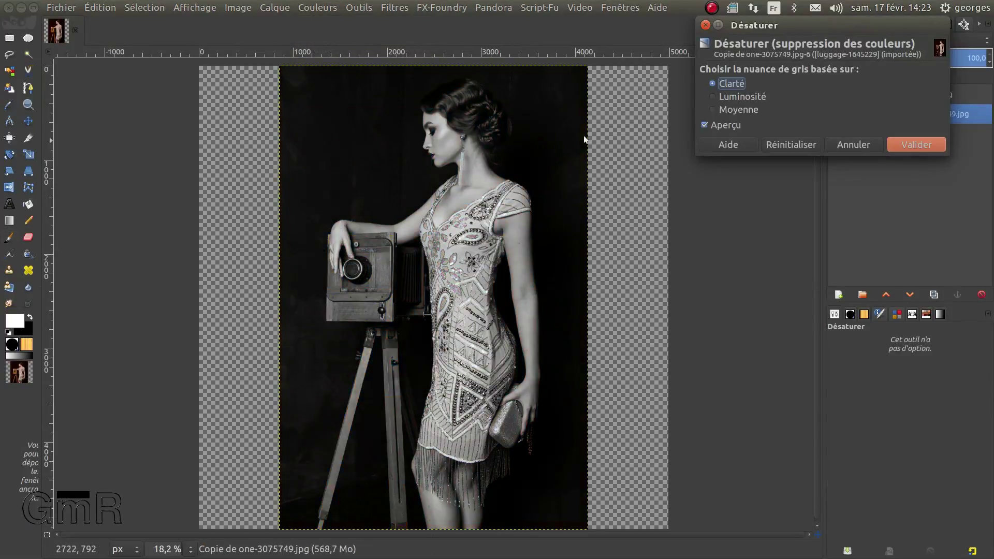
pyautogui.click(713, 97)
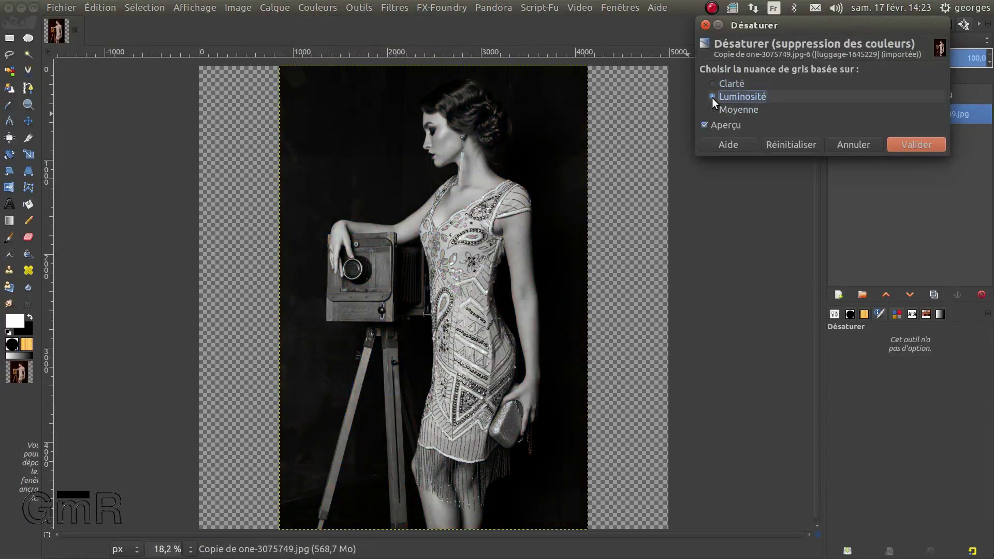
pyautogui.click(713, 107)
pyautogui.click(718, 98)
pyautogui.click(922, 144)
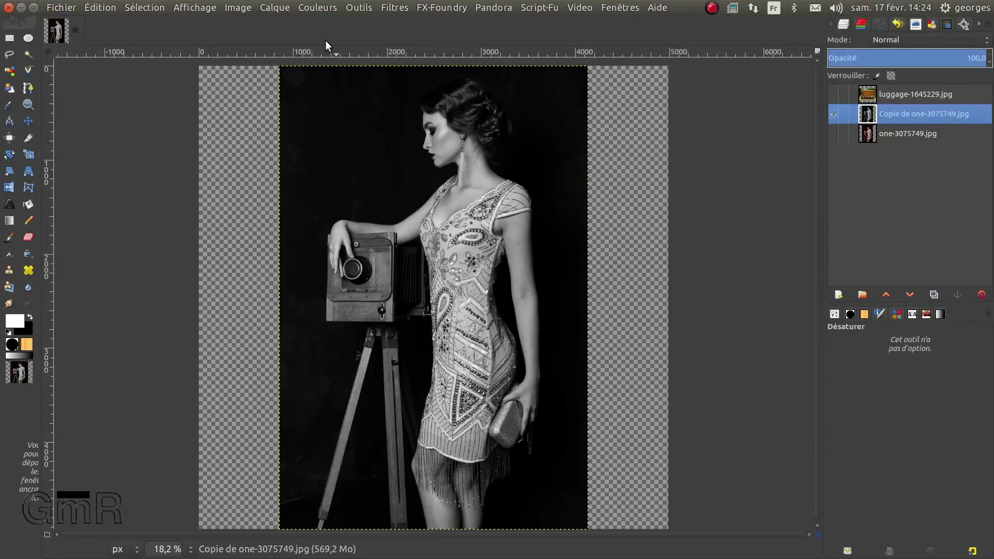
# Step: Apply a Threshold of 21 to 255 to the desaturated copy layer to make a black-and-white silhouette
pyautogui.click(324, 8)
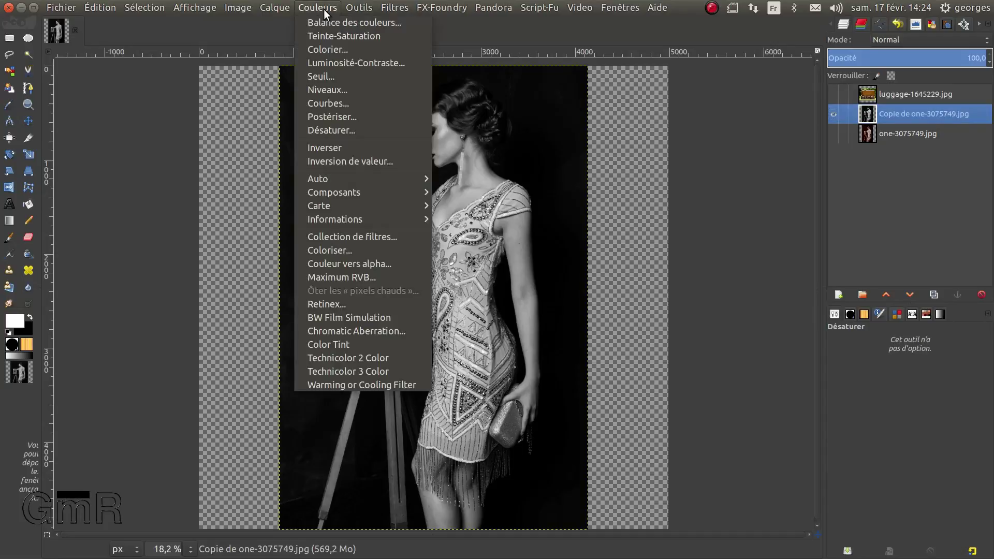
pyautogui.click(326, 81)
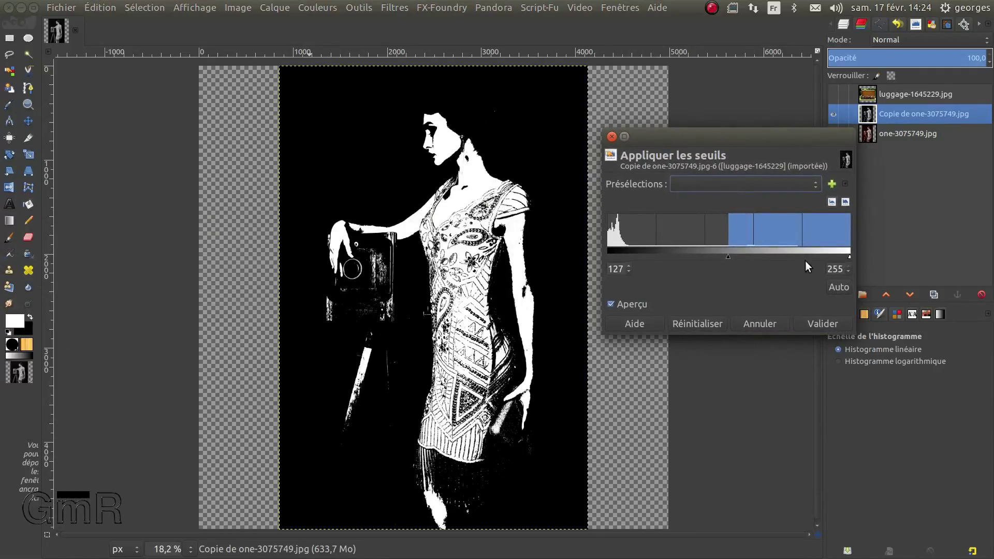
pyautogui.moveTo(849, 257)
pyautogui.mouseDown()
pyautogui.moveTo(764, 259)
pyautogui.moveTo(855, 251)
pyautogui.mouseUp()
pyautogui.moveTo(729, 256); pyautogui.dragTo(648, 261)
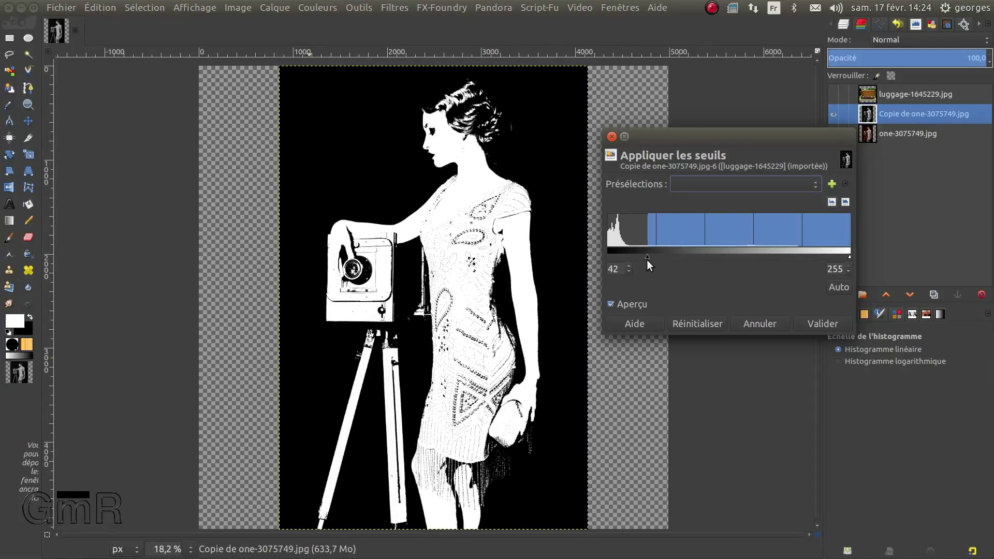
pyautogui.moveTo(648, 260); pyautogui.dragTo(625, 259)
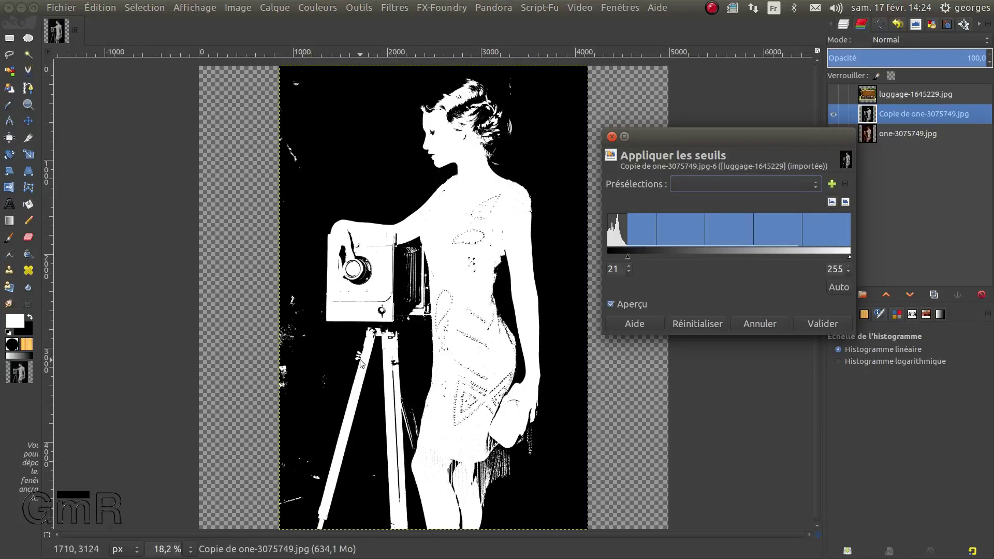
pyautogui.scroll(3, 360, 379)
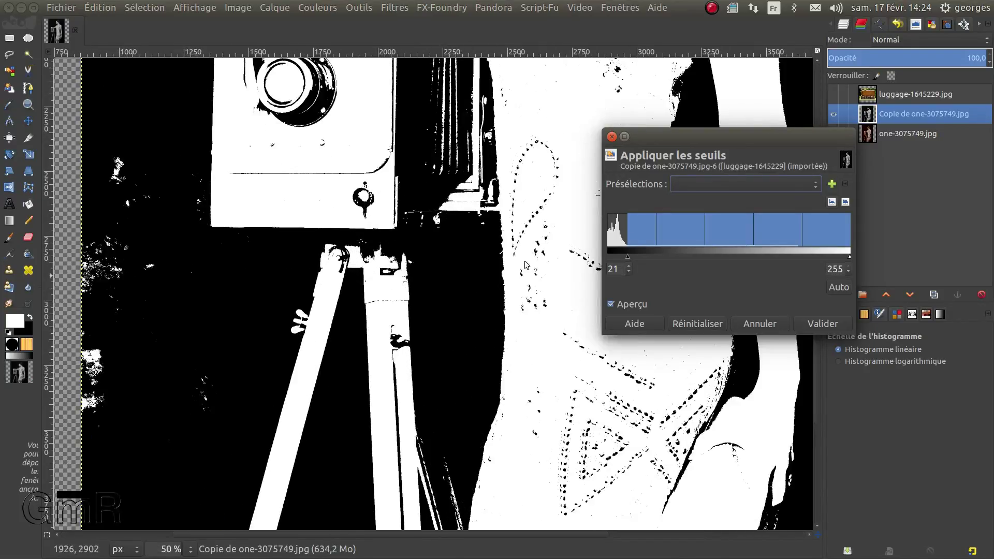
pyautogui.click(823, 324)
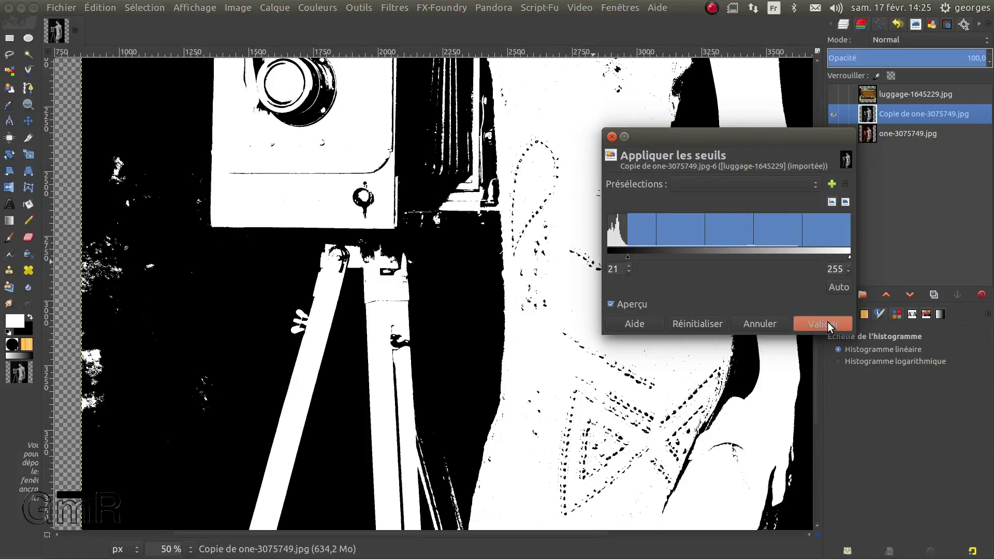
# Step: Set up the Paintbrush with the 2. Hardness 050 brush and white as the foreground colour
pyautogui.scroll(3, 680, 267)
pyautogui.scroll(-3, 572, 259)
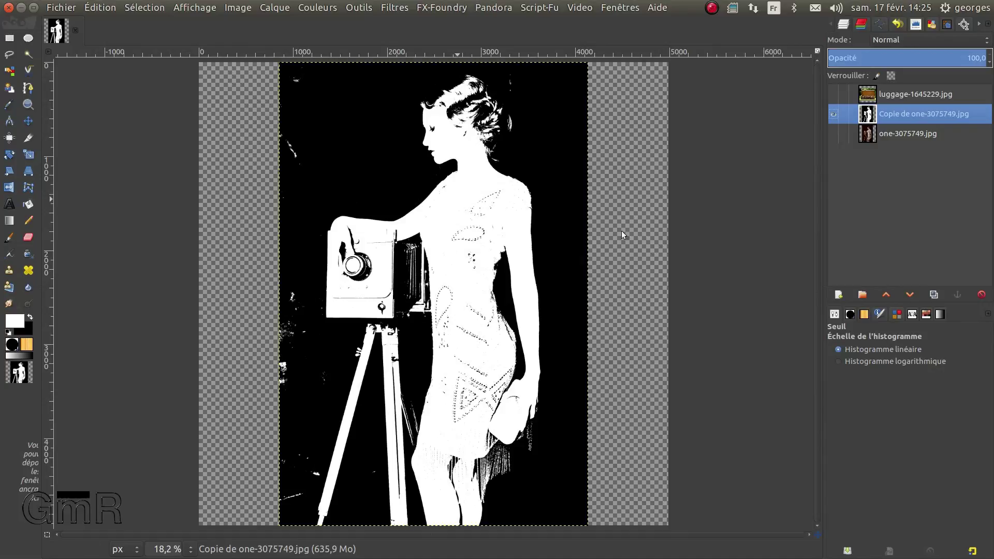
pyautogui.scroll(2, 493, 193)
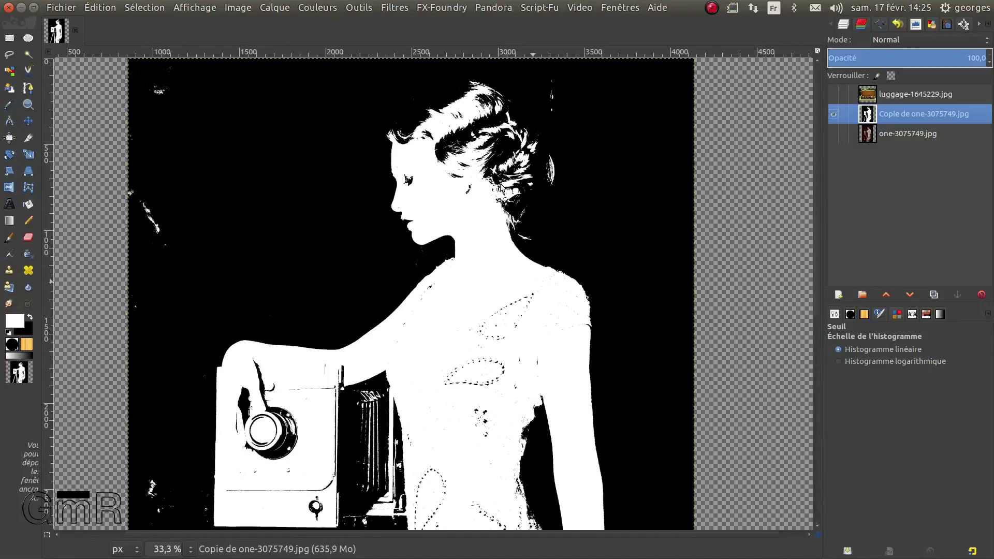
pyautogui.scroll(2, 501, 187)
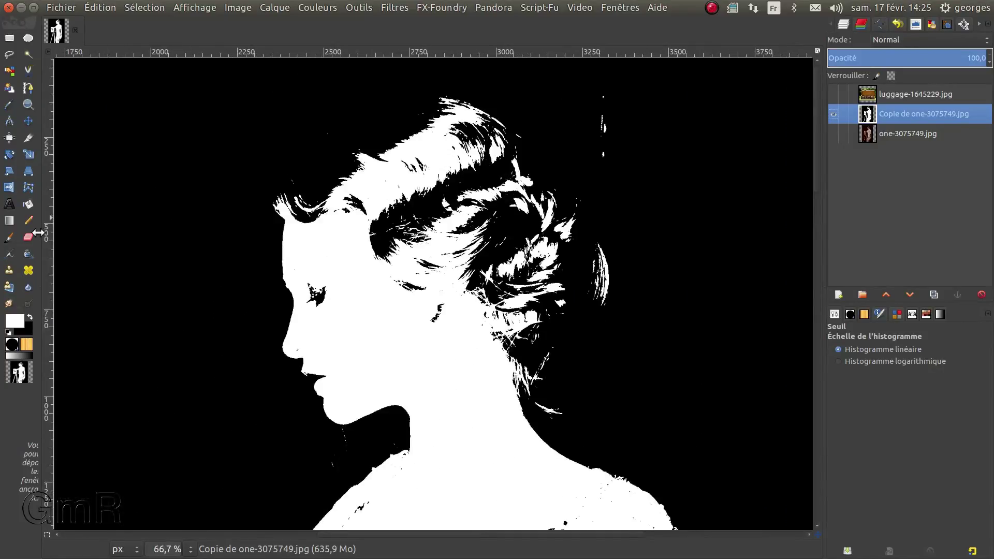
pyautogui.click(10, 239)
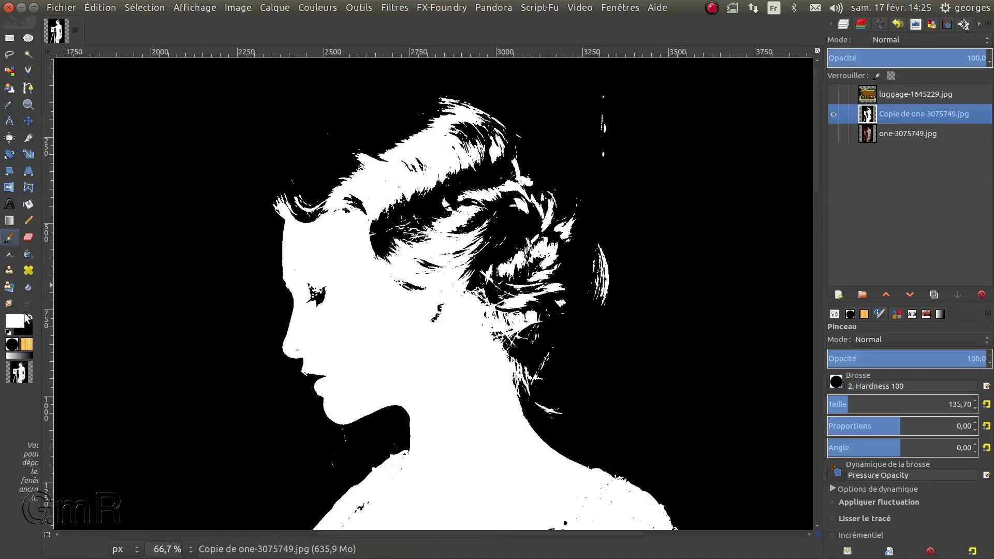
pyautogui.press('x')
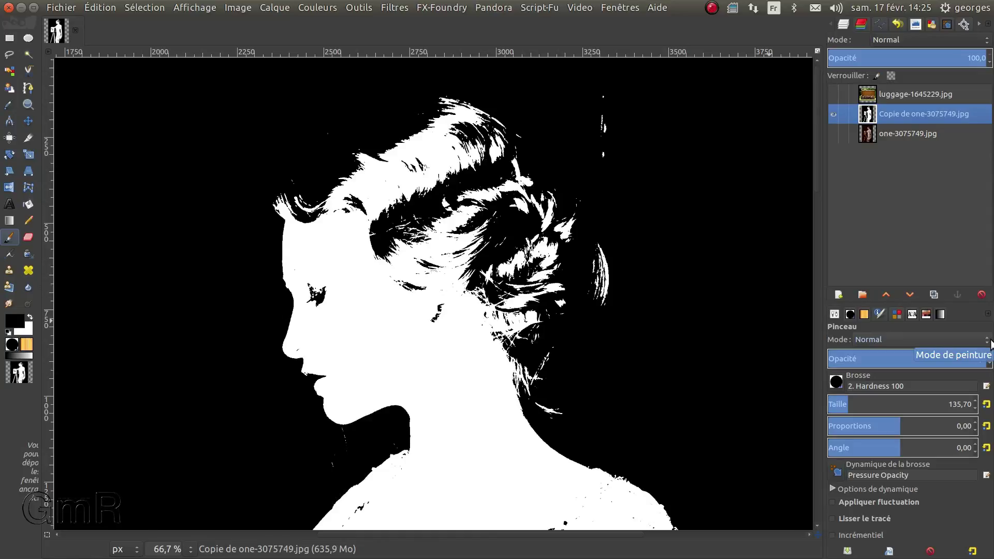
pyautogui.press('m')
pyautogui.press('x')
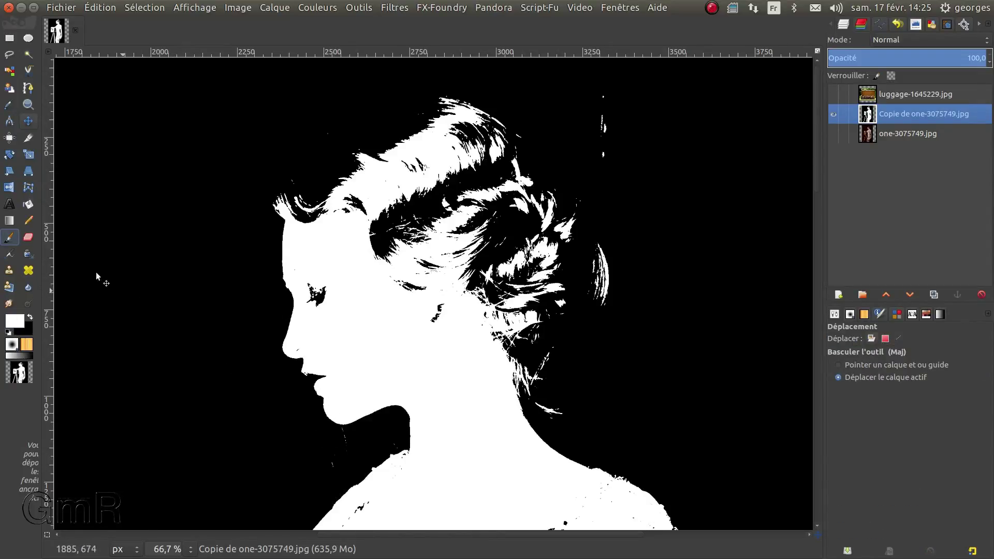
pyautogui.click(12, 239)
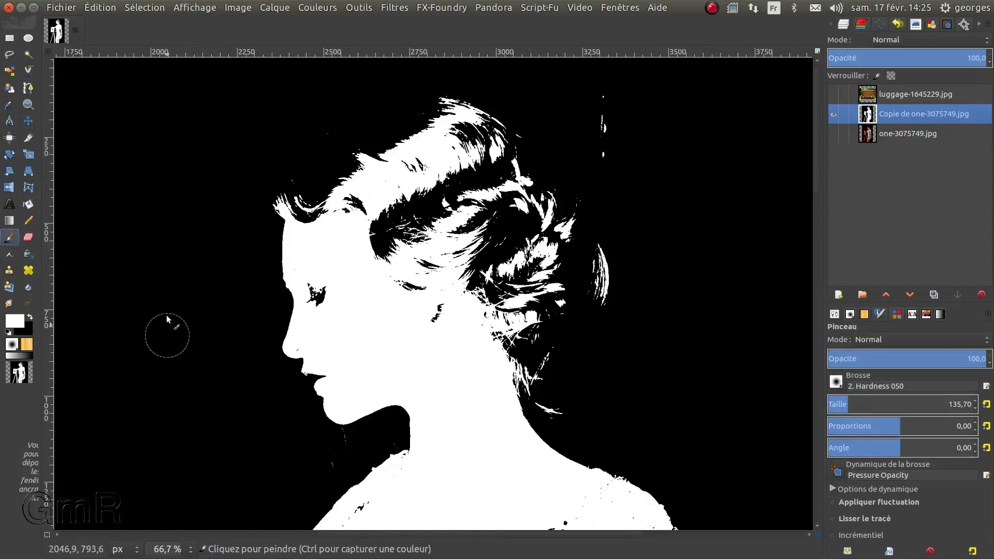
# Step: Increase the Paintbrush size to about 322 for working on the white specks in the dark background
pyautogui.scroll(3, 166, 314)
pyautogui.hscroll(-3, 195, 277)
pyautogui.scroll(-3, 228, 290)
pyautogui.hscroll(-6, 304, 194)
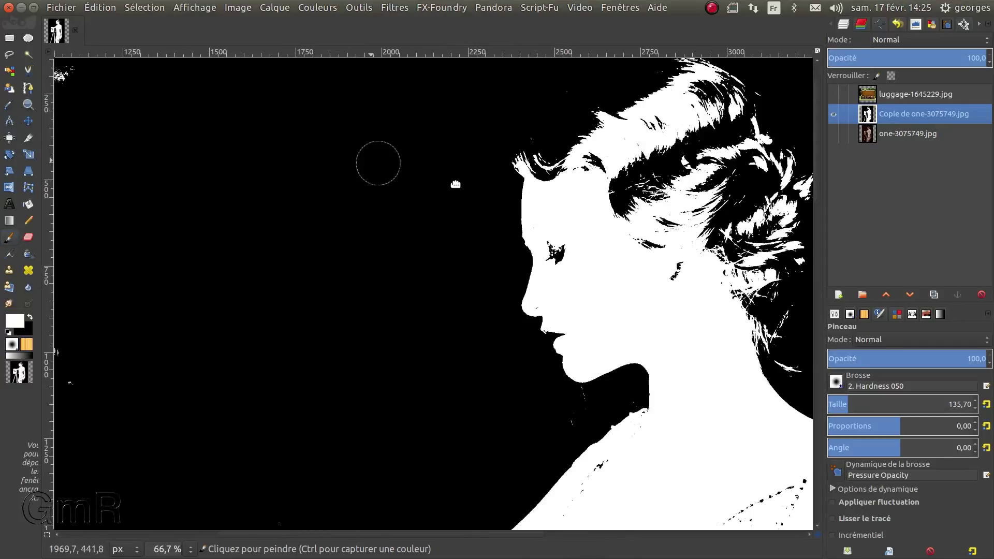
pyautogui.hscroll(-2, 274, 142)
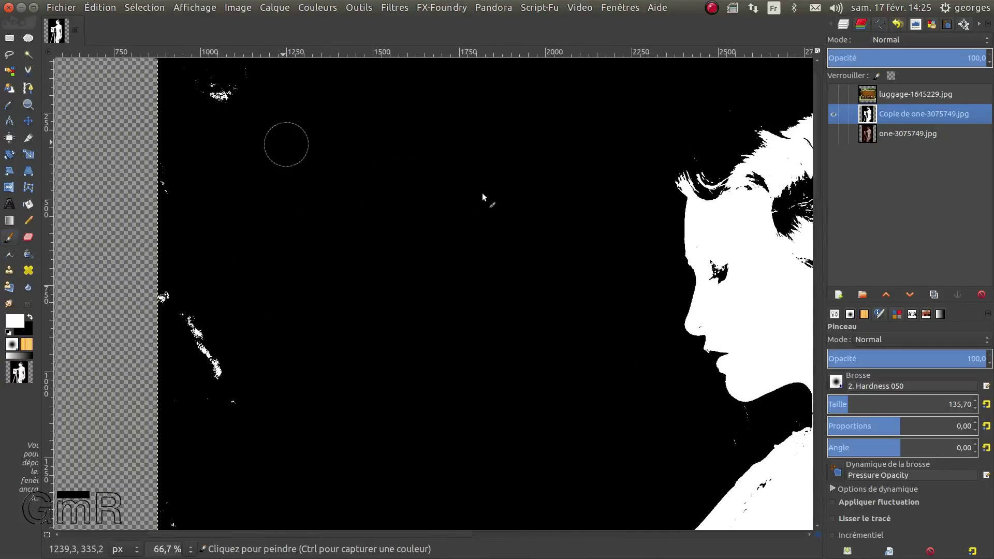
pyautogui.moveTo(840, 403); pyautogui.dragTo(873, 402)
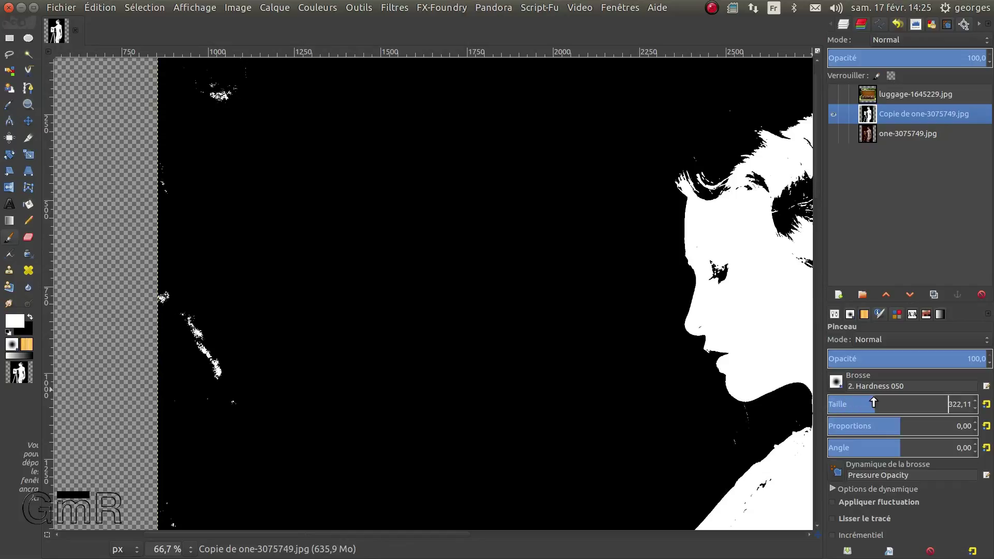
# Step: Switch the Paintbrush to the 2. Hardness 100 brush and paint the white specks in the dark background black
pyautogui.click(837, 382)
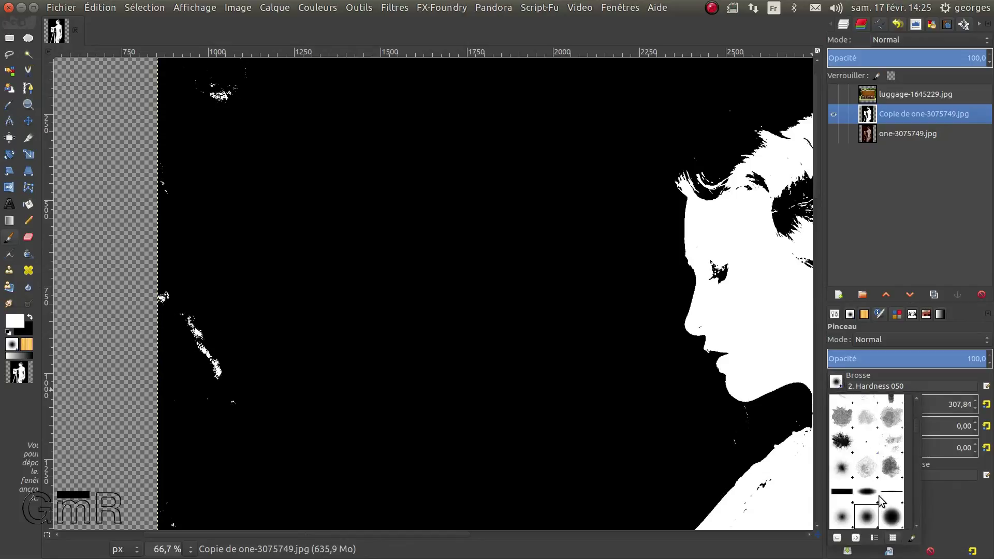
pyautogui.scroll(-4, 918, 433)
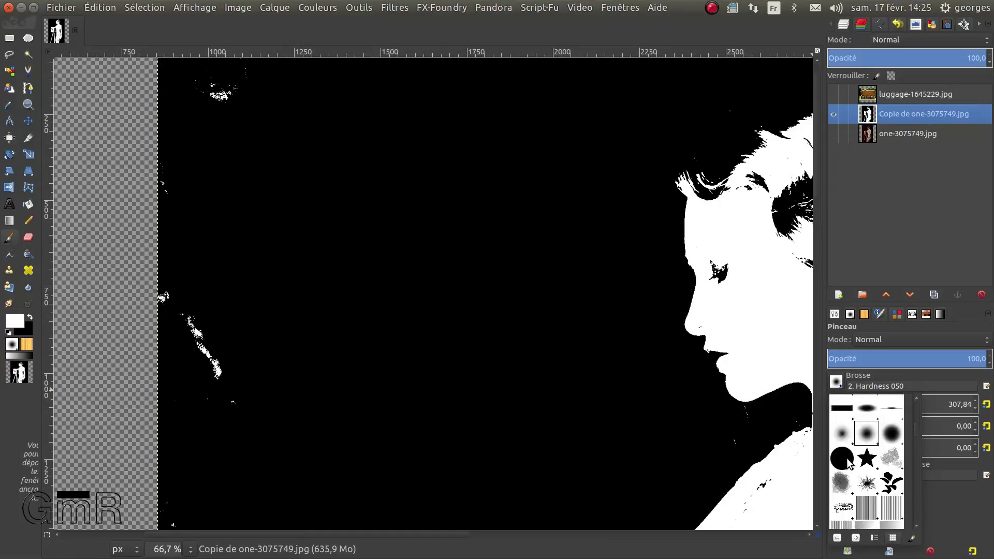
pyautogui.click(843, 458)
pyautogui.press('x')
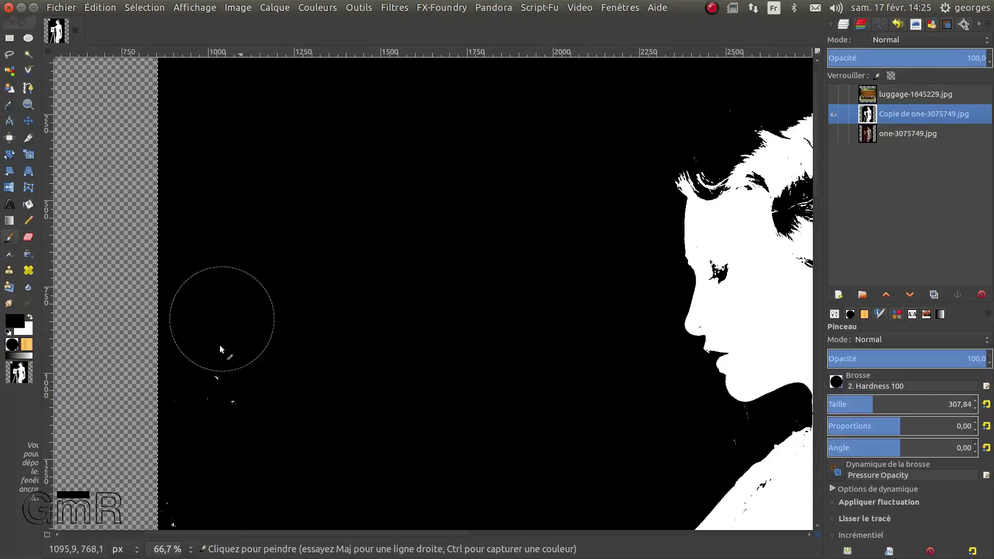
pyautogui.scroll(-8, 362, 311)
# Step: Paint the dark areas inside the camera body and bellows white on the silhouette layer
pyautogui.press('x')
pyautogui.hscroll(3, 220, 218)
pyautogui.scroll(-4, 394, 252)
pyautogui.moveTo(375, 239)
pyautogui.mouseDown()
pyautogui.moveTo(370, 317)
pyautogui.moveTo(455, 439)
pyautogui.moveTo(472, 213)
pyautogui.moveTo(527, 373)
pyautogui.moveTo(504, 366)
pyautogui.moveTo(524, 379)
pyautogui.moveTo(592, 336)
pyautogui.moveTo(519, 370)
pyautogui.moveTo(321, 244)
pyautogui.moveTo(699, 455)
pyautogui.mouseUp()
pyautogui.press('x')
pyautogui.click(533, 354)
pyautogui.press('x')
pyautogui.hscroll(5, 647, 337)
pyautogui.scroll(-1, 647, 337)
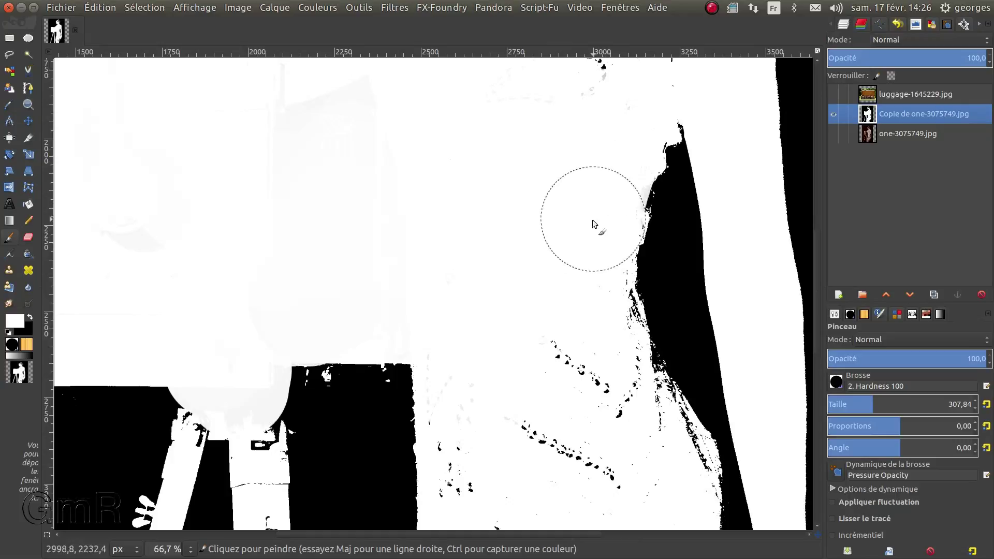
# Step: Paint the remaining dark specks inside the woman's shoulder and upper torso white
pyautogui.scroll(5, 472, 310)
pyautogui.hscroll(-2, 473, 310)
pyautogui.scroll(-1, 497, 264)
pyautogui.hscroll(2, 497, 264)
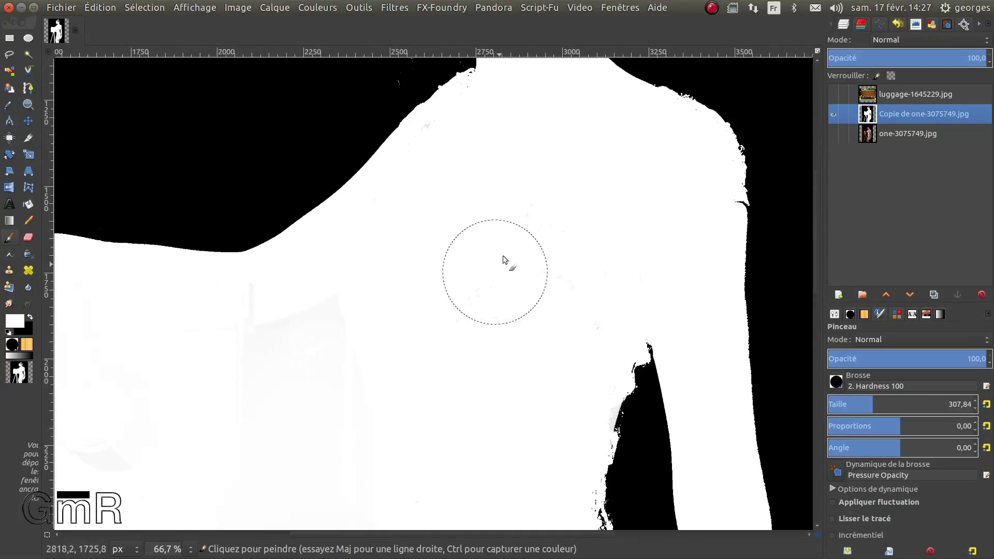
pyautogui.scroll(-3, 463, 295)
# Step: Reduce the Paintbrush size to 54.52 and paint black over the white specks beneath the bellows, between tripod and dress
pyautogui.press('x')
pyautogui.hscroll(2, 524, 89)
pyautogui.scroll(-7, 225, 362)
pyautogui.scroll(3, 155, 325)
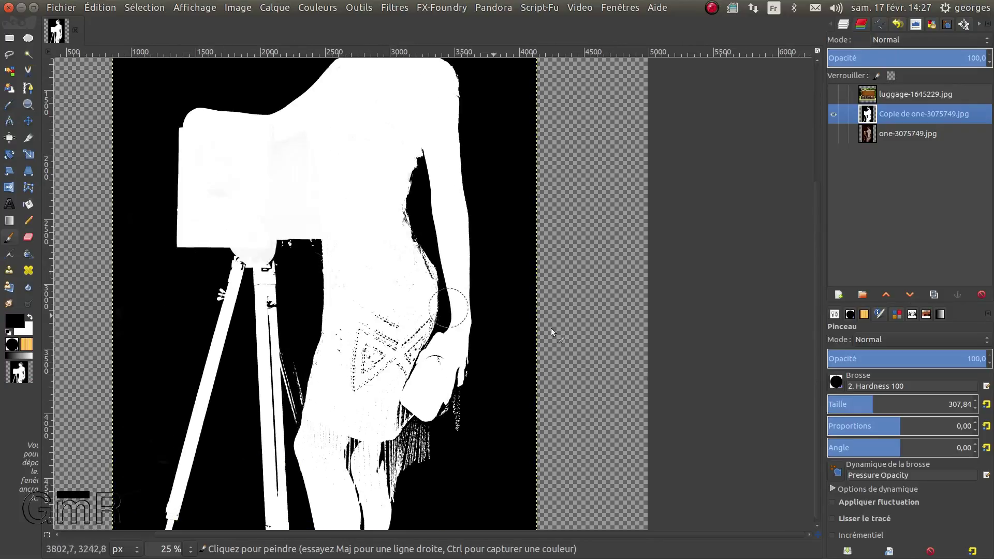
pyautogui.press('[')
pyautogui.press('[')
pyautogui.press('[')
pyautogui.press('[')
pyautogui.press('[')
pyautogui.press('[')
pyautogui.press('[')
pyautogui.press('[')
pyautogui.press('2')
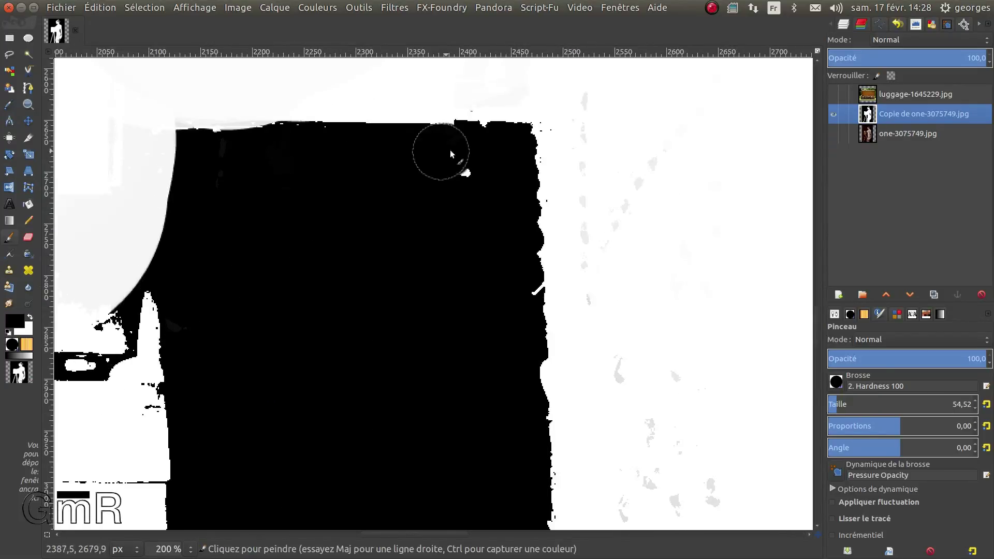
# Step: Enlarge the Paintbrush to 175.82 and paint the dark specks in the middle of the dress white
pyautogui.press('x')
pyautogui.scroll(-6, 475, 213)
pyautogui.hscroll(5, 654, 222)
pyautogui.scroll(-3, 310, 368)
pyautogui.hscroll(3, 559, 224)
pyautogui.press(']')
pyautogui.press(']')
pyautogui.press(']')
pyautogui.press(']')
pyautogui.press(']')
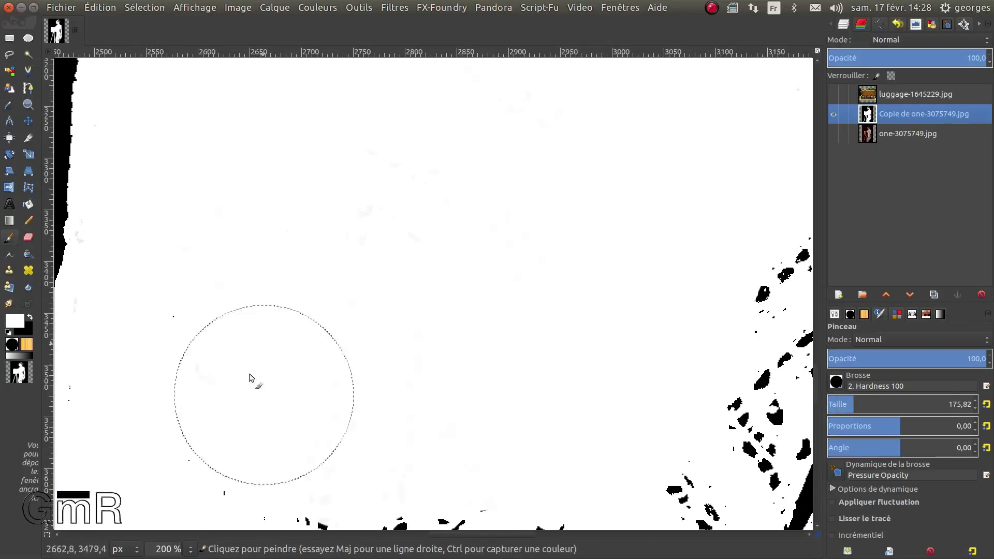
# Step: Paint the dark specks inside the hip area white, beside the gap between the dress and the hanging arm
pyautogui.scroll(5, 532, 166)
pyautogui.hscroll(5, 533, 167)
pyautogui.hscroll(2, 337, 340)
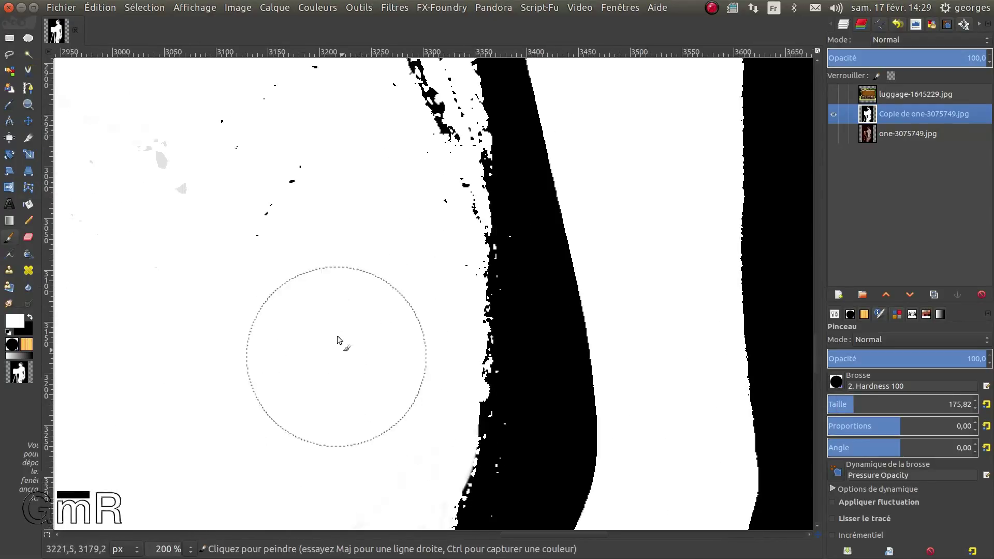
pyautogui.hscroll(-2, 337, 340)
pyautogui.moveTo(388, 206)
pyautogui.mouseDown()
pyautogui.moveTo(481, 341)
pyautogui.moveTo(490, 442)
pyautogui.mouseUp()
# Step: Paint the ragged inner edge of the dress white from the waist up to the armpit
pyautogui.scroll(8, 315, 266)
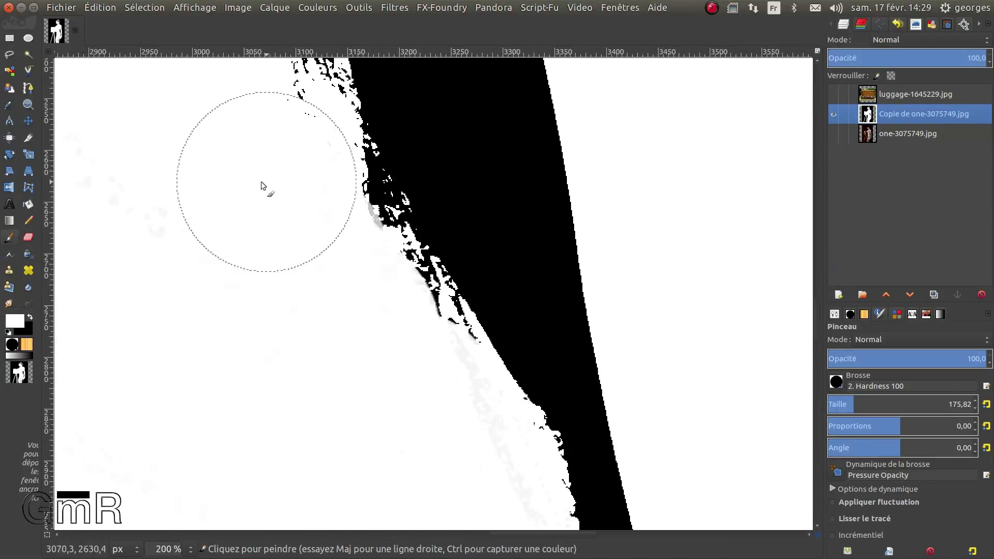
pyautogui.scroll(6, 231, 158)
pyautogui.hscroll(-2, 295, 335)
pyautogui.scroll(5, 291, 315)
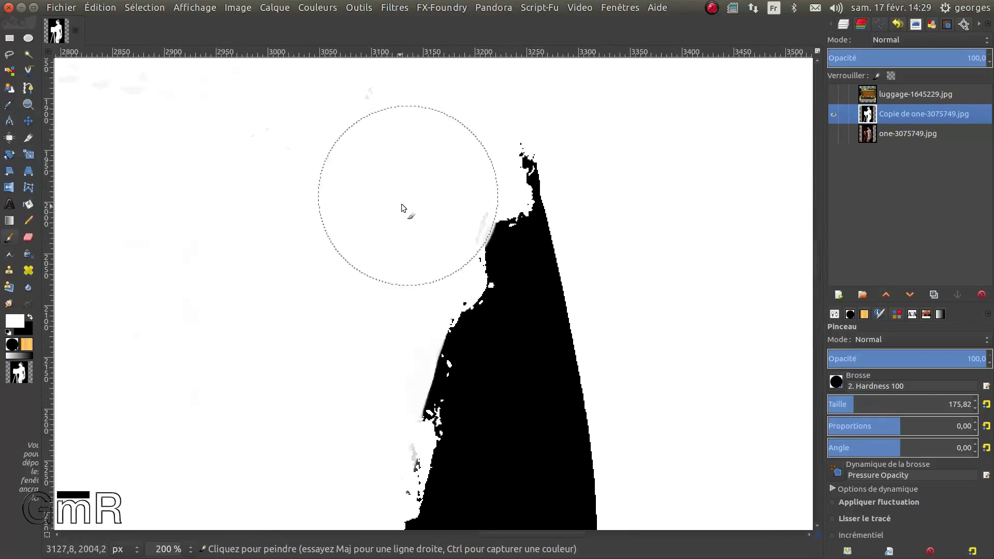
pyautogui.scroll(4, 362, 217)
pyautogui.scroll(-5, 340, 150)
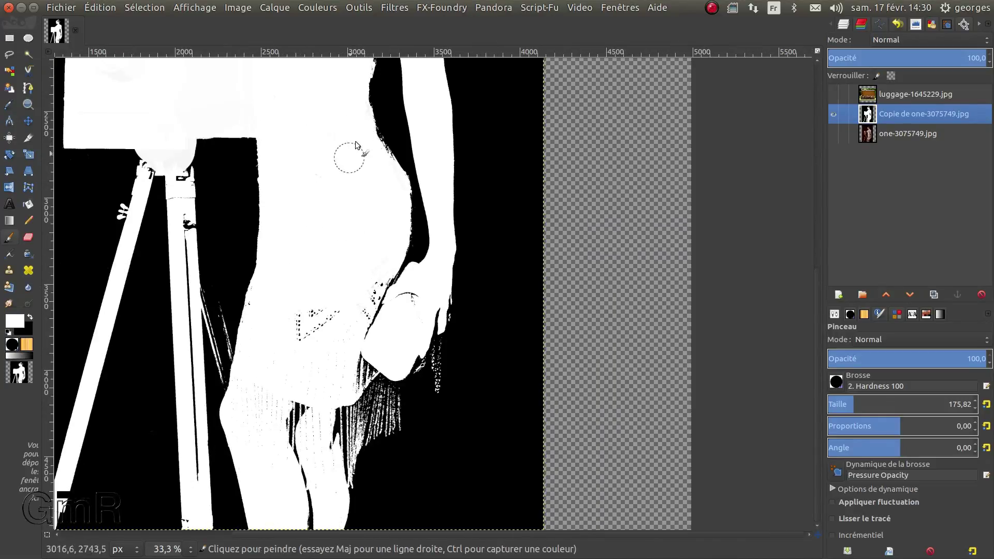
# Step: Make the one-3075749.jpg layer visible for comparison and paint the hand, clutch and lower dress patterns white in the silhouette
pyautogui.click(833, 133)
pyautogui.click(834, 114)
pyautogui.click(833, 113)
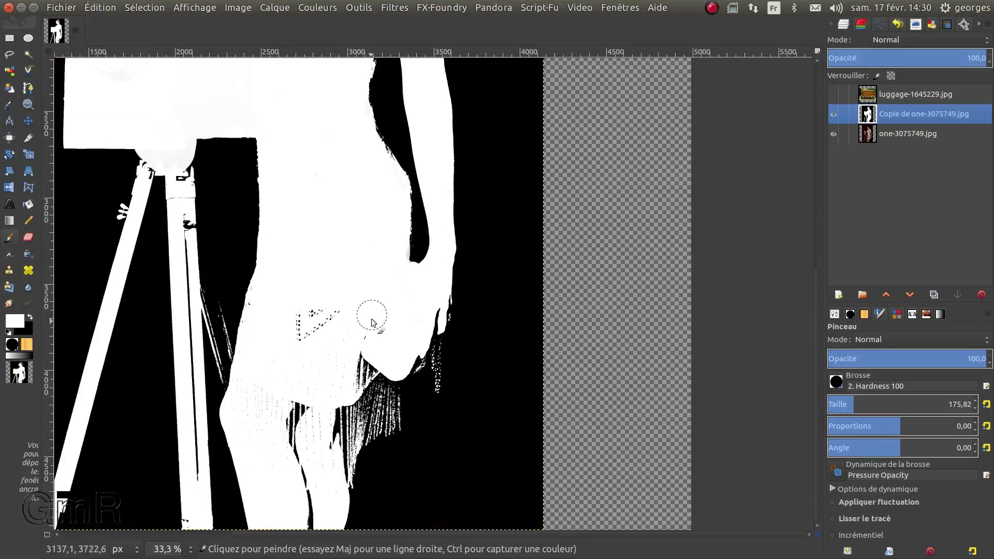
pyautogui.scroll(-2, 254, 440)
pyautogui.hscroll(-2, 254, 440)
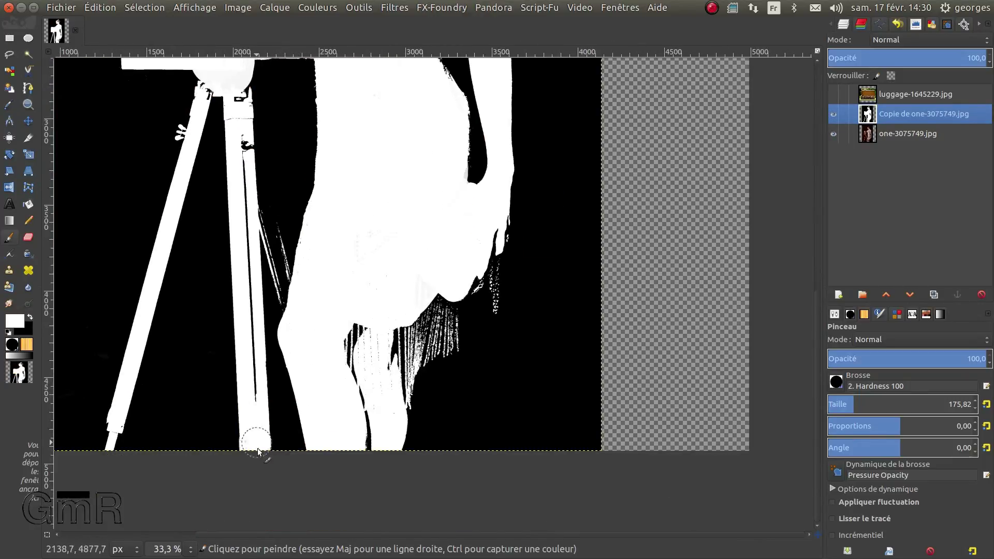
# Step: Reduce the Paintbrush size to 104.47 and paint the dark details of the tripod head and the central leg's slot white
pyautogui.scroll(3, 282, 216)
pyautogui.moveTo(246, 337)
pyautogui.mouseDown()
pyautogui.moveTo(250, 251)
pyautogui.moveTo(134, 254)
pyautogui.mouseUp()
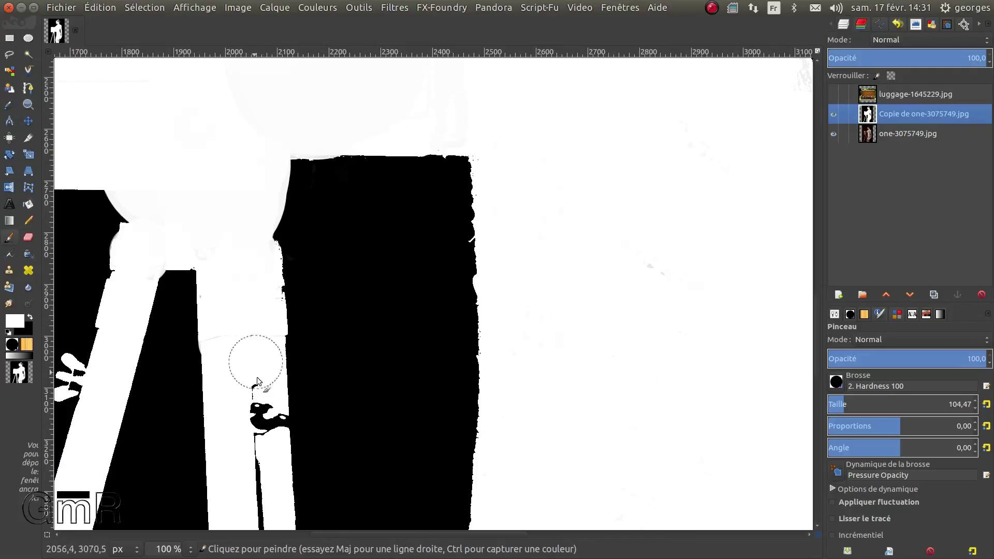
pyautogui.scroll(-10, 257, 381)
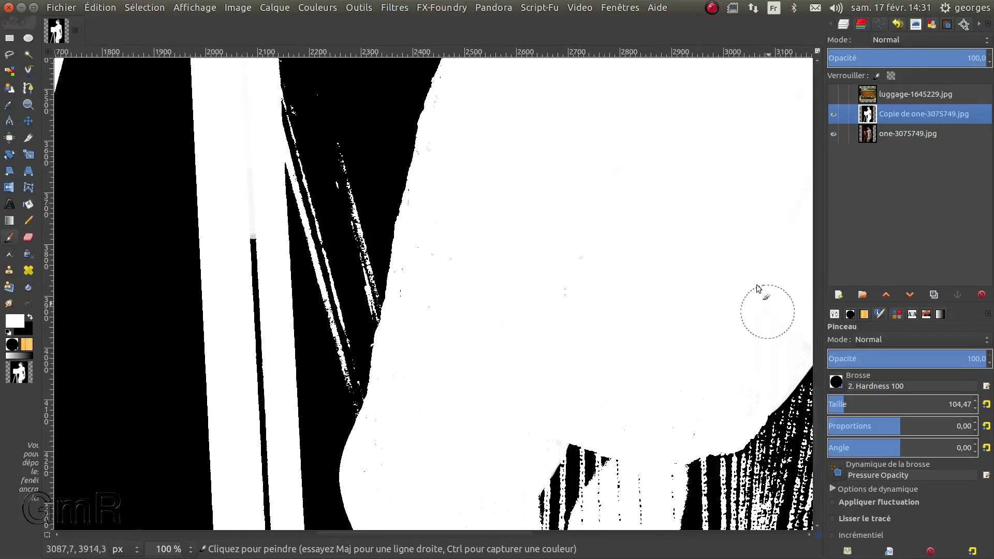
pyautogui.scroll(-3, 250, 217)
pyautogui.press('x')
pyautogui.scroll(-5, 127, 380)
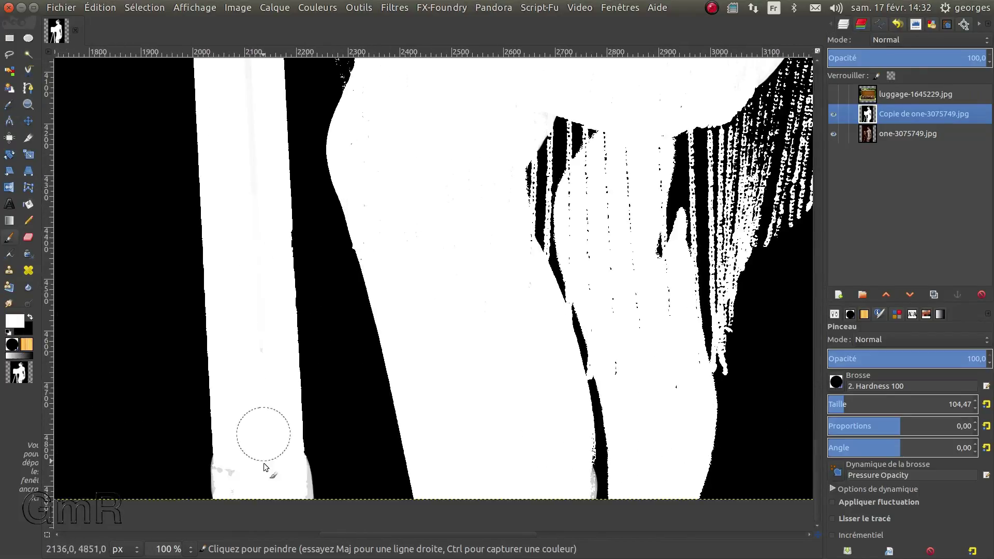
# Step: Check the fringe against the original photo and paint the dark gaps over the rear leg white
pyautogui.click(833, 114)
pyautogui.click(833, 114)
pyautogui.moveTo(688, 145)
pyautogui.mouseDown()
pyautogui.moveTo(654, 160)
pyautogui.moveTo(663, 160)
pyautogui.moveTo(670, 263)
pyautogui.moveTo(660, 149)
pyautogui.mouseUp()
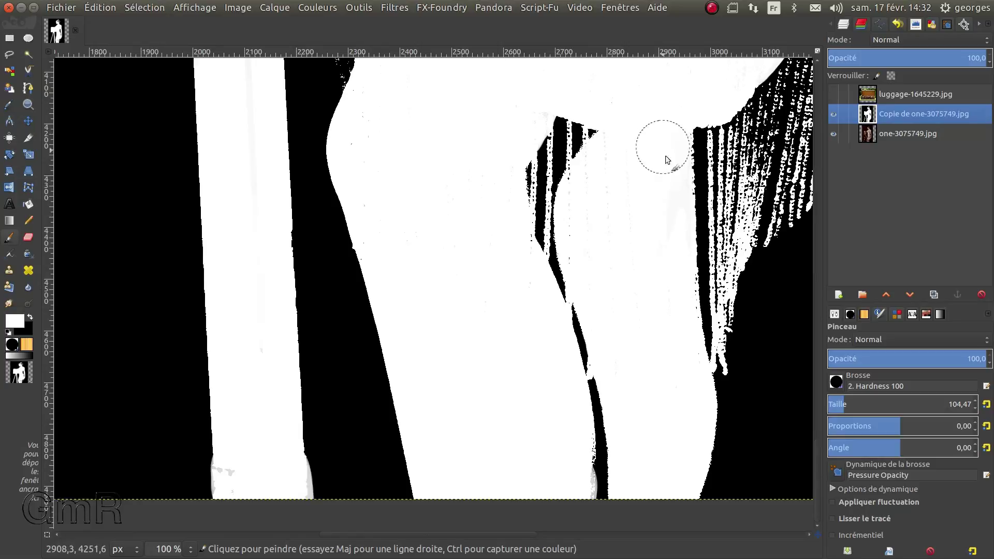
# Step: Compare the fringe and the whole figure with the original photo by hiding and showing the silhouette layer
pyautogui.click(834, 113)
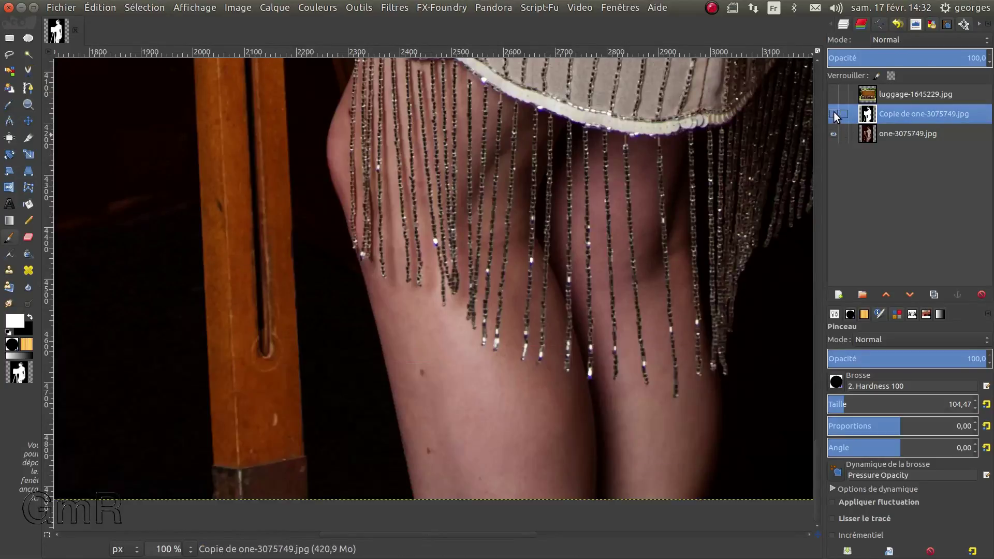
pyautogui.click(832, 113)
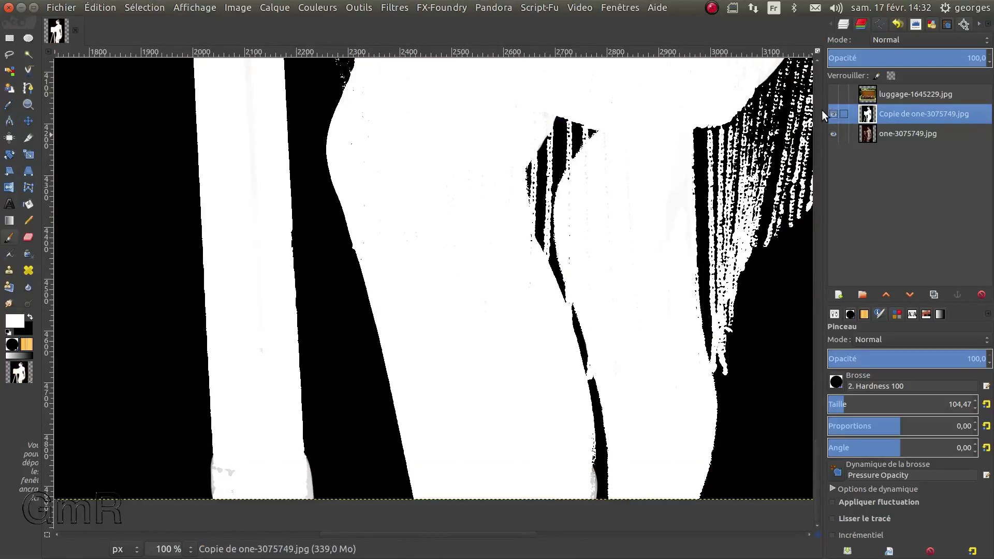
pyautogui.click(834, 113)
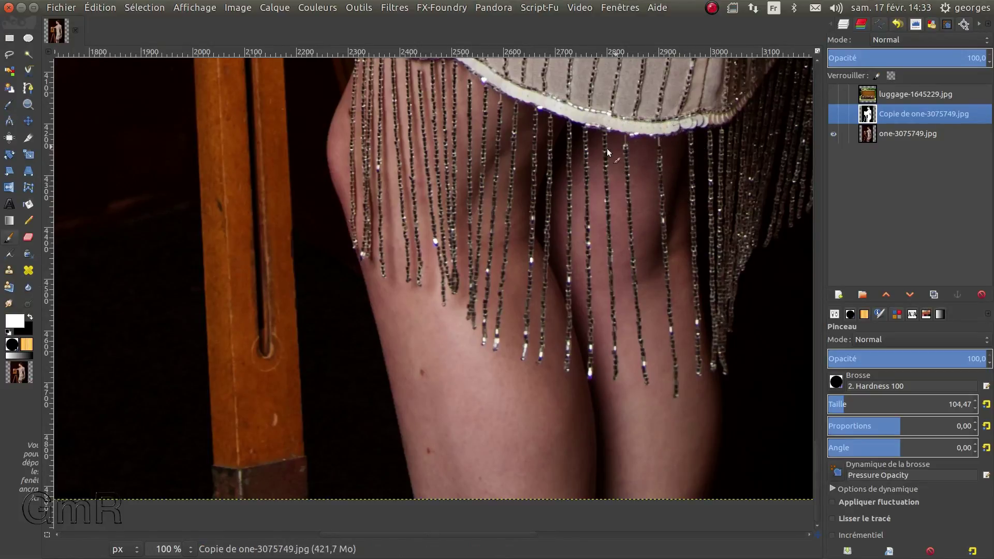
pyautogui.press('x')
pyautogui.keyDown('ctrl'); pyautogui.scroll(-2, 616, 146); pyautogui.keyUp('ctrl')
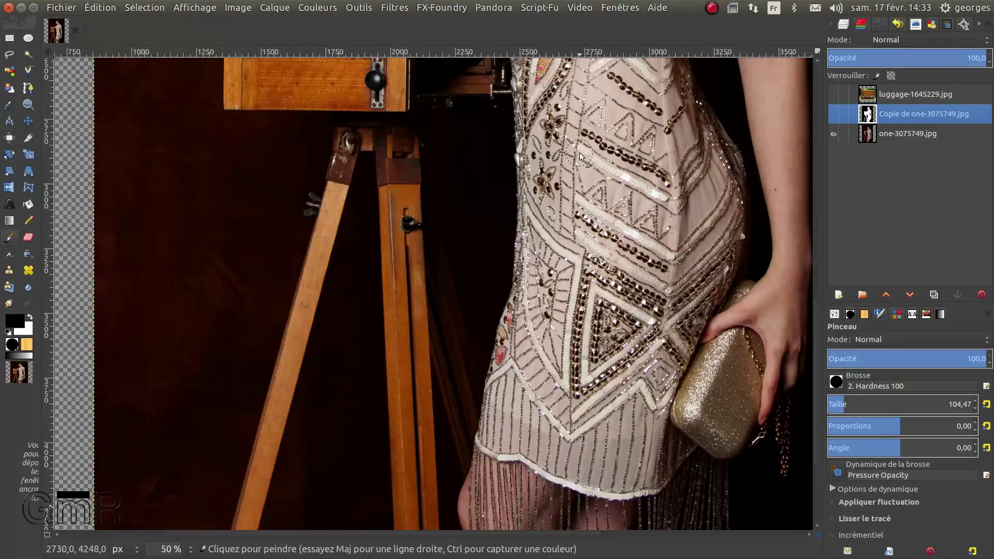
pyautogui.keyDown('ctrl'); pyautogui.scroll(-2, 579, 152); pyautogui.keyUp('ctrl')
pyautogui.press('ctrl')
pyautogui.keyDown('ctrl'); pyautogui.scroll(-1, 542, 158); pyautogui.keyUp('ctrl')
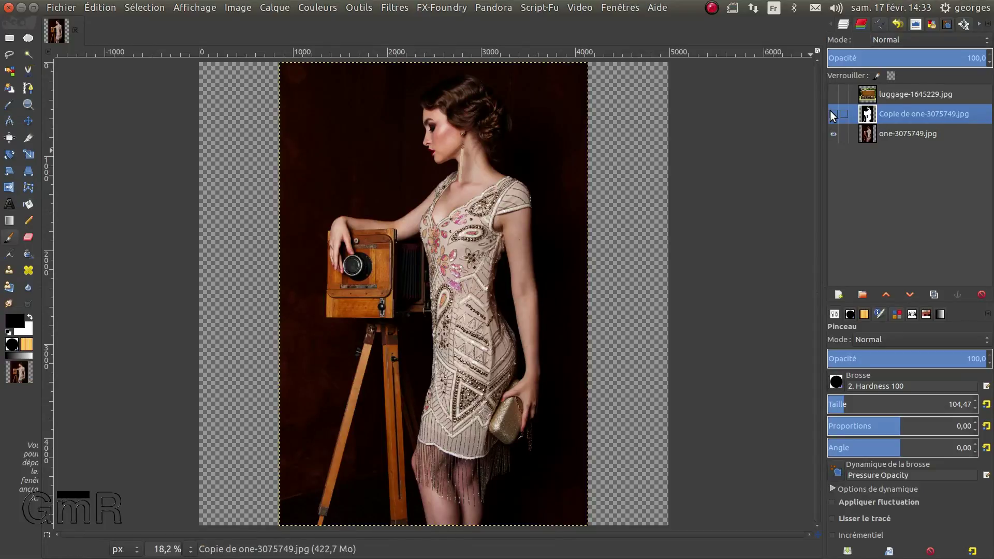
pyautogui.click(831, 110)
pyautogui.click(831, 110)
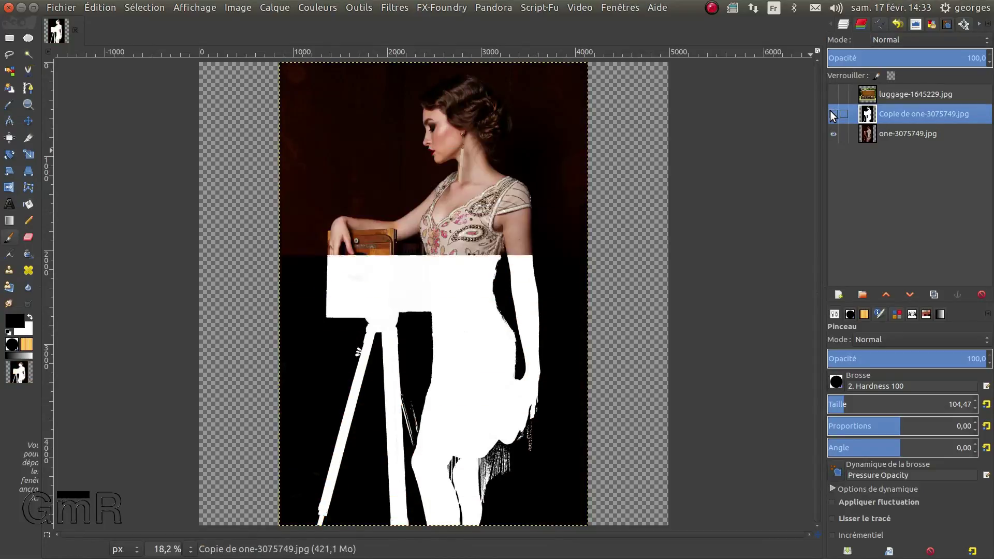
pyautogui.click(830, 110)
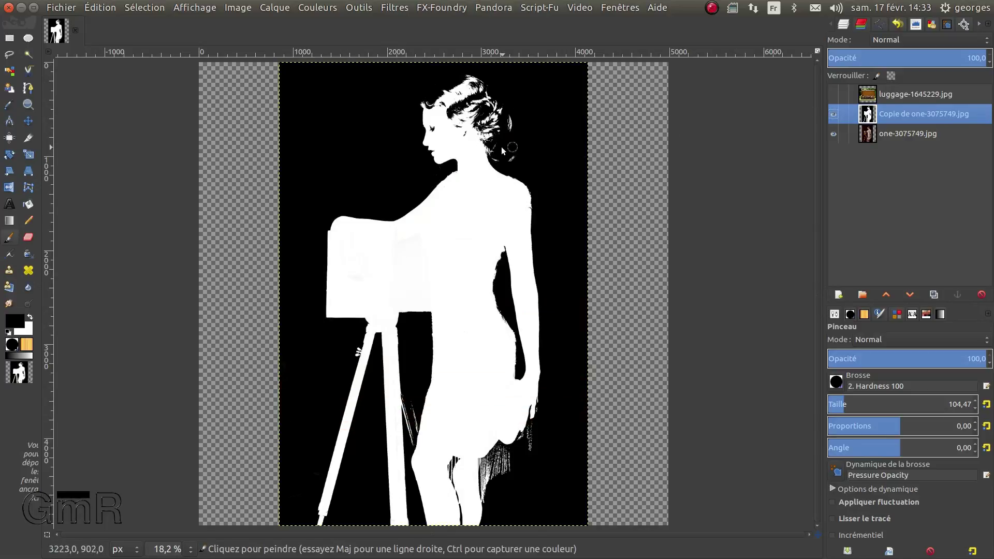
# Step: Compare the head, chin and hair outline in the silhouette with the original photo
pyautogui.scroll(1, 502, 147)
pyautogui.scroll(3, 502, 150)
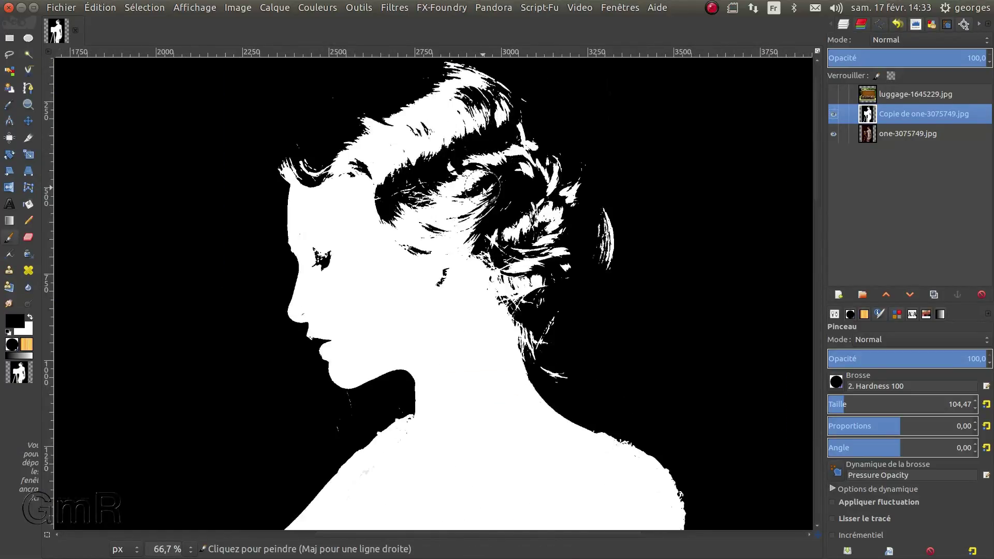
pyautogui.press('x')
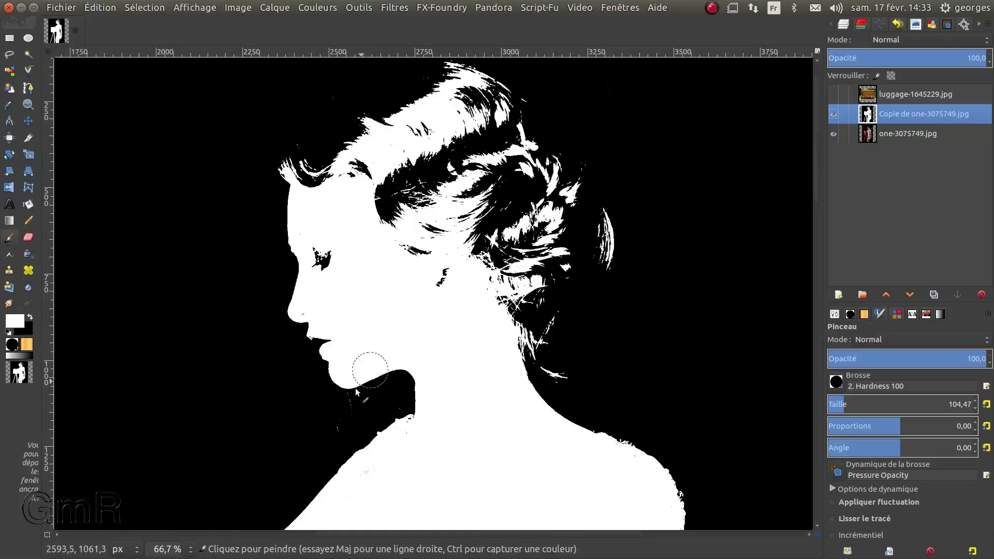
pyautogui.press('x')
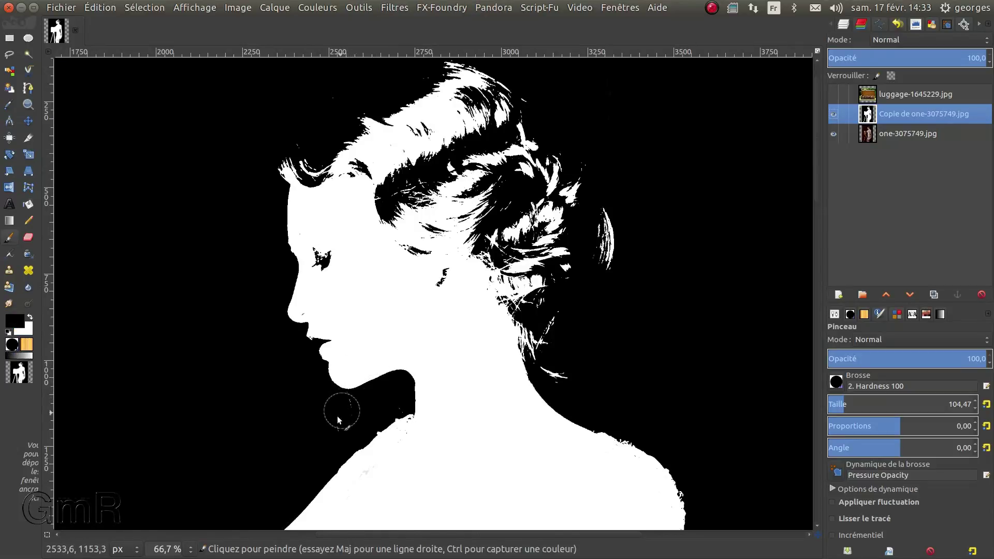
pyautogui.click(832, 113)
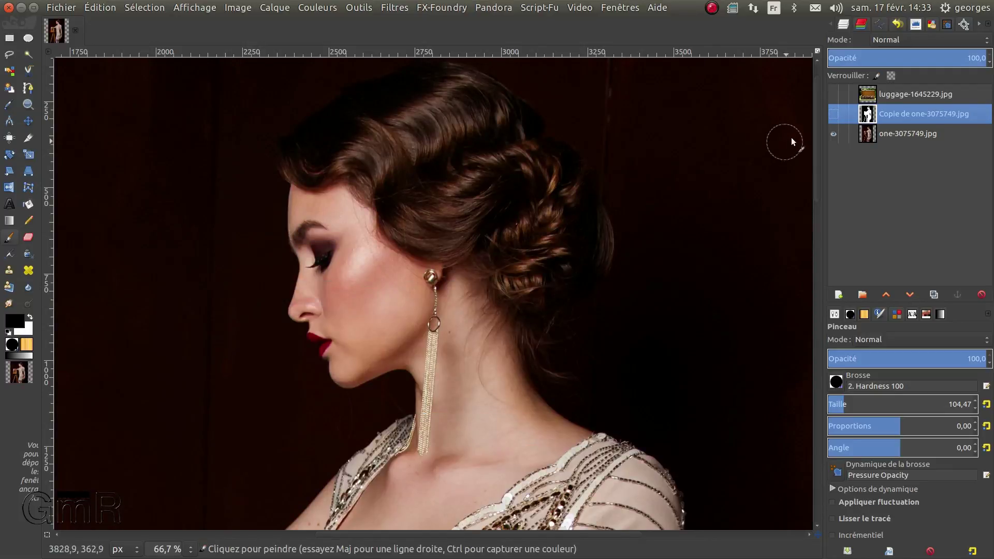
pyautogui.click(834, 113)
pyautogui.press('x')
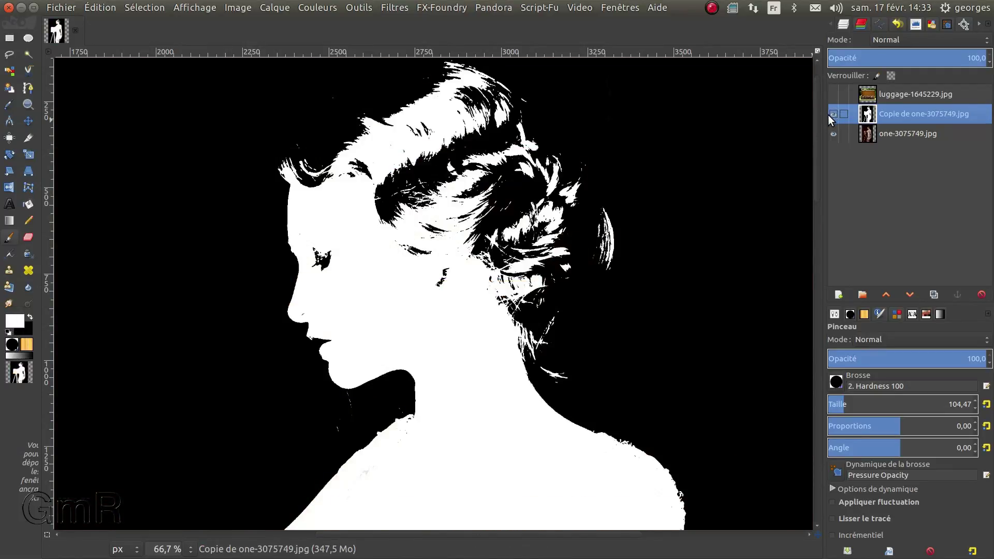
pyautogui.click(833, 114)
pyautogui.click(834, 113)
pyautogui.click(833, 112)
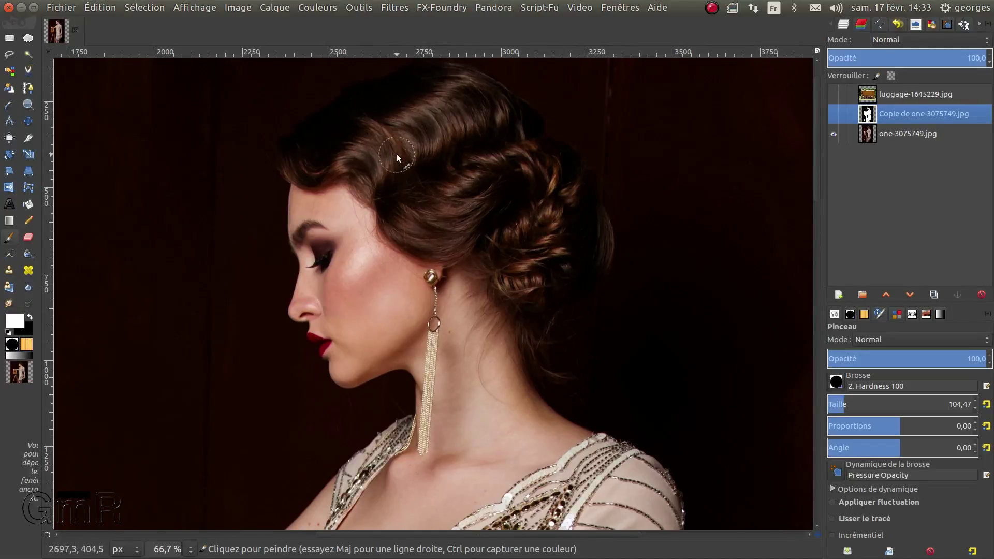
pyautogui.click(31, 316)
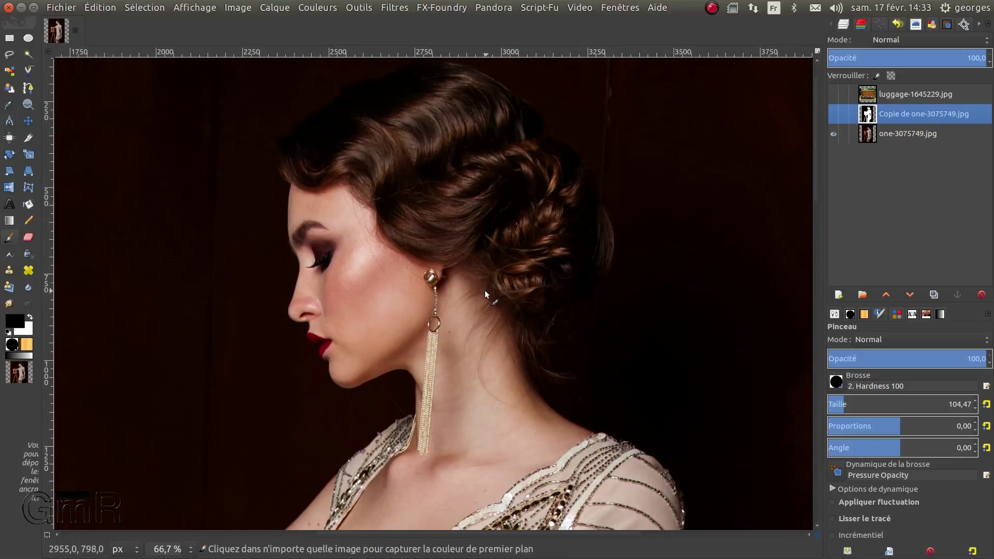
# Step: Show the silhouette layer again and paint the dark gaps inside the top and front of the hair white
pyautogui.keyDown('ctrl'); pyautogui.scroll(3, 485, 290); pyautogui.keyUp('ctrl')
pyautogui.scroll(5, 428, 284)
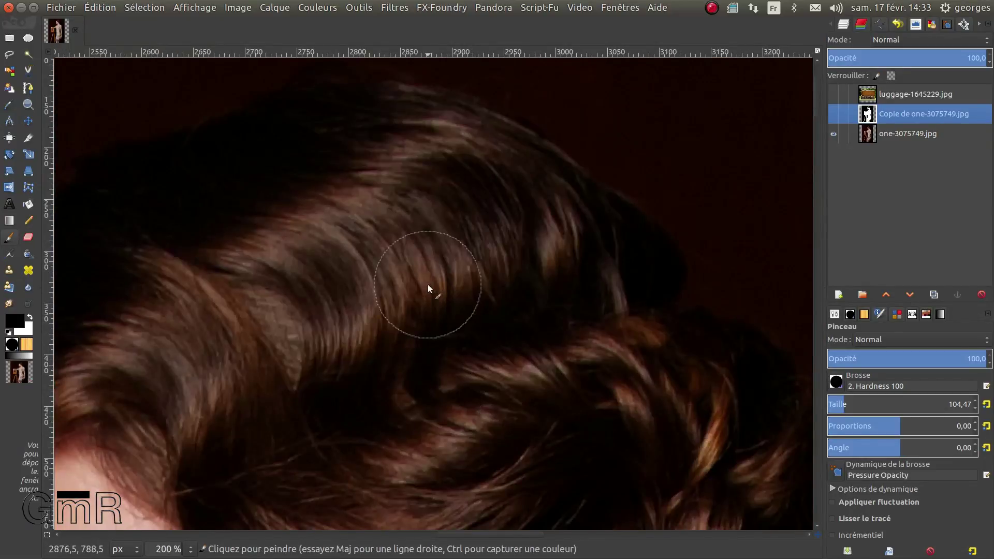
pyautogui.click(834, 113)
pyautogui.press('x')
pyautogui.moveTo(435, 207)
pyautogui.mouseDown()
pyautogui.moveTo(443, 212)
pyautogui.moveTo(428, 218)
pyautogui.moveTo(470, 226)
pyautogui.moveTo(377, 269)
pyautogui.moveTo(302, 281)
pyautogui.moveTo(324, 377)
pyautogui.moveTo(408, 382)
pyautogui.moveTo(390, 403)
pyautogui.moveTo(508, 422)
pyautogui.moveTo(455, 308)
pyautogui.moveTo(352, 331)
pyautogui.mouseUp()
pyautogui.scroll(3, 352, 332)
pyautogui.hscroll(-3, 352, 331)
pyautogui.moveTo(417, 273)
pyautogui.mouseDown()
pyautogui.moveTo(373, 311)
pyautogui.moveTo(324, 378)
pyautogui.moveTo(378, 412)
pyautogui.mouseUp()
pyautogui.hscroll(-5, 508, 300)
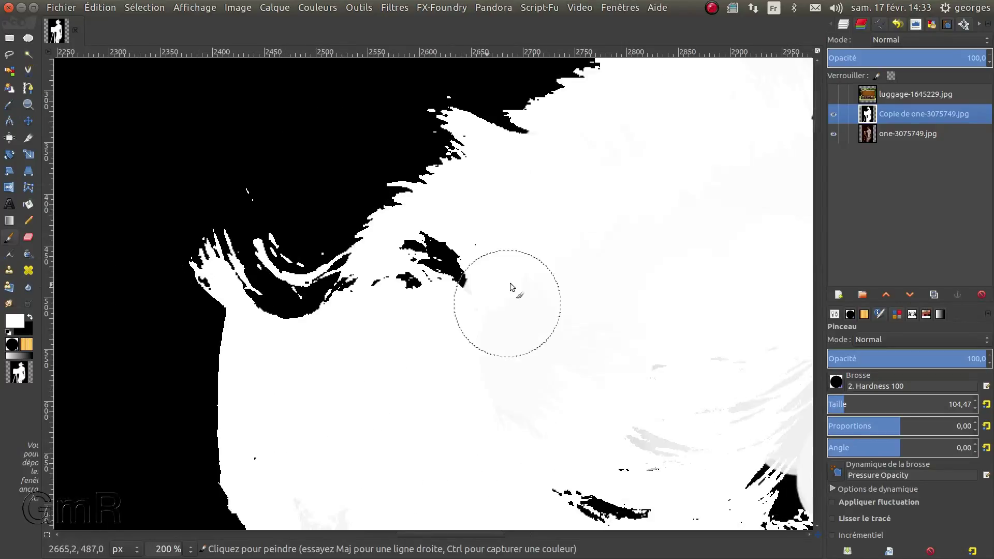
# Step: Paint the remaining dark patches in the front hair, around the ear and on the face white
pyautogui.moveTo(450, 269)
pyautogui.mouseDown()
pyautogui.moveTo(427, 308)
pyautogui.moveTo(445, 288)
pyautogui.moveTo(435, 271)
pyautogui.mouseUp()
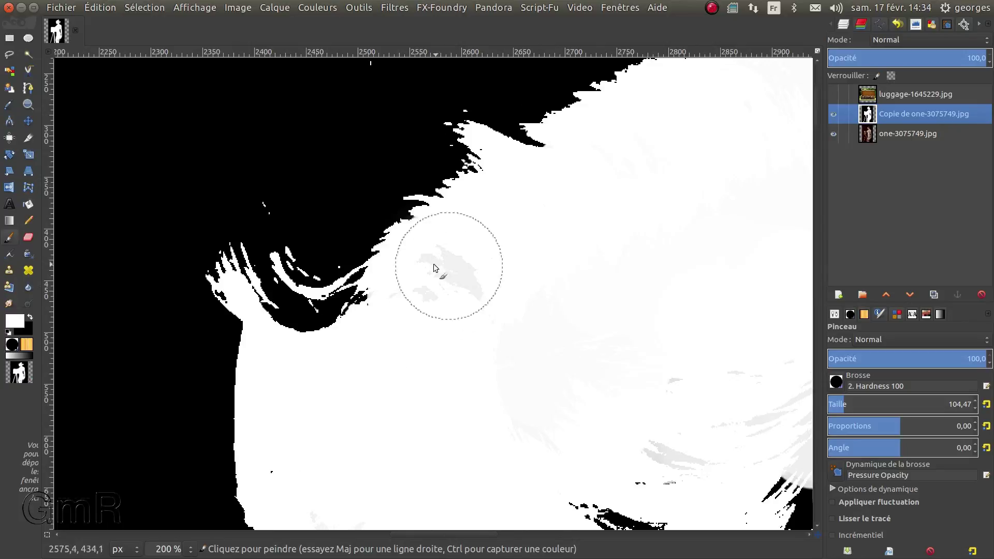
pyautogui.scroll(-5, 435, 271)
pyautogui.moveTo(412, 98)
pyautogui.mouseDown()
pyautogui.moveTo(428, 311)
pyautogui.moveTo(289, 317)
pyautogui.moveTo(315, 215)
pyautogui.moveTo(421, 115)
pyautogui.mouseUp()
pyautogui.moveTo(533, 290)
pyautogui.mouseDown()
pyautogui.moveTo(554, 310)
pyautogui.moveTo(631, 273)
pyautogui.mouseUp()
pyautogui.moveTo(464, 153); pyautogui.dragTo(310, 24)
pyautogui.moveTo(505, 188)
pyautogui.mouseDown()
pyautogui.moveTo(525, 233)
pyautogui.moveTo(423, 293)
pyautogui.mouseUp()
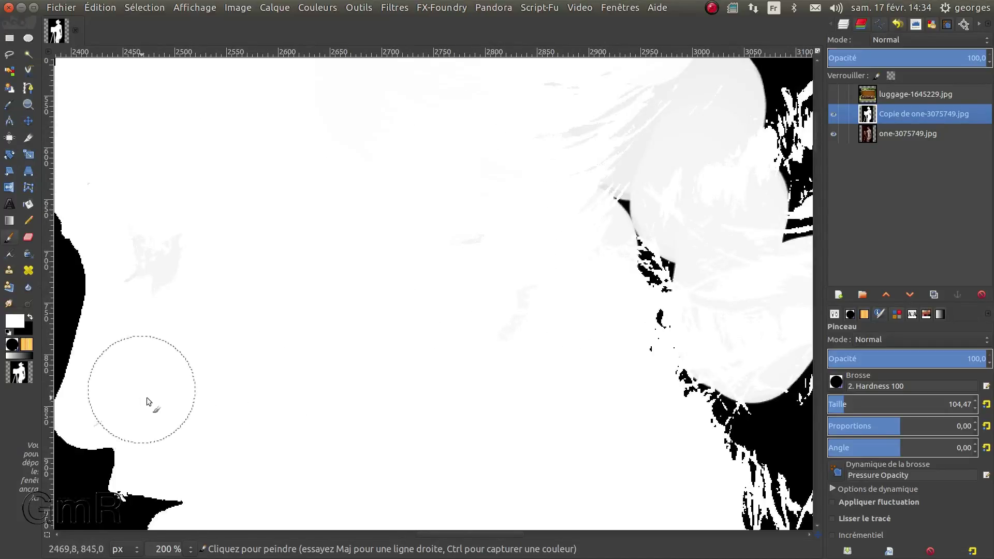
pyautogui.moveTo(140, 389); pyautogui.dragTo(124, 406)
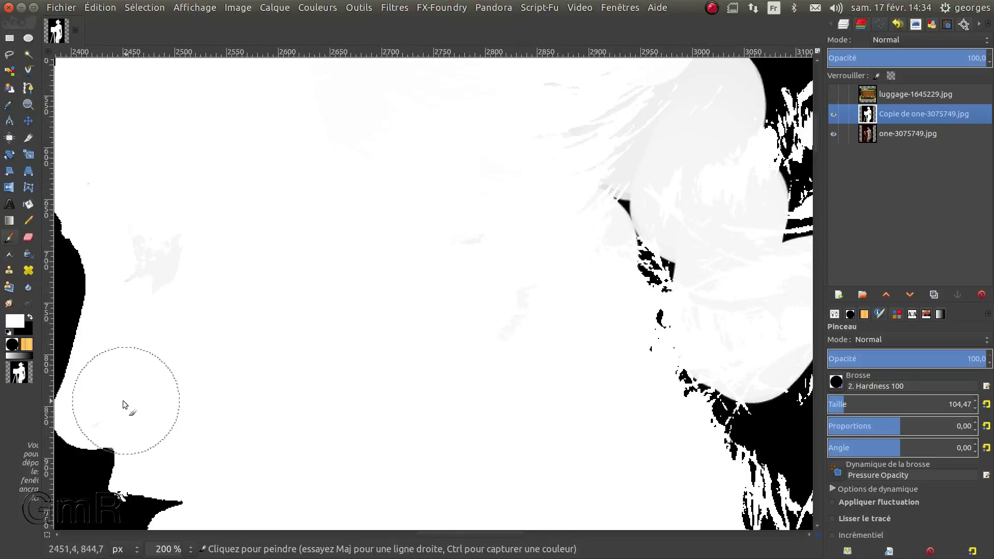
# Step: Keep white as the painting colour, reduce the Paintbrush size to 61.65 and fill the dark gap at the hairline behind the ear
pyautogui.press('x')
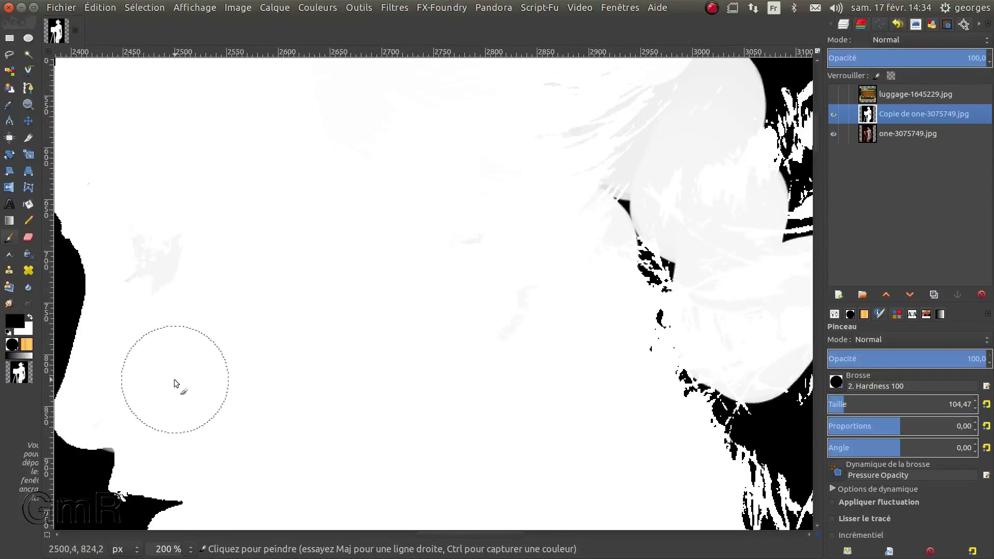
pyautogui.press('x')
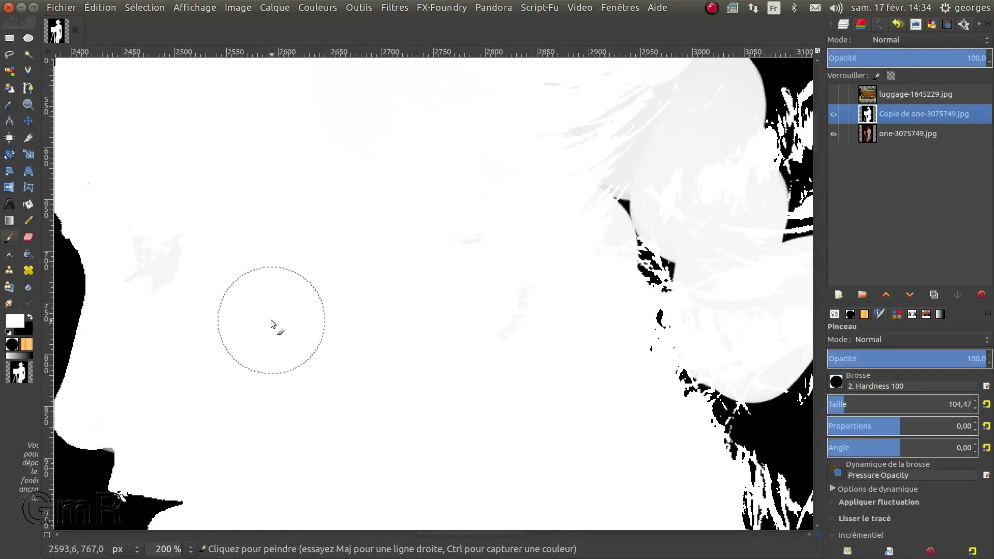
pyautogui.press('ctrl')
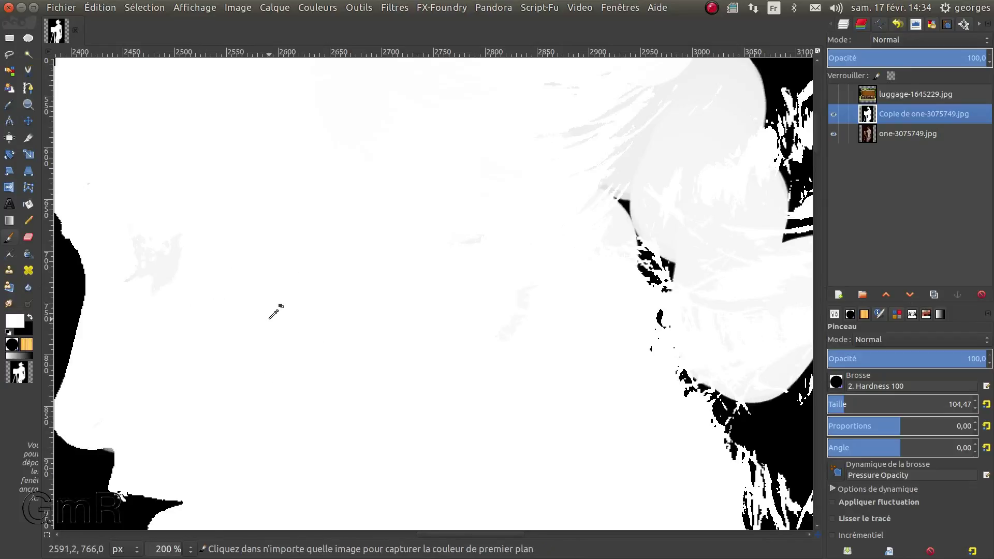
pyautogui.click(837, 403)
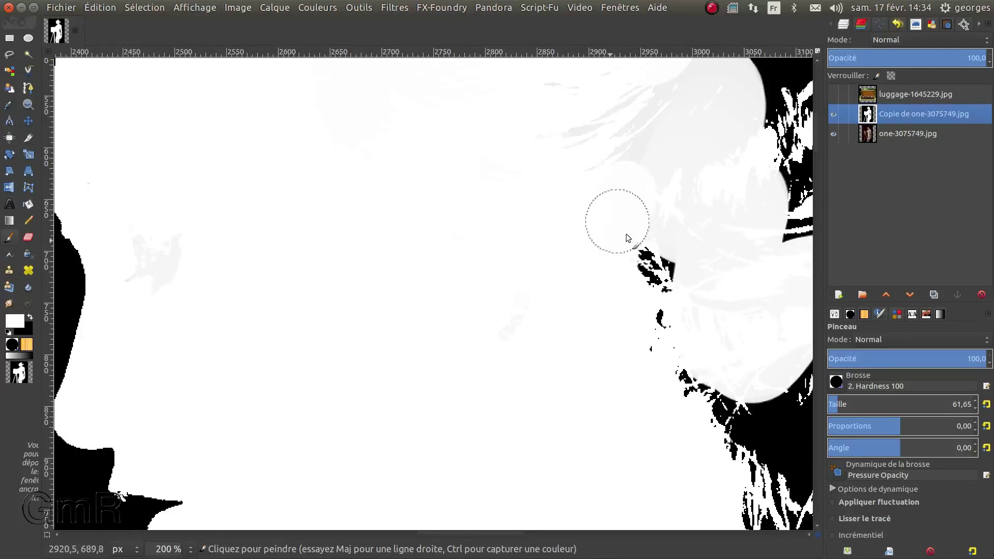
# Step: Check the hair outline against the original photo and paint the crown and the bun white up to their edges
pyautogui.press('space')
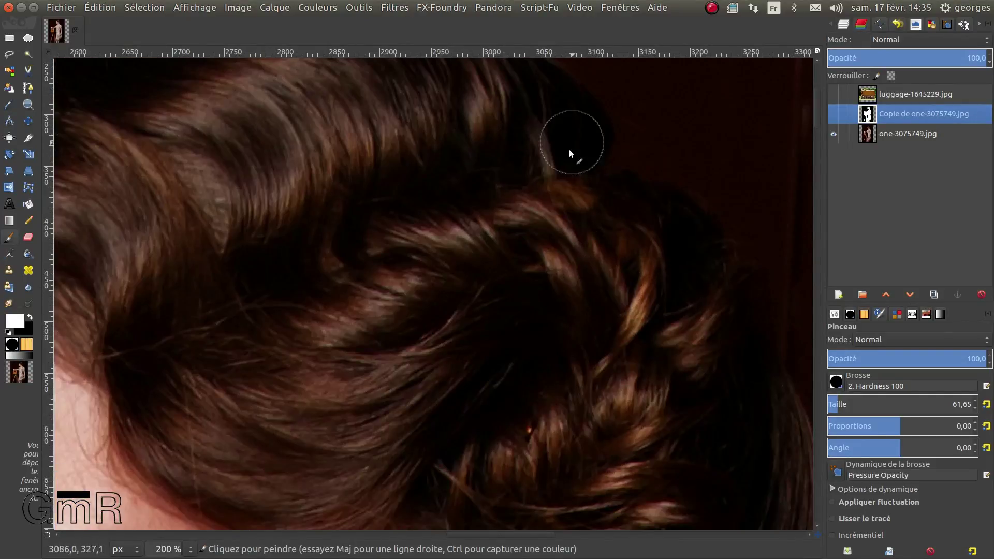
pyautogui.scroll(3, 439, 200)
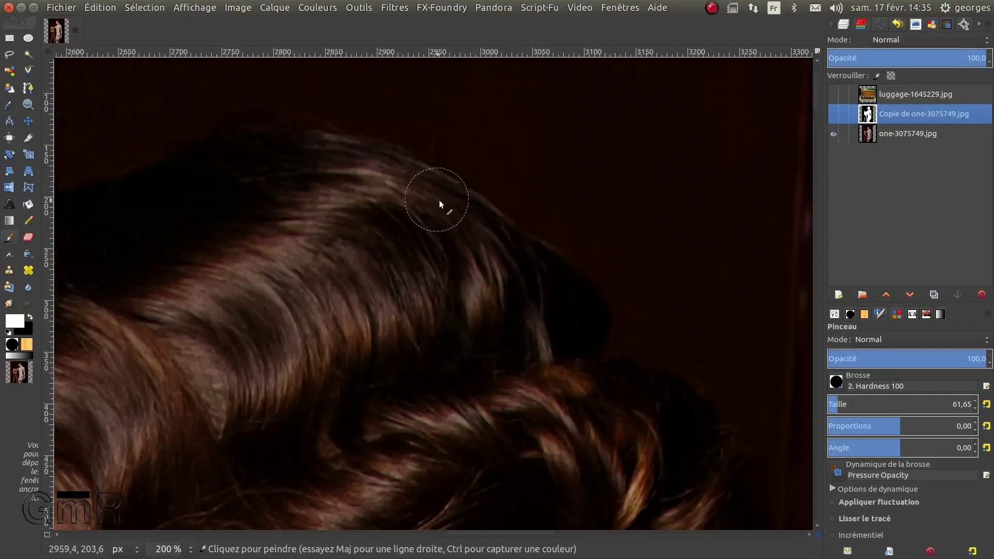
pyautogui.scroll(5, 552, 295)
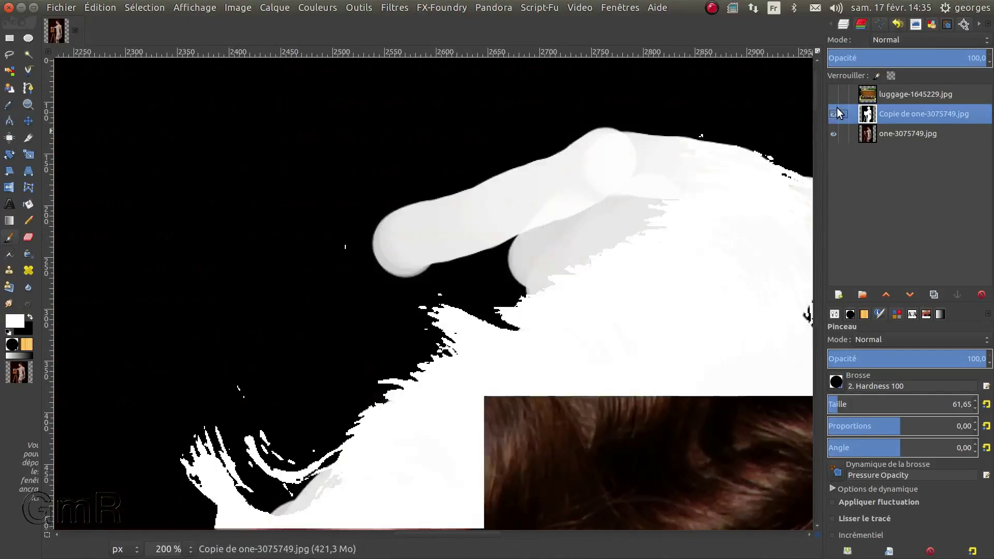
pyautogui.moveTo(437, 383); pyautogui.dragTo(492, 333)
pyautogui.hscroll(5, 566, 400)
pyautogui.scroll(-3, 431, 307)
pyautogui.moveTo(431, 306); pyautogui.dragTo(651, 415)
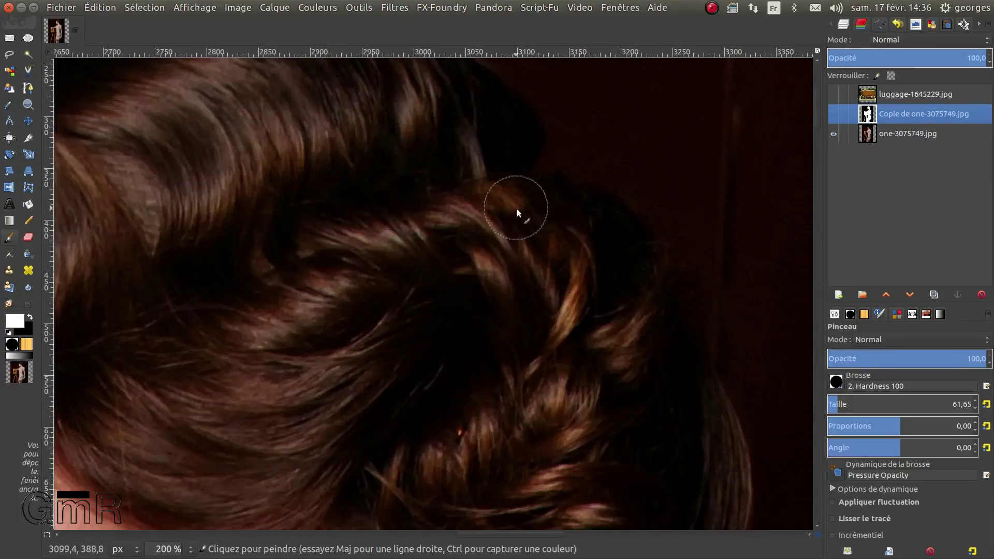
pyautogui.scroll(3, 497, 249)
pyautogui.hscroll(-5, 331, 336)
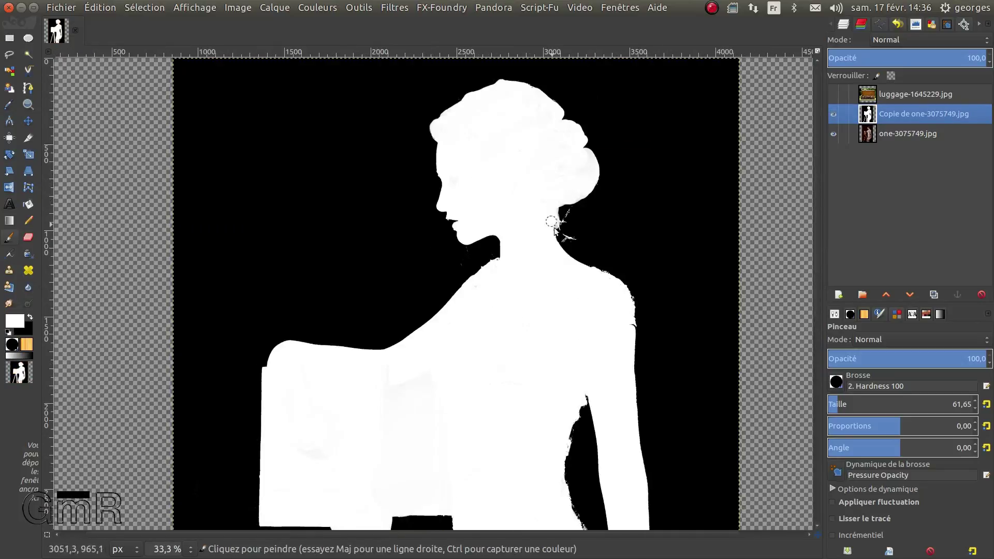
# Step: Switch the foreground colour to black and copy the visible black-and-white silhouette with Copier visible
pyautogui.scroll(-3, 554, 228)
pyautogui.press('x')
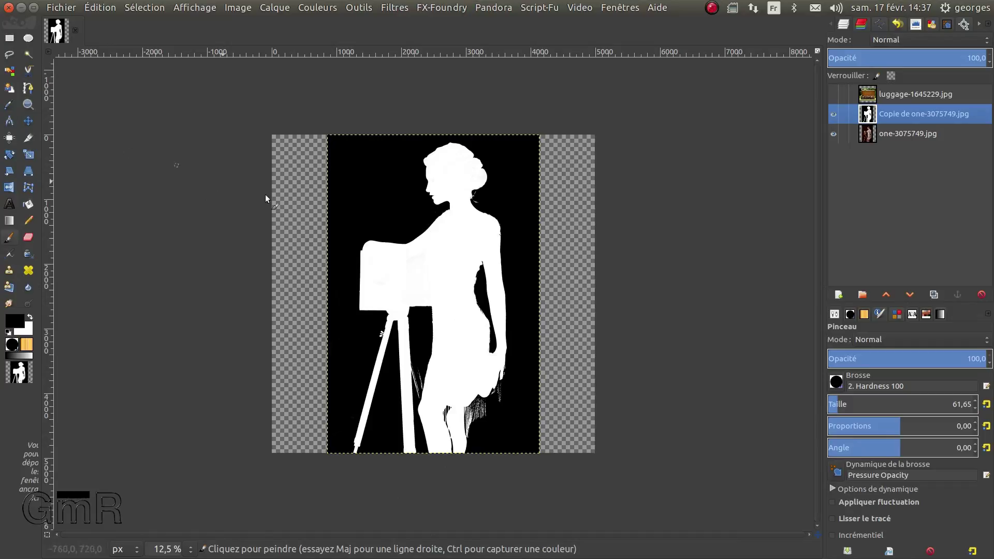
pyautogui.rightClick(338, 201)
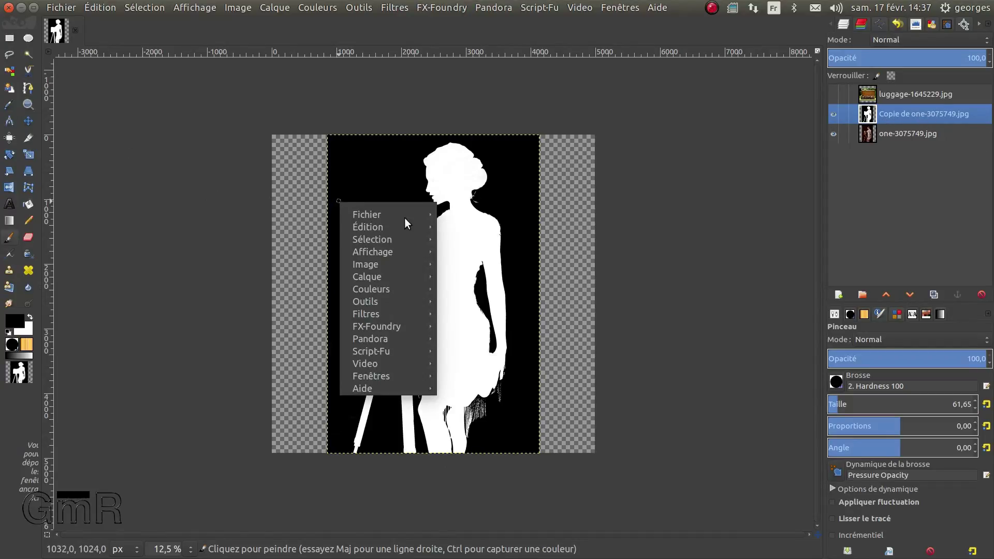
pyautogui.moveTo(393, 228)
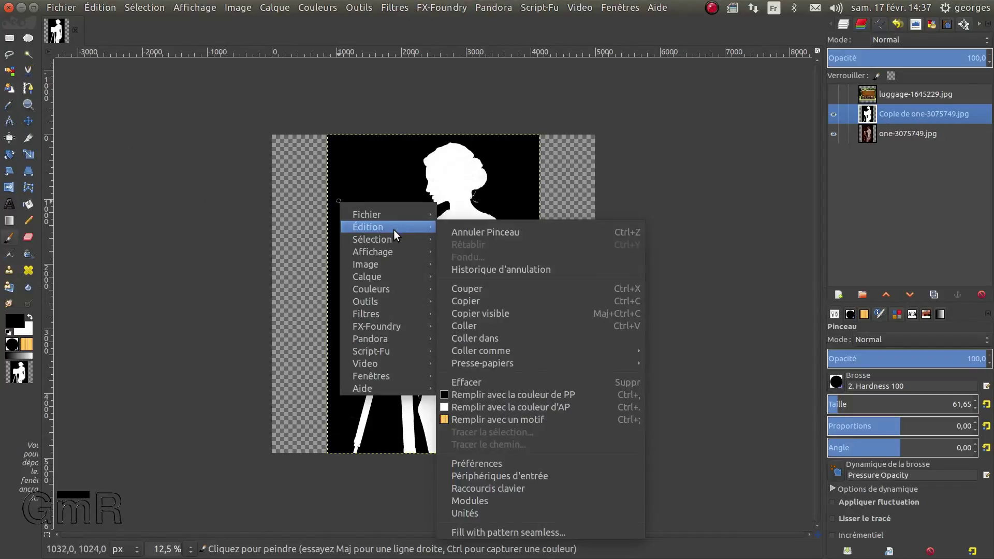
pyautogui.click(498, 312)
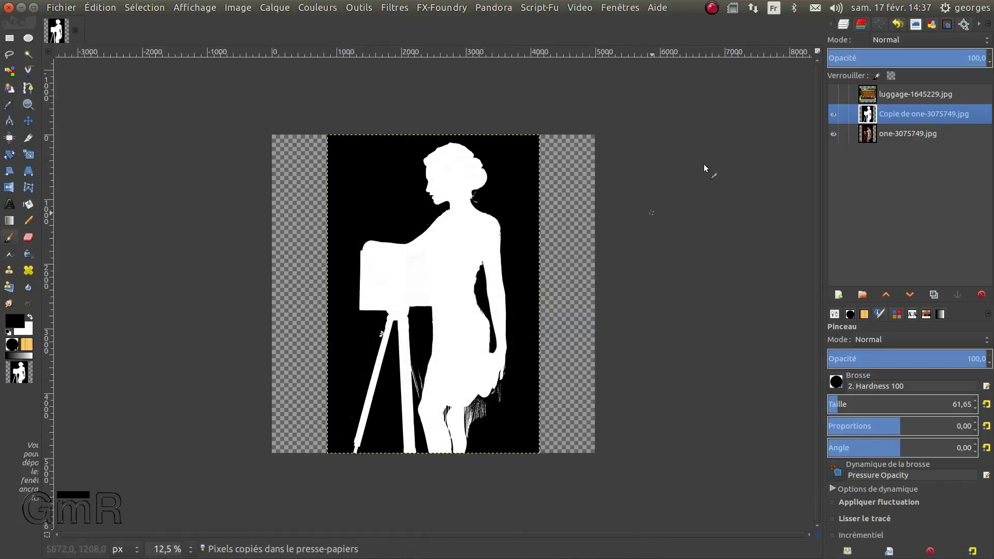
# Step: Hide the silhouette layer and add a layer mask initialised to Blanc (opacité complète) to one-3075749.jpg
pyautogui.click(834, 114)
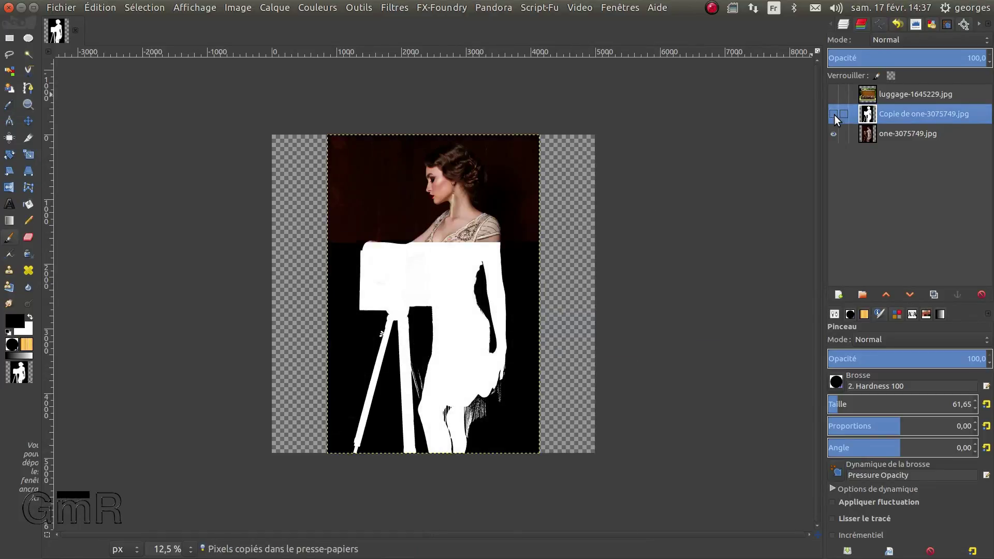
pyautogui.click(866, 136)
pyautogui.rightClick(865, 135)
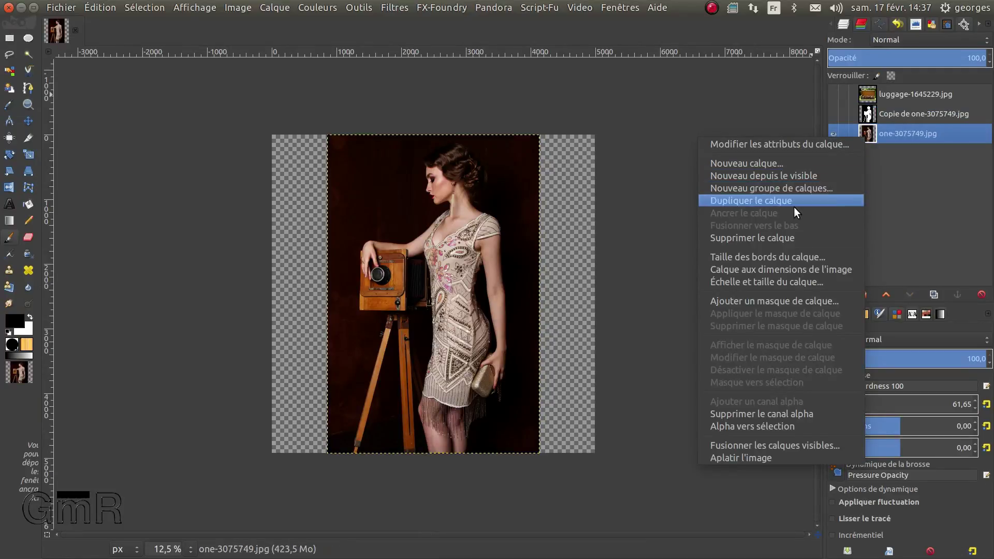
pyautogui.click(754, 299)
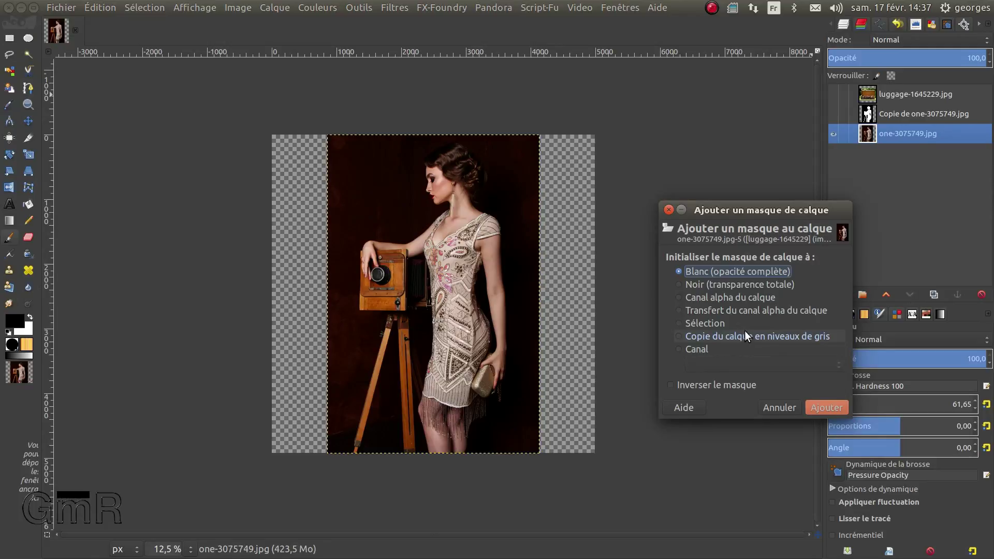
pyautogui.click(832, 400)
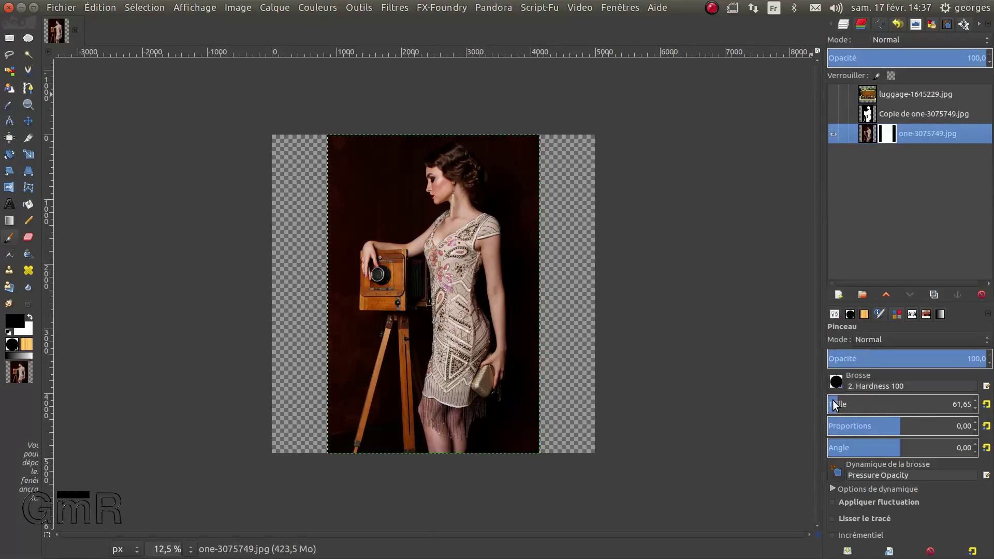
# Step: Display the layer mask of one-3075749.jpg, then paste the copied silhouette and anchor it into the mask
pyautogui.rightClick(891, 134)
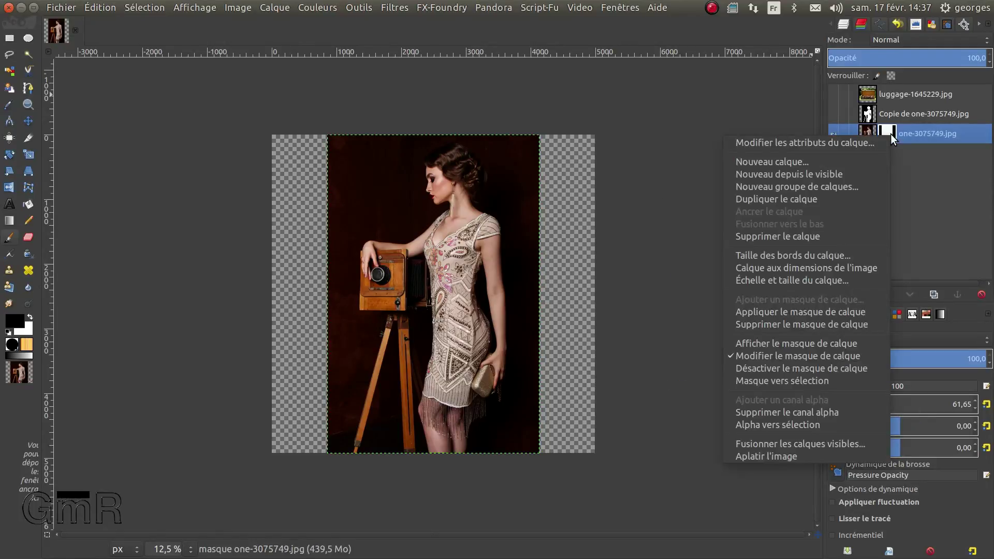
pyautogui.click(778, 349)
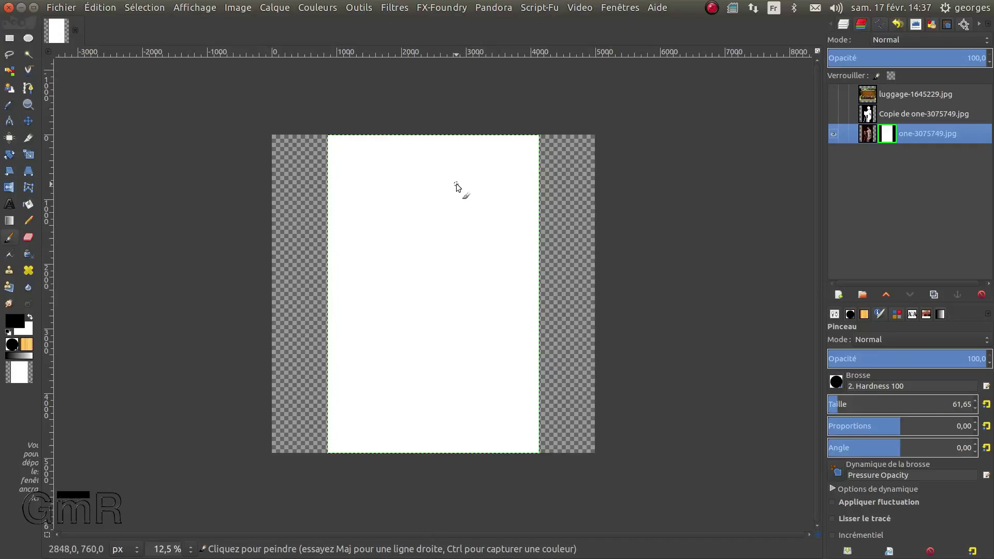
pyautogui.rightClick(390, 141)
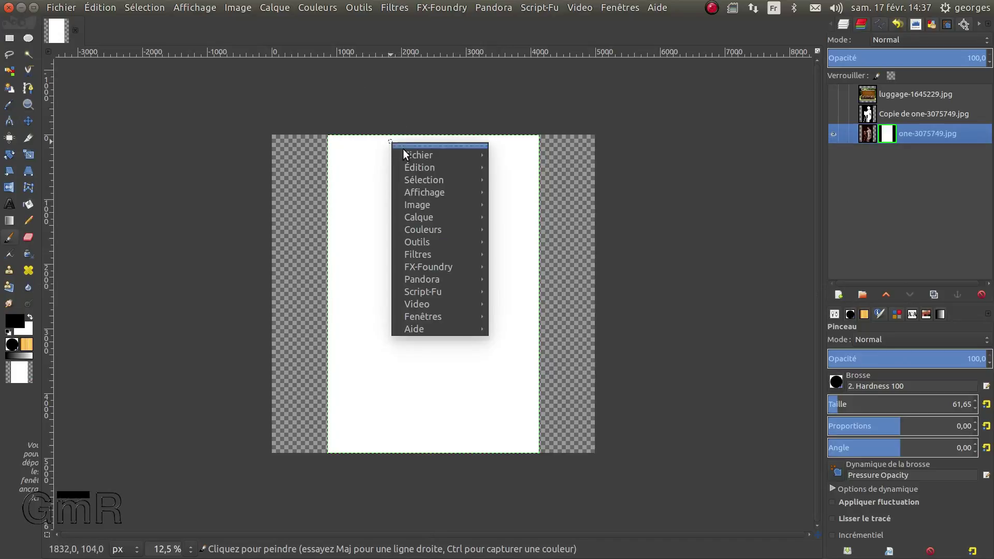
pyautogui.moveTo(425, 172)
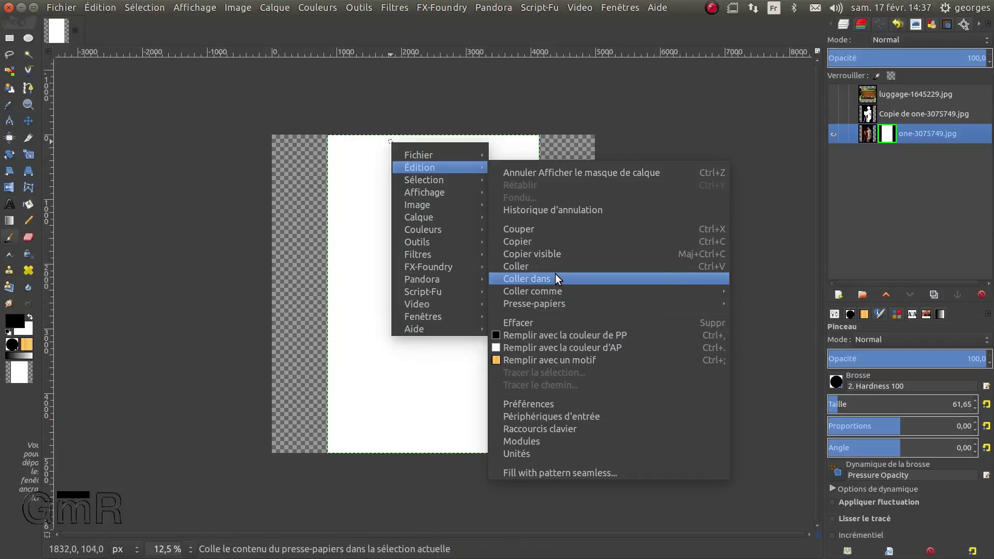
pyautogui.moveTo(557, 295)
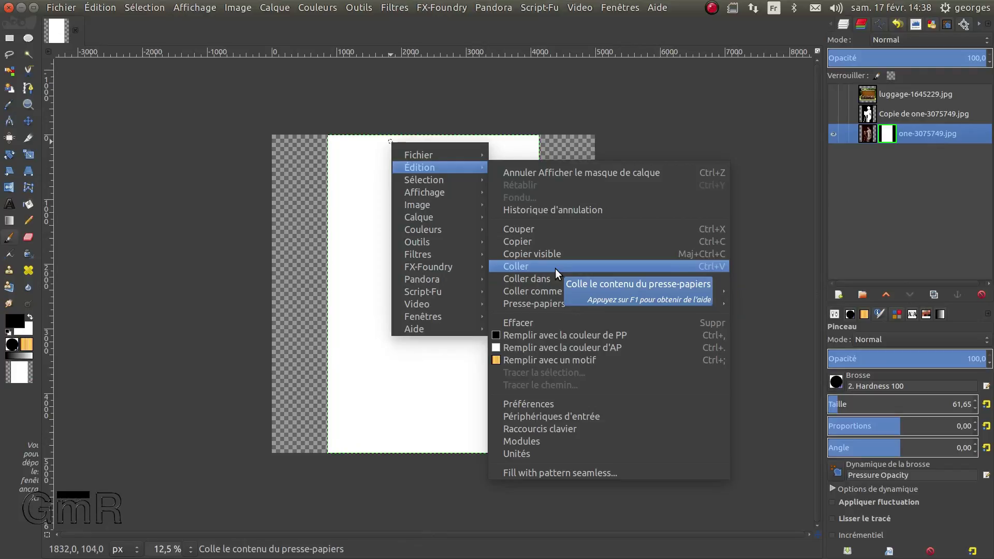
pyautogui.click(555, 268)
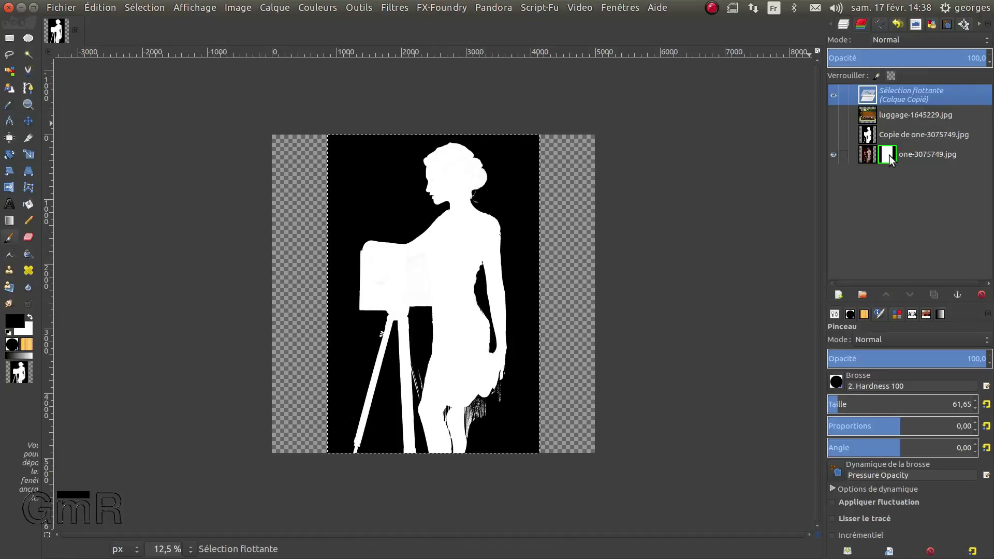
pyautogui.click(958, 293)
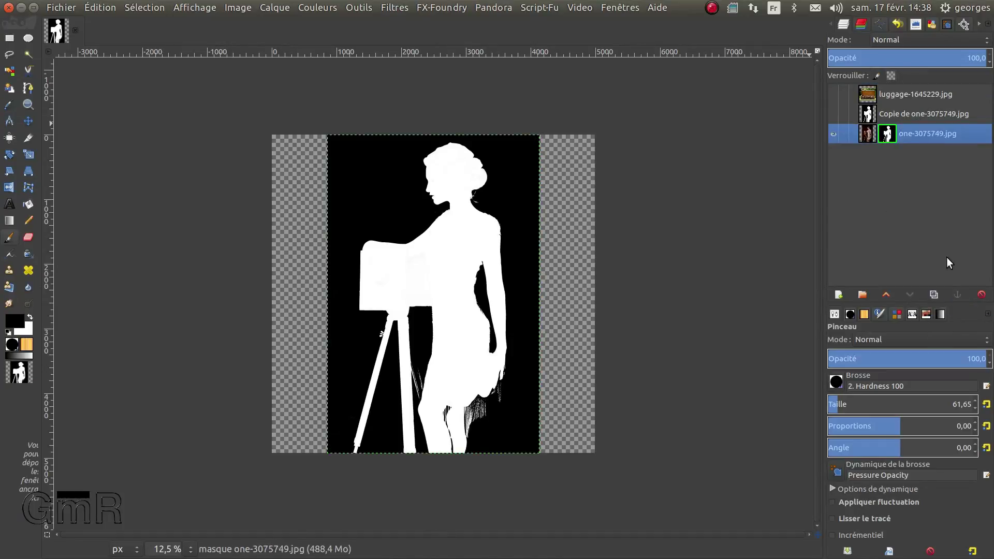
# Step: Turn off the layer mask display and inspect the cut-out edges around the fringe, dress, camera and head
pyautogui.rightClick(882, 139)
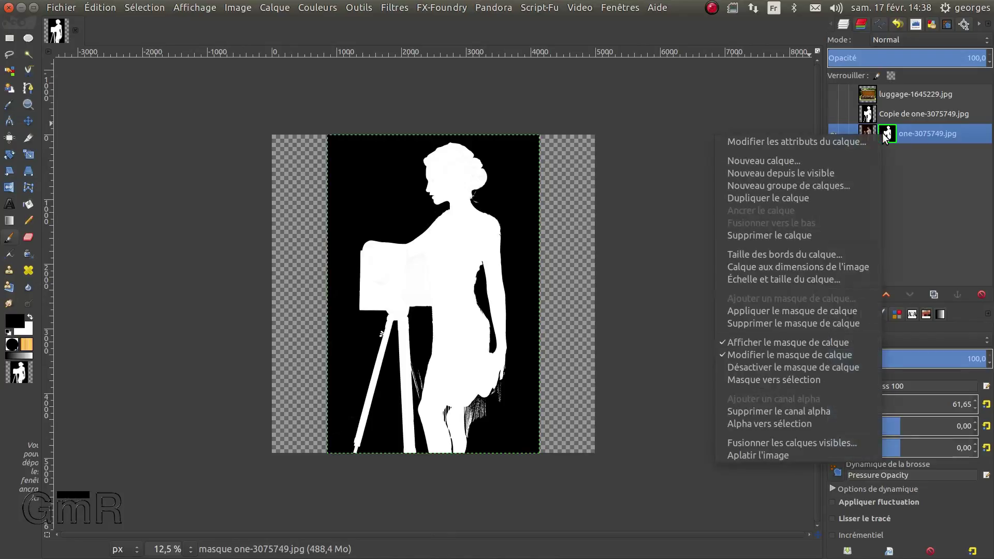
pyautogui.click(752, 342)
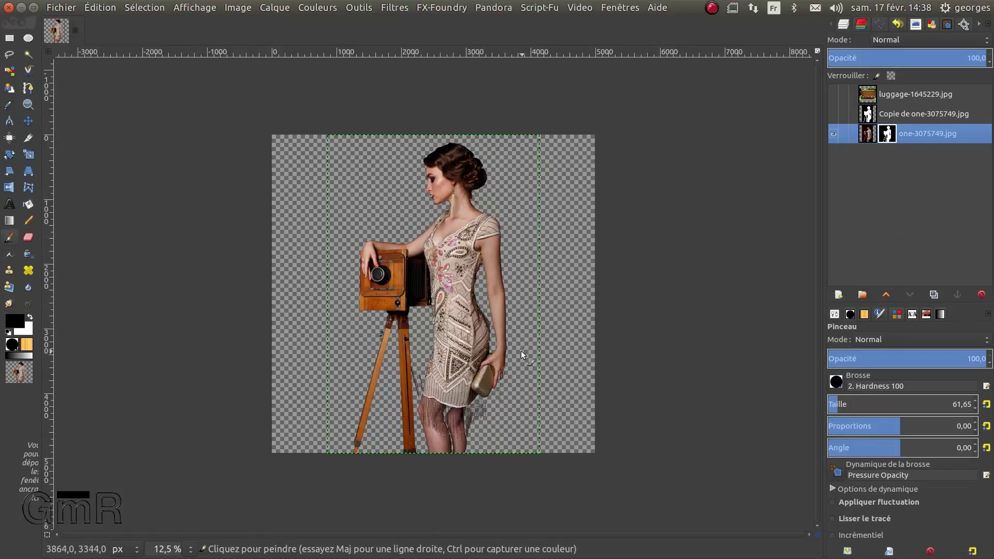
pyautogui.scroll(1, 521, 347)
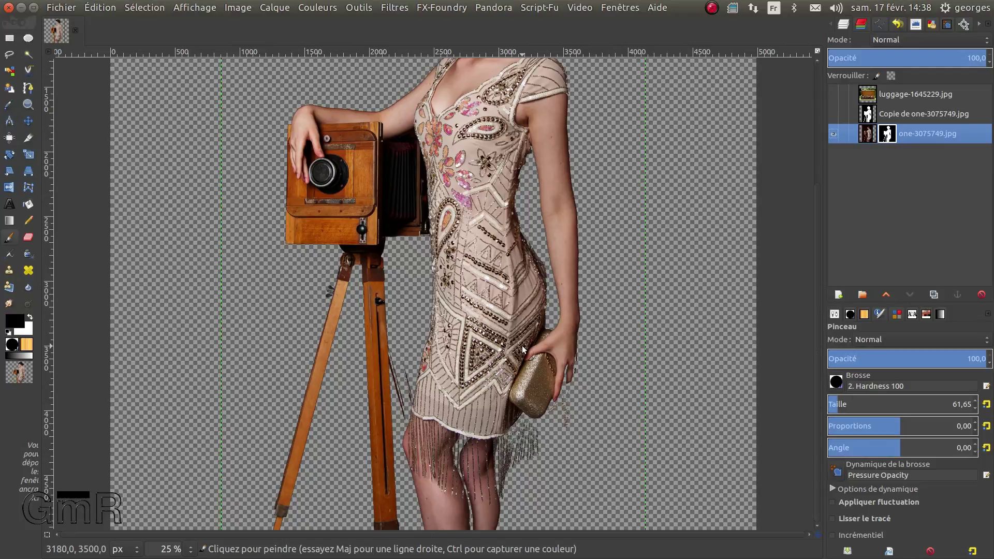
pyautogui.scroll(-1, 522, 350)
pyautogui.scroll(2, 525, 366)
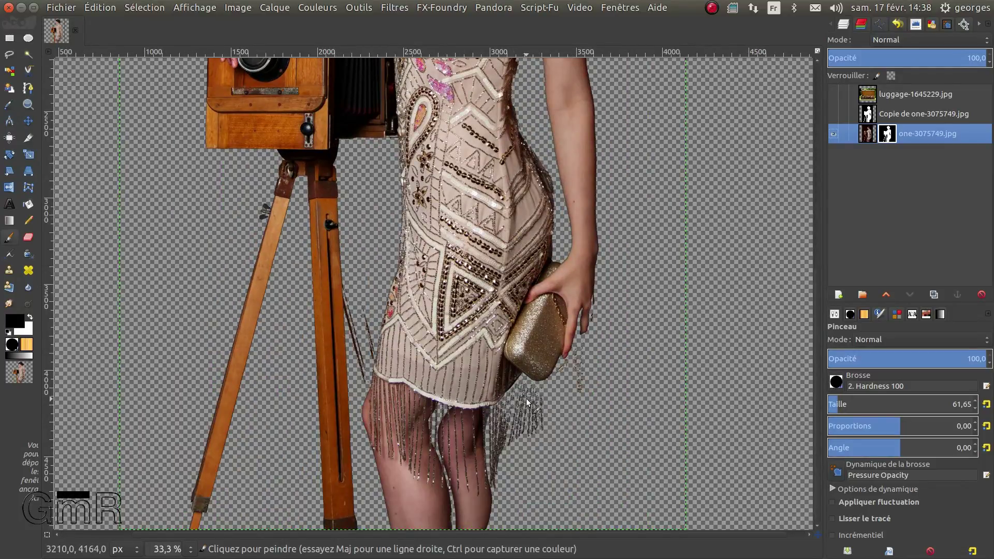
pyautogui.scroll(10, 505, 331)
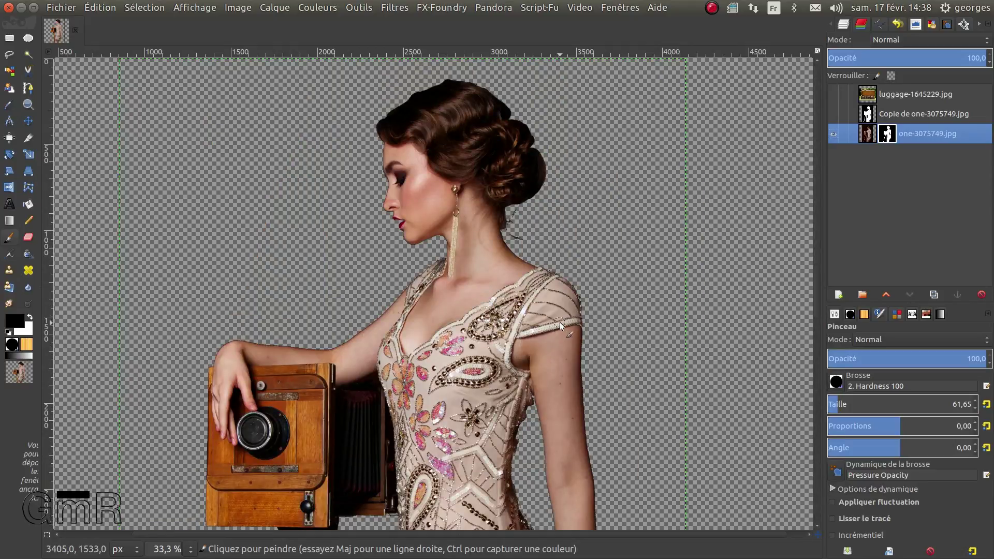
pyautogui.scroll(-3, 560, 323)
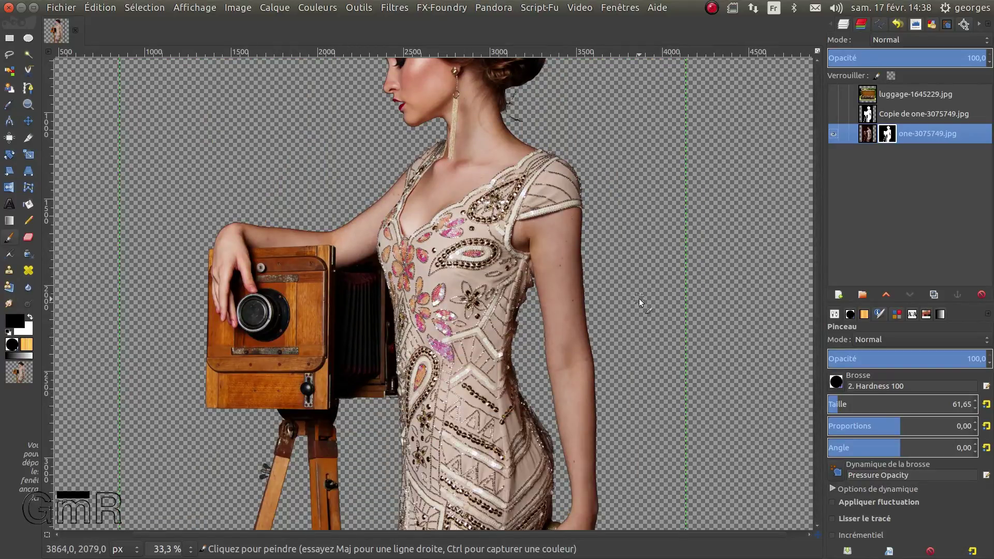
# Step: Switch to the 2. Hardness 075 brush and clean the ragged mask edge of the dress beside the arm
pyautogui.press('x')
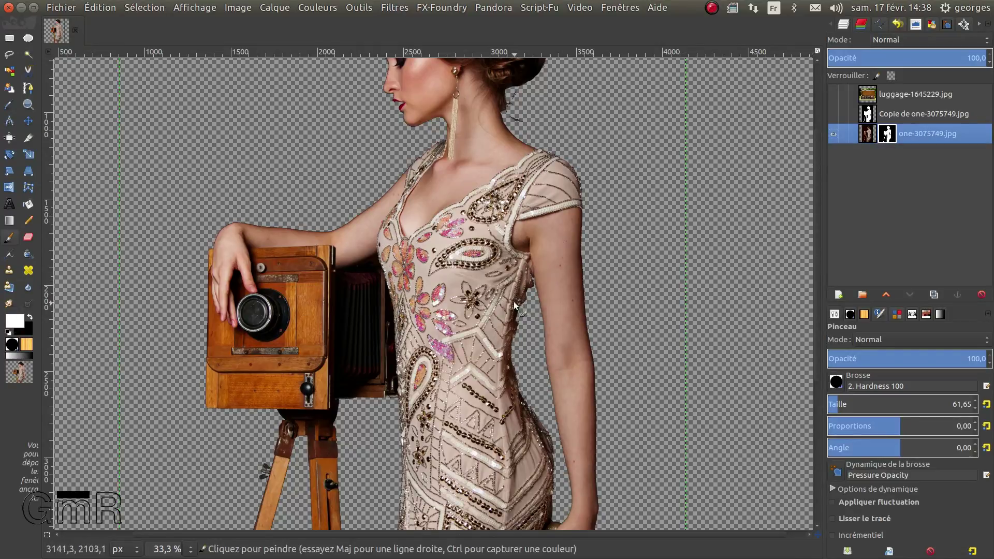
pyautogui.press('x')
pyautogui.keyDown('ctrl'); pyautogui.scroll(3, 502, 305); pyautogui.keyUp('ctrl')
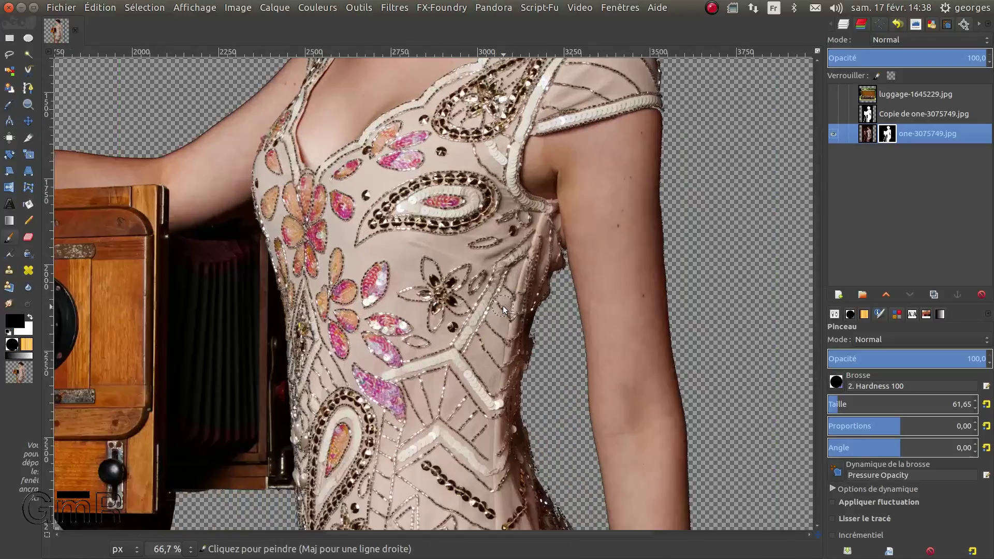
pyautogui.press('x')
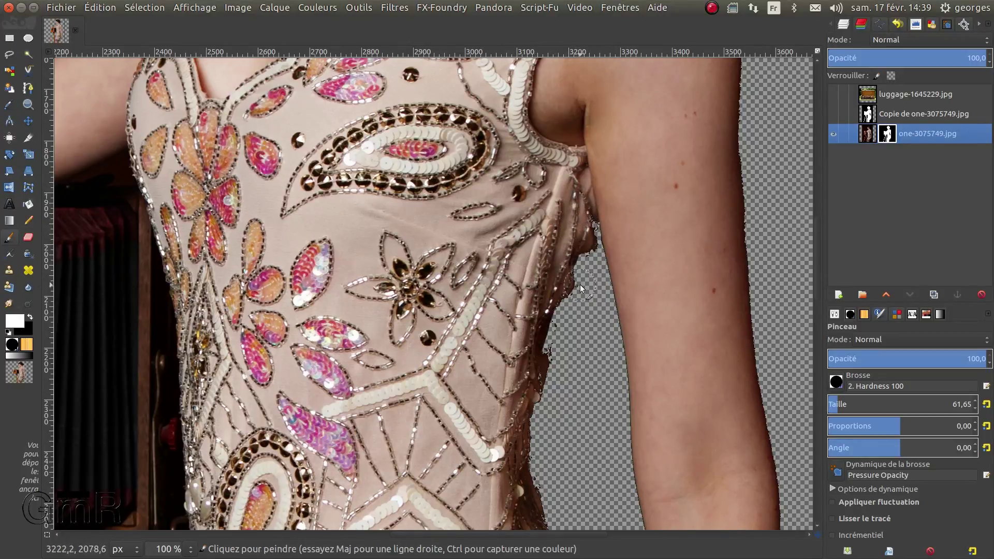
pyautogui.press('x')
pyautogui.press(',')
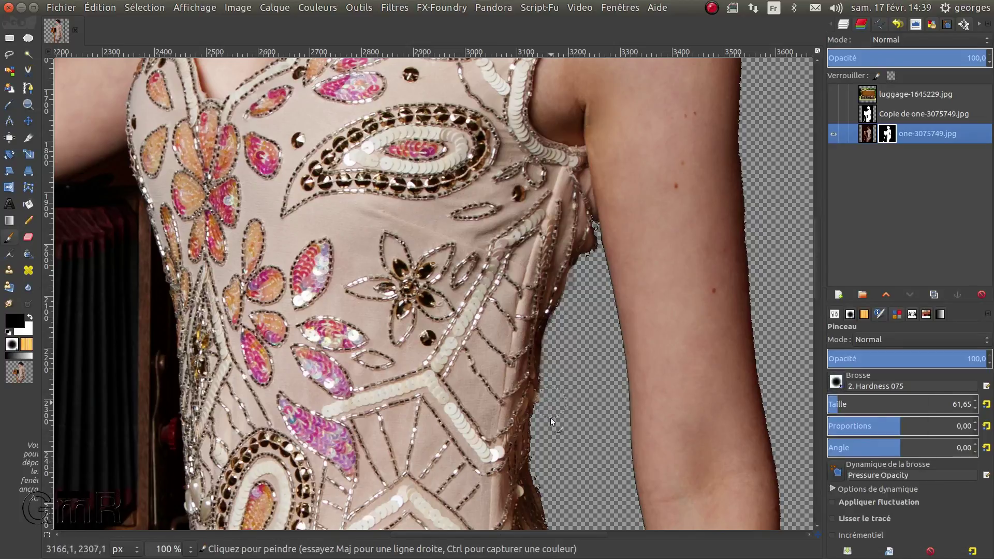
pyautogui.press('x')
# Step: Paint the mask to remove the stray hair strands behind the neck, and lower the brush opacity to 30.8
pyautogui.scroll(10, 651, 163)
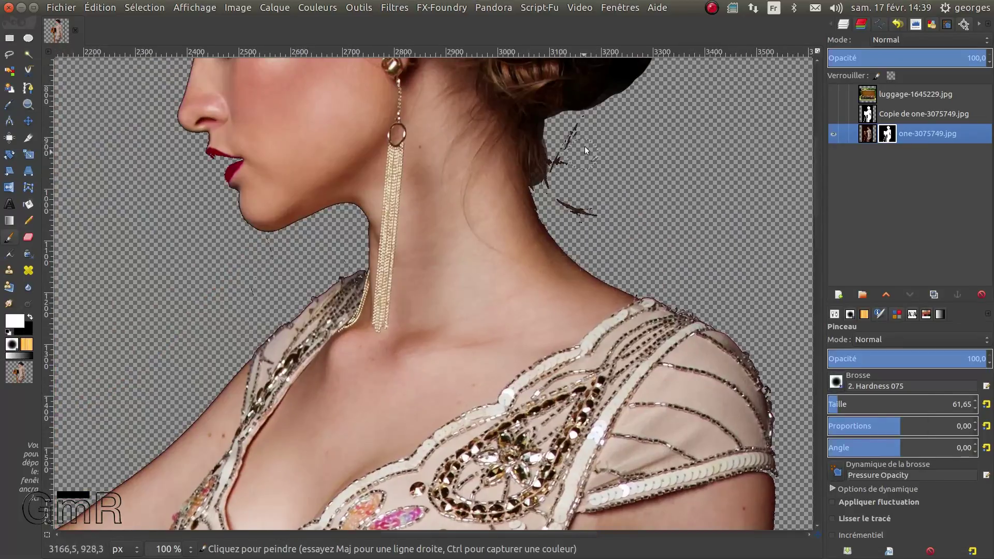
pyautogui.press('x')
pyautogui.press('less')
pyautogui.press('.')
pyautogui.press('-')
pyautogui.press('-')
pyautogui.press('-')
pyautogui.press('-')
pyautogui.press('-')
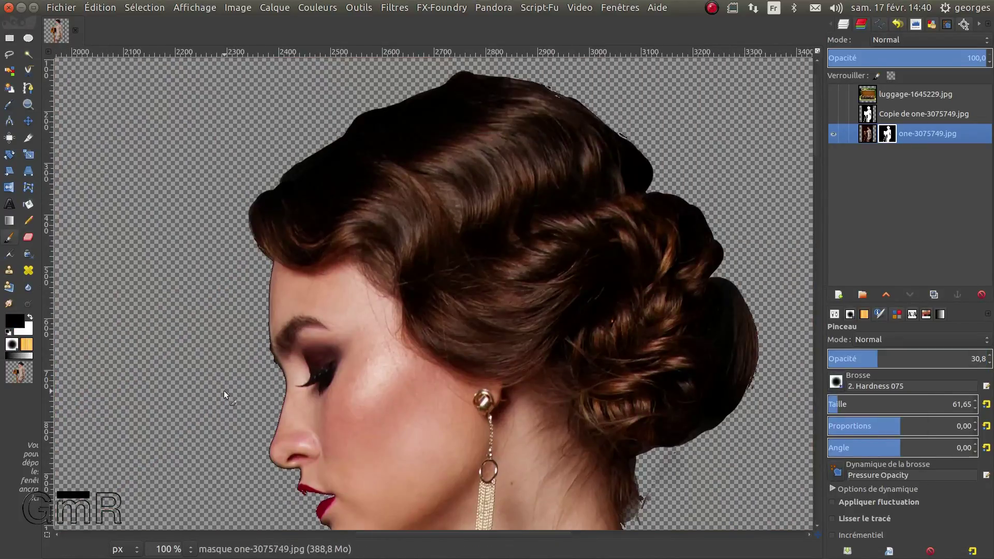
# Step: Try trimming the edge on a duplicate of one-3075749.jpg by applying its mask and converting its alpha to a selection
pyautogui.hotkey('shift', 'ctrl', 'd')
pyautogui.rightClick(871, 133)
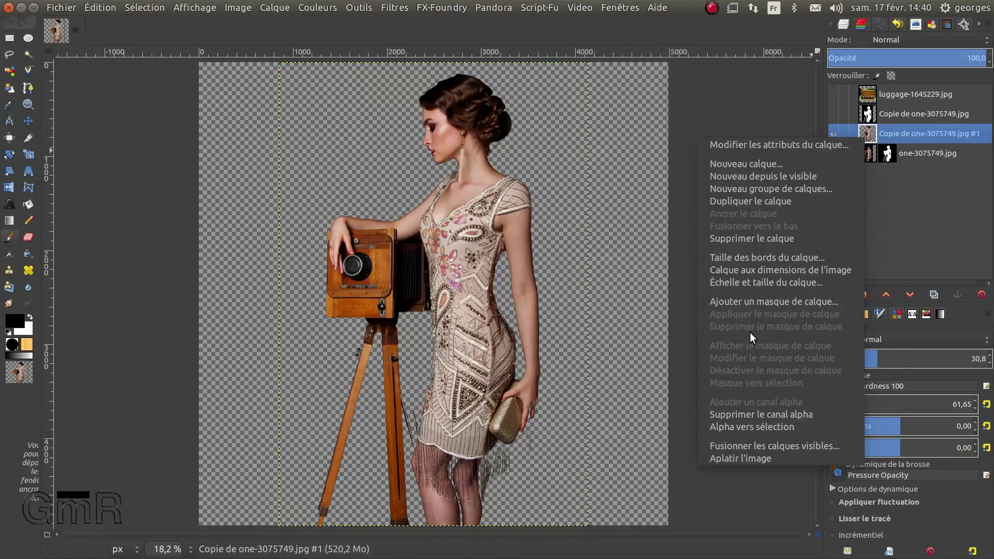
pyautogui.click(725, 424)
pyautogui.click(150, 8)
pyautogui.click(210, 201)
pyautogui.click(210, 201)
pyautogui.click(161, 8)
pyautogui.click(168, 151)
pyautogui.click(243, 201)
pyautogui.scroll(5, 422, 124)
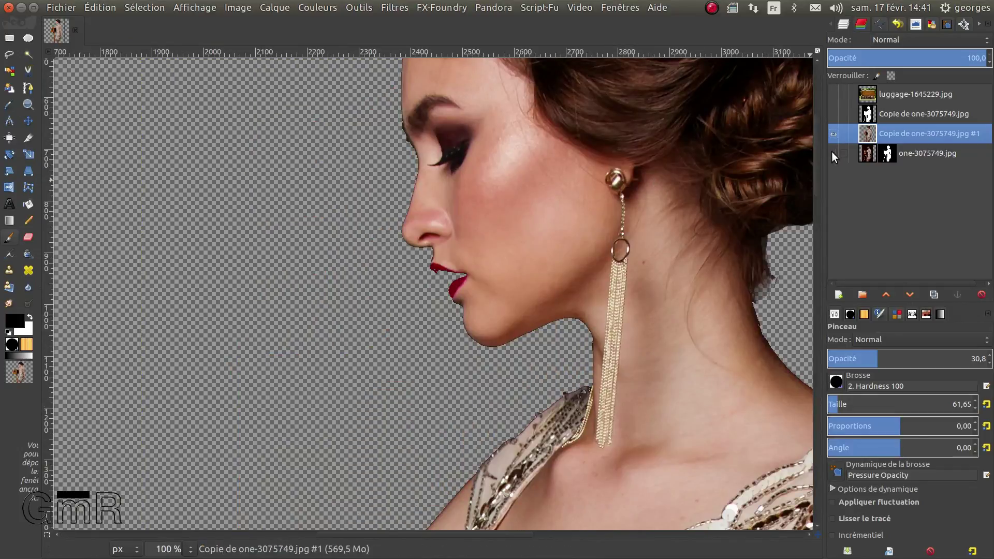
# Step: Show only one-3075749.jpg and paint its mask white around the lips with brush size 33.11 and opacity 100
pyautogui.keyDown('shift'); pyautogui.click(833, 153); pyautogui.keyUp('shift')
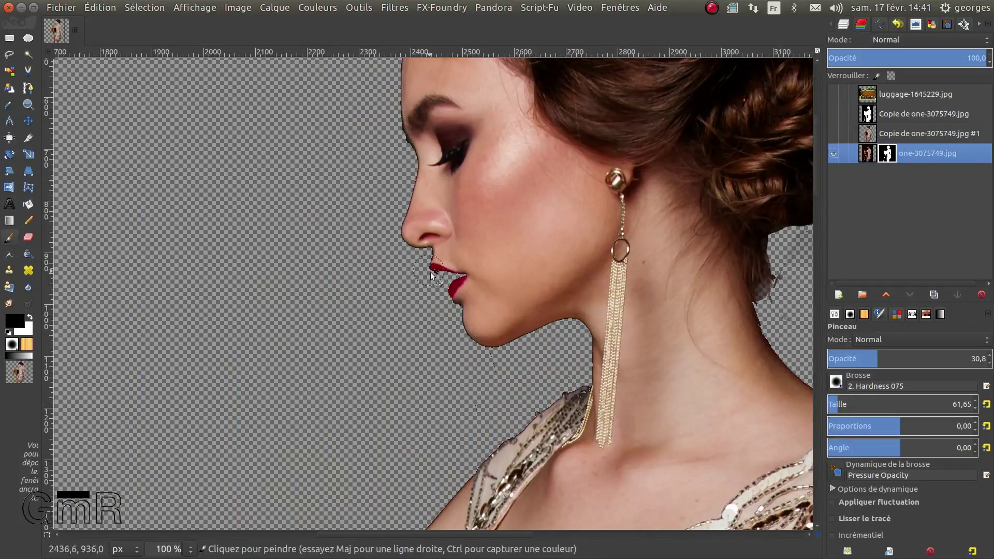
pyautogui.scroll(4, 451, 267)
pyautogui.press('x')
pyautogui.moveTo(404, 249)
pyautogui.mouseDown()
pyautogui.moveTo(475, 295)
pyautogui.moveTo(454, 275)
pyautogui.moveTo(497, 252)
pyautogui.moveTo(388, 249)
pyautogui.moveTo(430, 263)
pyautogui.moveTo(464, 312)
pyautogui.mouseUp()
pyautogui.click(983, 358)
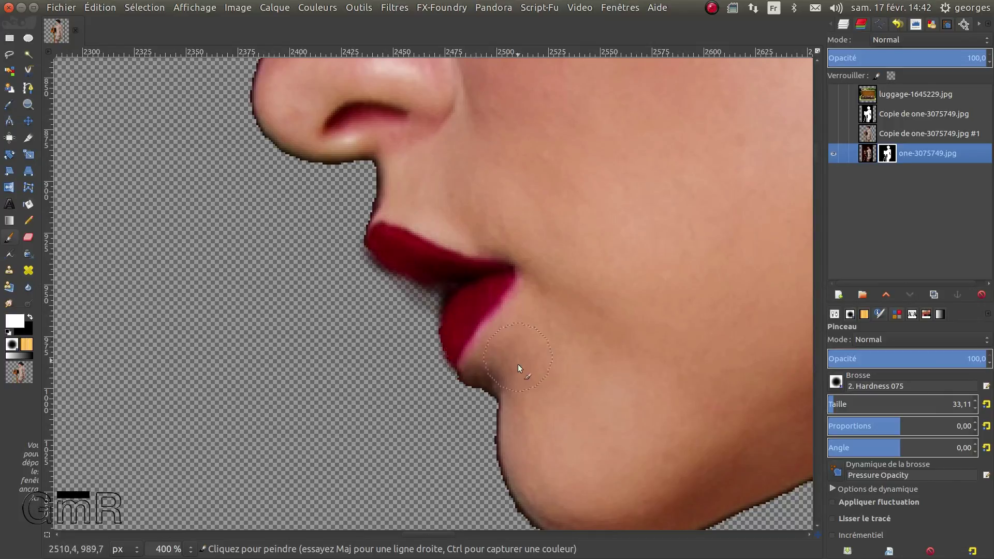
# Step: Reduce the brush size to 8.14 and refine the mask along the edge of the lips
pyautogui.press('x')
pyautogui.moveTo(860, 404); pyautogui.dragTo(835, 404)
pyautogui.press('x')
pyautogui.moveTo(422, 287)
pyautogui.mouseDown()
pyautogui.moveTo(443, 310)
pyautogui.moveTo(445, 337)
pyautogui.mouseUp()
pyautogui.press('x')
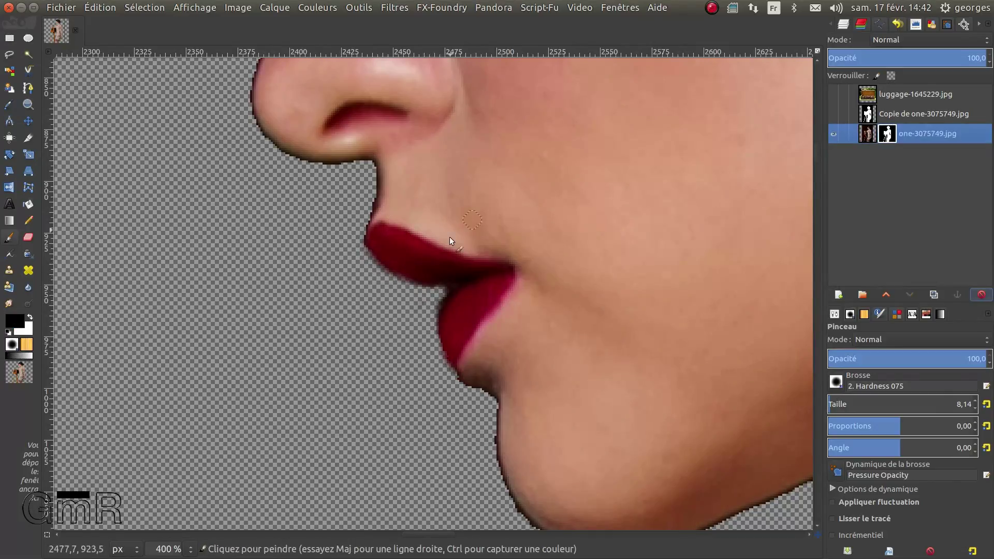
# Step: Paint the mask white to fill the small holes in the beaded shoulder strap below the chin
pyautogui.scroll(-10, 451, 244)
pyautogui.hscroll(9, 450, 244)
pyautogui.scroll(5, 596, 244)
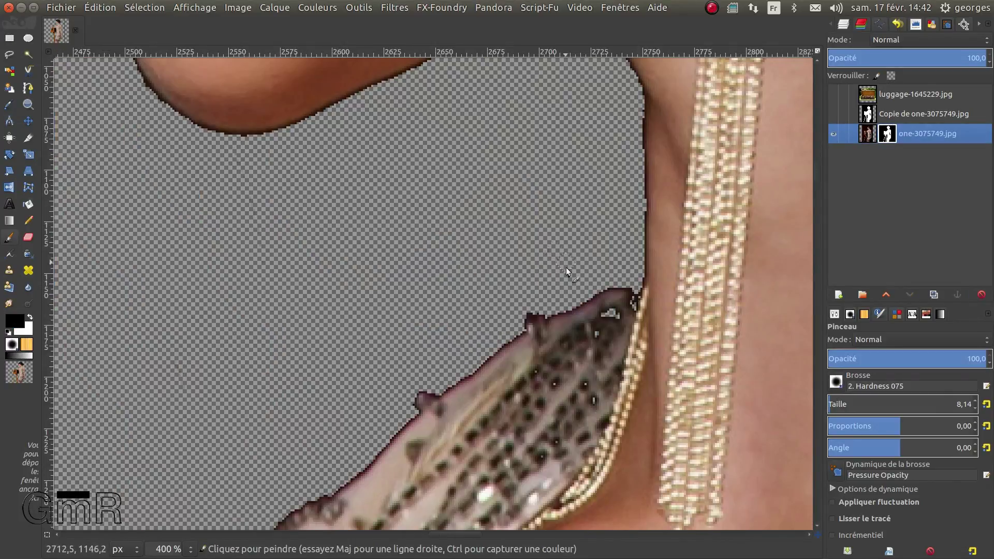
pyautogui.press('x')
pyautogui.moveTo(610, 314); pyautogui.dragTo(622, 299)
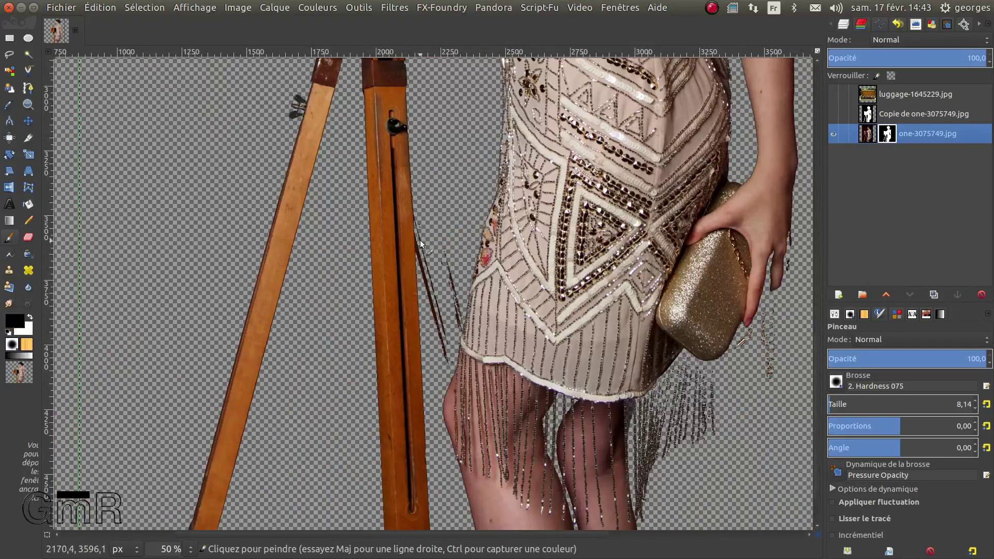
# Step: Set the brush size to 58.09 and paint the mask to reveal the tripod's dark rear leg beside the dress
pyautogui.moveTo(421, 230)
pyautogui.mouseDown()
pyautogui.moveTo(458, 361)
pyautogui.moveTo(436, 404)
pyautogui.moveTo(412, 339)
pyautogui.moveTo(451, 399)
pyautogui.mouseUp()
pyautogui.scroll(5, 458, 361)
pyautogui.press('x')
pyautogui.click(470, 484)
pyautogui.press('x')
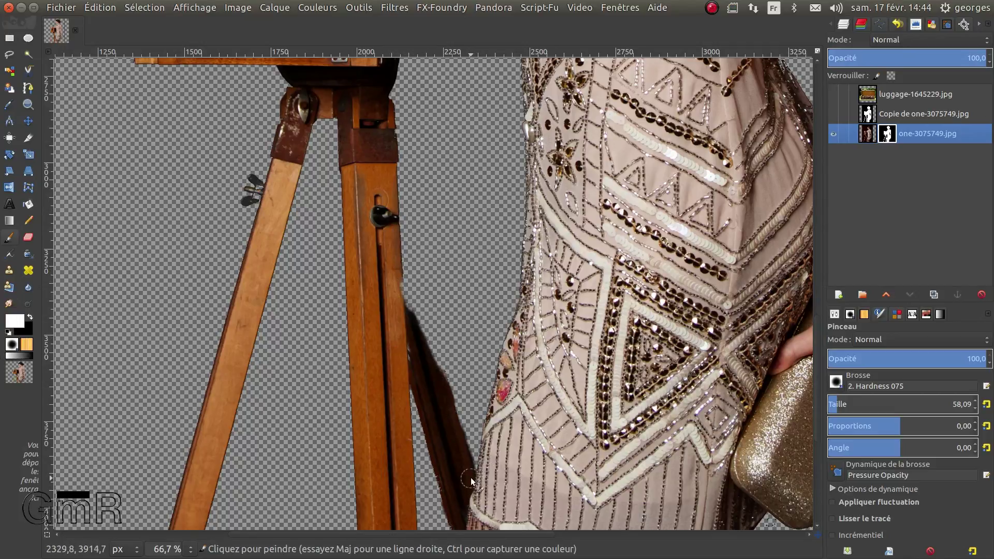
# Step: Extend the revealed rear tripod leg up to the clamp knob and clean its edges in the mask
pyautogui.moveTo(404, 258); pyautogui.dragTo(478, 484)
pyautogui.moveTo(406, 231)
pyautogui.mouseDown()
pyautogui.moveTo(448, 317)
pyautogui.moveTo(479, 455)
pyautogui.mouseUp()
pyautogui.press('x')
pyautogui.press('x')
pyautogui.press('x')
pyautogui.press('x')
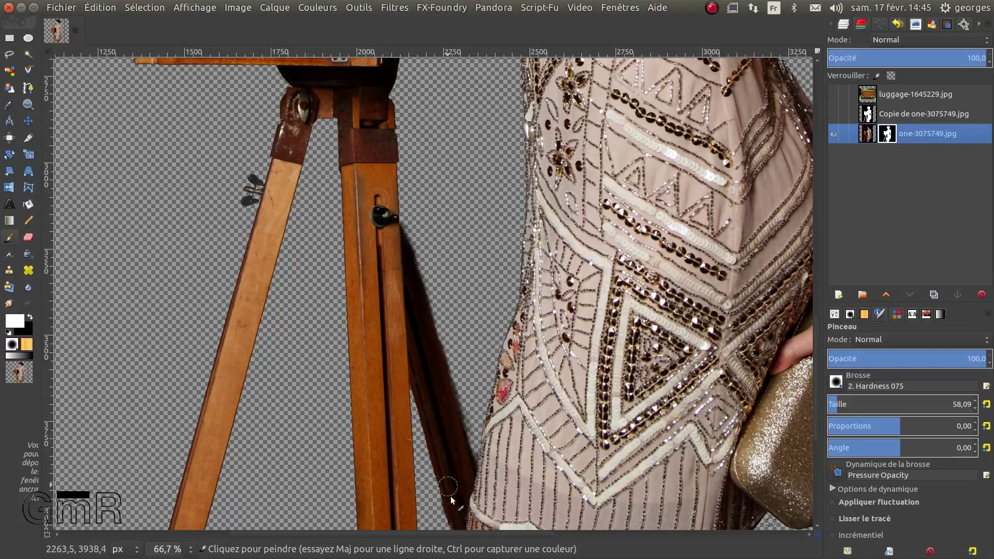
# Step: Set the brush size to 11.70 and paint back the shadowed outer edge of the hand holding the clutch bag
pyautogui.hscroll(10, 536, 392)
pyautogui.moveTo(543, 319)
pyautogui.mouseDown()
pyautogui.moveTo(515, 399)
pyautogui.moveTo(539, 355)
pyautogui.mouseUp()
pyautogui.press('1')
pyautogui.press('c')
pyautogui.press('x')
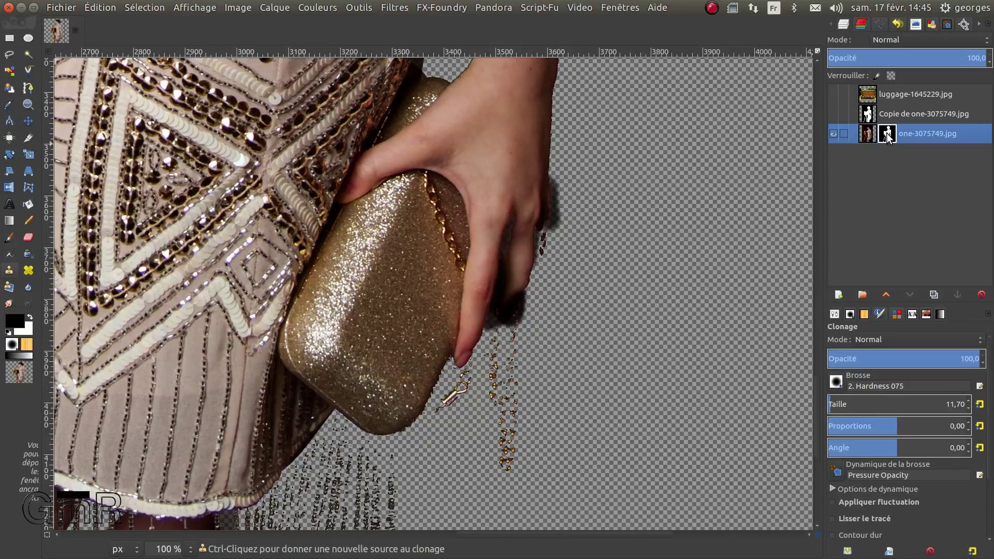
pyautogui.press('p')
# Step: Restore the little finger and the gap between the fingers in the mask, then save the image
pyautogui.moveTo(565, 219); pyautogui.dragTo(553, 228)
pyautogui.press('x')
pyautogui.scroll(3, 558, 220)
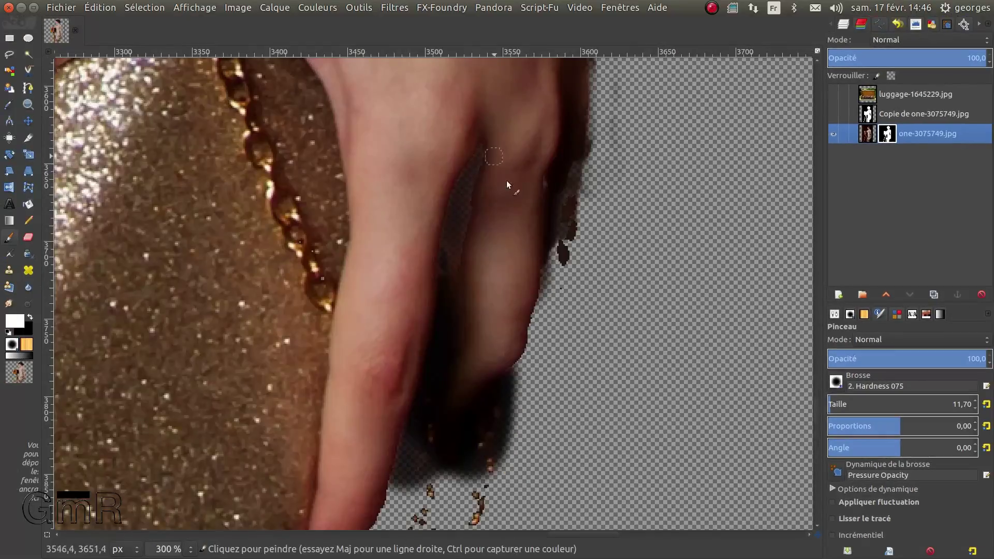
pyautogui.moveTo(560, 266); pyautogui.dragTo(569, 227)
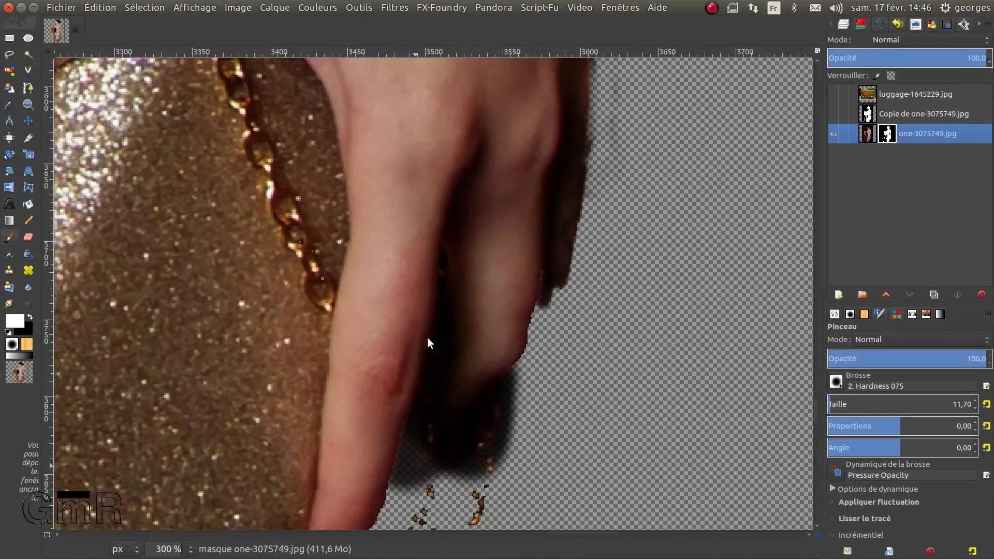
pyautogui.hotkey('ctrl', 's')
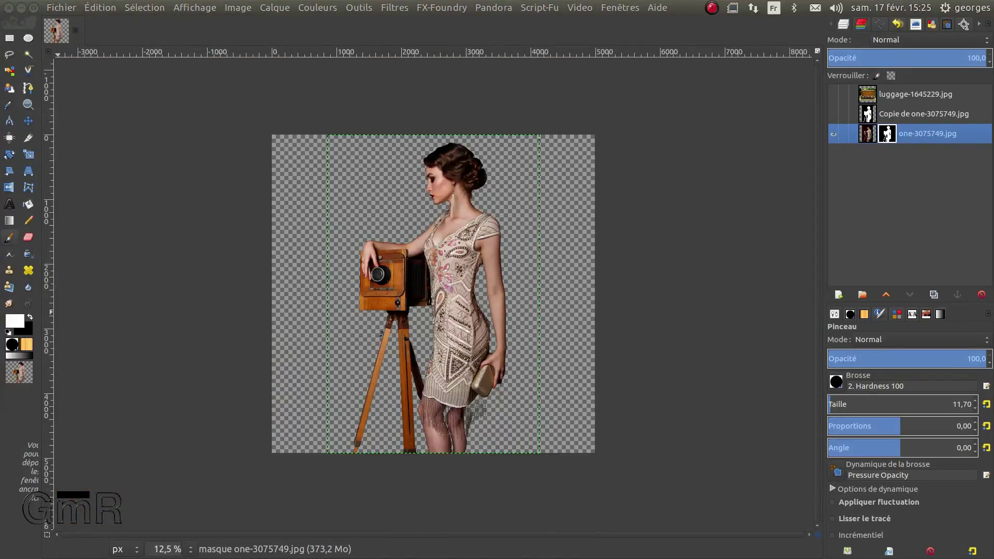
# Step: Duplicate one-3075749.jpg, apply the layer mask on the copy and hide the original layer
pyautogui.press('m')
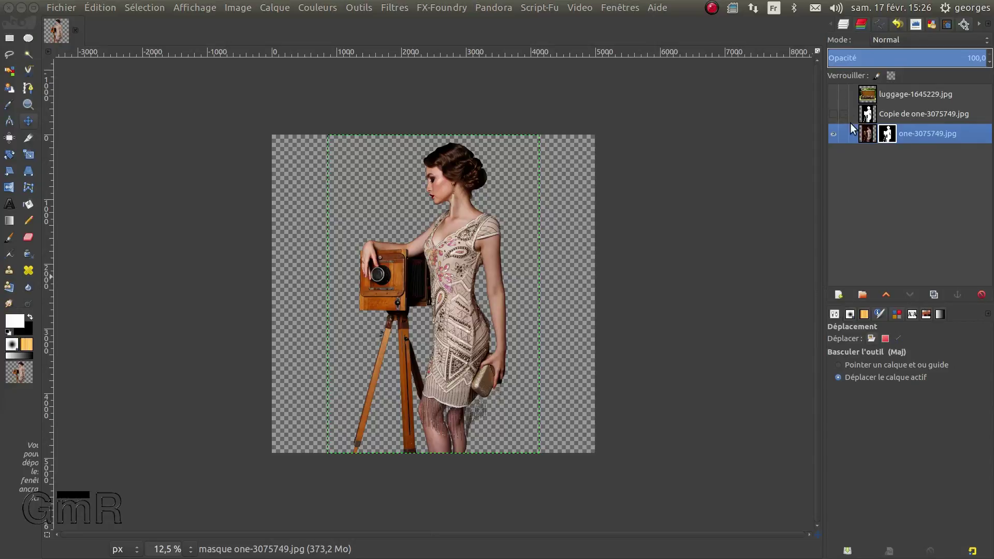
pyautogui.click(934, 293)
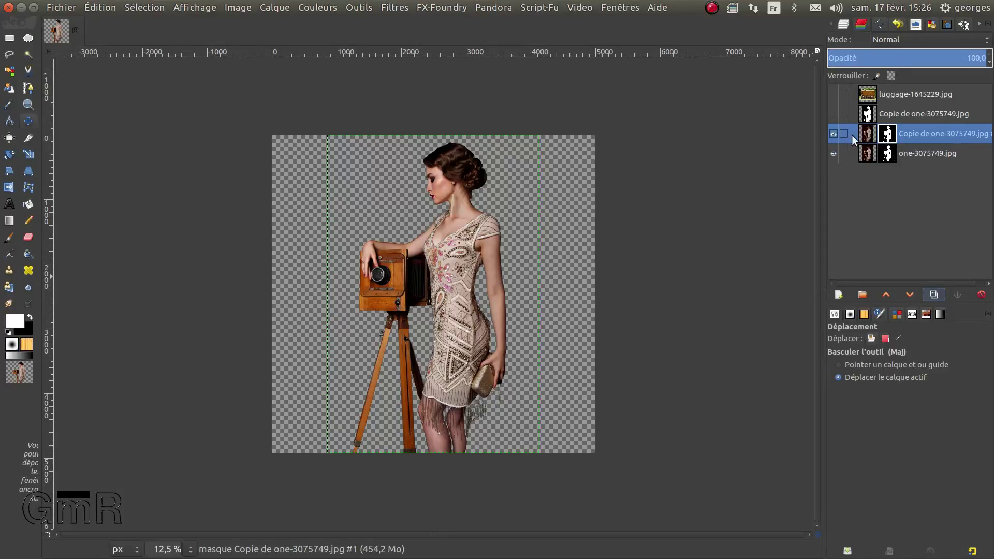
pyautogui.click(869, 138)
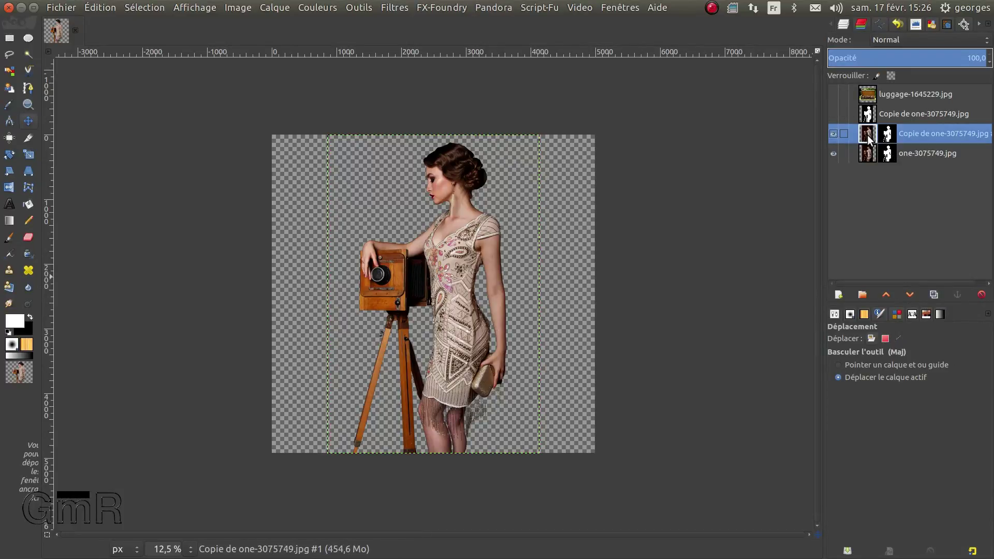
pyautogui.click(869, 136)
pyautogui.rightClick(867, 136)
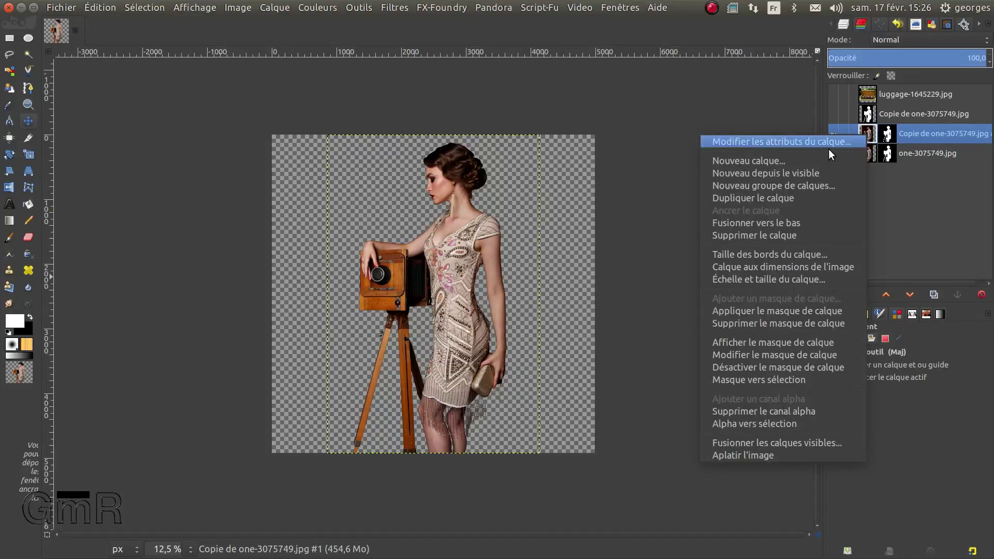
pyautogui.click(759, 313)
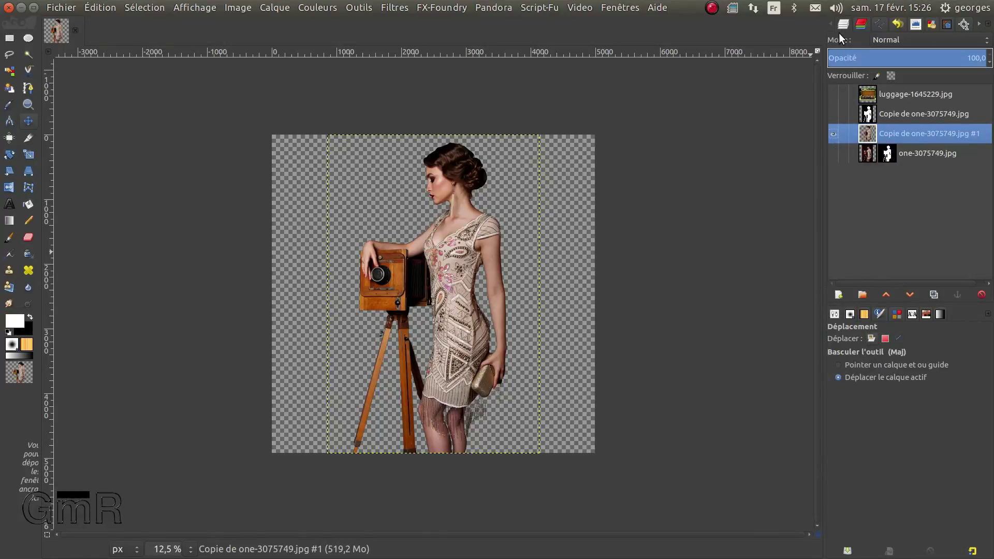
# Step: Create a new layer group and name it archive
pyautogui.click(862, 295)
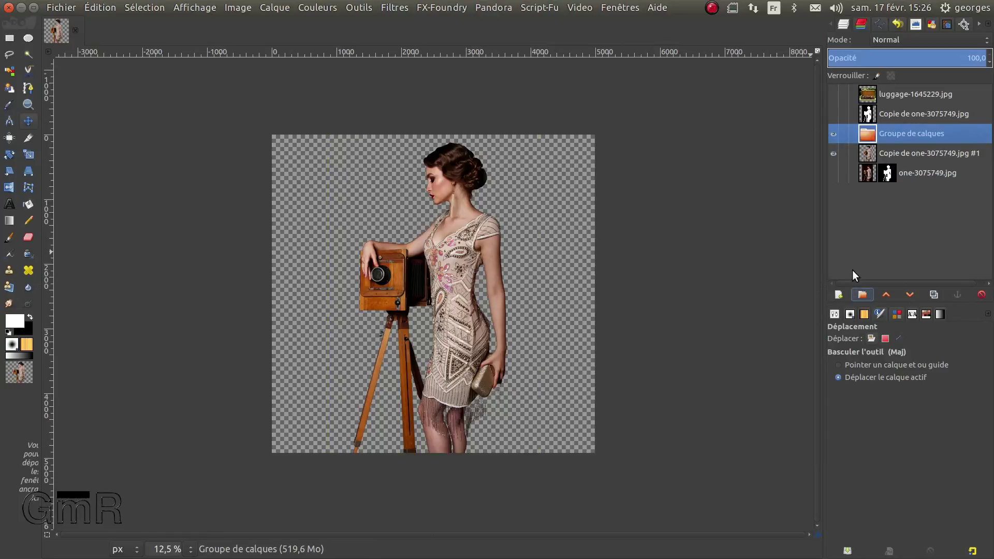
pyautogui.press('u')
pyautogui.press('p')
pyautogui.press('i')
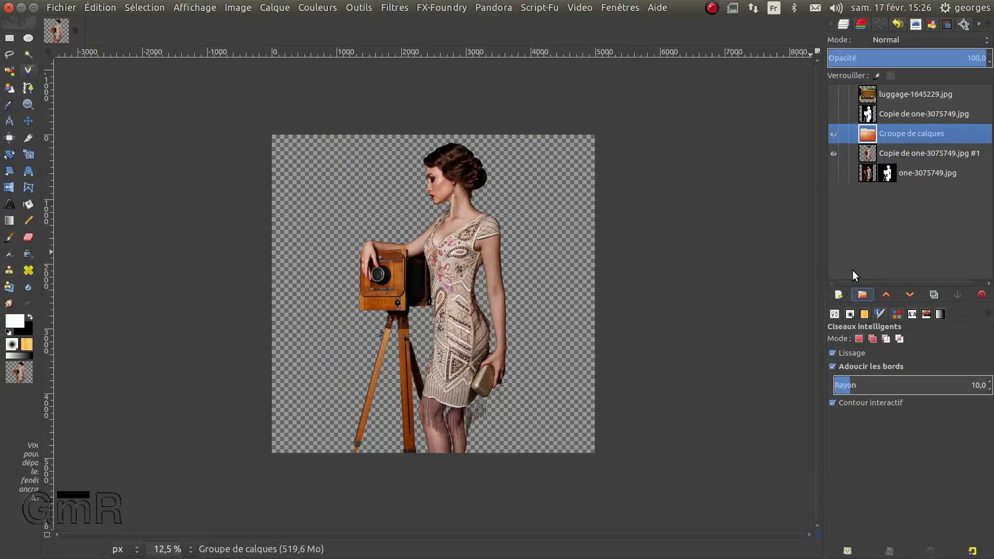
pyautogui.press('e')
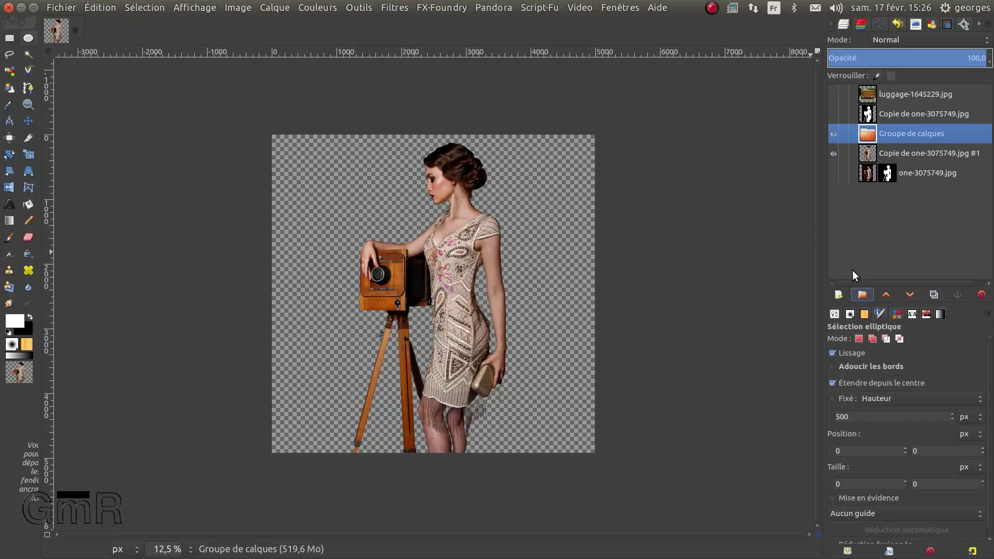
pyautogui.doubleClick(934, 138)
pyautogui.write('a')
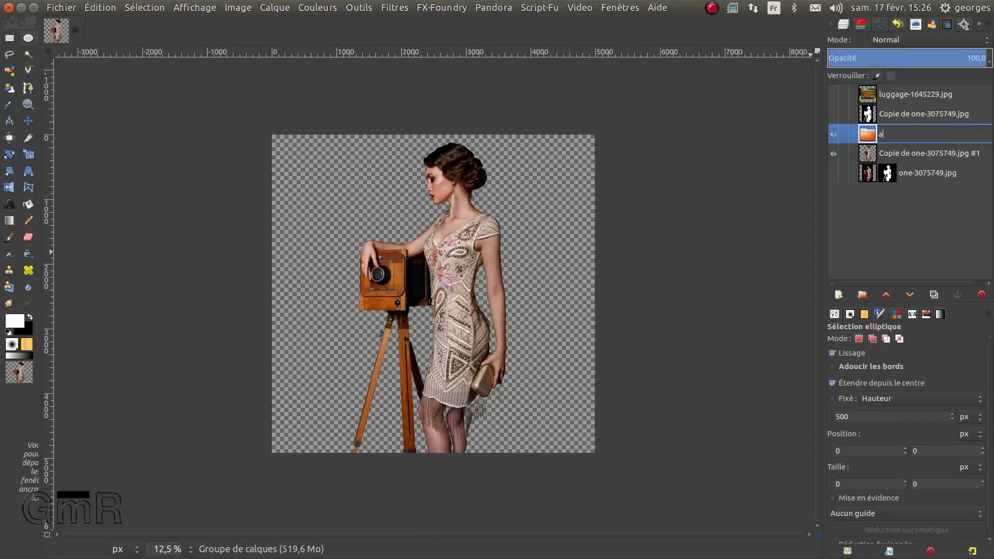
pyautogui.write('rchive')
pyautogui.press('Return')
pyautogui.press('p')
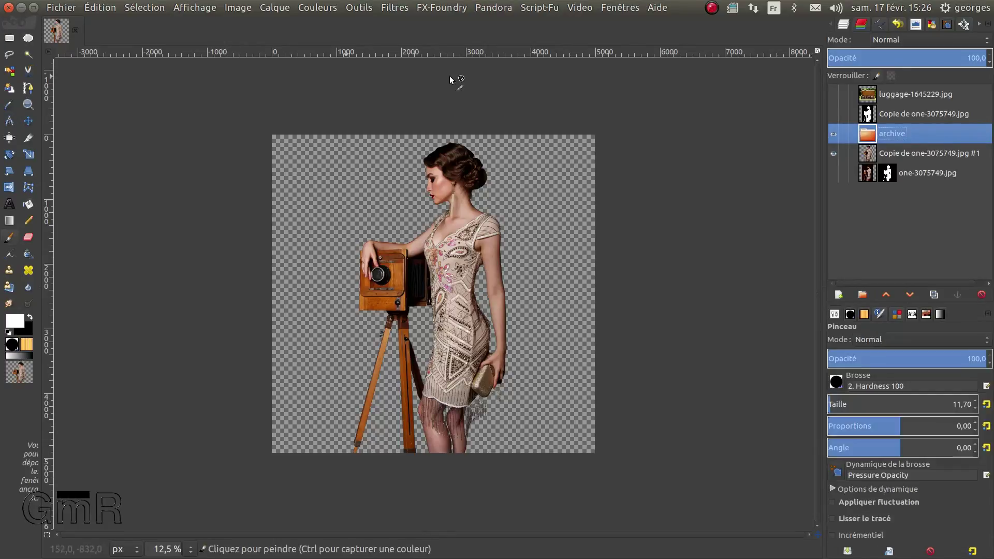
# Step: Move Copie de one-3075749.jpg and one-3075749.jpg into the archive group, and hide and collapse the group
pyautogui.click(867, 119)
pyautogui.moveTo(868, 119); pyautogui.dragTo(871, 132)
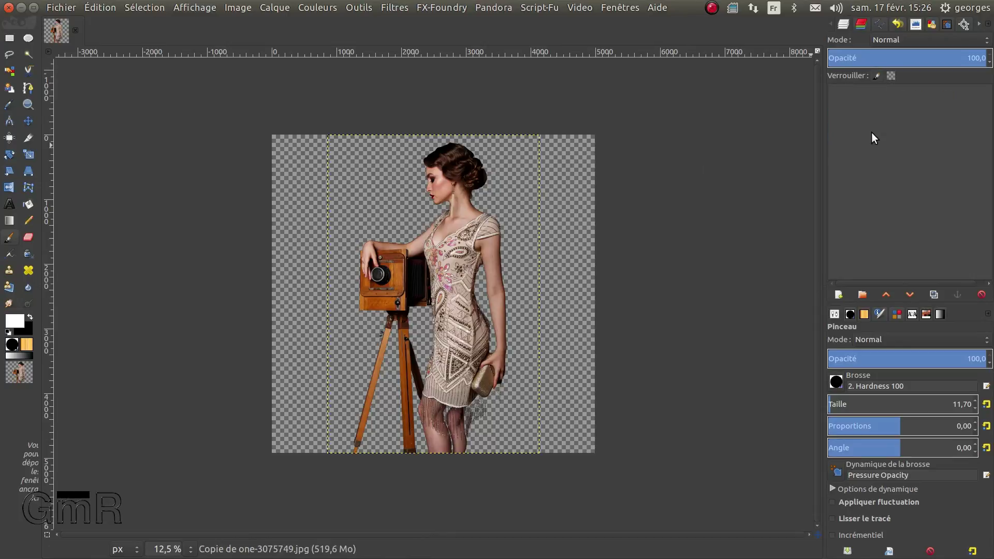
pyautogui.moveTo(868, 172); pyautogui.dragTo(892, 140)
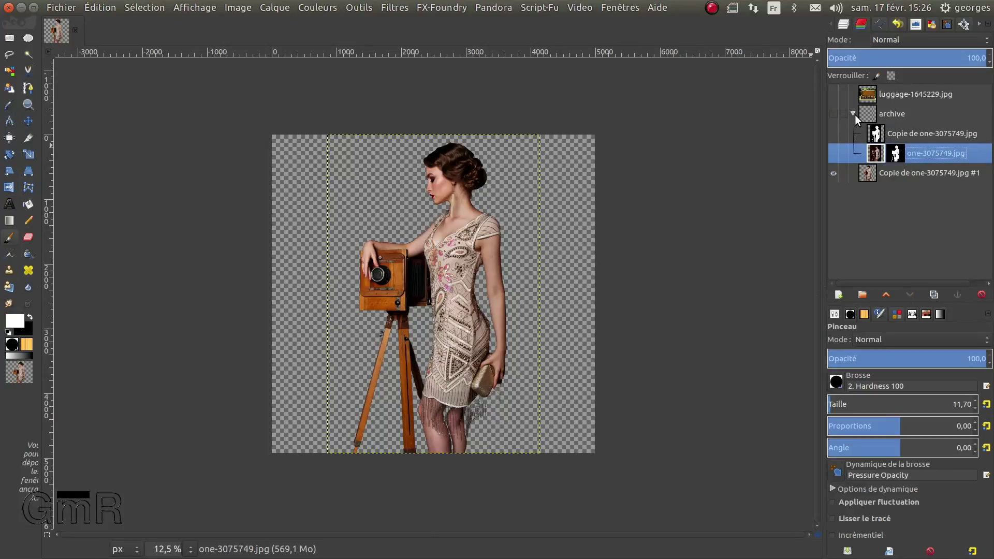
pyautogui.click(853, 114)
# Step: Raise Copie de one-3075749.jpg #1 above the archive group, then hide it and show luggage-1645229.jpg
pyautogui.click(868, 134)
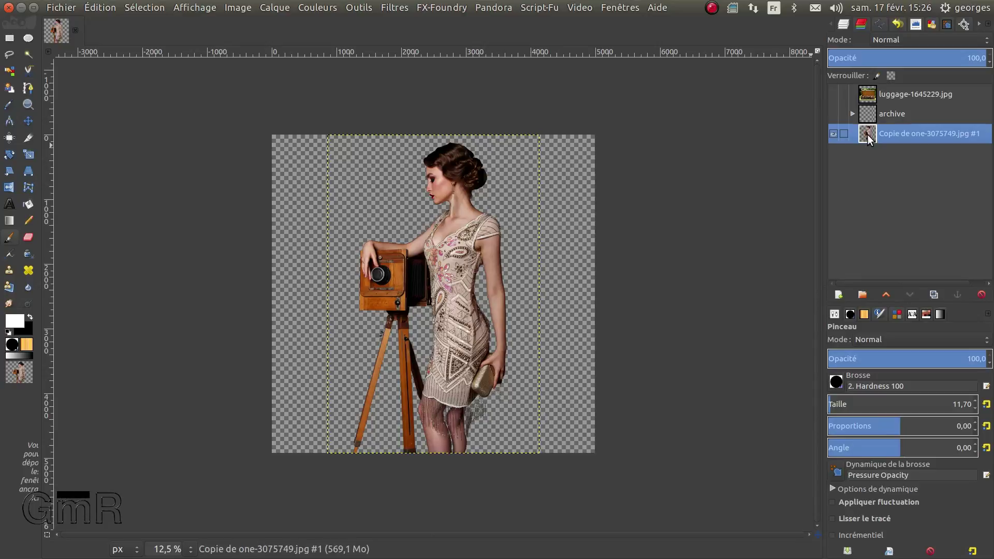
pyautogui.click(886, 291)
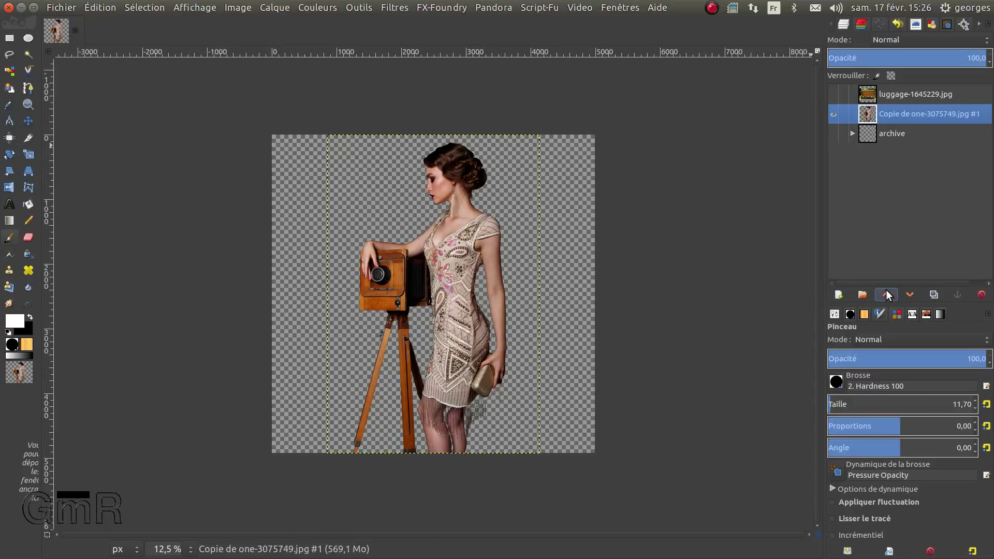
pyautogui.click(834, 93)
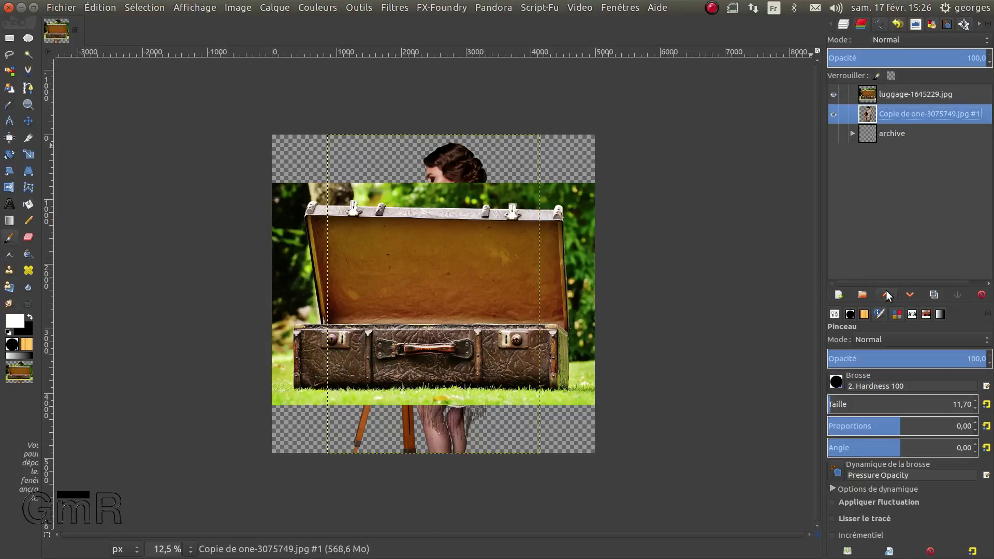
pyautogui.click(834, 113)
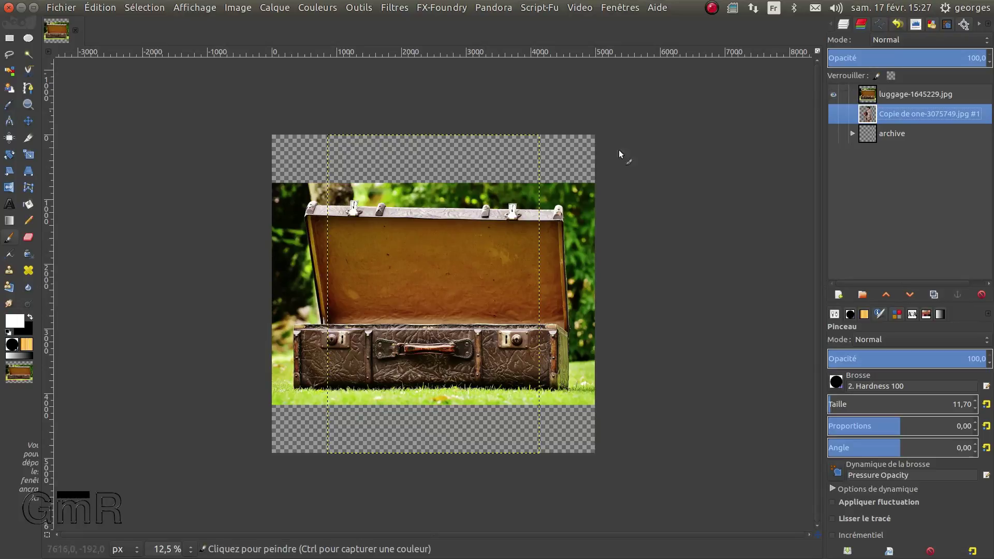
# Step: Duplicate luggage-1645229.jpg and desaturate the copy based on luminosity (Luminosité)
pyautogui.click(871, 97)
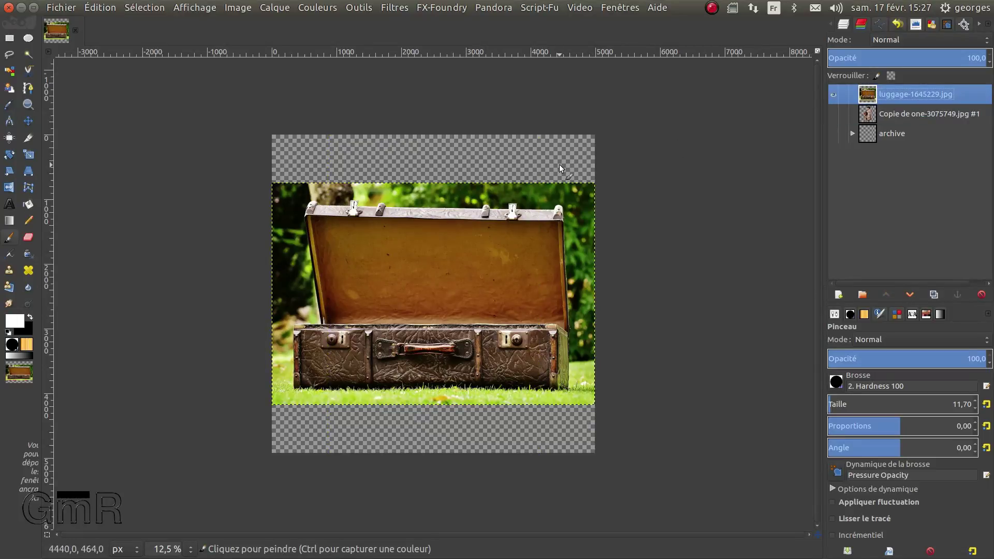
pyautogui.click(935, 297)
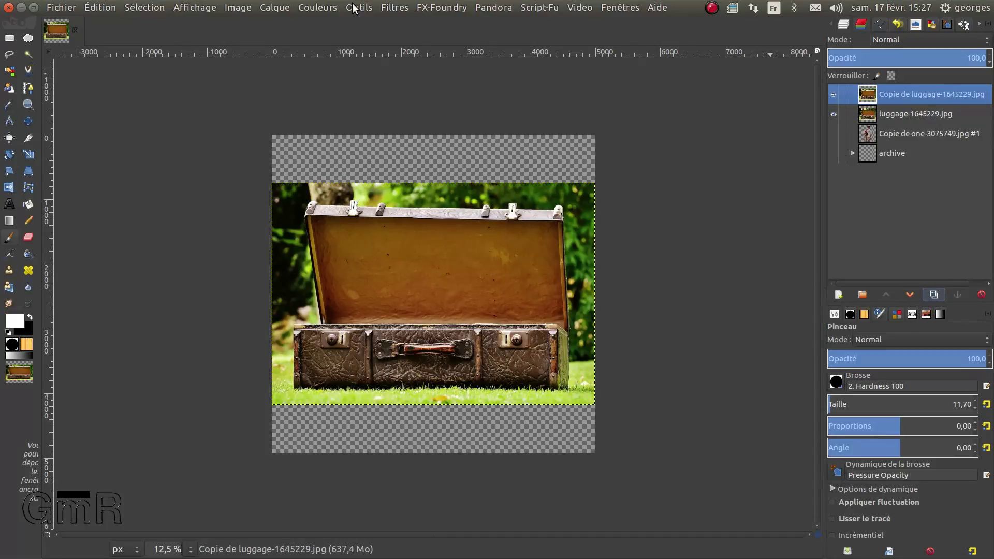
pyautogui.click(312, 9)
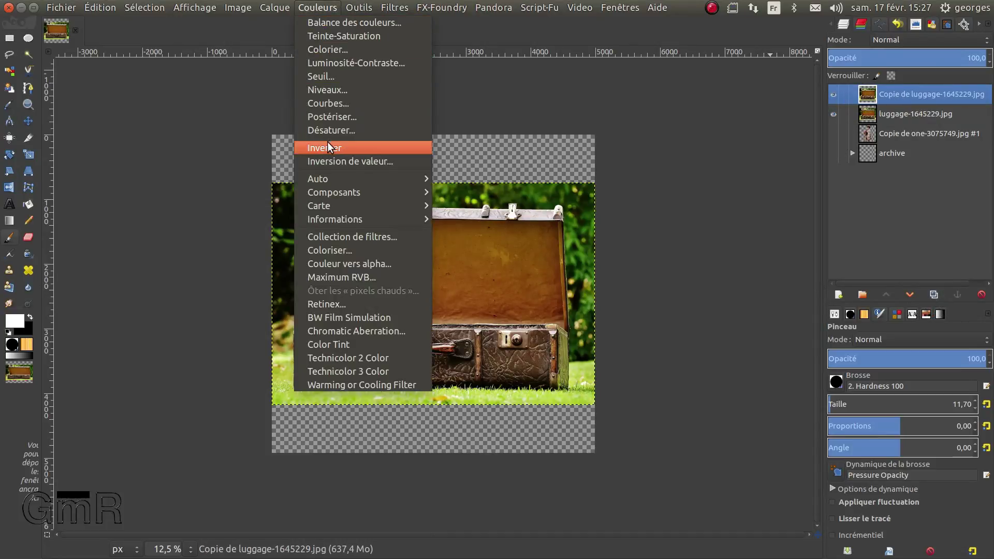
pyautogui.click(331, 131)
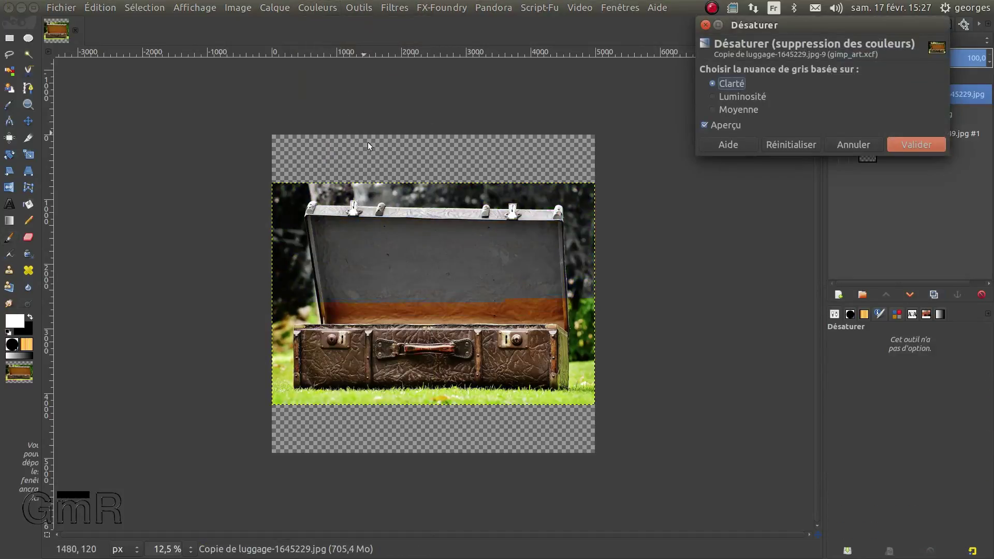
pyautogui.click(721, 98)
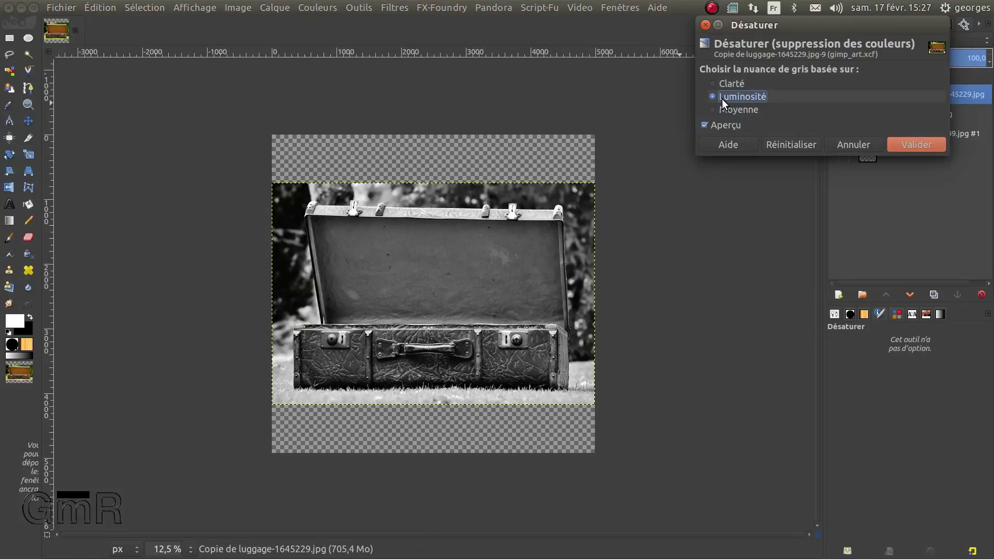
pyautogui.click(730, 109)
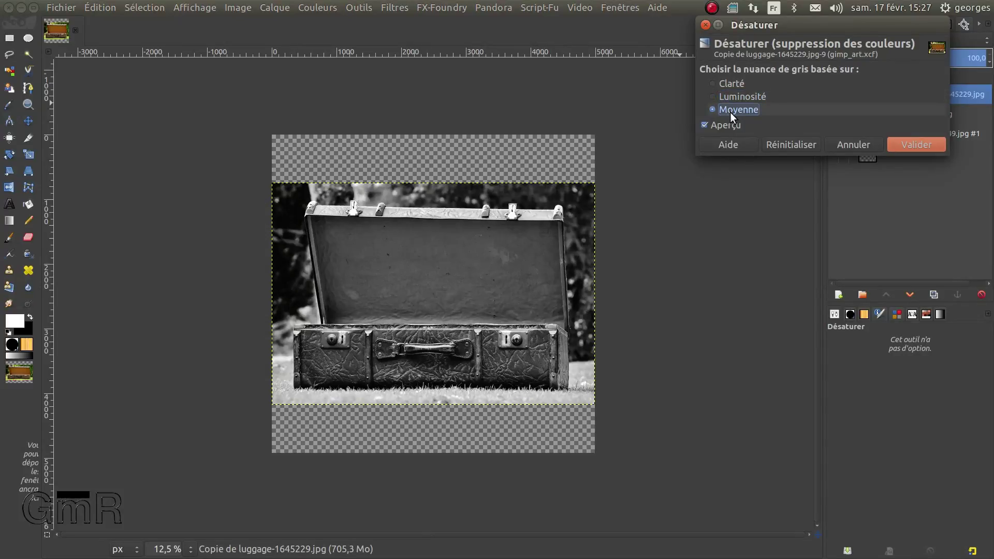
pyautogui.click(731, 97)
pyautogui.click(900, 145)
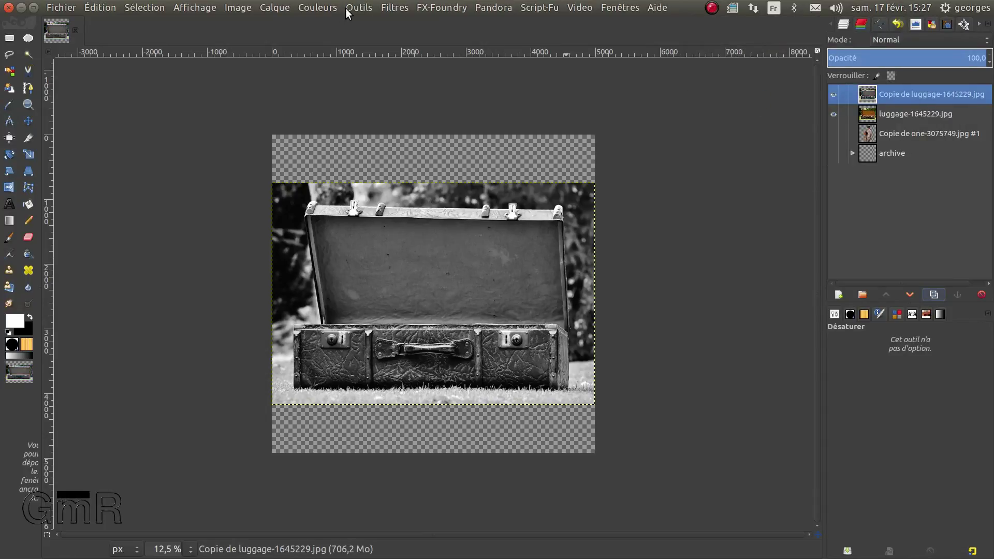
# Step: Try a steep, high-contrast Curves adjustment on the Valeur channel of the desaturated suitcase copy
pyautogui.click(325, 9)
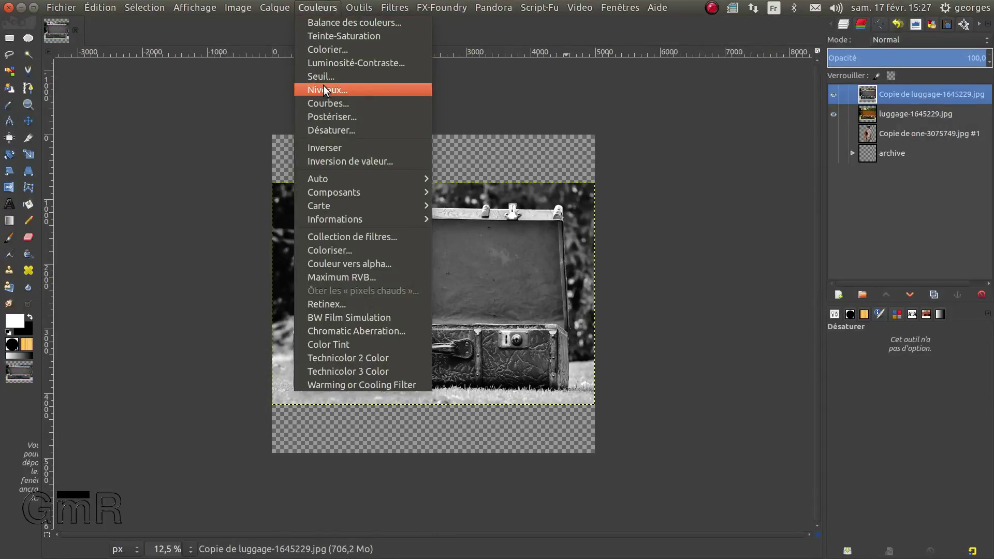
pyautogui.click(325, 102)
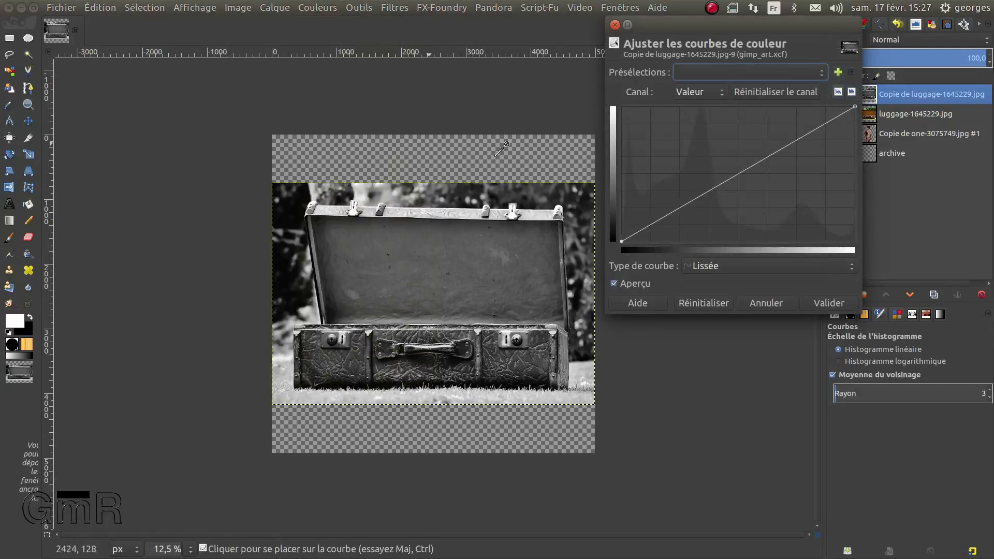
pyautogui.moveTo(631, 236); pyautogui.dragTo(667, 235)
pyautogui.moveTo(786, 162); pyautogui.dragTo(667, 123)
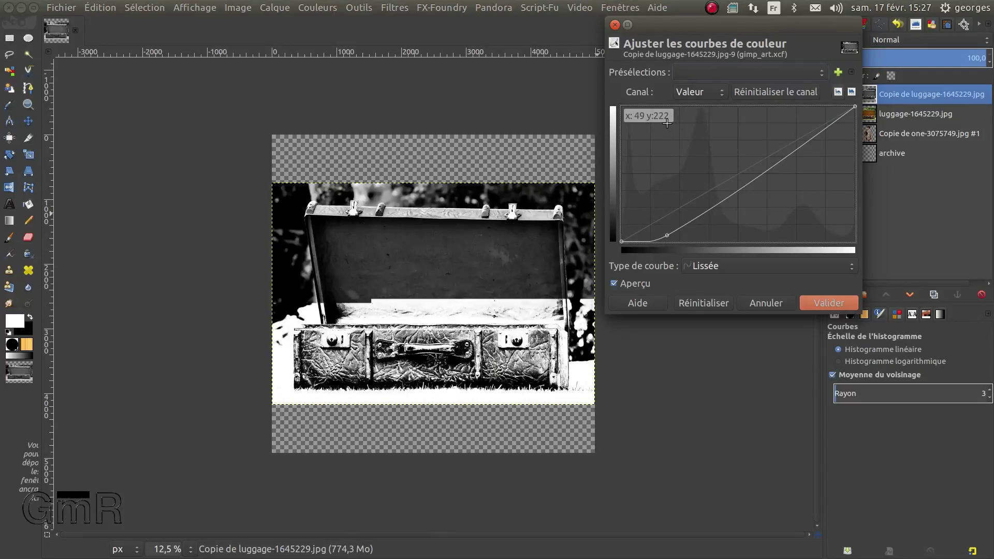
pyautogui.moveTo(760, 173); pyautogui.dragTo(683, 129)
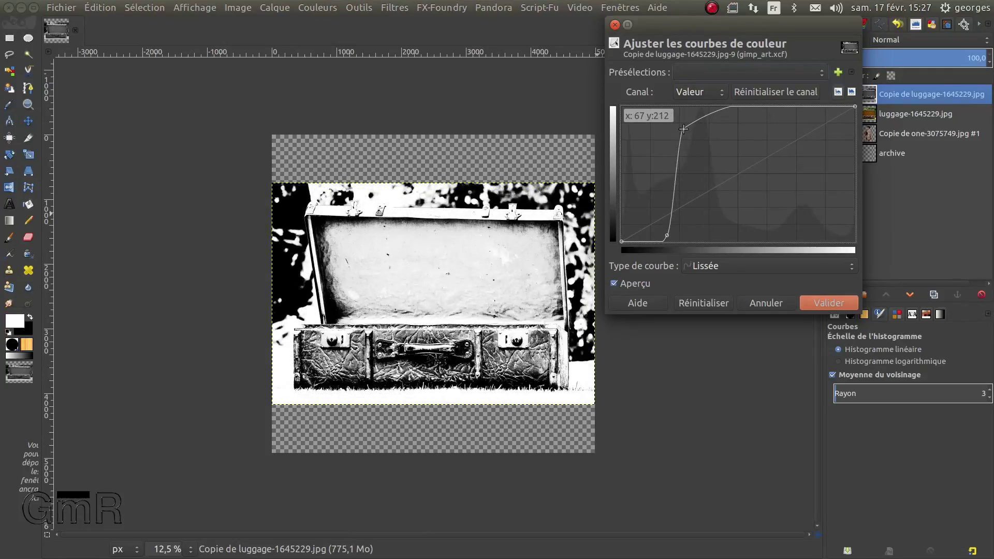
pyautogui.moveTo(683, 129); pyautogui.dragTo(674, 129)
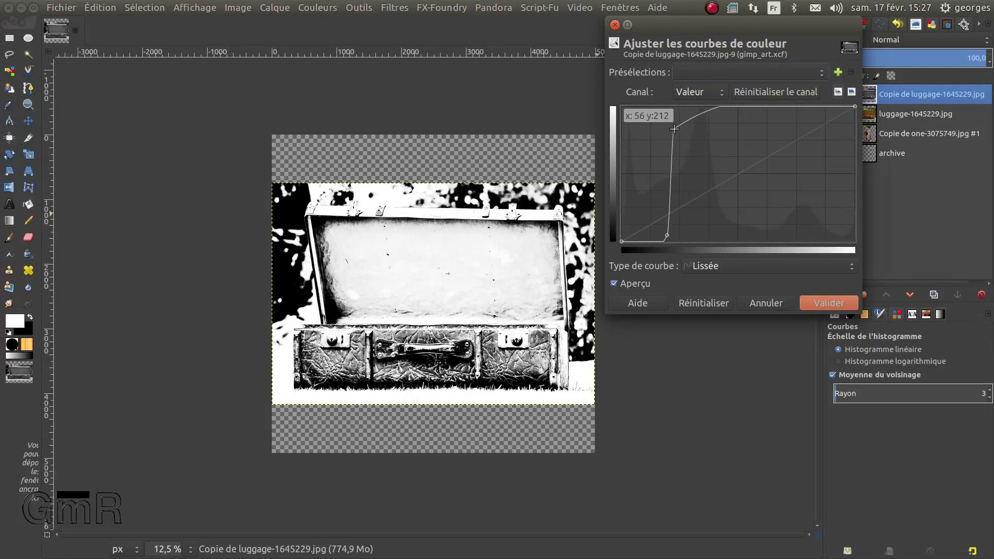
pyautogui.moveTo(674, 129); pyautogui.dragTo(667, 129)
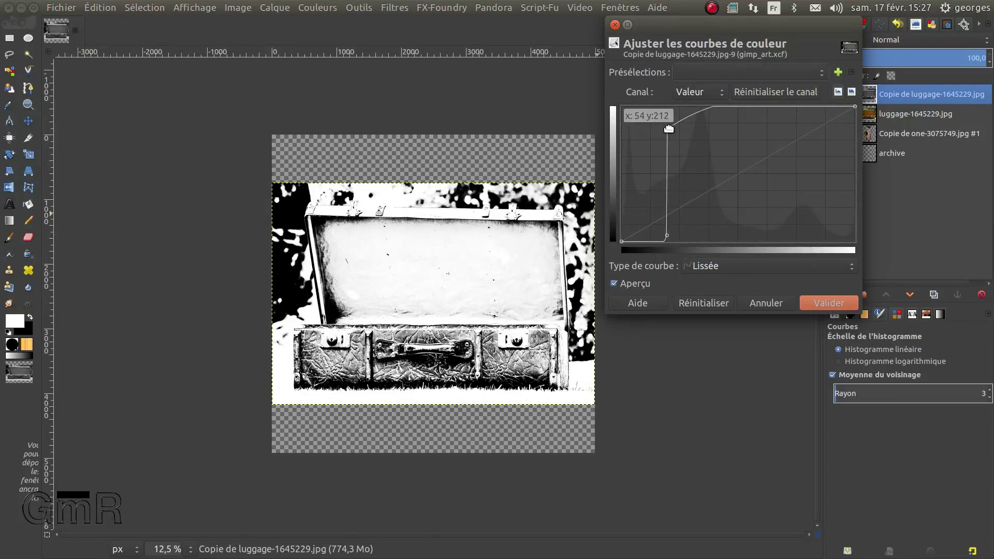
pyautogui.moveTo(668, 129); pyautogui.dragTo(667, 236)
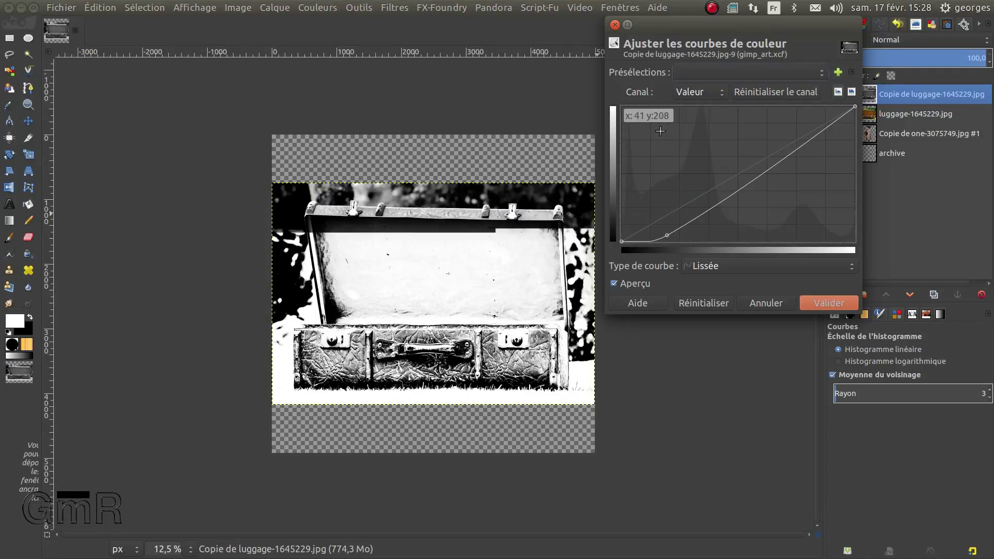
pyautogui.moveTo(751, 186); pyautogui.dragTo(661, 140)
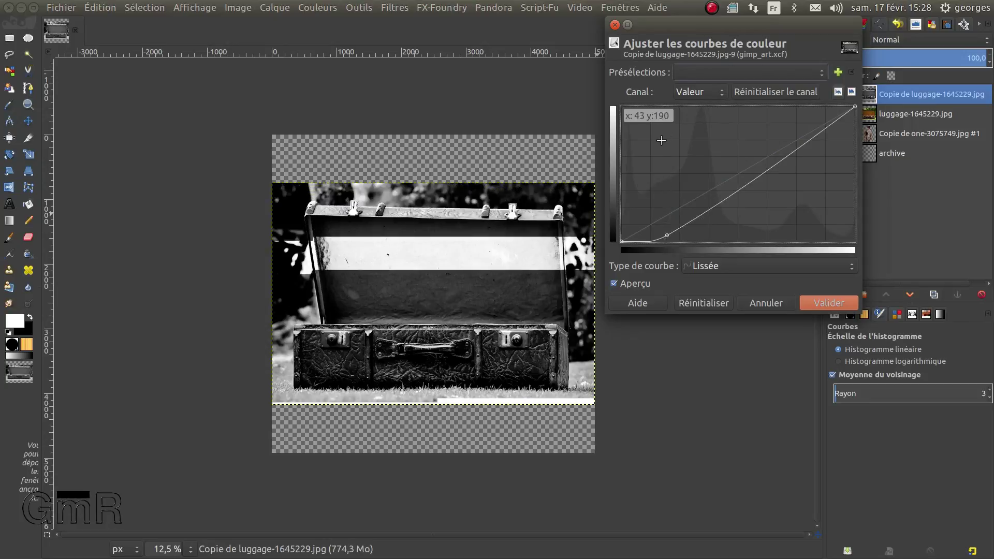
pyautogui.moveTo(742, 187); pyautogui.dragTo(642, 143)
pyautogui.click(766, 304)
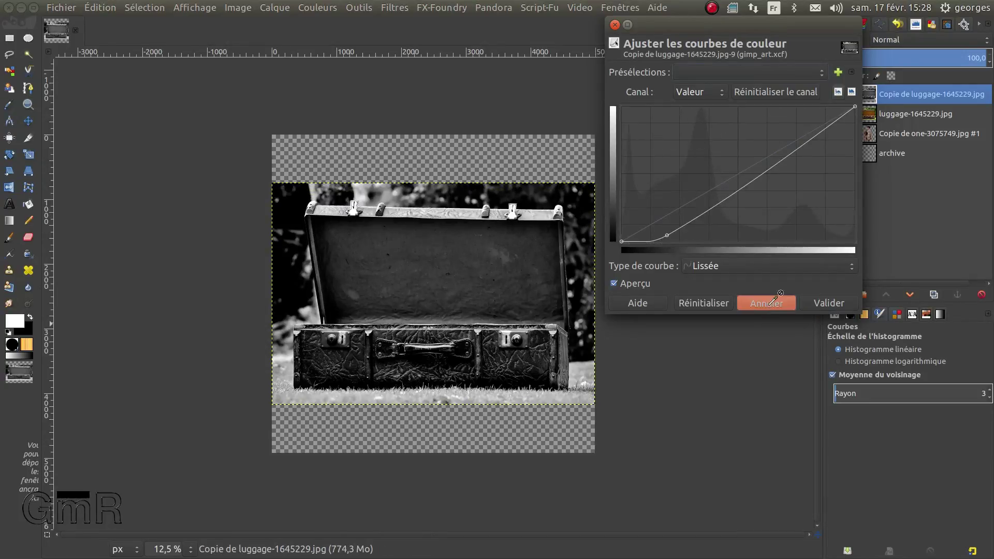
# Step: Delete the layer Copie de luggage-1645229.jpg
pyautogui.click(866, 99)
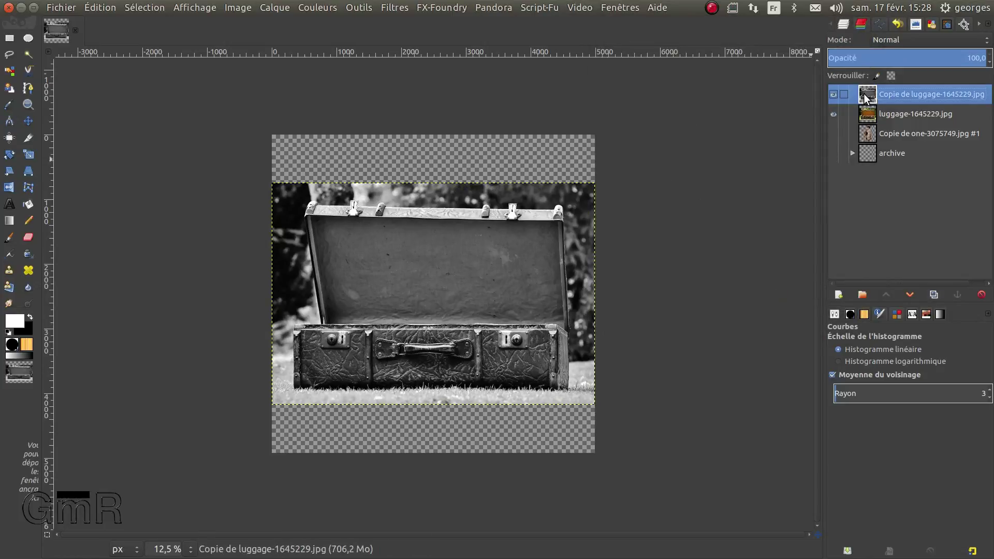
pyautogui.click(981, 296)
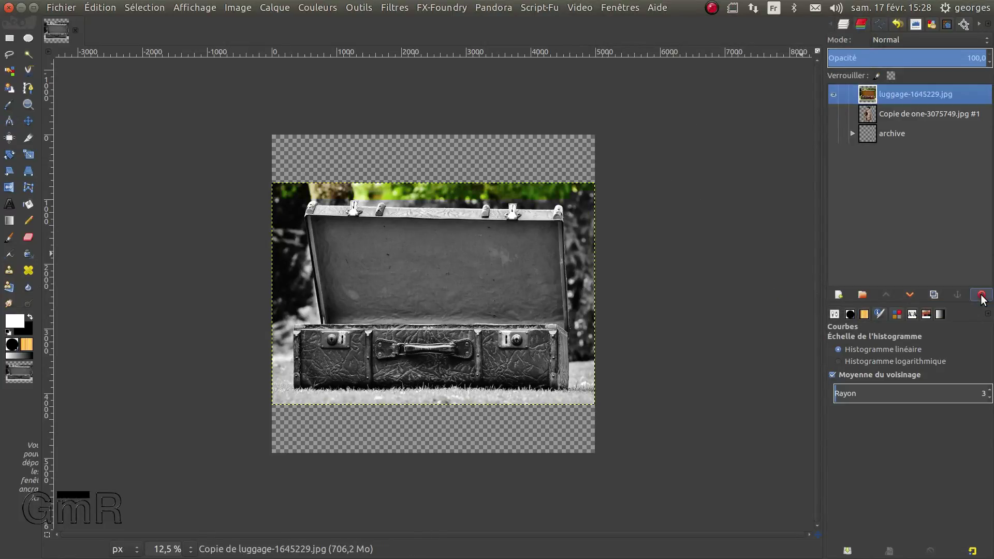
# Step: Add a white, full-opacity layer mask to luggage-1645229.jpg
pyautogui.rightClick(868, 96)
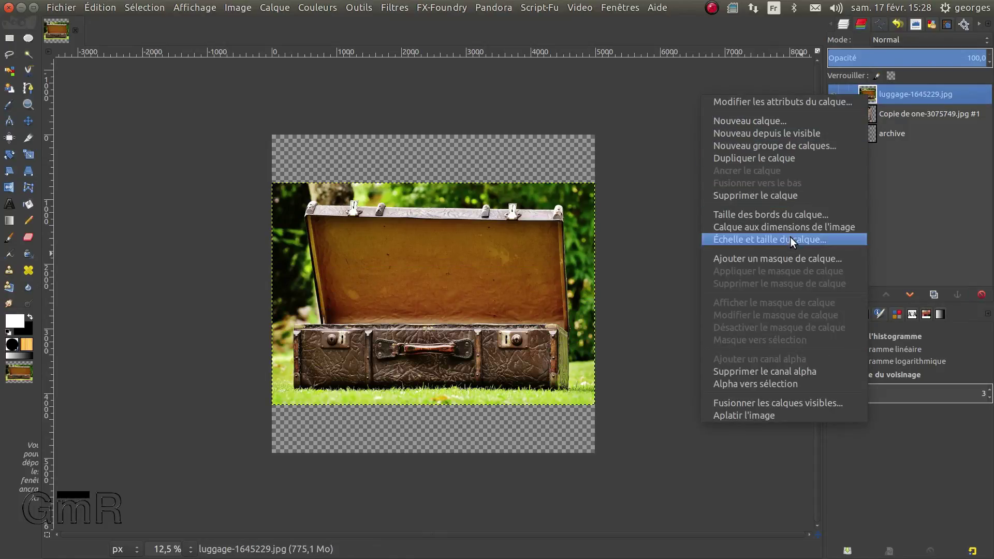
pyautogui.click(784, 256)
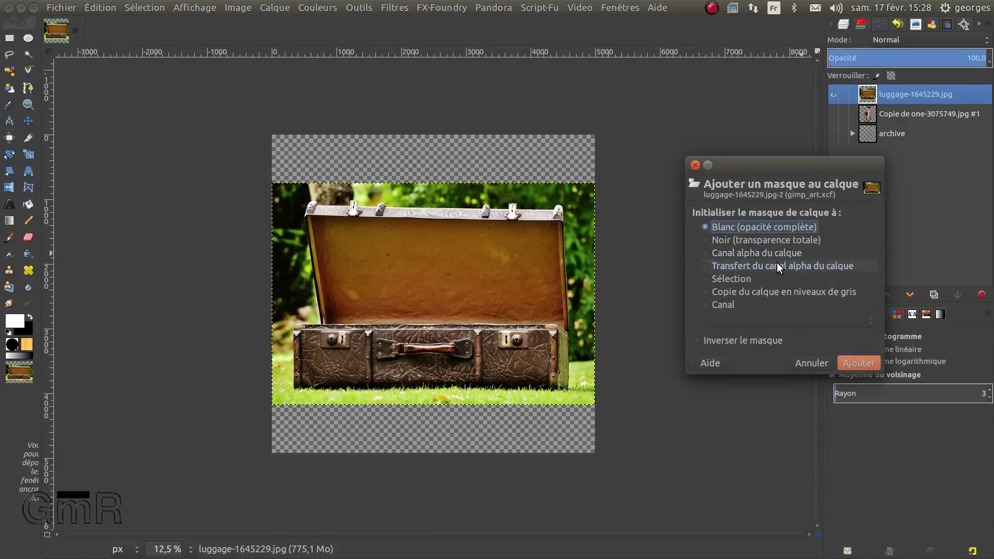
pyautogui.click(855, 362)
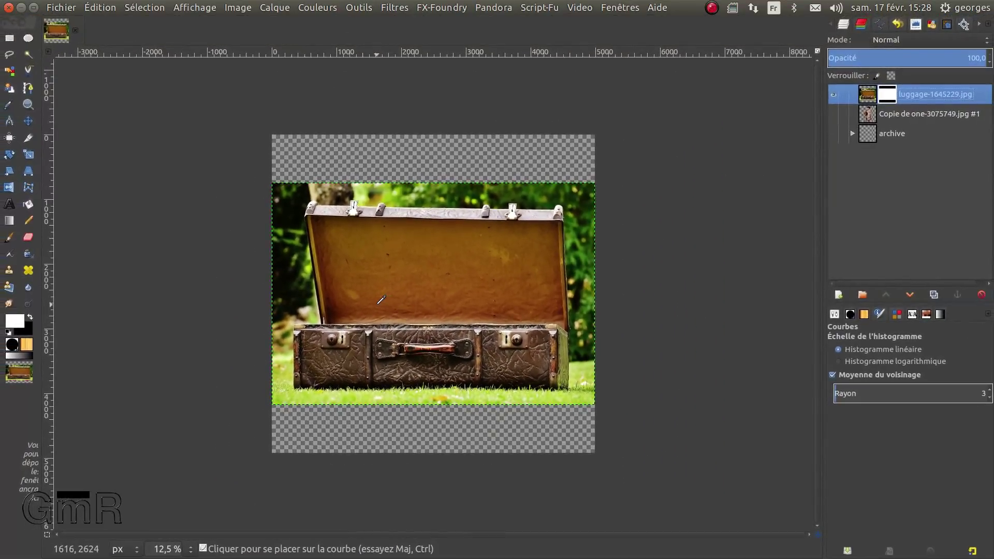
# Step: Start an Intelligent Scissors outline at the lid's left corner bracket and trace its upper edge around the first latch
pyautogui.scroll(3, 382, 300)
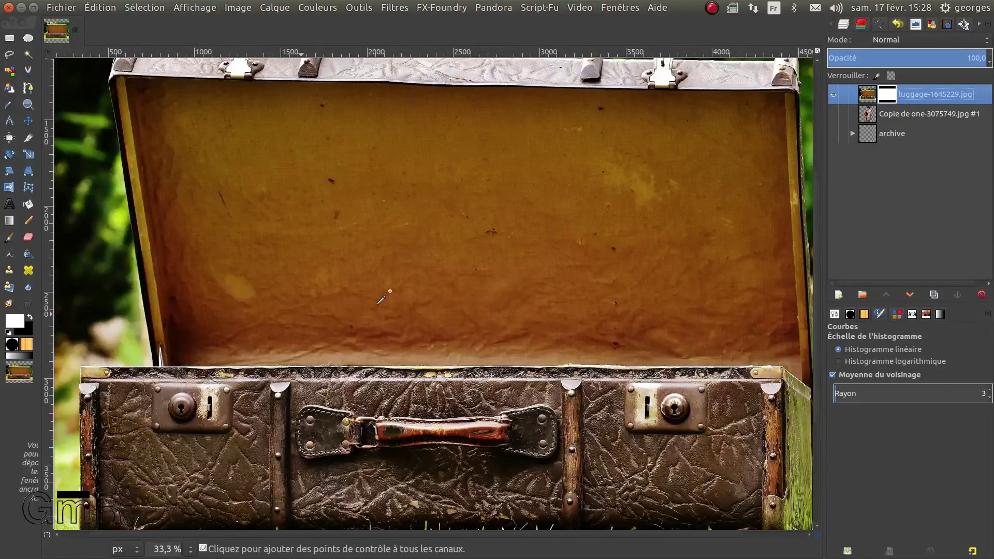
pyautogui.scroll(5, 310, 289)
pyautogui.scroll(2, 310, 288)
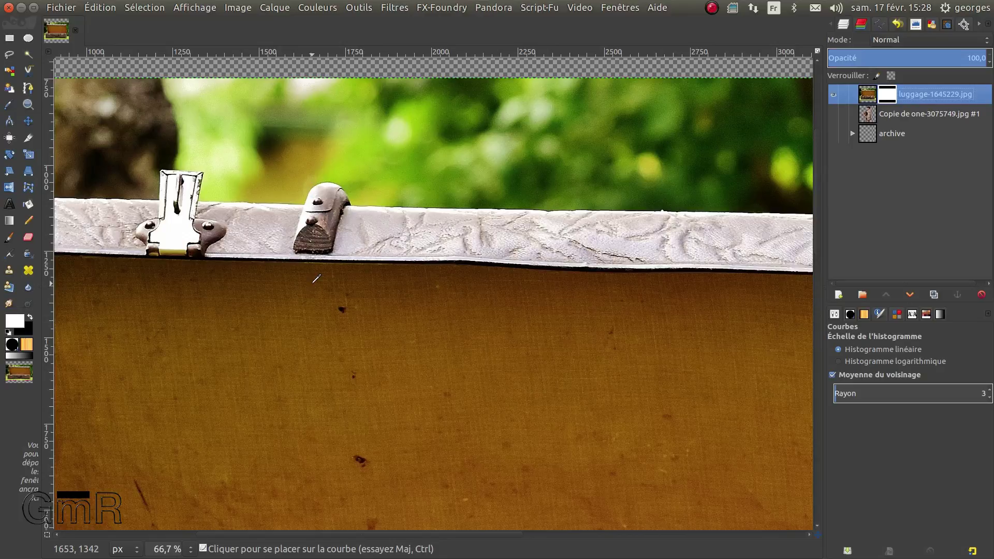
pyautogui.press('e')
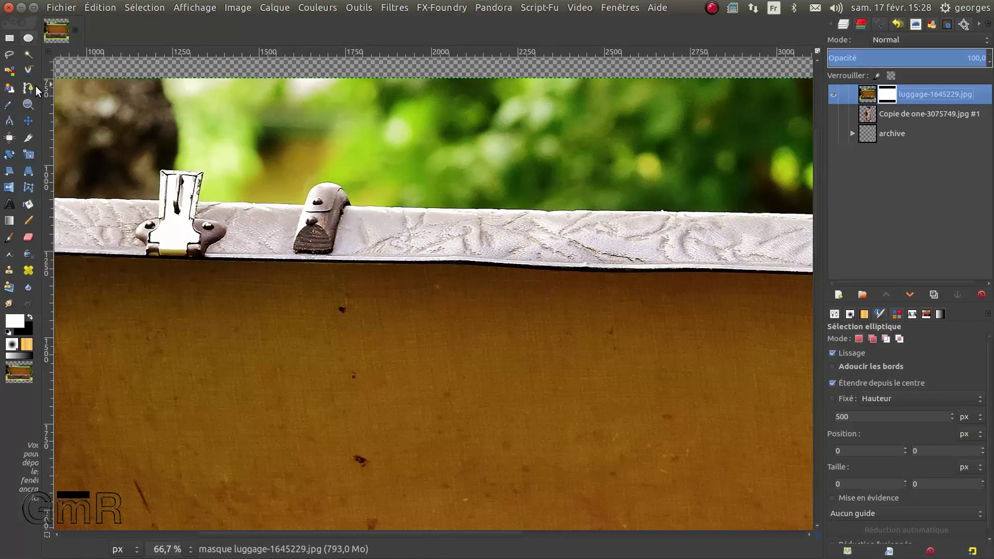
pyautogui.click(26, 71)
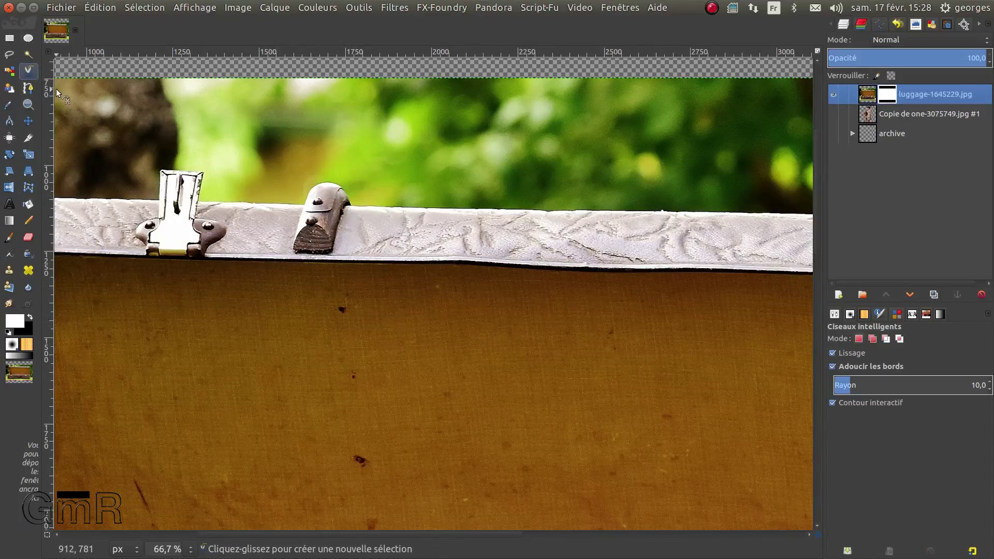
pyautogui.hscroll(-5, 129, 204)
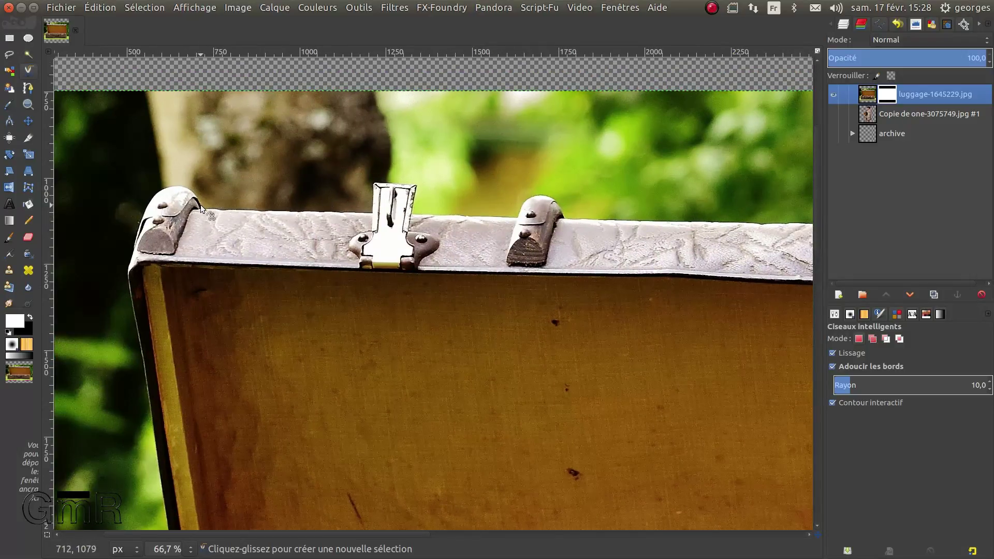
pyautogui.click(201, 205)
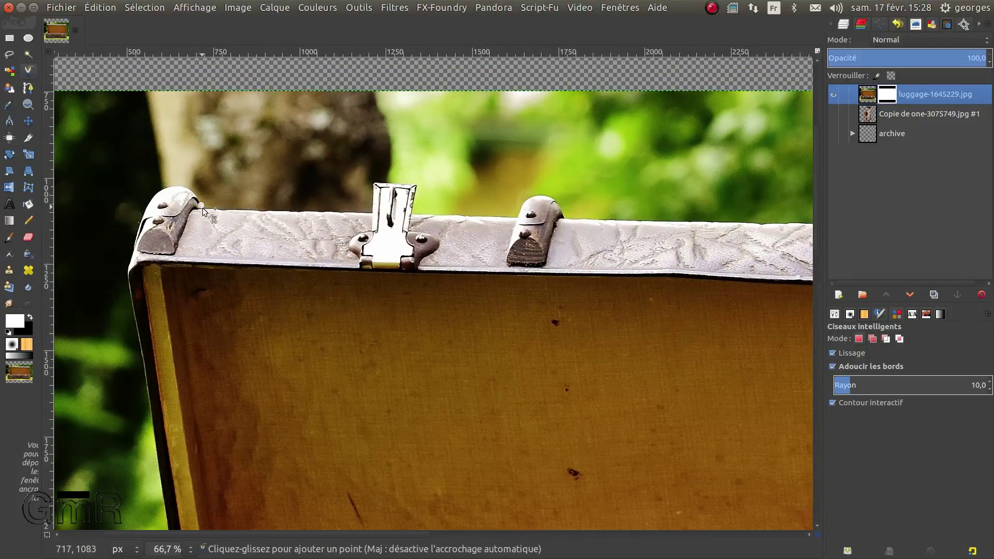
pyautogui.click(207, 206)
pyautogui.click(372, 212)
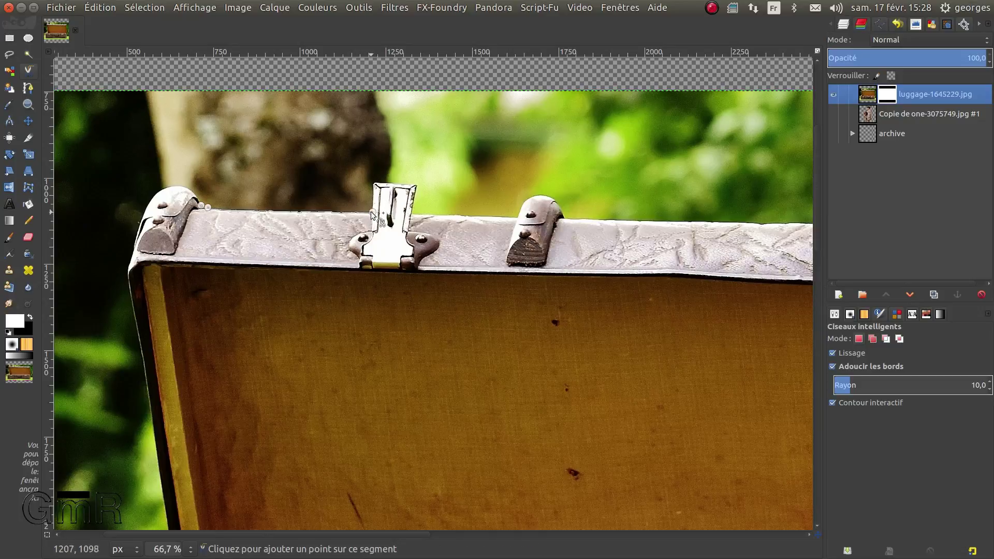
pyautogui.click(373, 183)
pyautogui.click(418, 184)
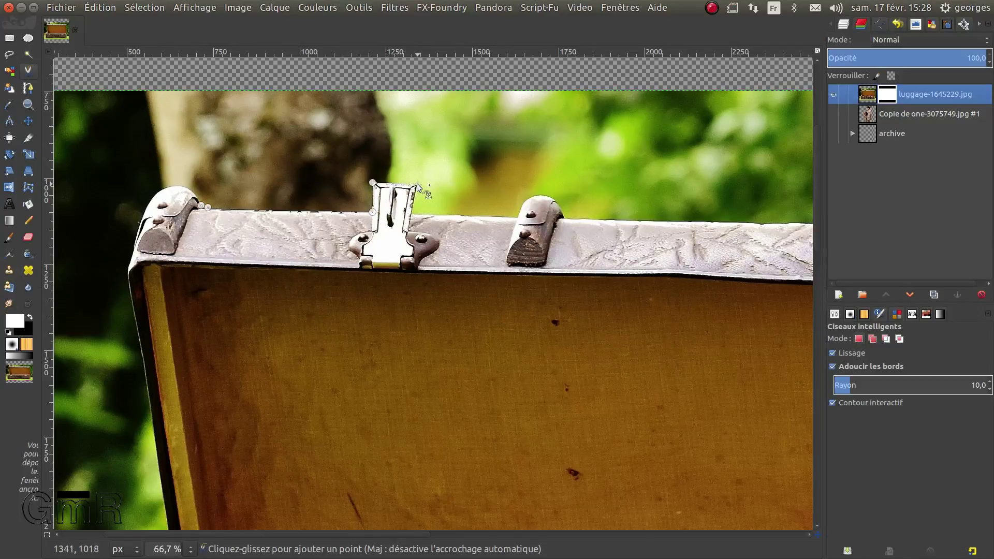
pyautogui.click(413, 211)
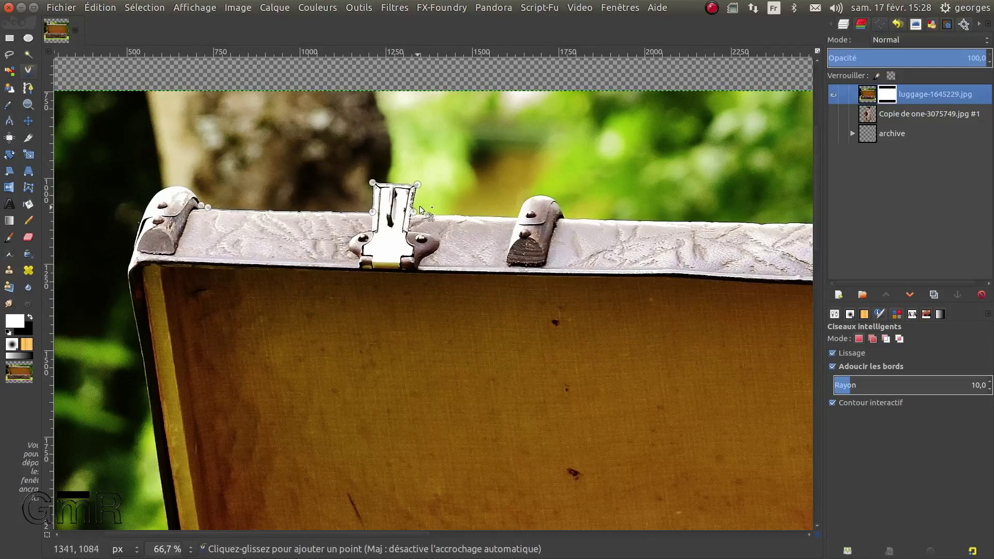
# Step: Continue the Intelligent Scissors outline along the lid's upper edge and over the bracket beside the first latch
pyautogui.click(517, 219)
pyautogui.click(523, 205)
pyautogui.click(541, 193)
pyautogui.click(554, 200)
pyautogui.click(565, 214)
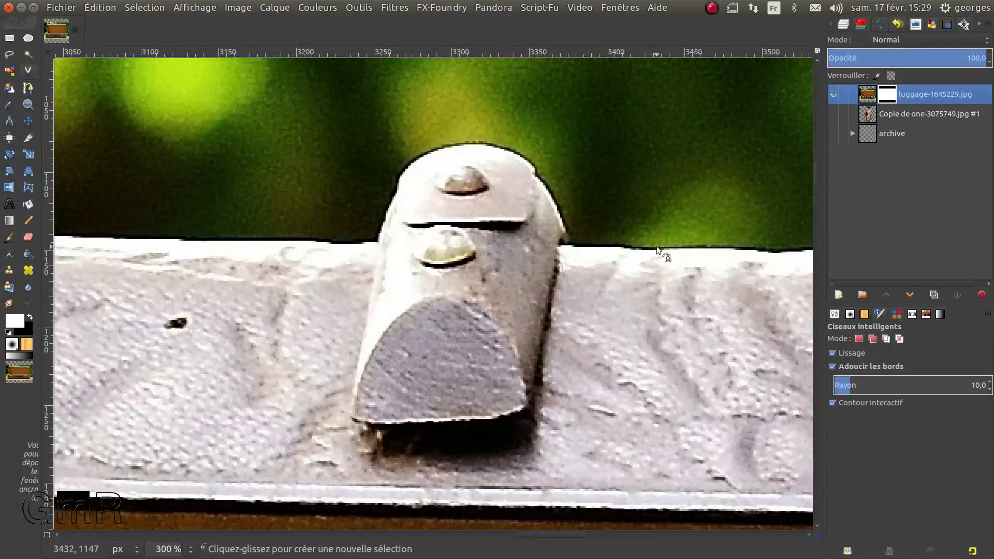
# Step: Trace the bracket on the right half of the lid's upper edge closely with Intelligent Scissors points
pyautogui.click(657, 249)
pyautogui.click(407, 163)
pyautogui.click(480, 144)
pyautogui.click(519, 151)
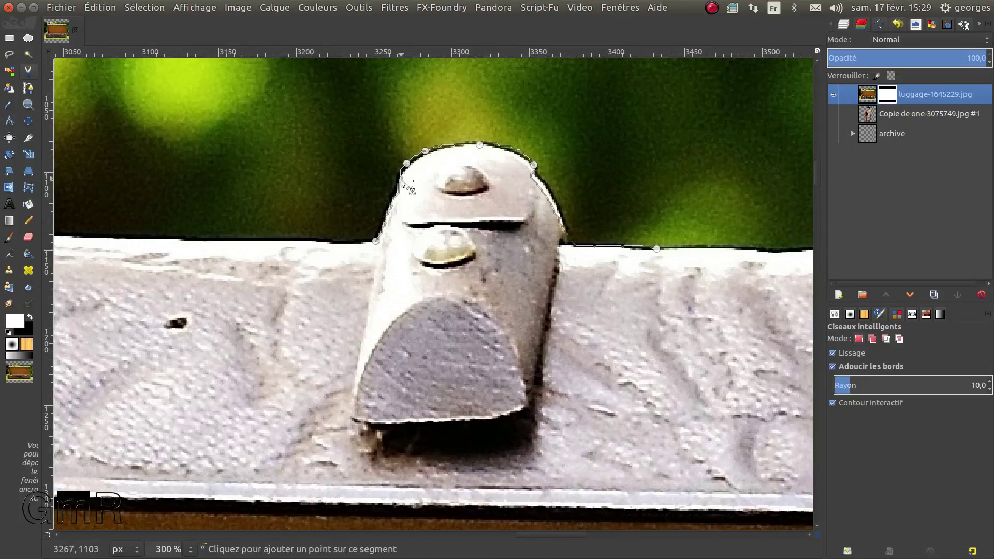
pyautogui.click(559, 208)
pyautogui.click(398, 187)
pyautogui.click(376, 240)
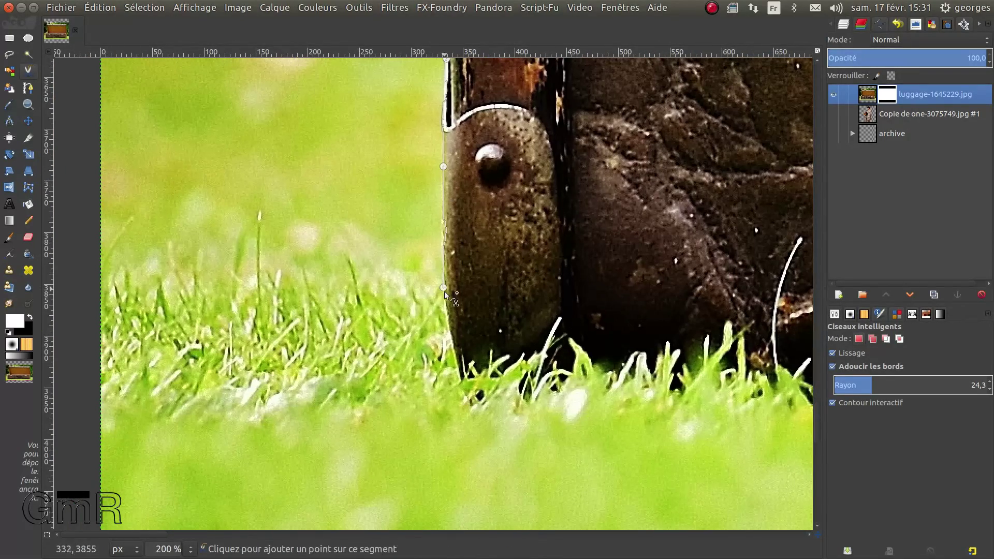
# Step: Extend the Intelligent Scissors outline from the suitcase's lower-left corner along the tips of the grass blades
pyautogui.click(433, 299)
pyautogui.click(420, 306)
pyautogui.click(416, 290)
pyautogui.click(410, 291)
pyautogui.click(403, 296)
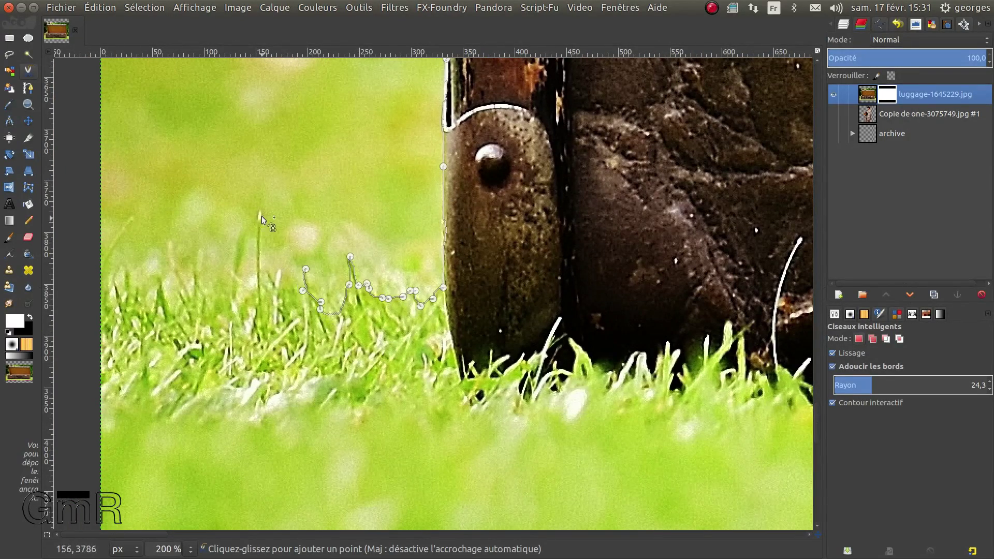
# Step: Extend the Intelligent Scissors outline upward along the right edge of the suitcase and its open lid
pyautogui.hscroll(-3, 324, 297)
pyautogui.scroll(-4, 301, 368)
pyautogui.hscroll(20, 572, 306)
pyautogui.press('Tab')
pyautogui.hscroll(15, 424, 309)
pyautogui.scroll(10, 328, 159)
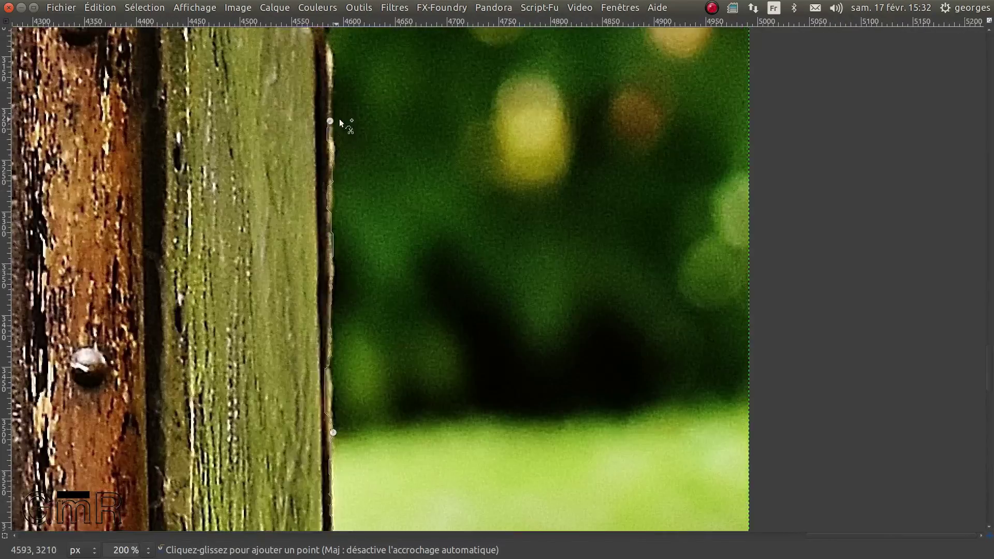
pyautogui.scroll(20, 330, 121)
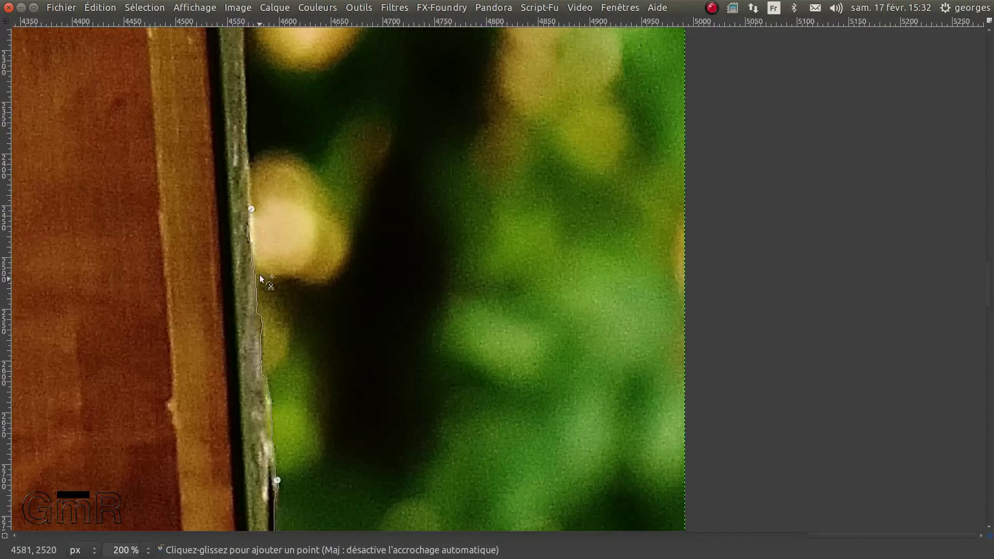
pyautogui.click(218, 337)
pyautogui.click(203, 166)
pyautogui.scroll(5, 203, 167)
pyautogui.click(195, 379)
pyautogui.click(191, 346)
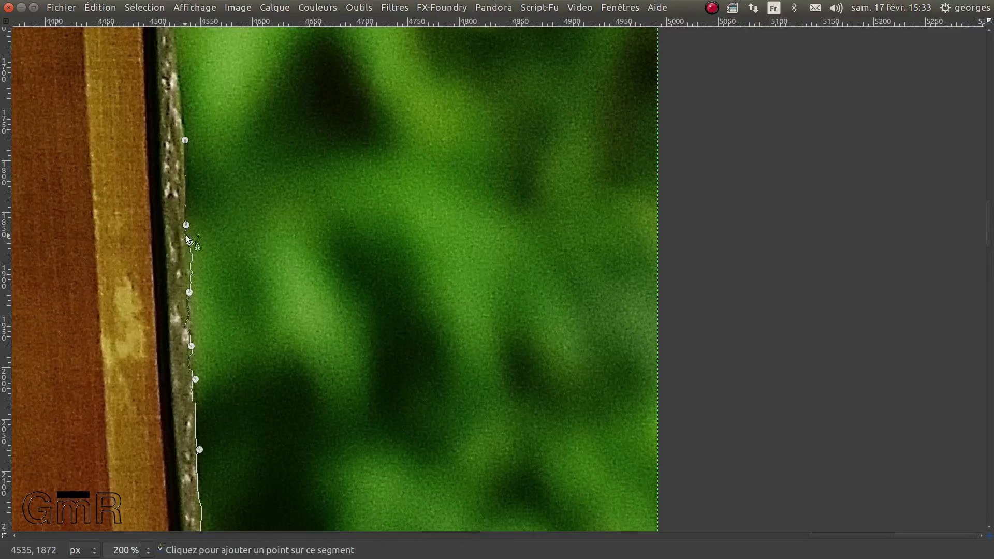
# Step: Continue the Intelligent Scissors outline up the lid's right edge, past the protruding rivet, and around its upper-right metal corner
pyautogui.scroll(5, 153, 111)
pyautogui.click(140, 132)
pyautogui.scroll(5, 150, 264)
pyautogui.click(144, 225)
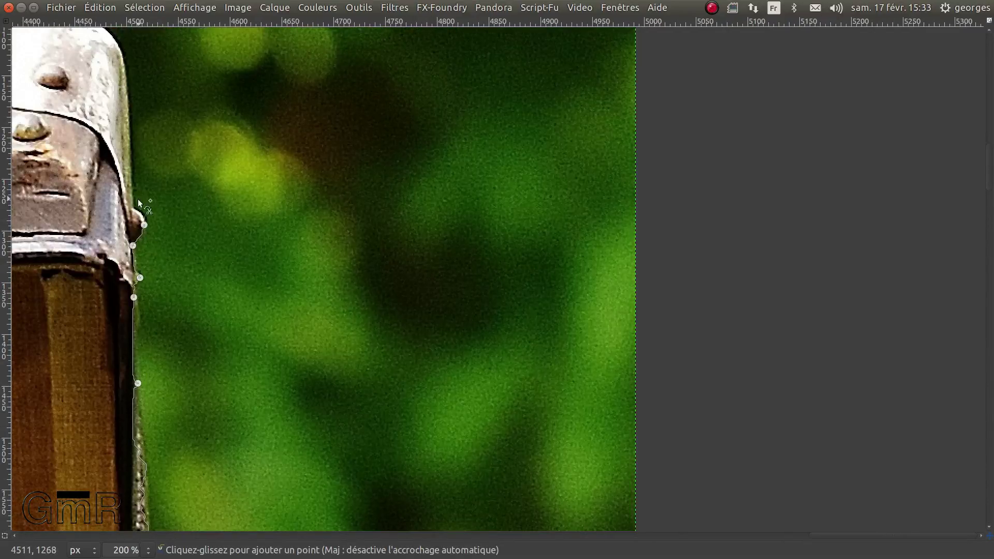
pyautogui.click(135, 206)
pyautogui.scroll(5, 139, 207)
pyautogui.click(139, 259)
# Step: Trace the lid's upper edge from the right metal corner leftward around the second latch and the adjacent bracket
pyautogui.hscroll(-5, 140, 259)
pyautogui.hscroll(-5, 342, 207)
pyautogui.click(700, 237)
pyautogui.click(563, 239)
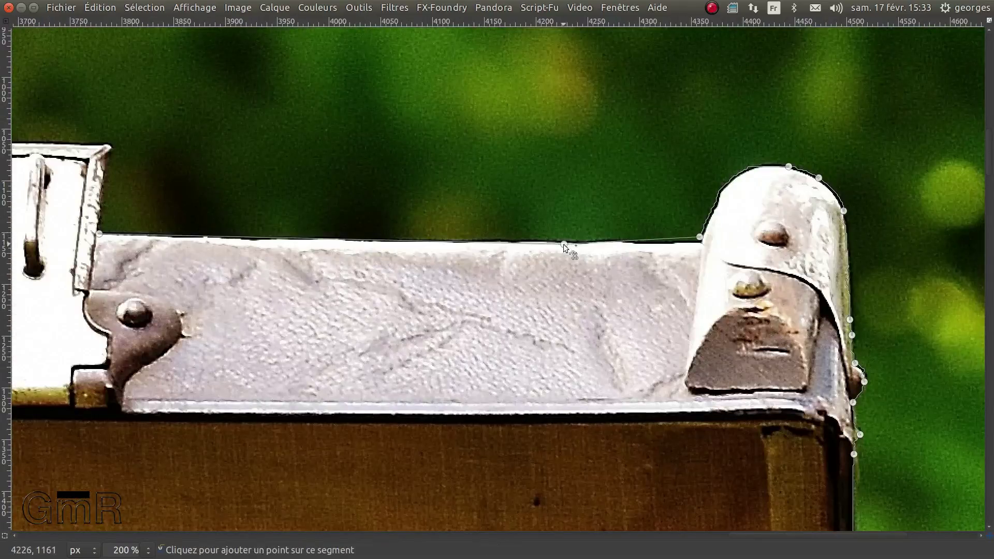
pyautogui.hscroll(-5, 374, 187)
pyautogui.hscroll(-8, 248, 248)
pyautogui.scroll(-2, 248, 249)
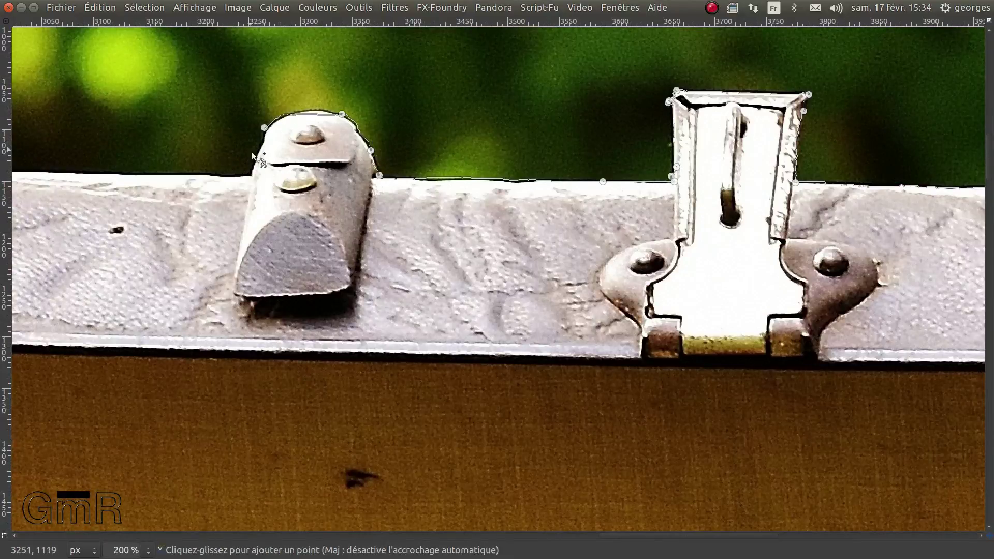
# Step: Close the Intelligent Scissors outline along the middle of the lid's upper edge and convert it to a selection
pyautogui.hscroll(-15, 271, 125)
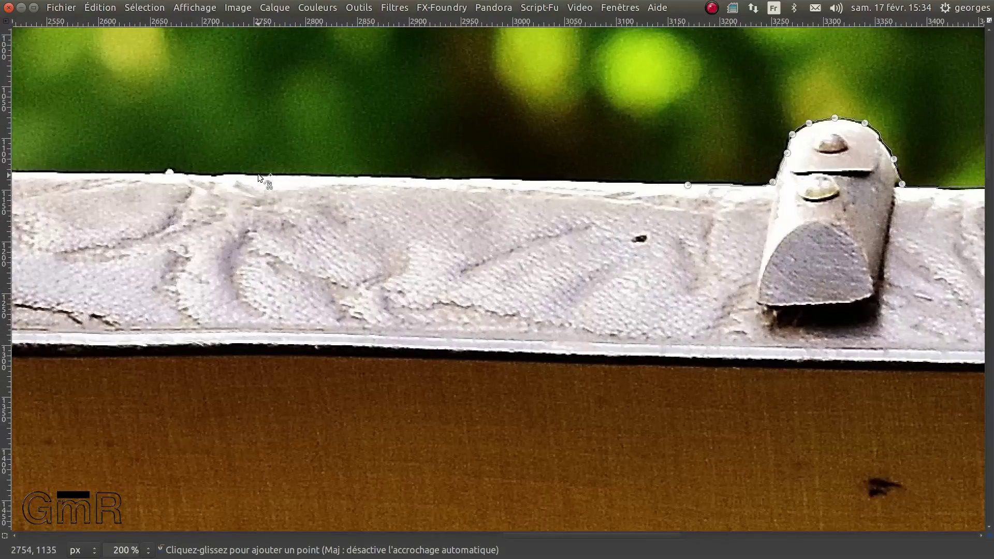
pyautogui.hscroll(-4, 433, 185)
pyautogui.click(151, 188)
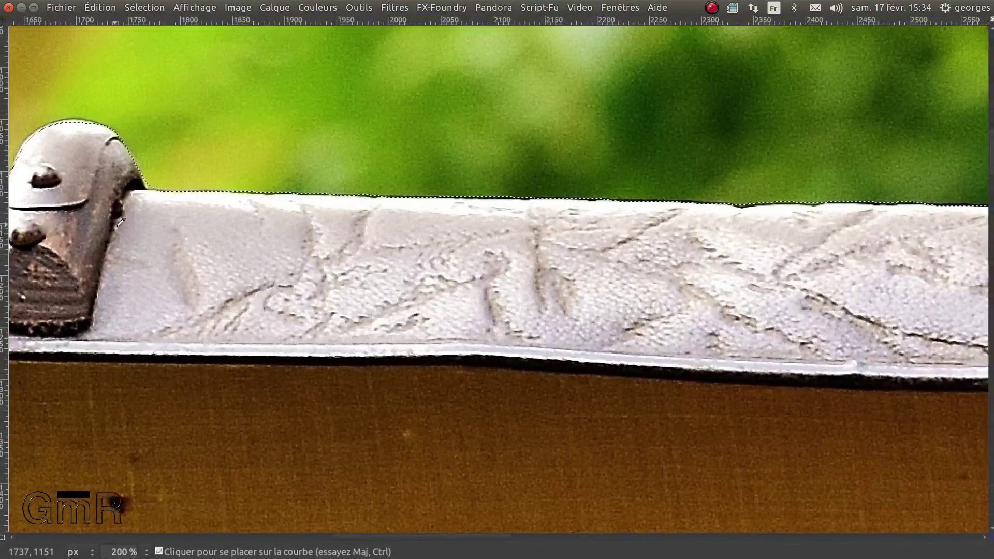
# Step: Activate the luggage layer's mask and grow the suitcase selection by 1 px
pyautogui.press('-')
pyautogui.press('-')
pyautogui.press('-')
pyautogui.press('-')
pyautogui.press('-')
pyautogui.press('-')
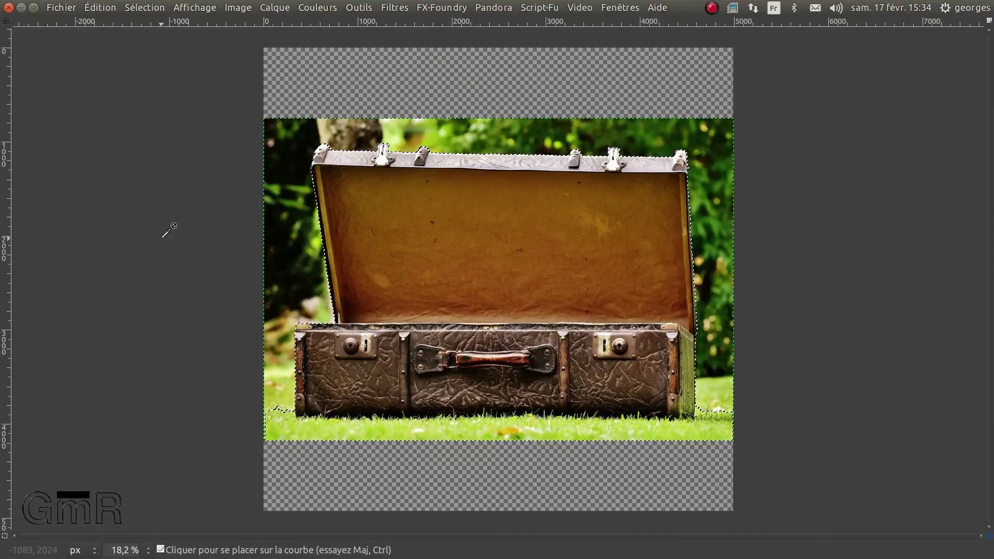
pyautogui.keyDown('ctrl'); pyautogui.scroll(3, 599, 226); pyautogui.keyUp('ctrl')
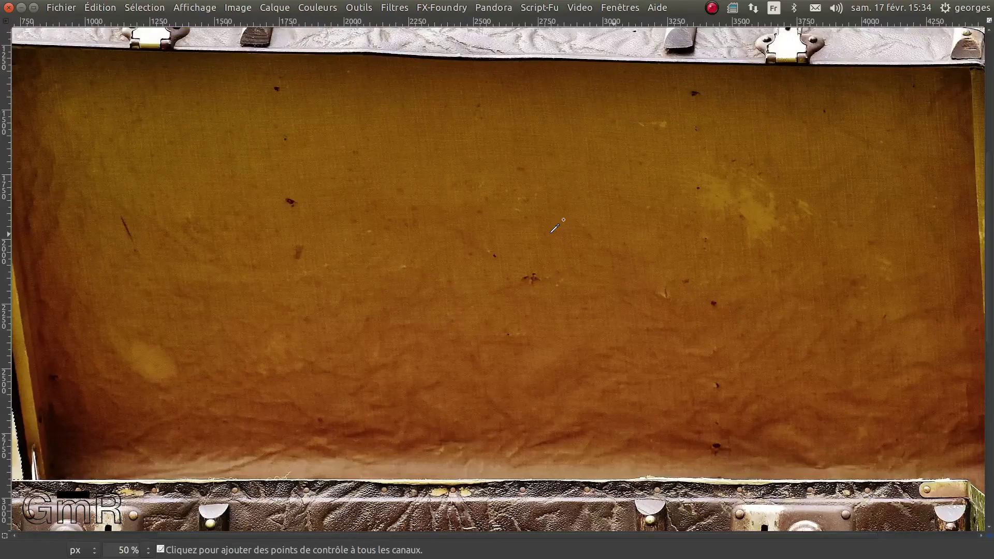
pyautogui.keyDown('ctrl'); pyautogui.scroll(-1, 555, 228); pyautogui.keyUp('ctrl')
pyautogui.press('Tab')
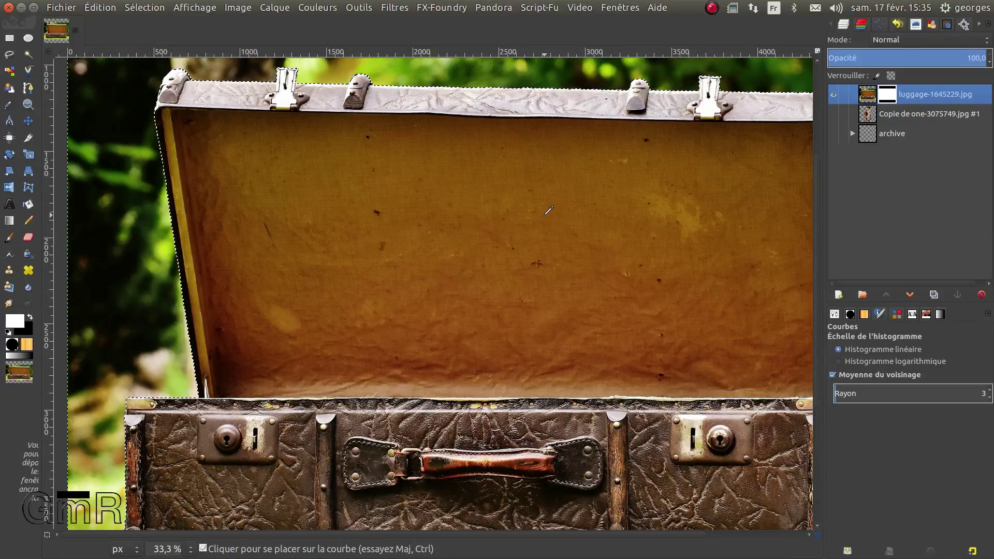
pyautogui.press('i')
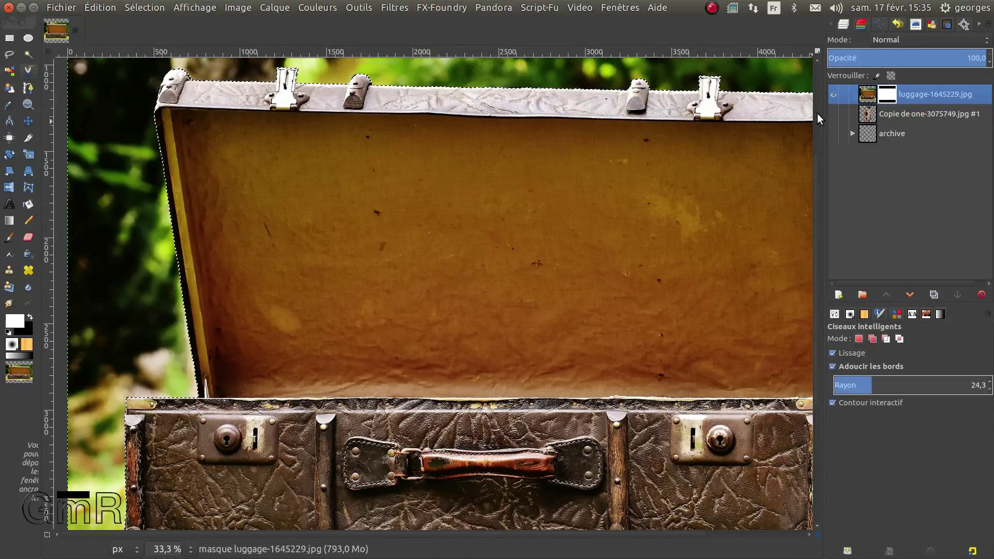
pyautogui.click(889, 95)
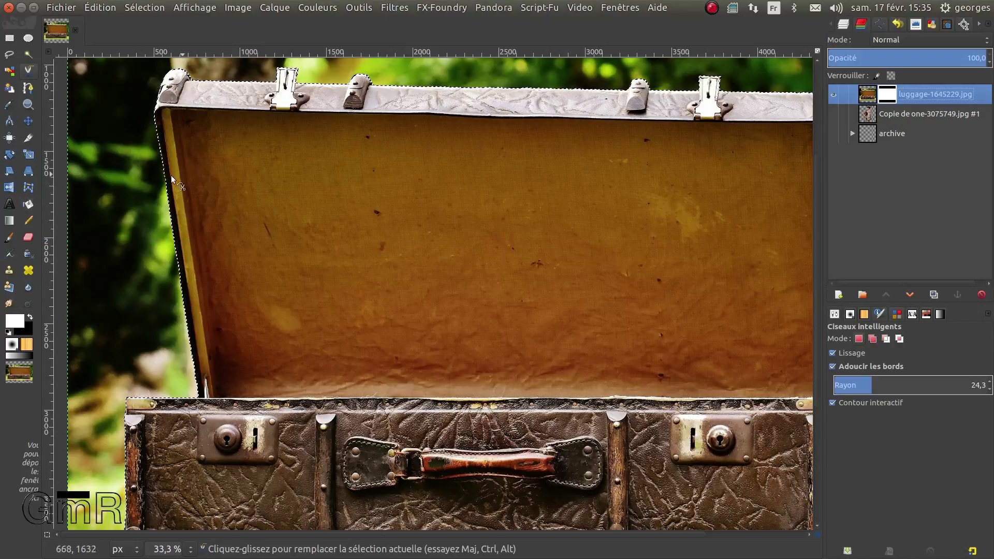
pyautogui.click(107, 9)
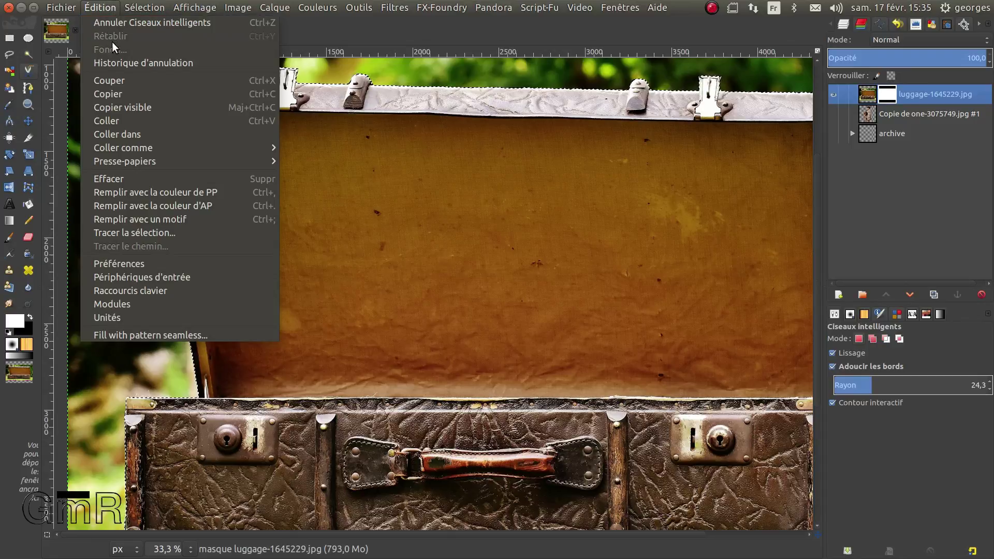
pyautogui.moveTo(144, 7)
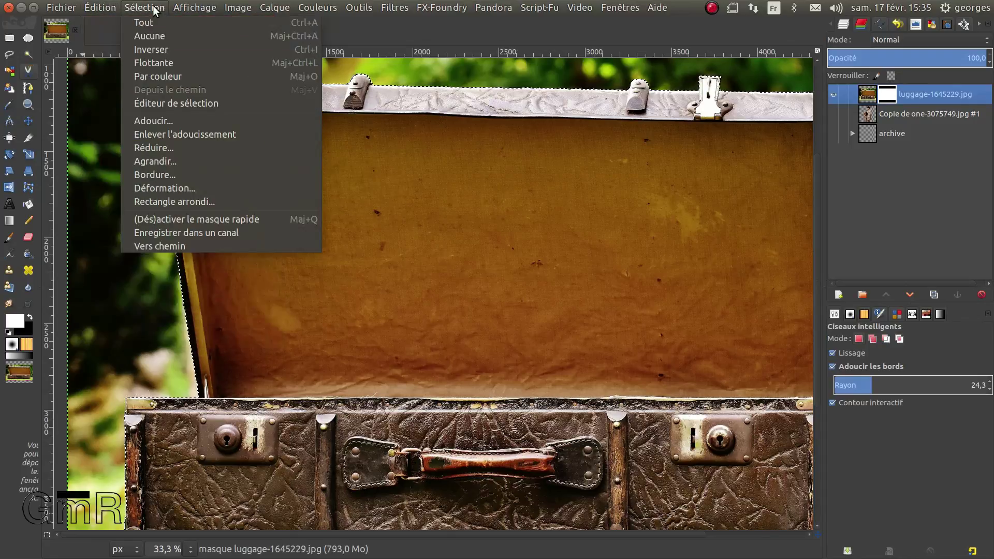
pyautogui.click(171, 162)
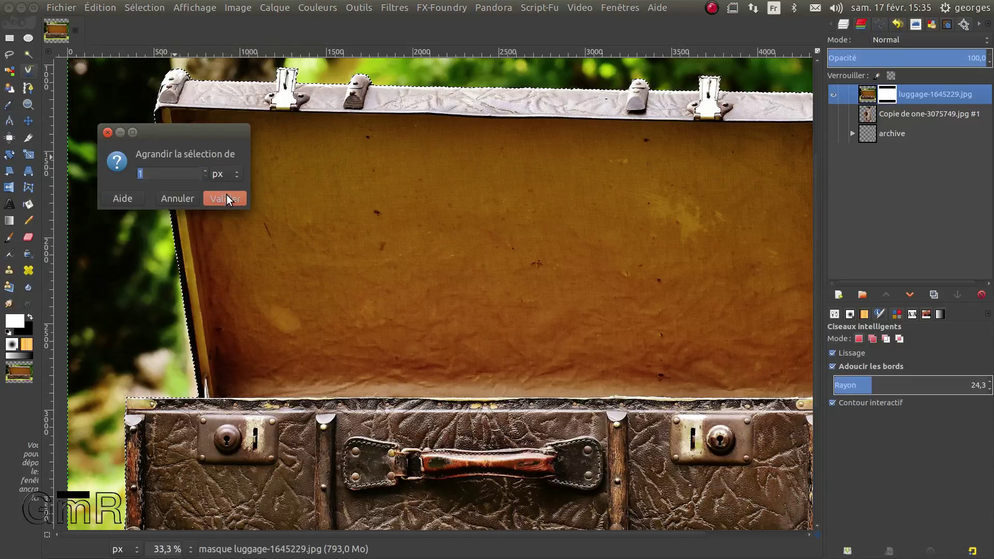
pyautogui.click(225, 197)
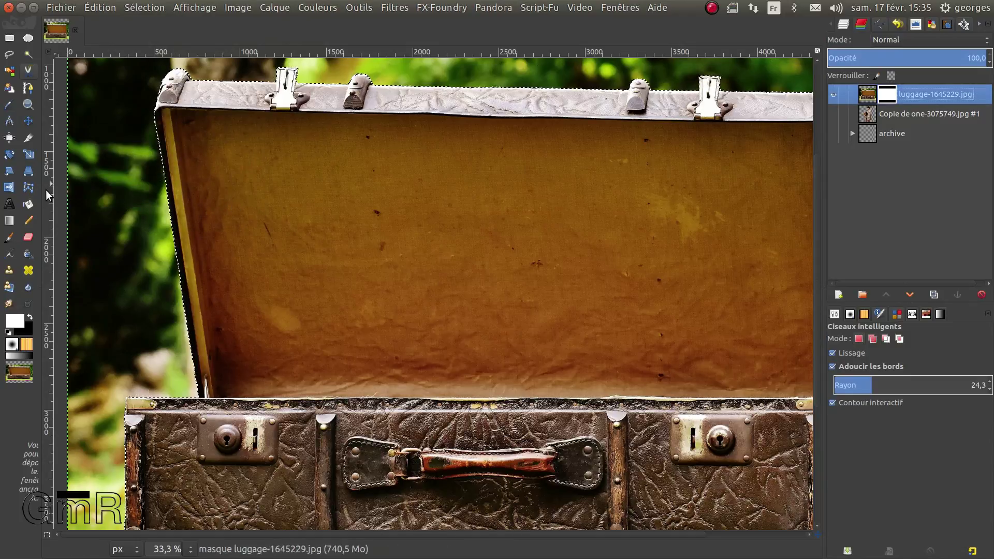
# Step: Fill the selected area of the luggage layer's mask with black using Bucket Fill, and deselect everything
pyautogui.click(28, 204)
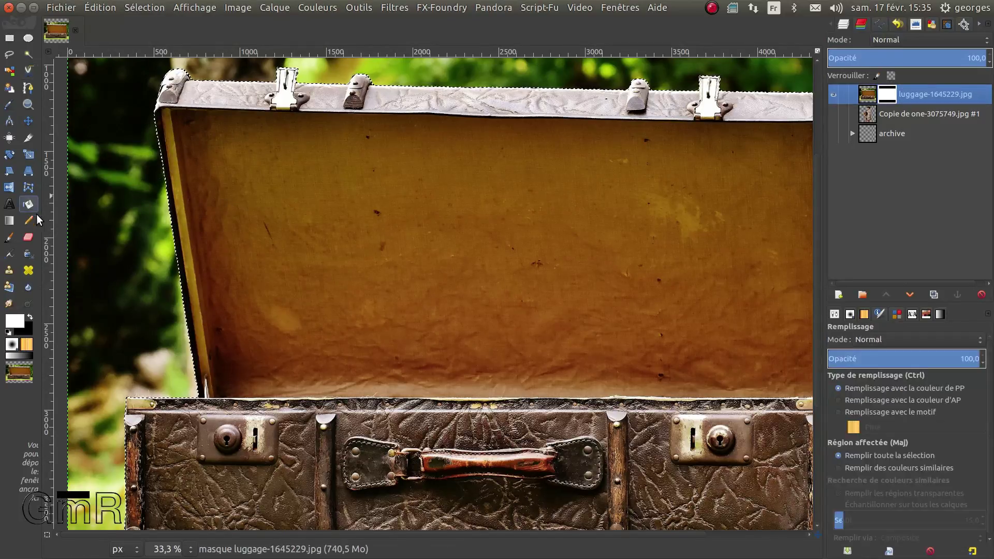
pyautogui.click(31, 317)
pyautogui.click(310, 224)
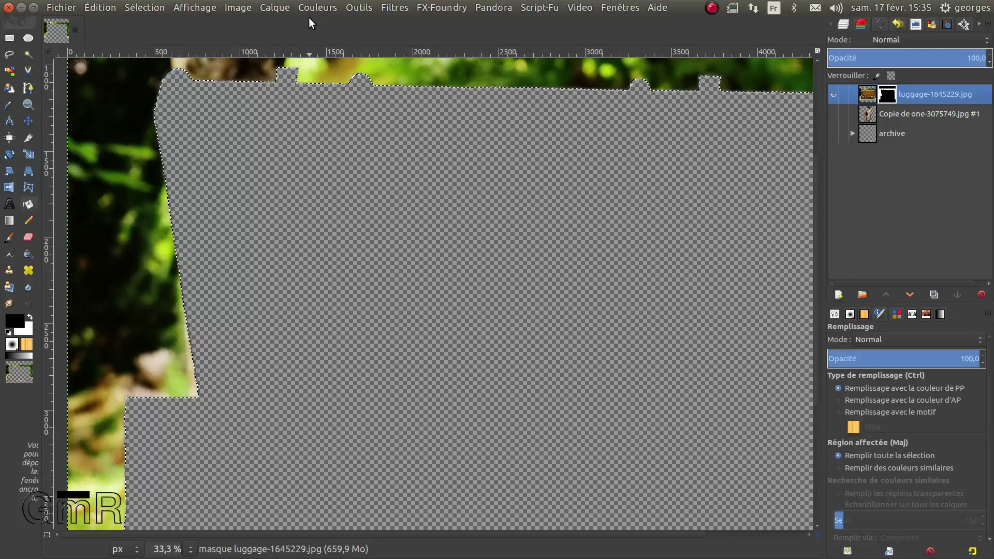
pyautogui.hotkey('ctrl', 'shift', 'a')
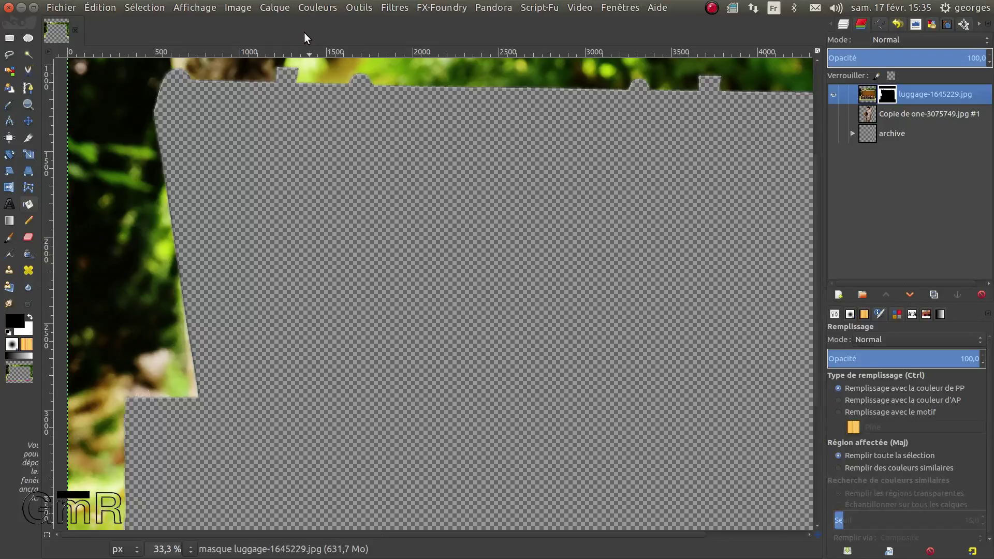
# Step: Invert the colors of the luggage layer's mask and fit the whole image in view
pyautogui.click(317, 4)
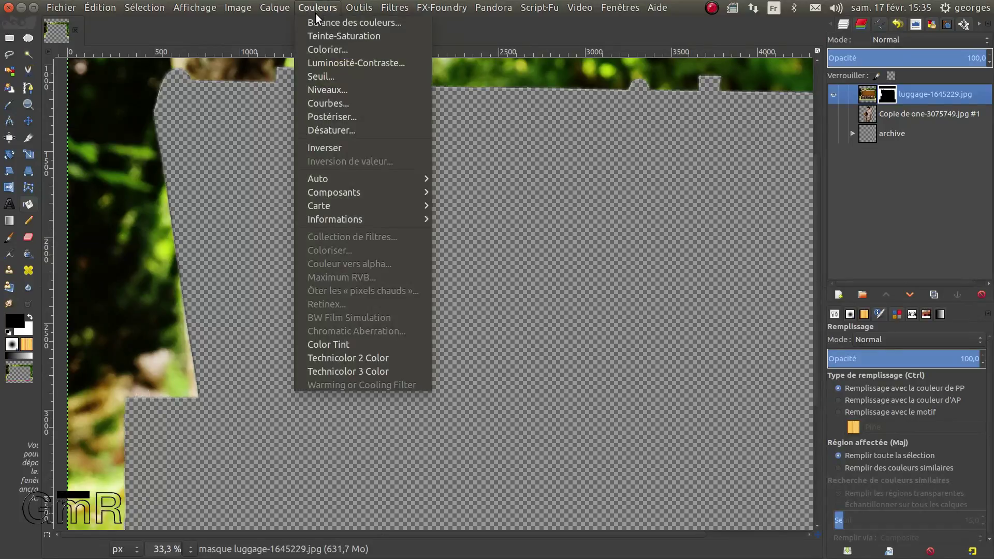
pyautogui.click(334, 148)
pyautogui.hotkey('ctrl', 'm')
pyautogui.press('x')
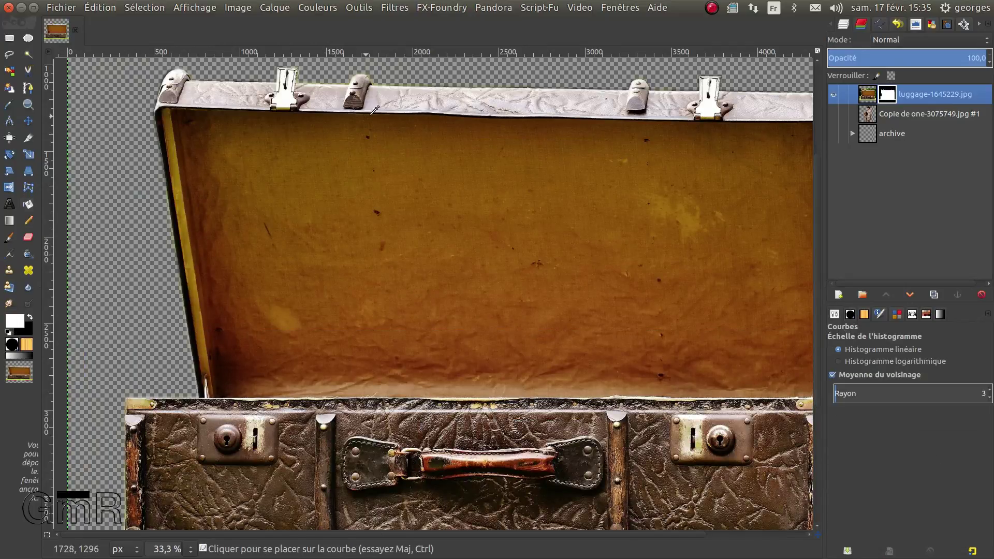
pyautogui.hotkey('shift', 'ctrl', 'j')
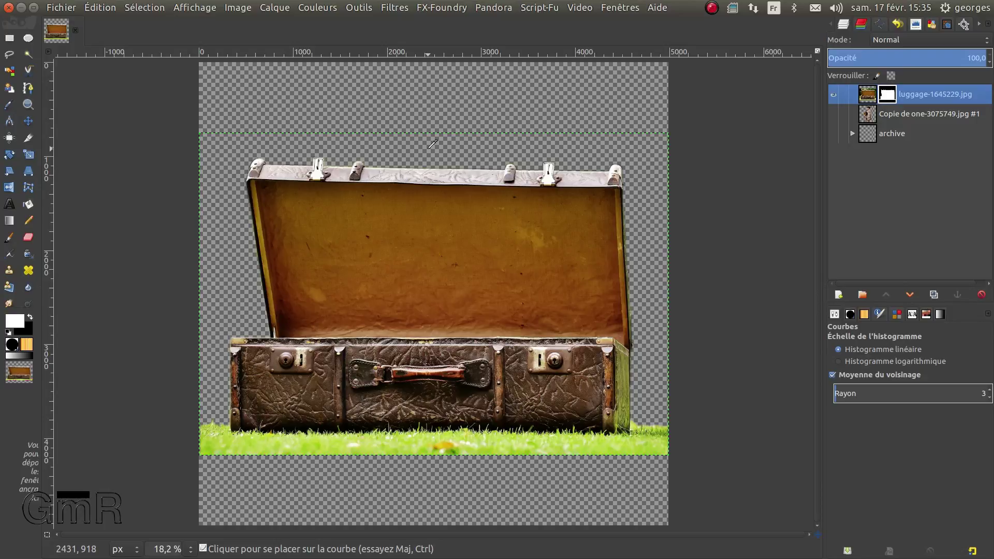
# Step: Try to move the suitcase downward with the layer mask active, and undo the move
pyautogui.hotkey('shift', 'b')
pyautogui.press('x')
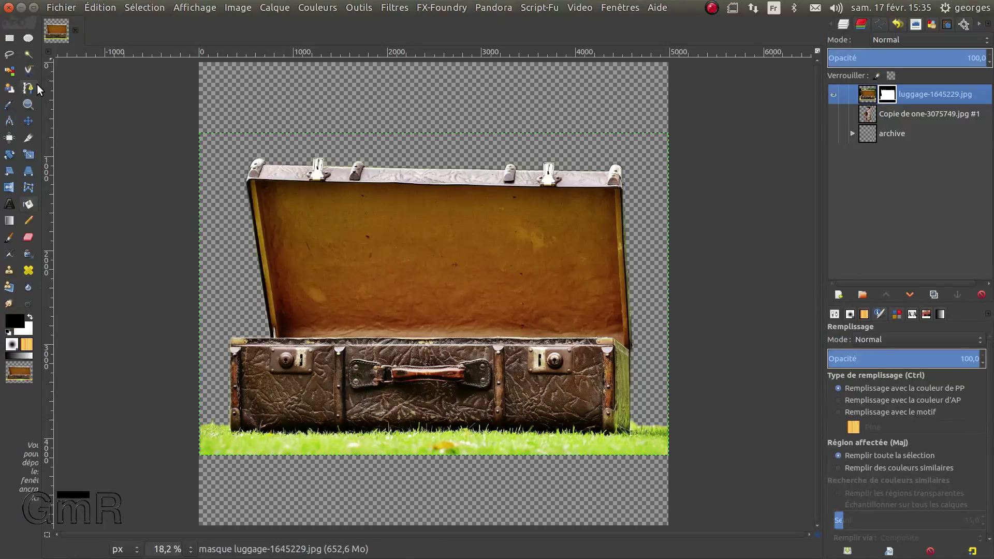
pyautogui.click(11, 40)
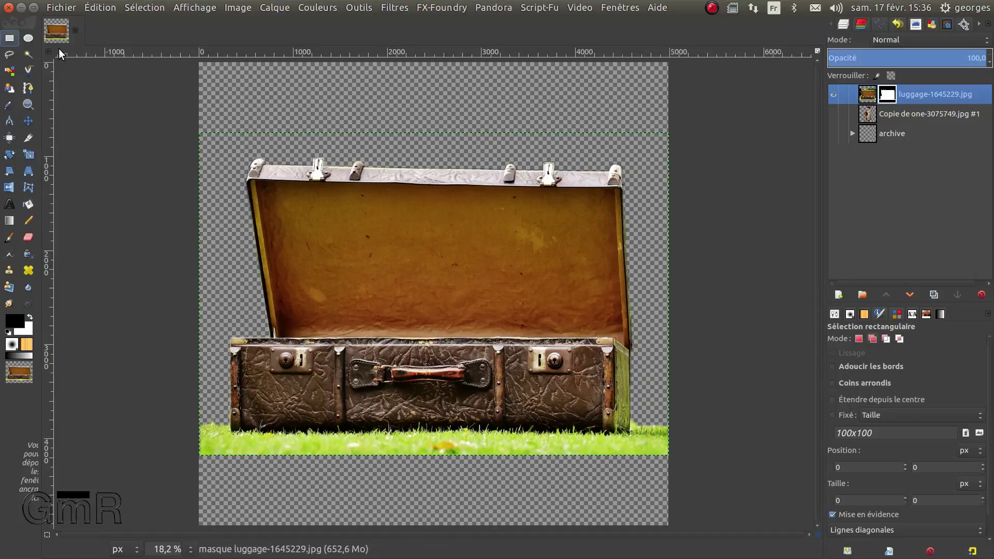
pyautogui.click(28, 124)
pyautogui.moveTo(388, 383); pyautogui.dragTo(392, 454)
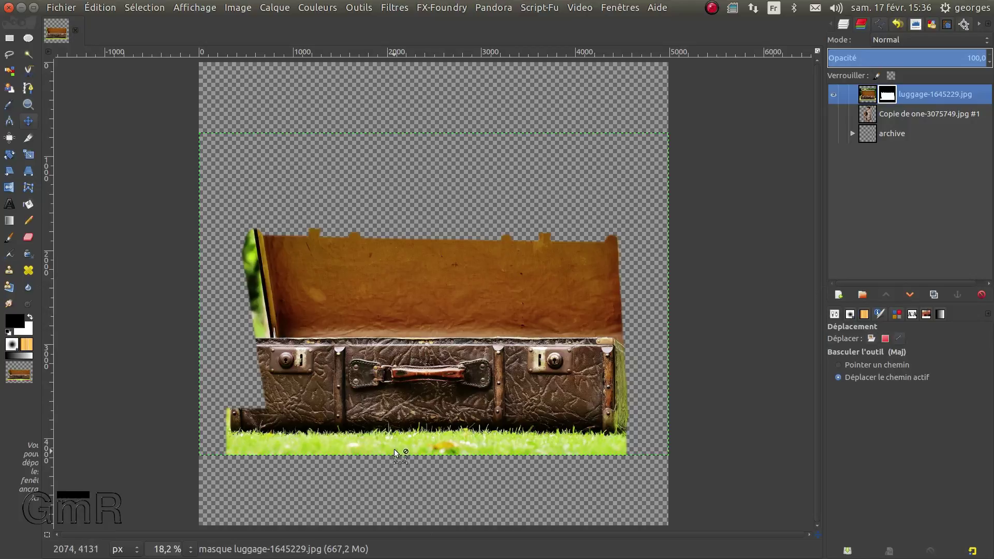
pyautogui.hotkey('ctrl', 'z')
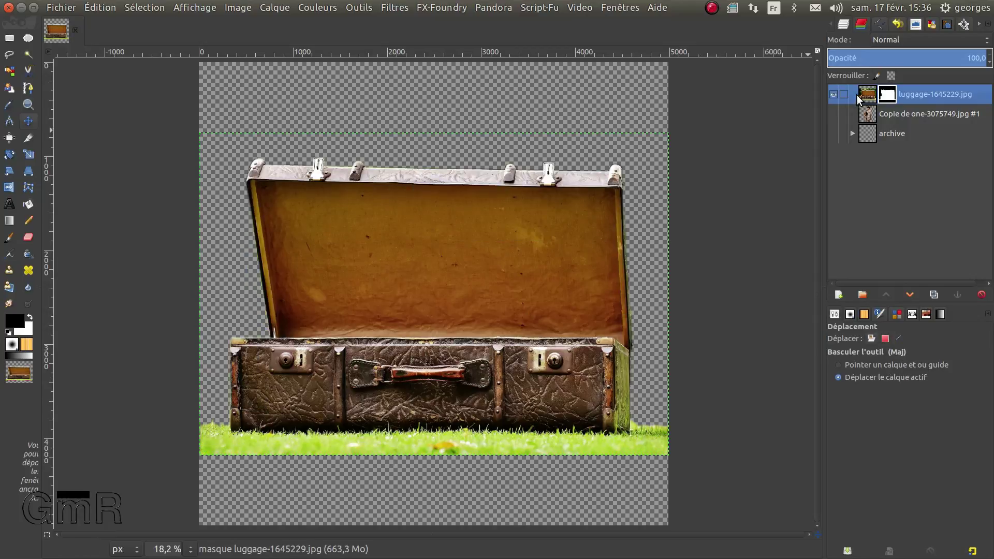
# Step: Activate the luggage layer itself and move it straight down until only a thin strip of grass remains above the canvas's lower edge
pyautogui.click(869, 98)
pyautogui.moveTo(459, 388); pyautogui.dragTo(458, 469)
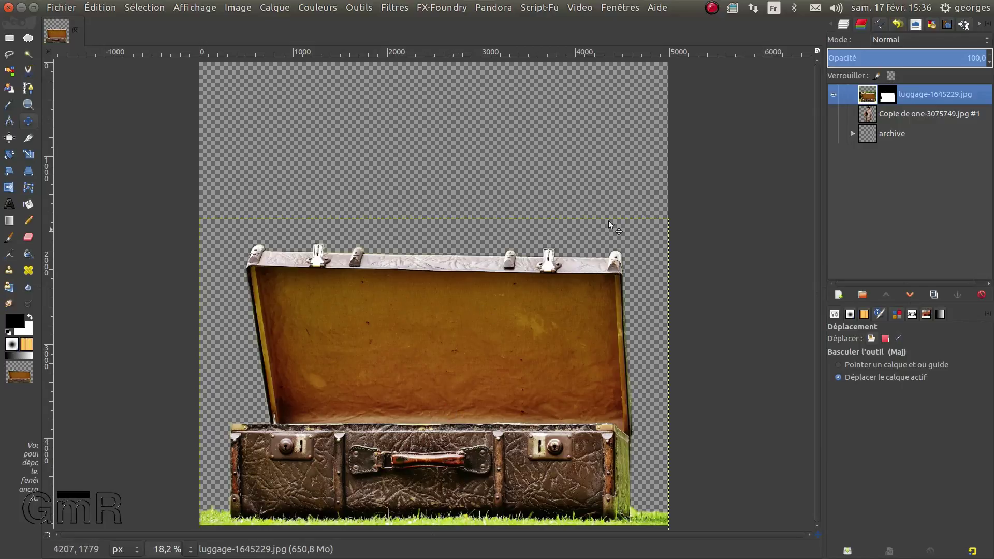
pyautogui.press('x')
pyautogui.hotkey('ctrl', 'm')
pyautogui.press('-')
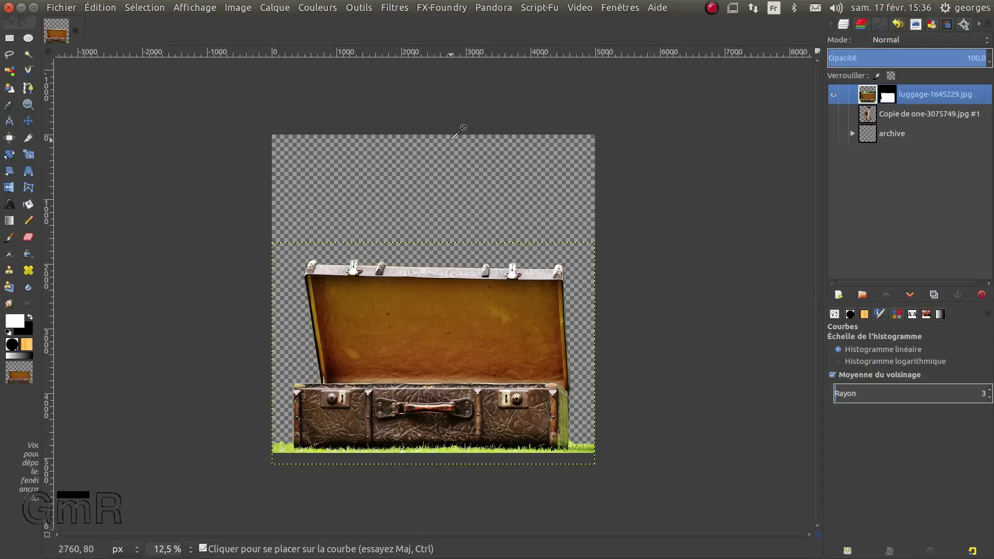
# Step: Apply the luggage layer's mask and resize the layer to the image dimensions
pyautogui.press('m')
pyautogui.press('x')
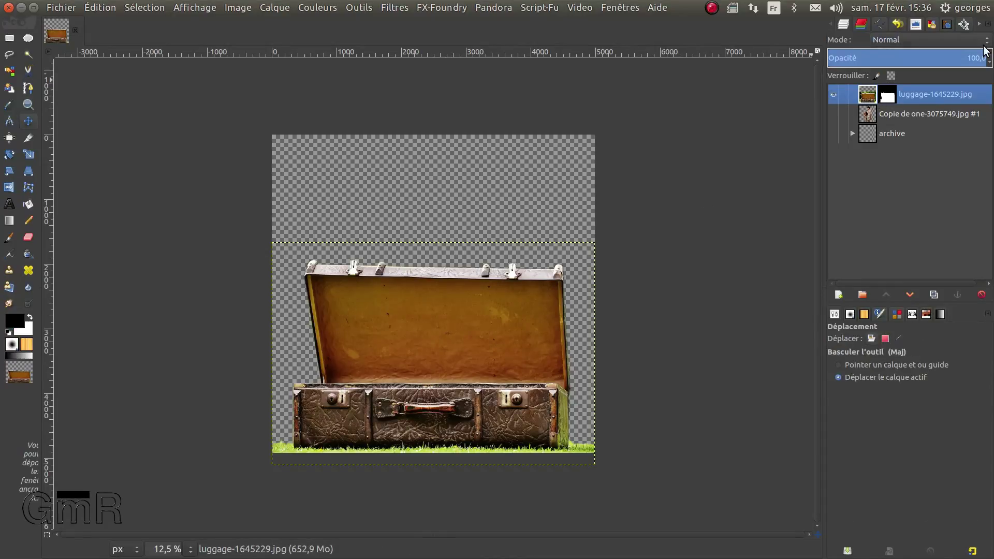
pyautogui.rightClick(863, 92)
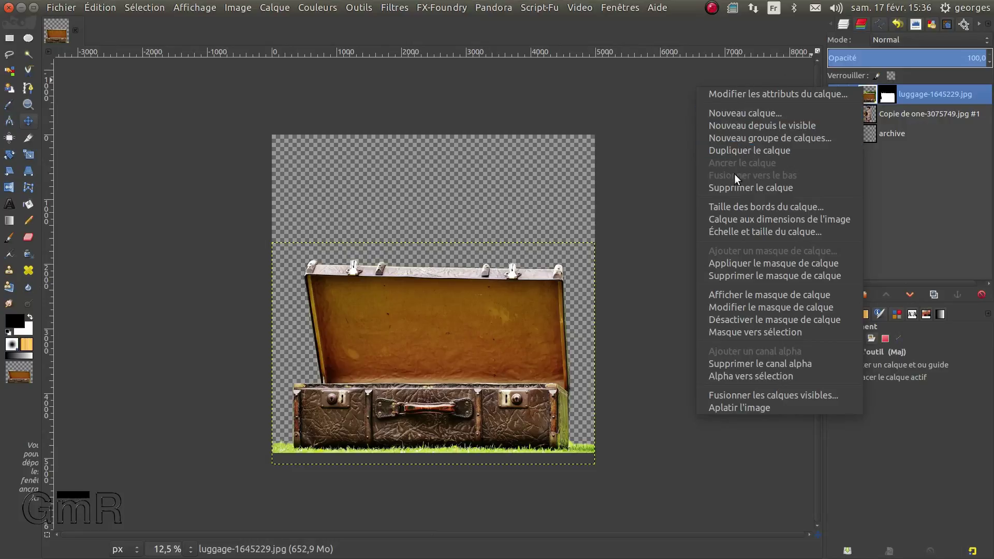
pyautogui.click(793, 265)
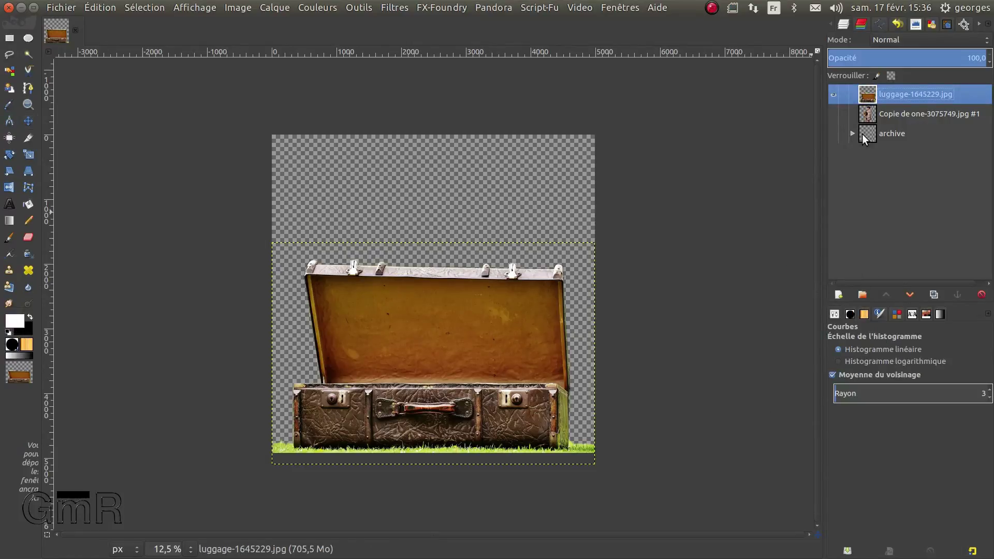
pyautogui.rightClick(886, 92)
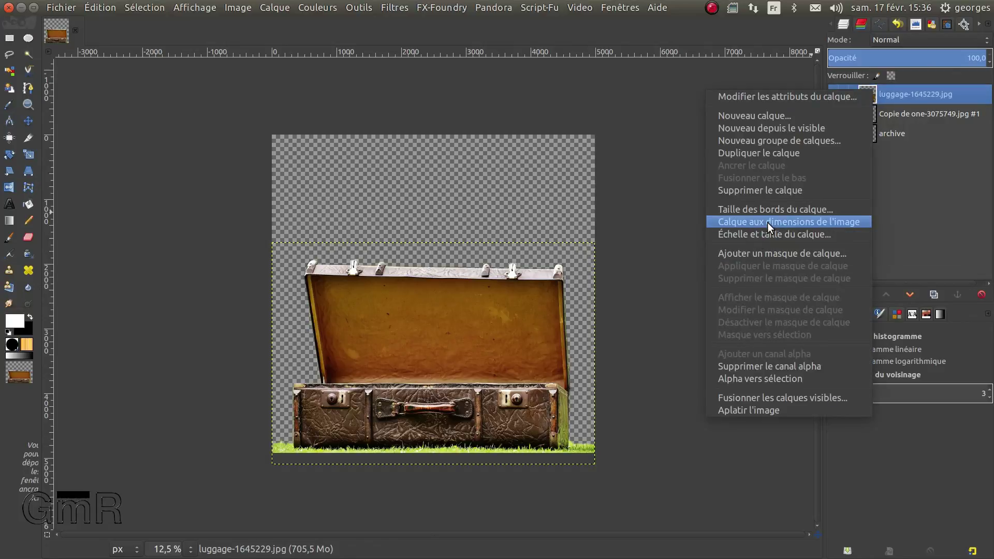
pyautogui.click(767, 222)
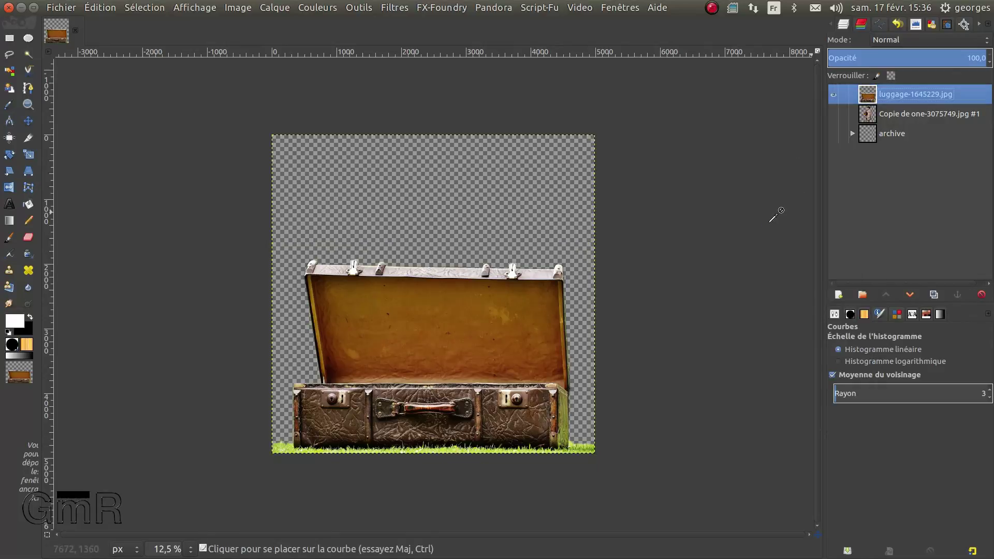
# Step: Save the composition to gimp_art.xcf
pyautogui.click(57, 9)
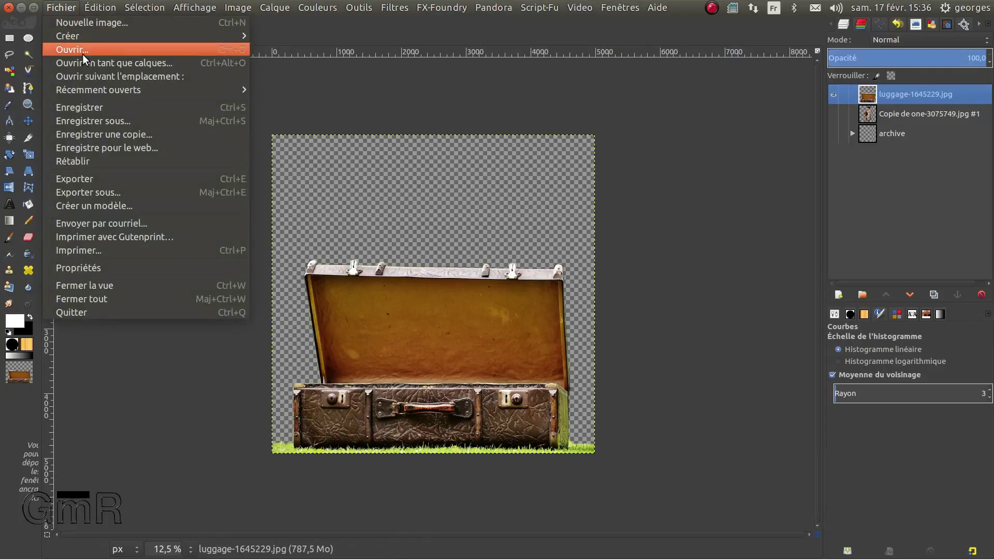
pyautogui.click(97, 102)
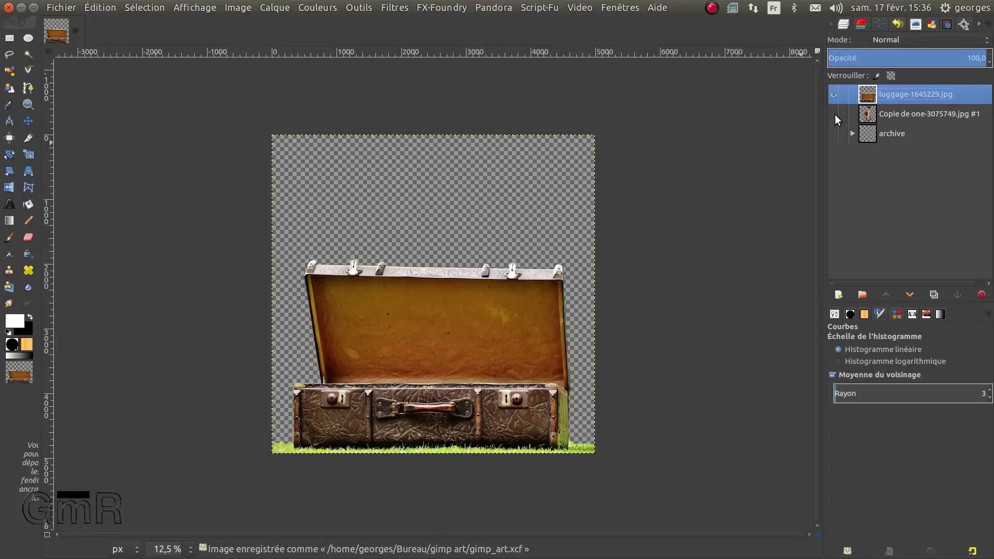
# Step: Make the woman-and-camera layer visible and lower the luggage layer beneath it
pyautogui.click(834, 114)
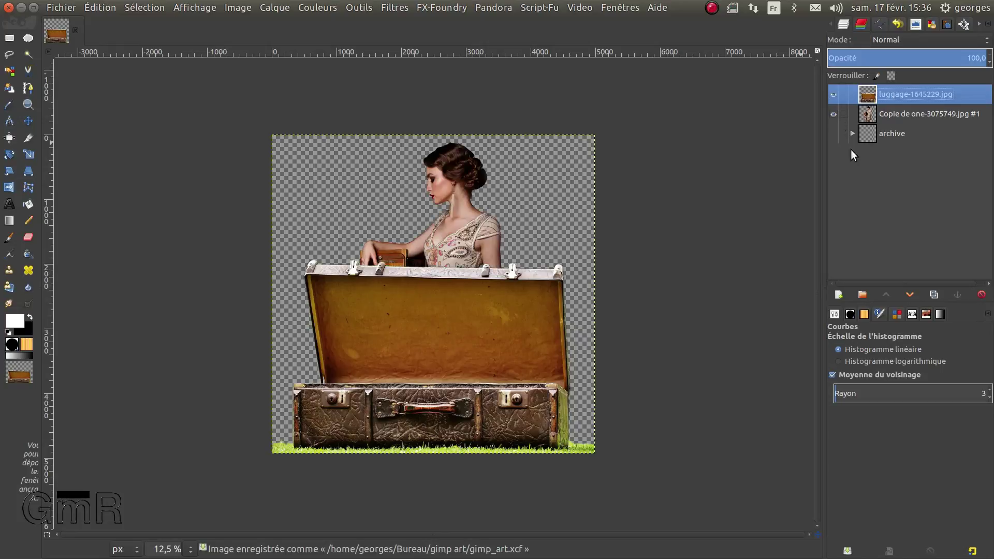
pyautogui.click(909, 293)
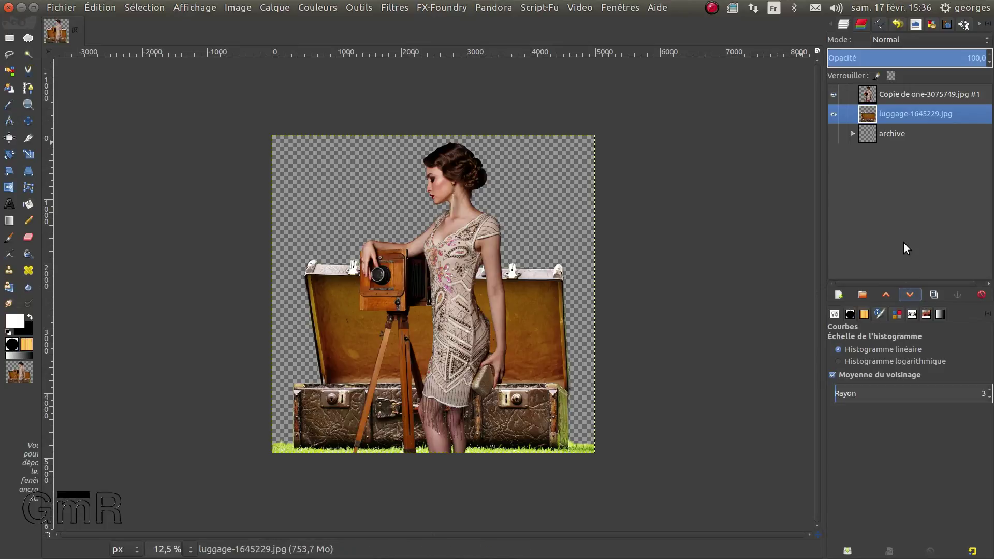
pyautogui.press('m')
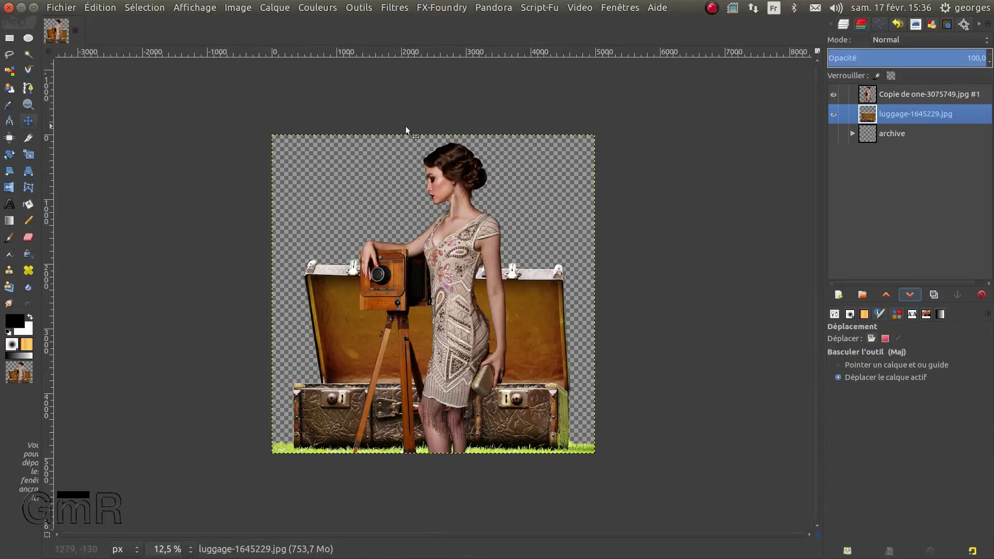
# Step: Start scaling the woman-and-camera layer with its original hidden, shrinking it proportionally to about 1883 × 2825 px
pyautogui.click(871, 95)
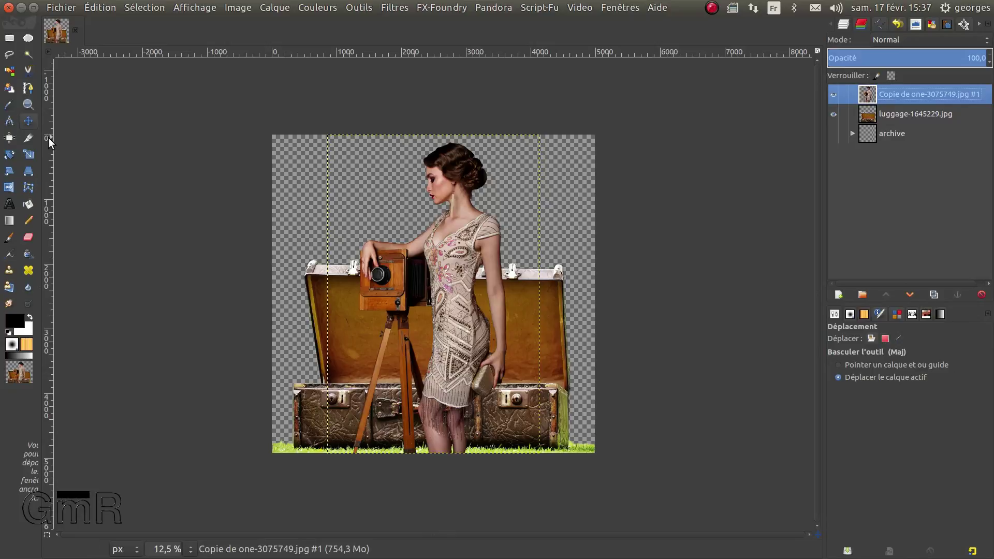
pyautogui.click(32, 151)
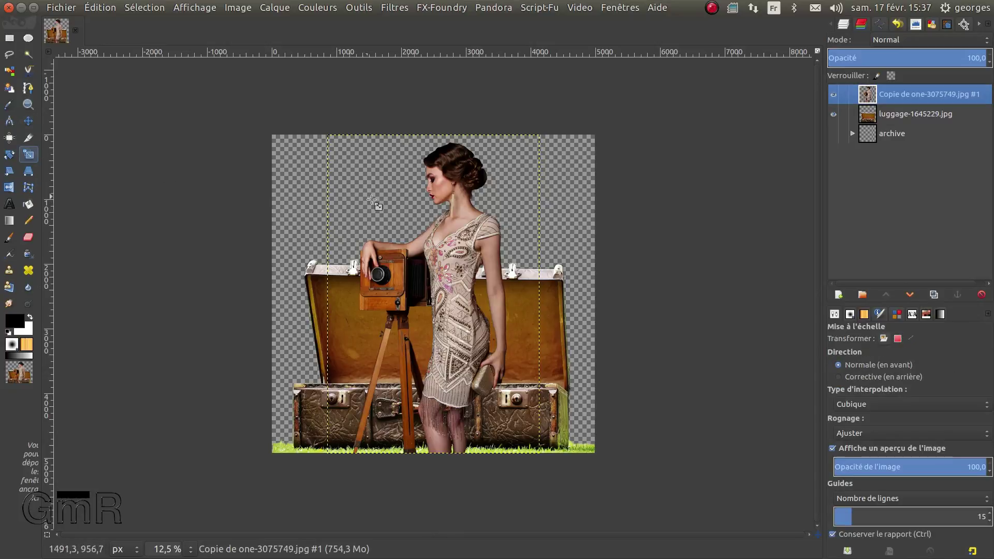
pyautogui.click(435, 239)
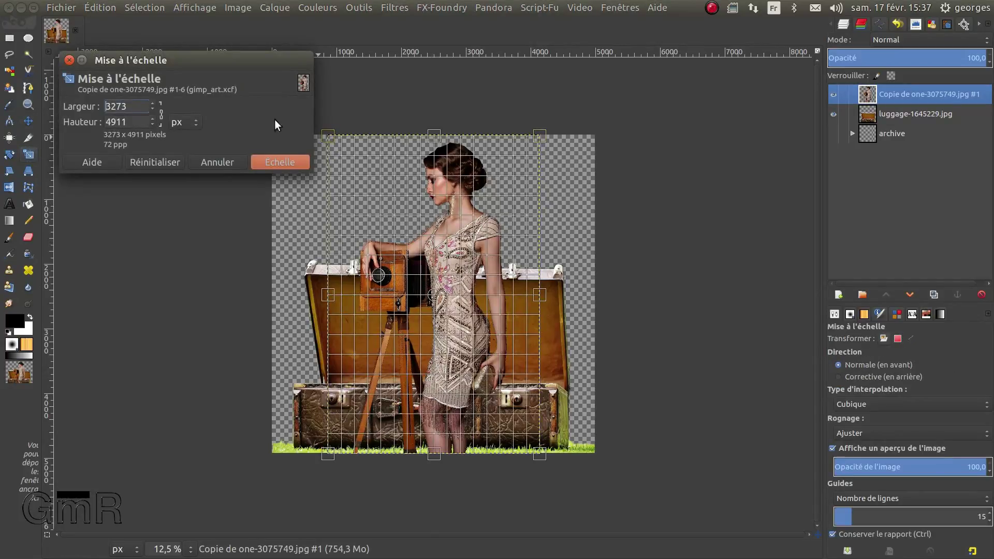
pyautogui.click(834, 93)
pyautogui.moveTo(329, 146); pyautogui.dragTo(428, 264)
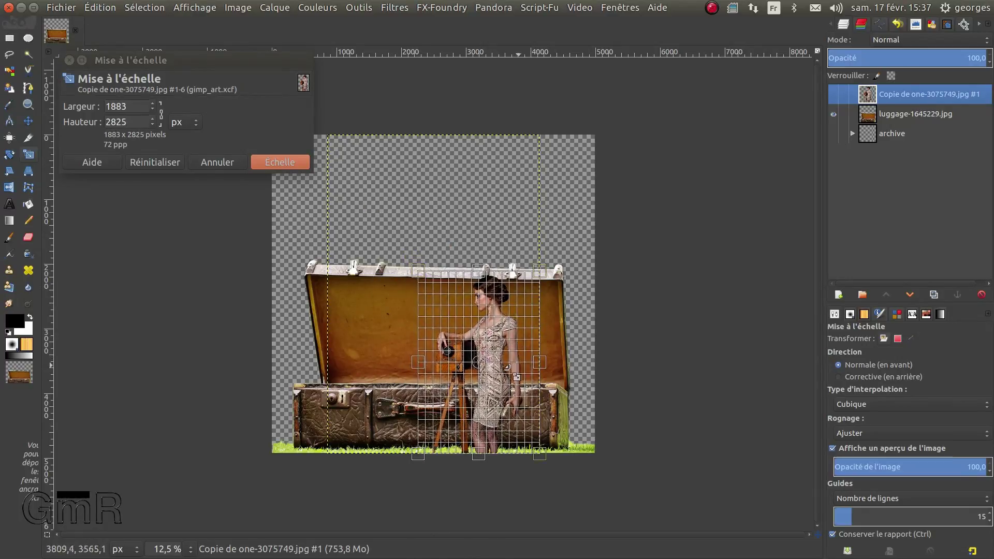
# Step: Place the woman and camera in the suitcase's right end, refine the size to about 1696 × 2545 px, and apply the scaling with the layer shown
pyautogui.moveTo(479, 362); pyautogui.dragTo(509, 315)
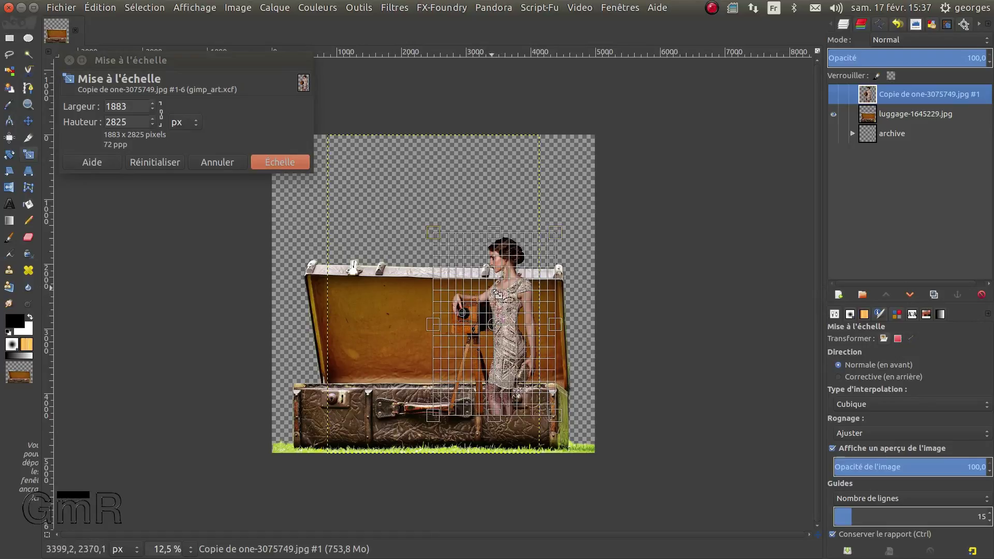
pyautogui.moveTo(554, 235); pyautogui.dragTo(537, 258)
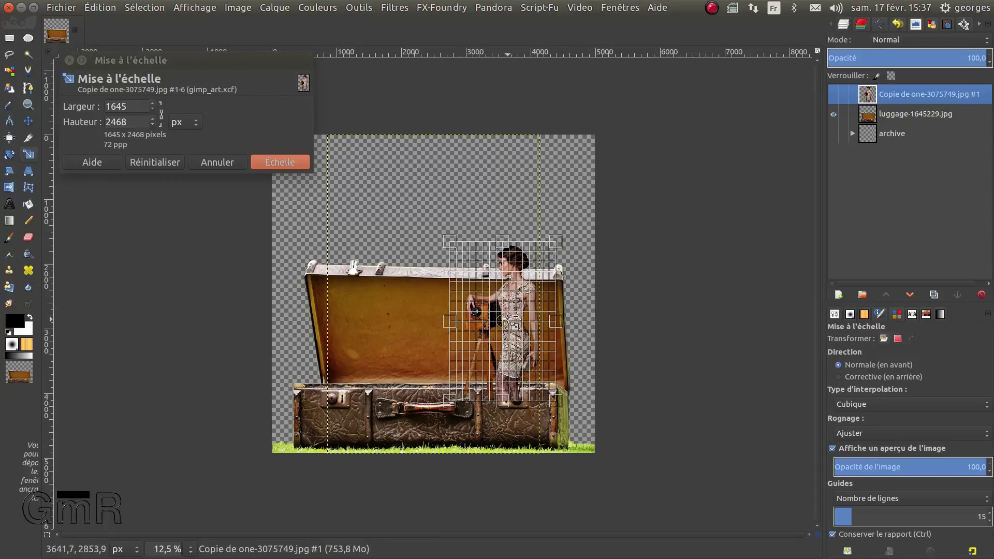
pyautogui.moveTo(557, 245); pyautogui.dragTo(579, 239)
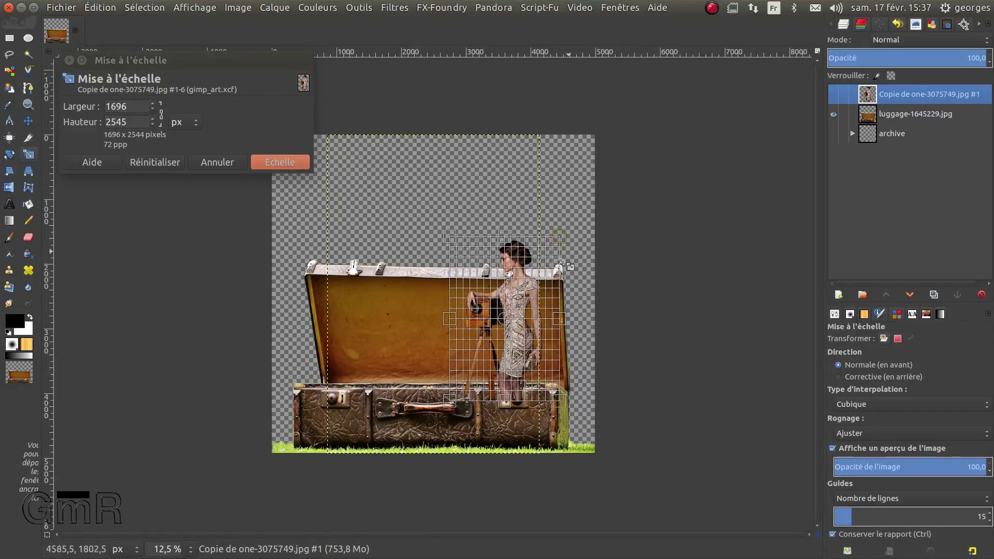
pyautogui.moveTo(517, 314); pyautogui.dragTo(524, 312)
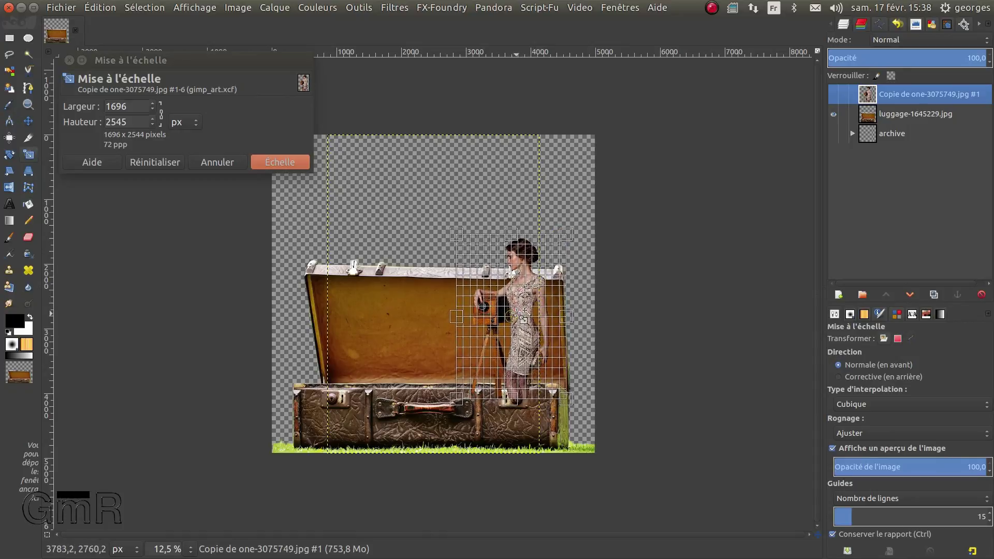
pyautogui.click(300, 164)
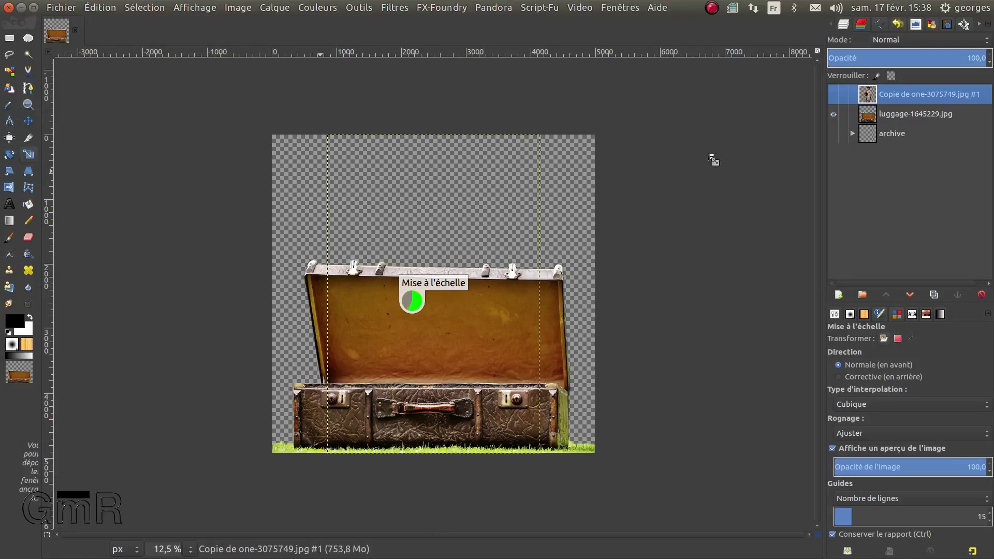
pyautogui.click(834, 95)
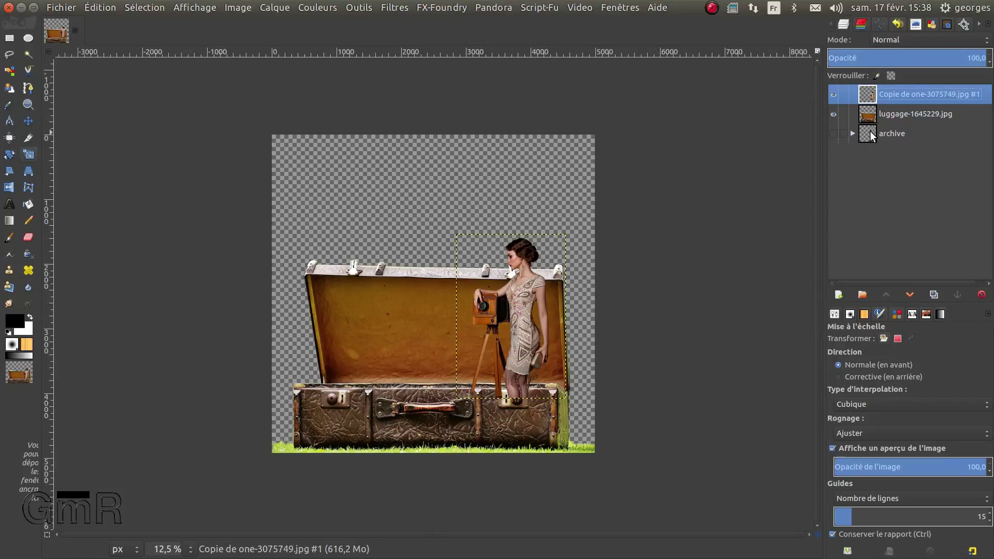
# Step: Add a white, full-opacity layer mask to the woman-and-camera layer
pyautogui.rightClick(859, 94)
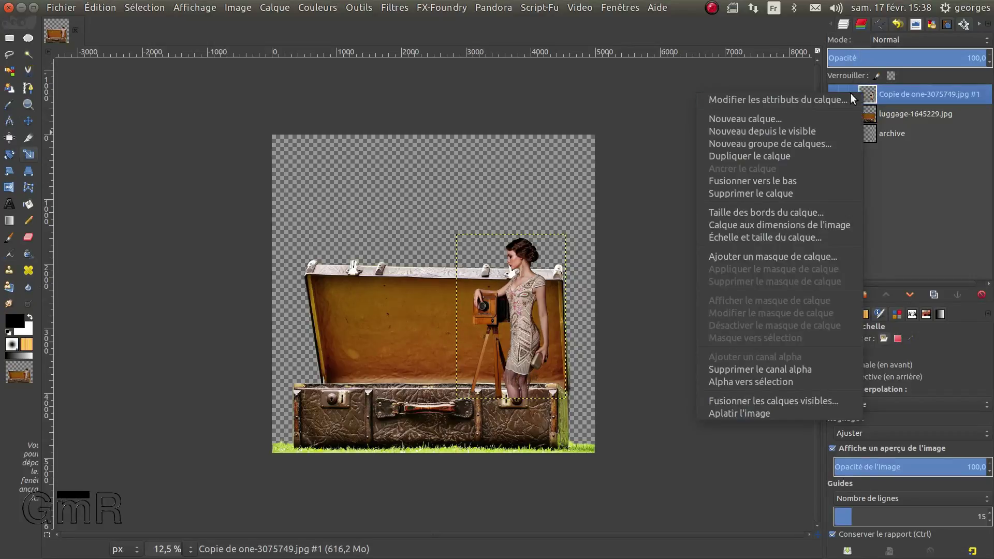
pyautogui.click(758, 254)
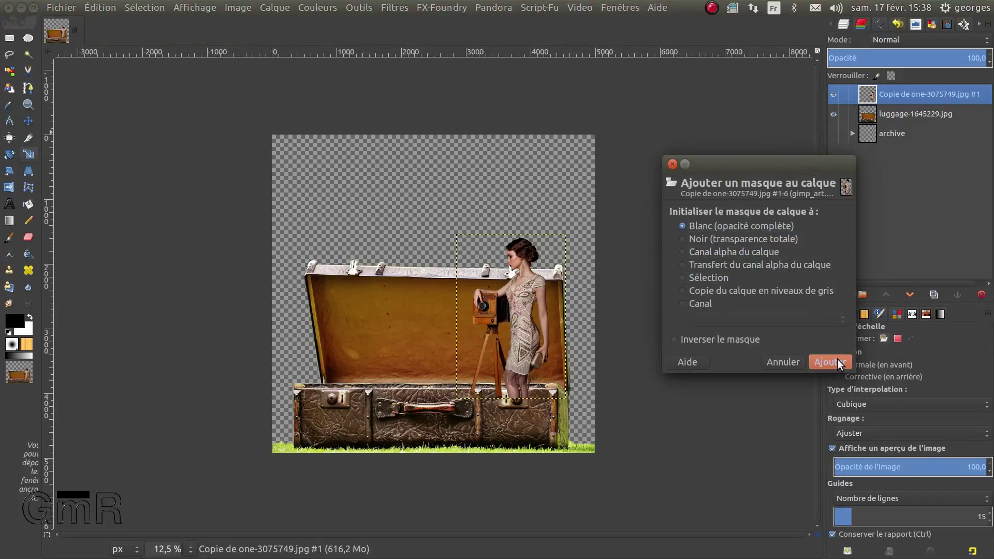
pyautogui.press('x')
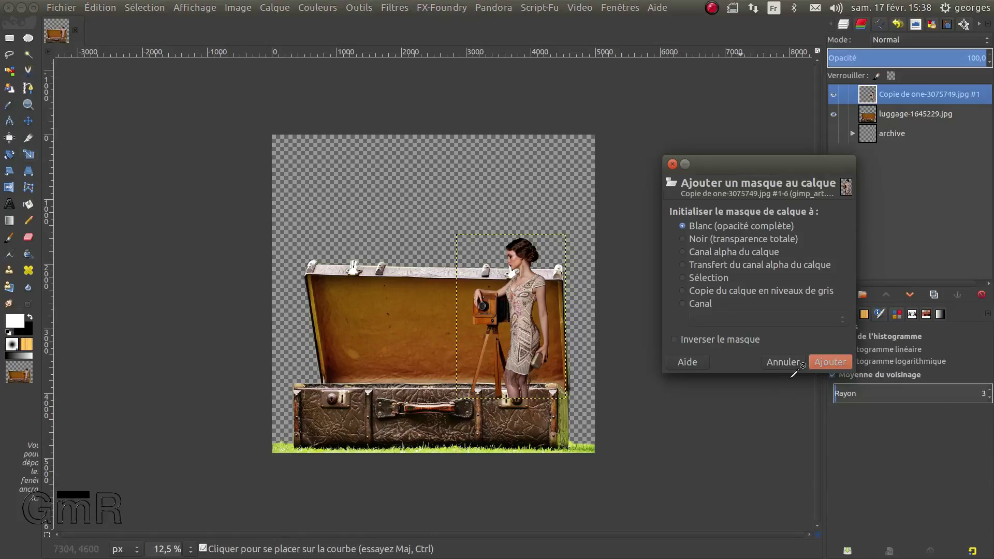
pyautogui.click(820, 360)
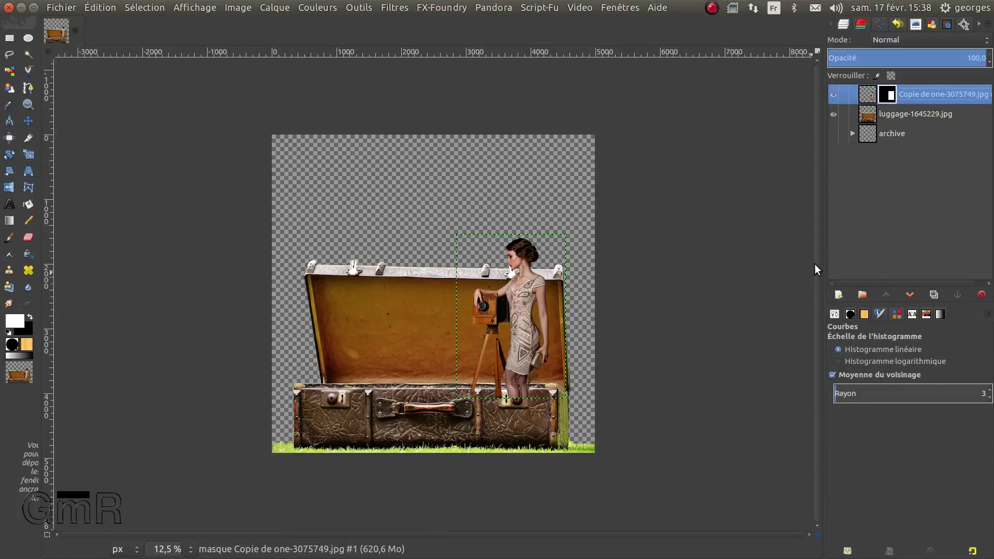
# Step: Set up the Paintbrush with black as foreground, the 2. Hardness 075 brush and a size of about 104.47
pyautogui.hotkey('shift', 's')
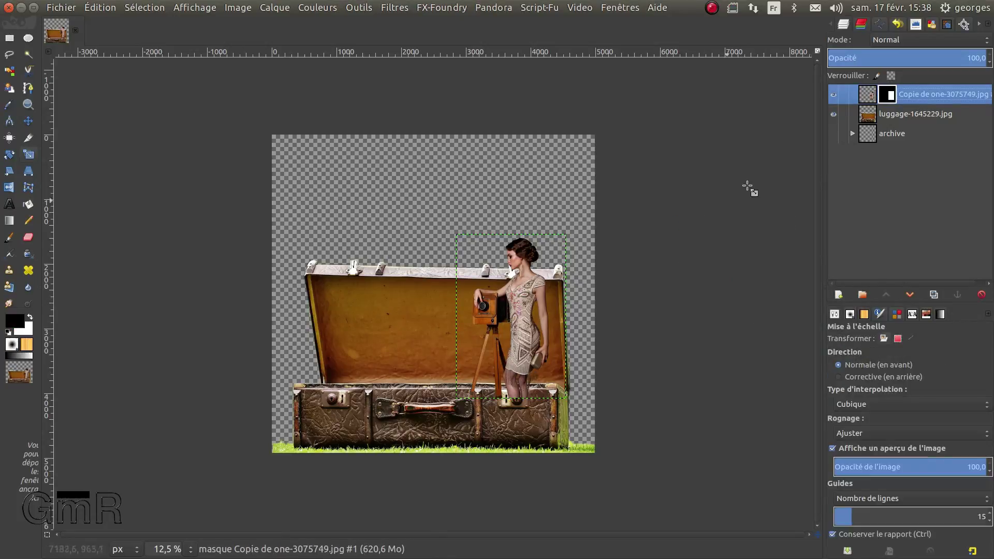
pyautogui.click(817, 51)
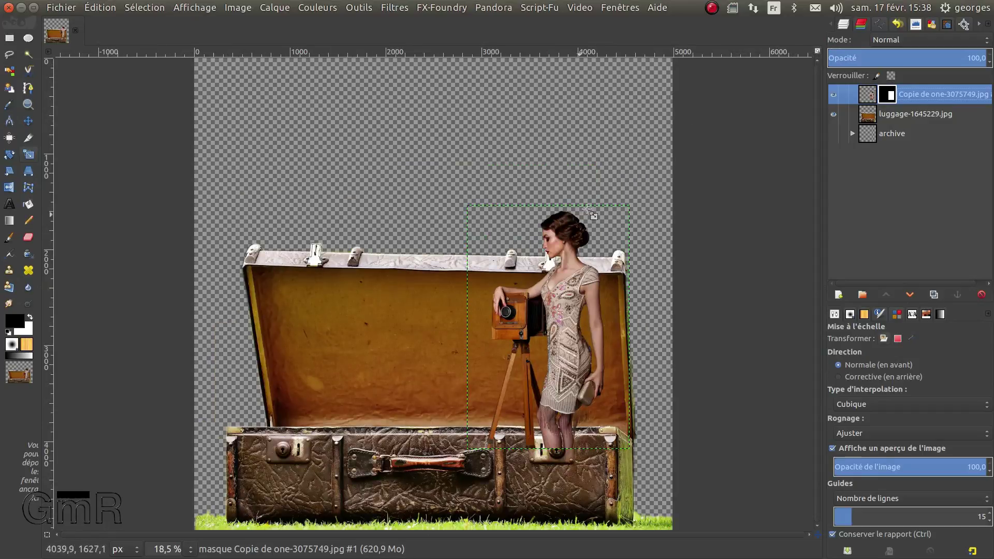
pyautogui.hotkey('shift', 'c')
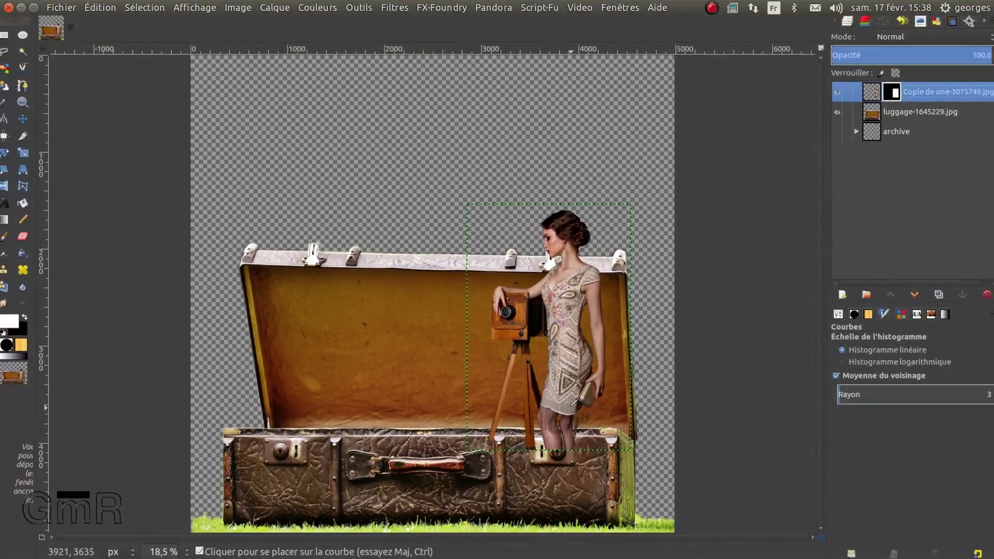
pyautogui.scroll(2, 573, 404)
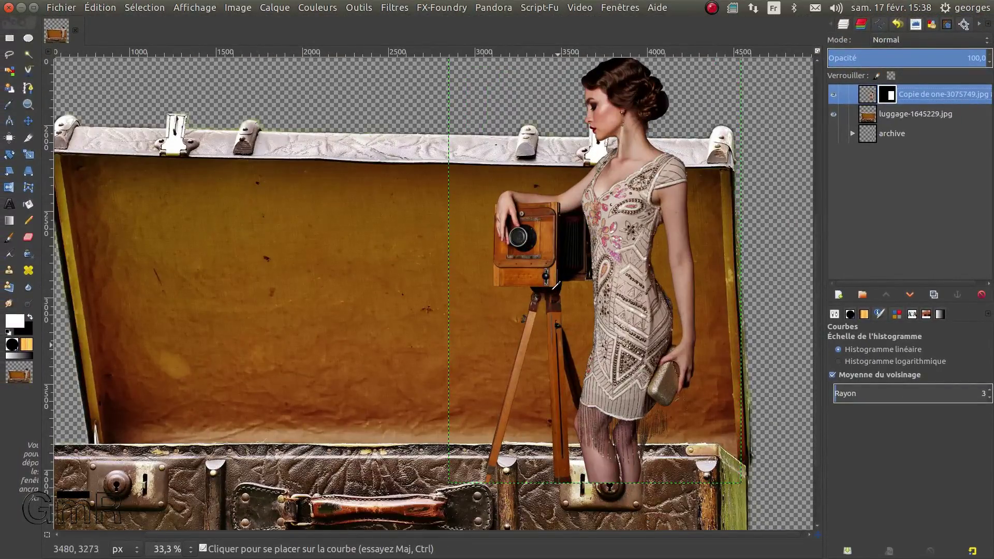
pyautogui.hotkey('shift', 's')
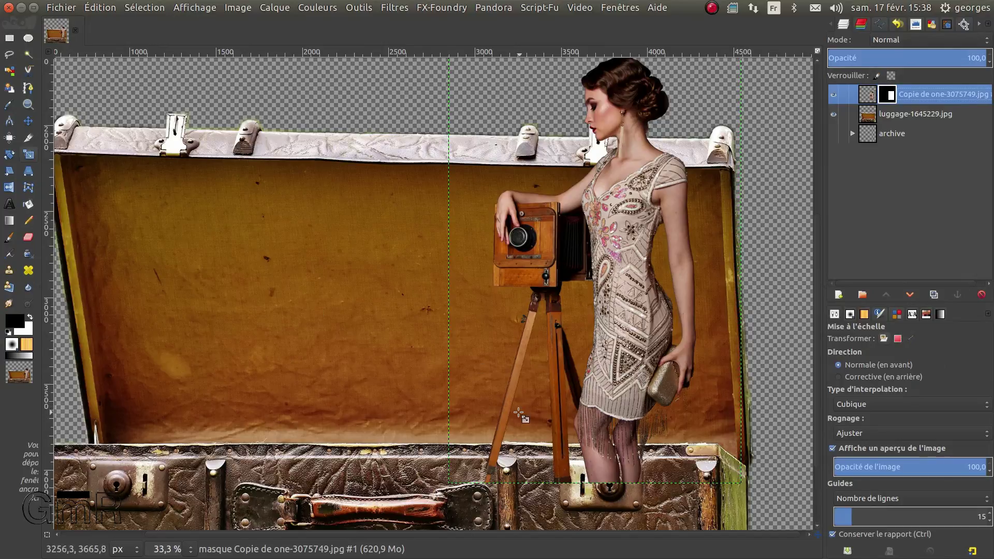
pyautogui.click(9, 238)
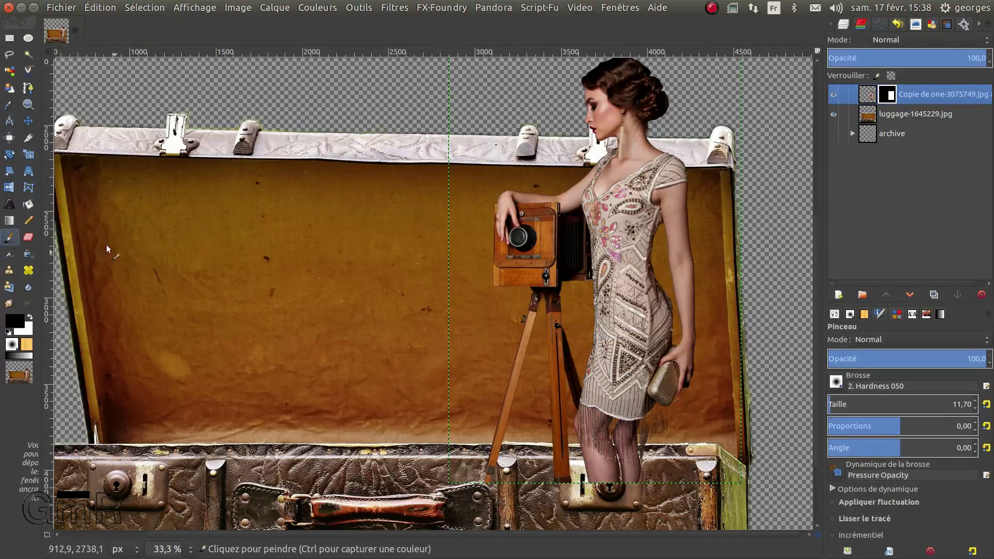
pyautogui.moveTo(835, 405); pyautogui.dragTo(845, 400)
pyautogui.click(837, 383)
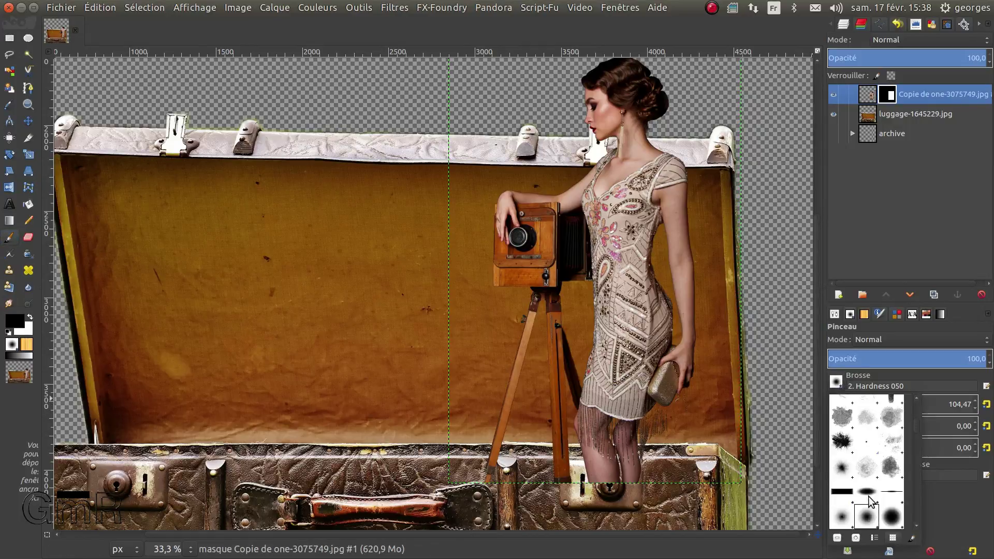
pyautogui.click(891, 518)
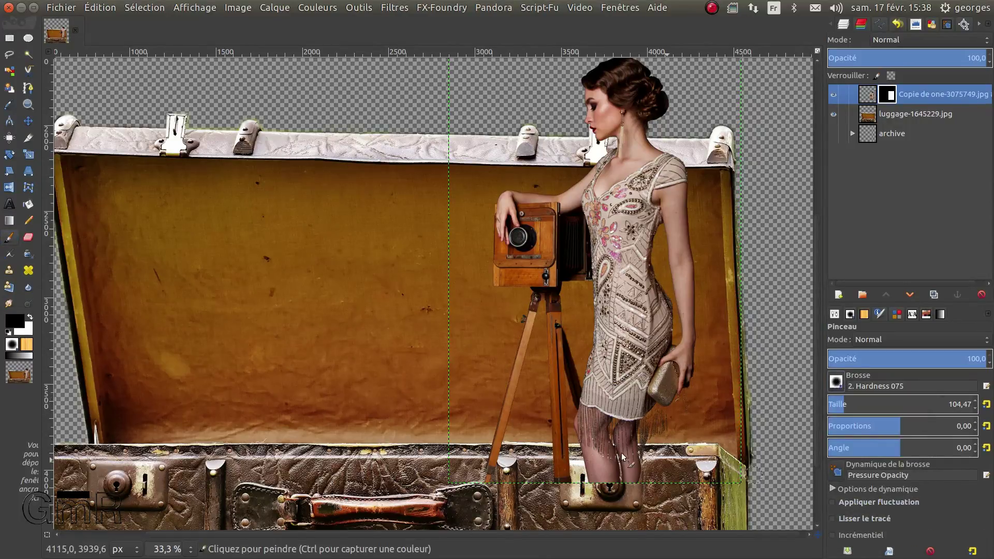
# Step: Paint black on the mask to hide the tripod feet and the woman's lower legs behind the suitcase's front edge
pyautogui.click(559, 466)
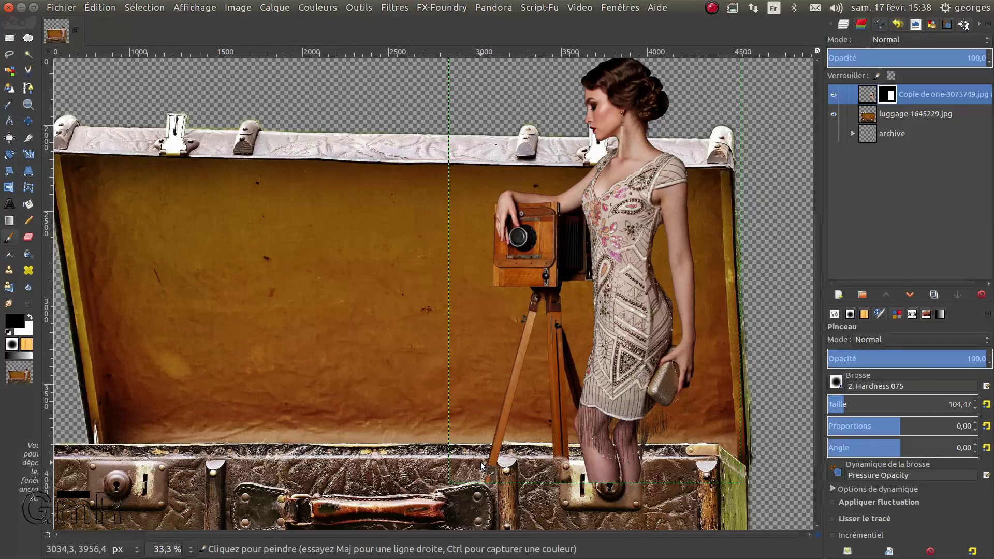
pyautogui.press('shift')
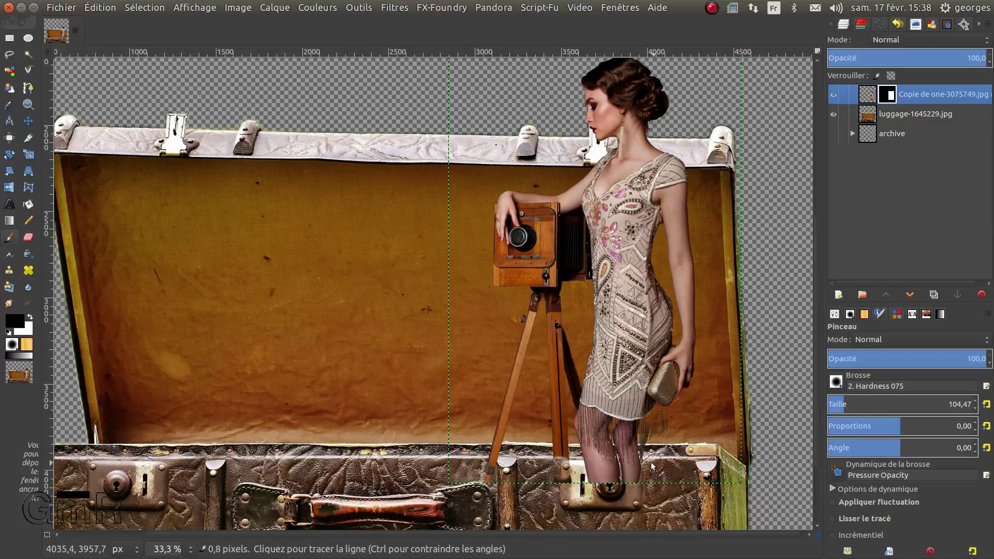
pyautogui.moveTo(591, 465)
pyautogui.mouseDown()
pyautogui.moveTo(648, 462)
pyautogui.moveTo(633, 482)
pyautogui.moveTo(588, 471)
pyautogui.moveTo(625, 471)
pyautogui.mouseUp()
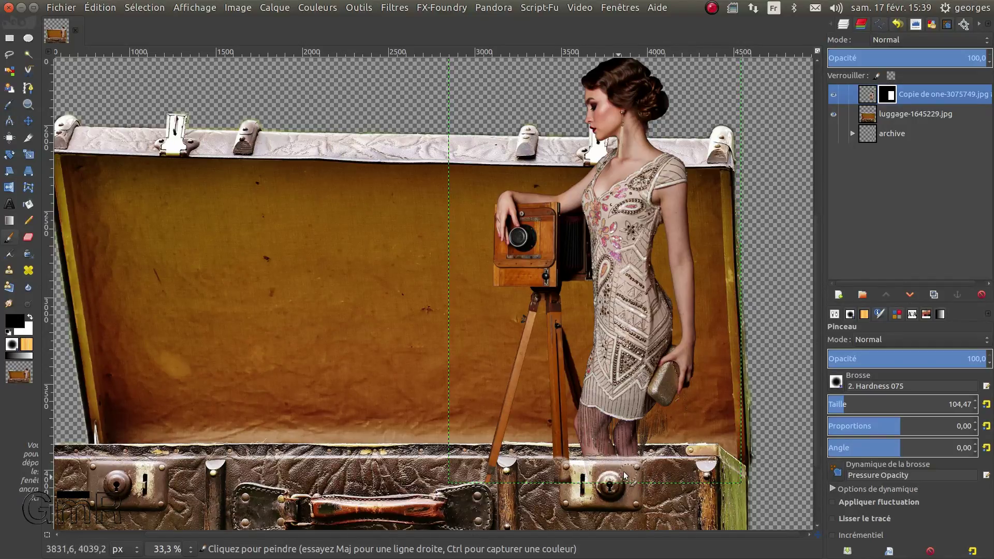
pyautogui.moveTo(465, 474); pyautogui.dragTo(492, 463)
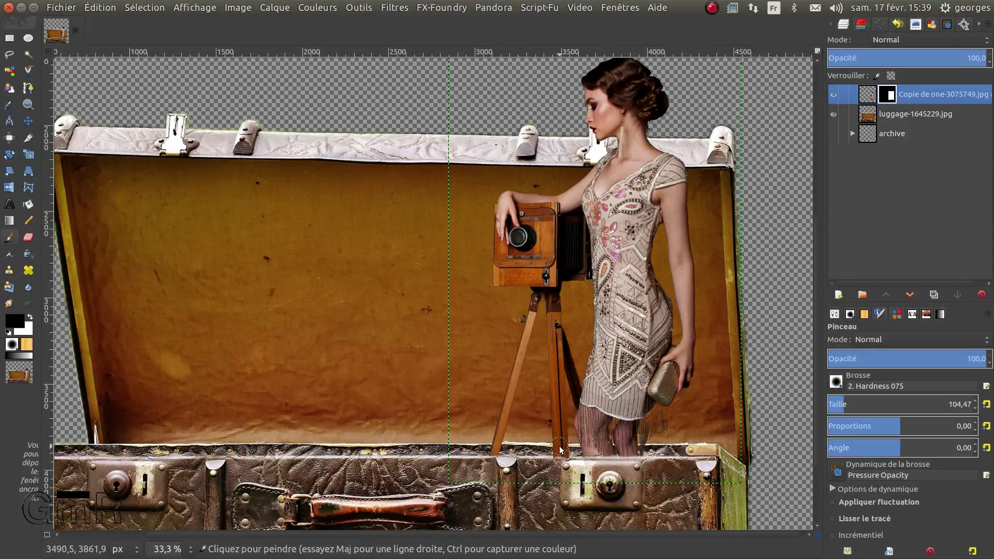
pyautogui.press('x')
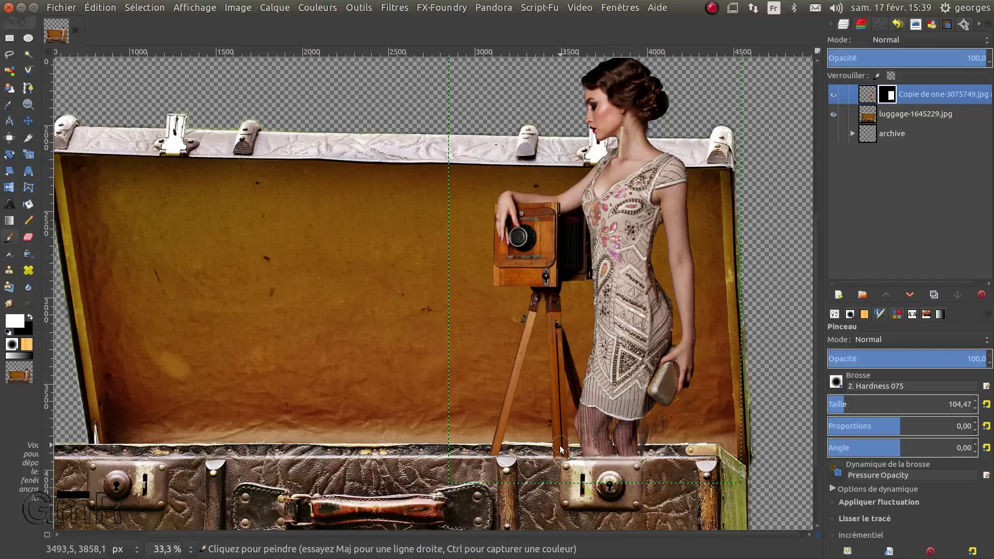
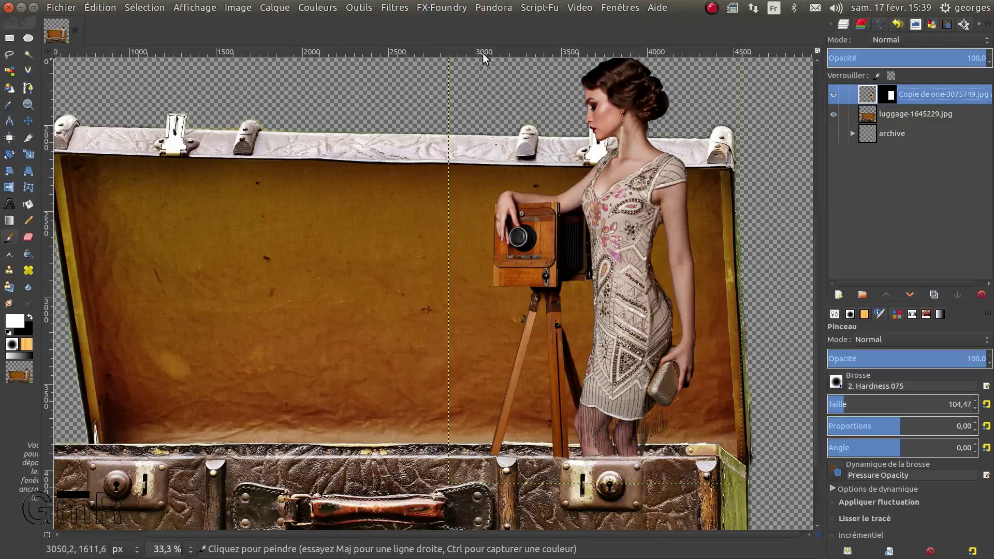
# Step: Sharpen the woman-and-camera layer with Unsharp Mask at radius 58.9, amount 0.50 and threshold 0, previewing the face
pyautogui.click(400, 9)
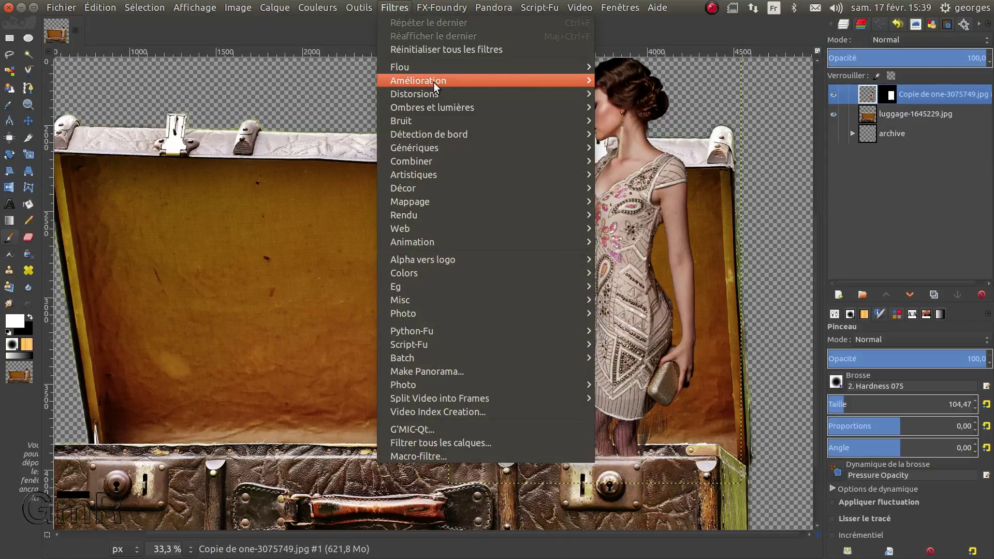
pyautogui.moveTo(585, 83)
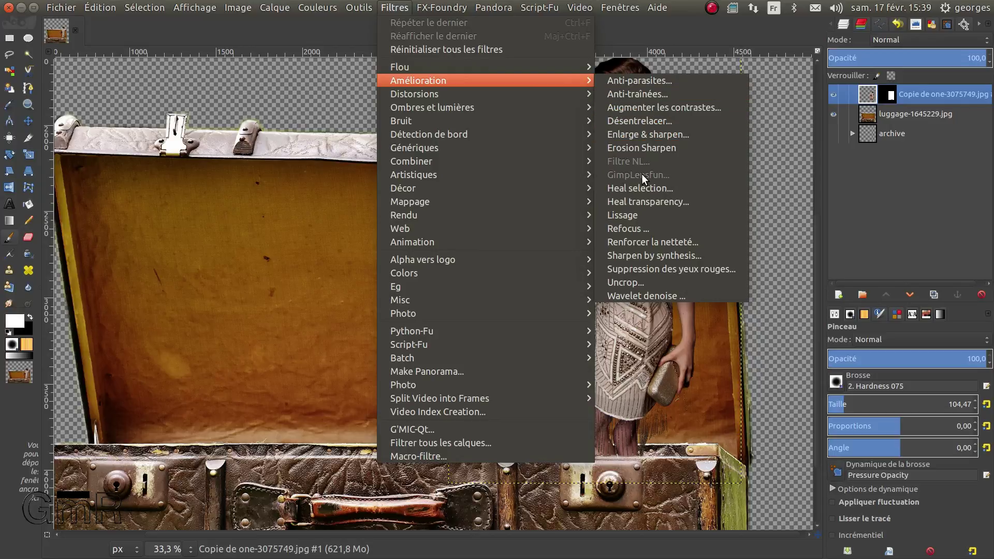
pyautogui.click(649, 241)
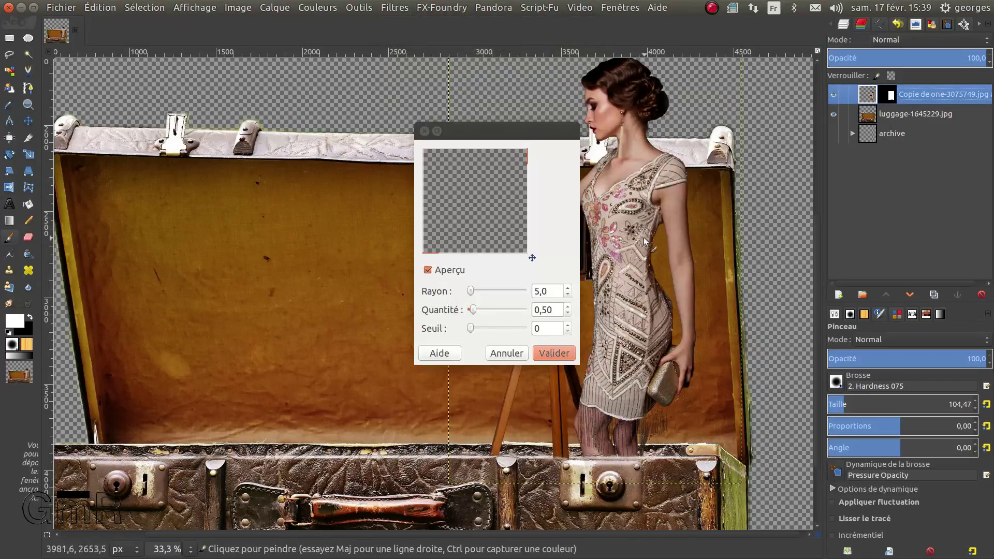
pyautogui.moveTo(483, 222); pyautogui.dragTo(502, 193)
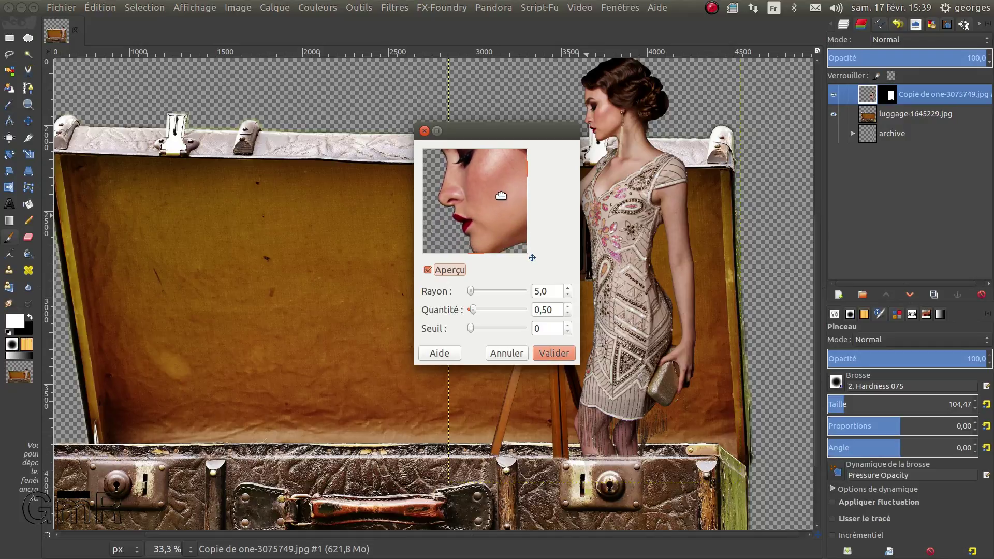
pyautogui.moveTo(470, 289); pyautogui.dragTo(478, 292)
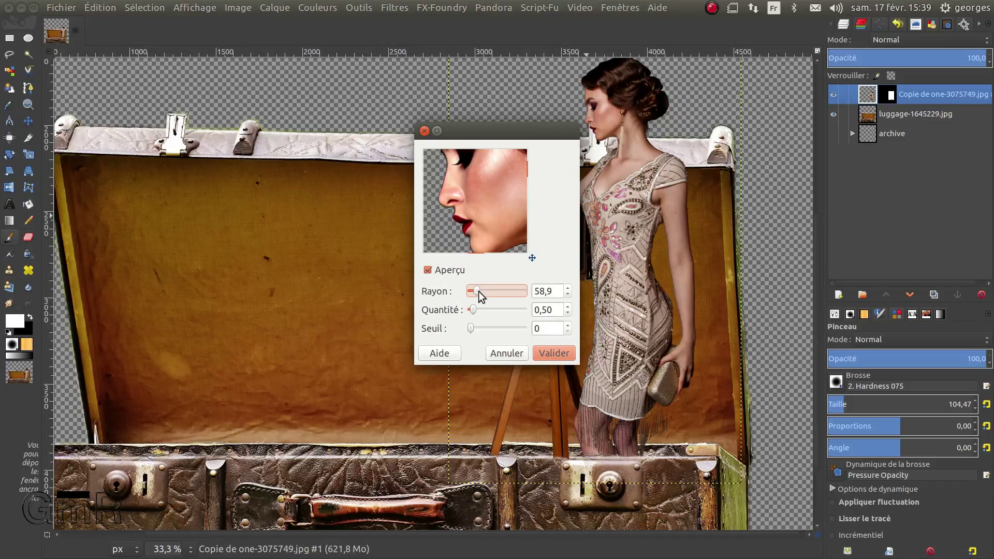
pyautogui.moveTo(510, 211); pyautogui.dragTo(500, 225)
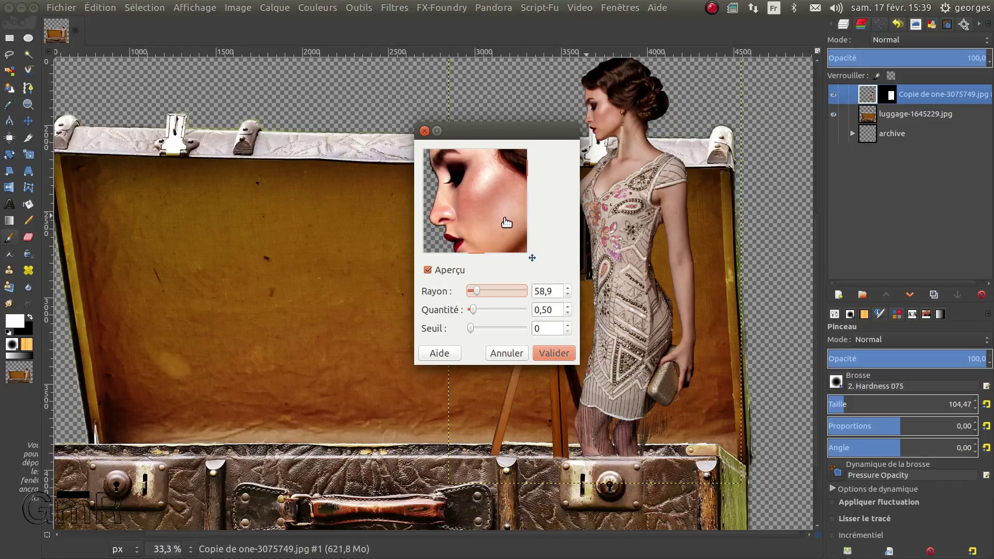
pyautogui.click(550, 352)
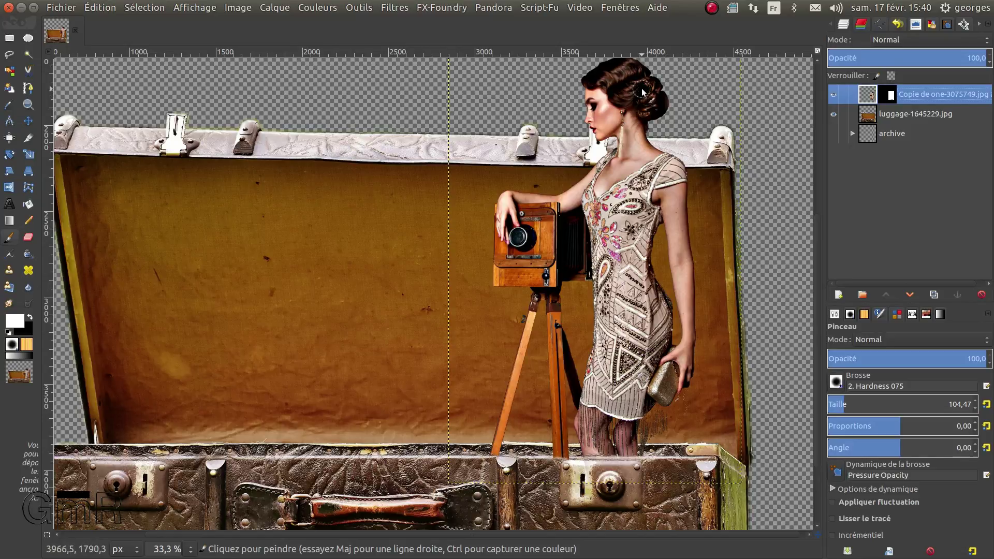
# Step: Hide the woman-and-camera layer and duplicate the luggage-1645229.jpg layer
pyautogui.click(833, 94)
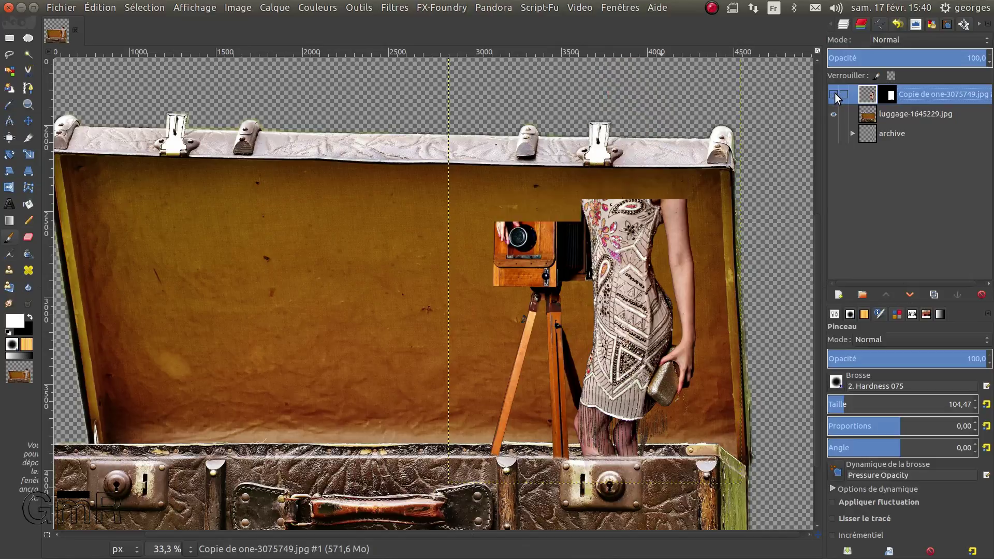
pyautogui.click(868, 120)
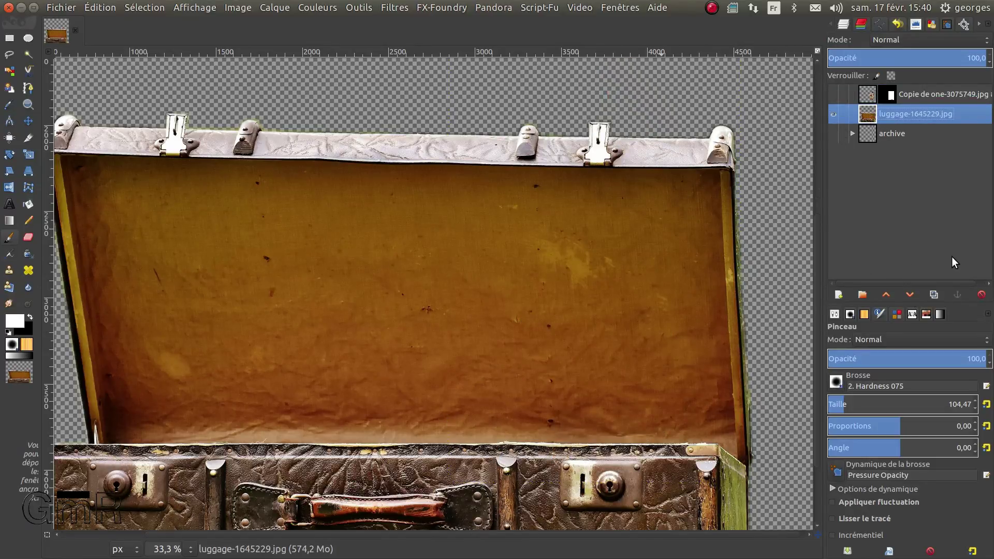
pyautogui.click(933, 294)
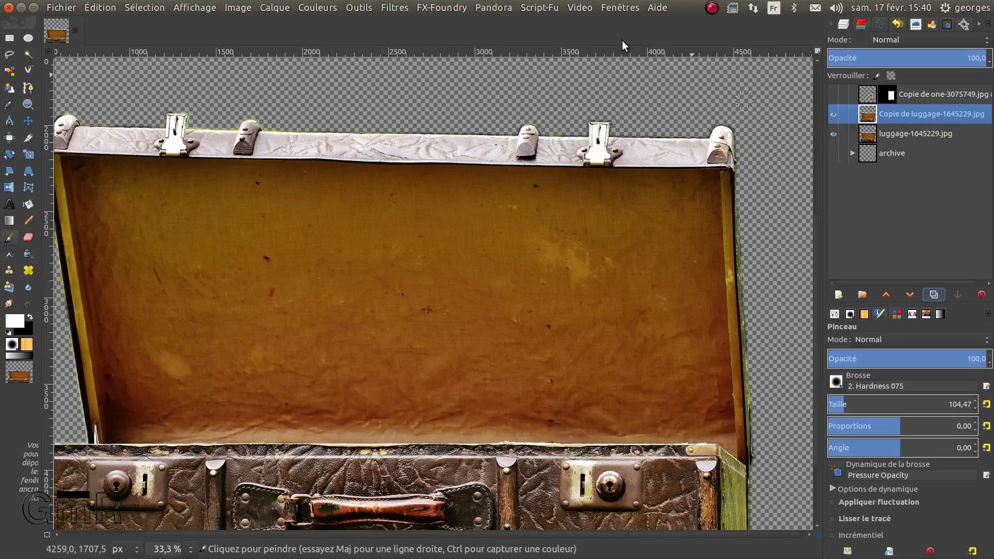
# Step: Apply a Gaussian blur of 5.0 px horizontally and vertically with the RLE method to the duplicated suitcase layer
pyautogui.click(396, 7)
pyautogui.moveTo(408, 82)
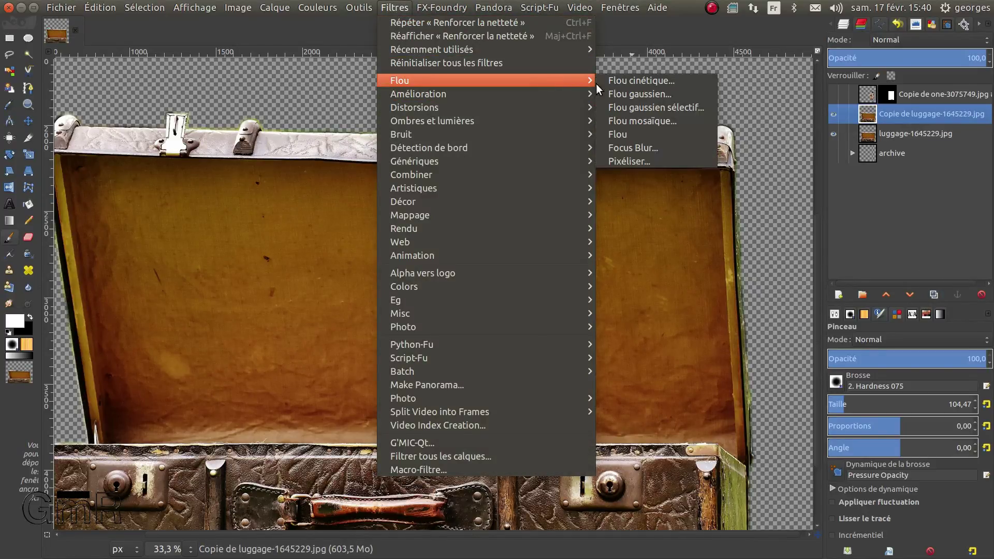
pyautogui.click(626, 95)
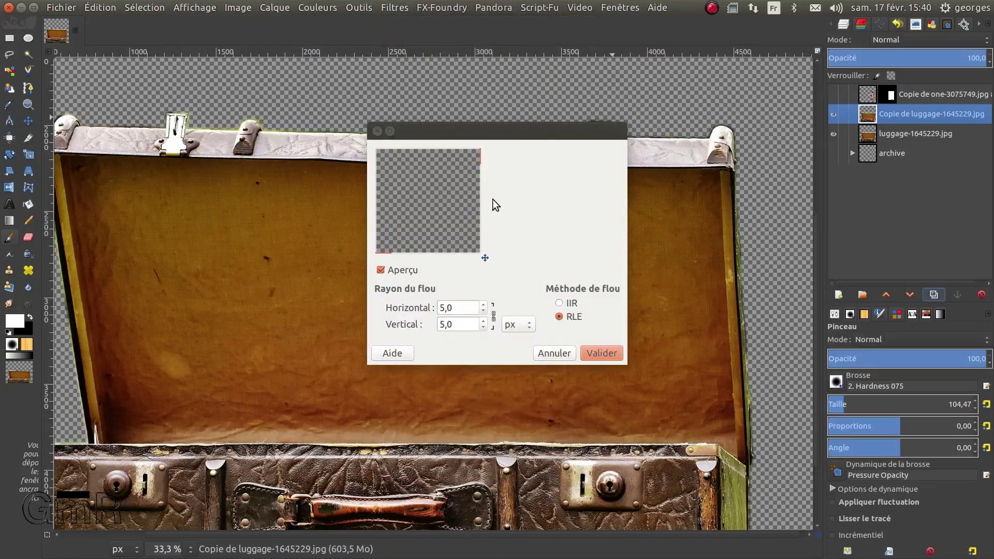
pyautogui.moveTo(460, 224); pyautogui.dragTo(411, 213)
pyautogui.moveTo(406, 246); pyautogui.dragTo(433, 250)
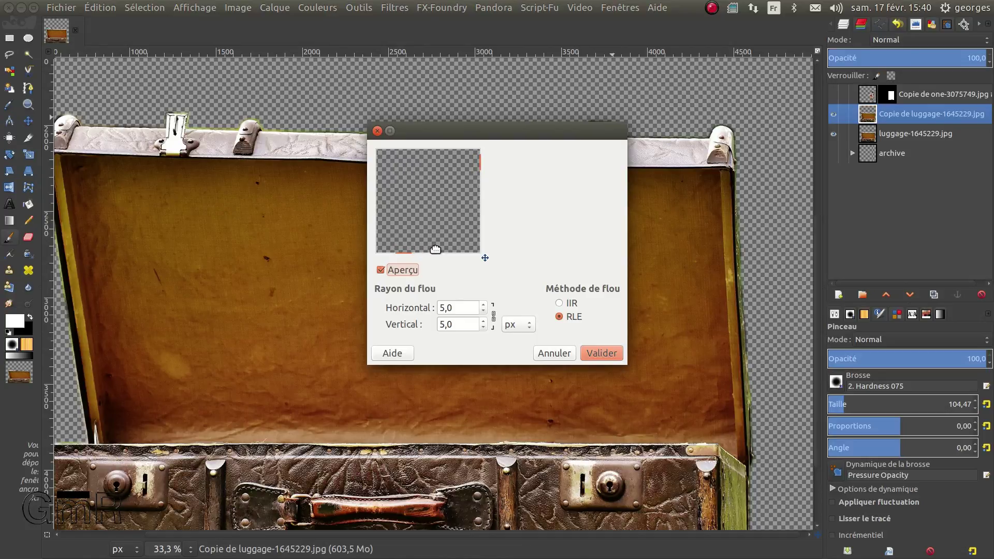
pyautogui.moveTo(479, 185)
pyautogui.moveTo(479, 185); pyautogui.dragTo(482, 194)
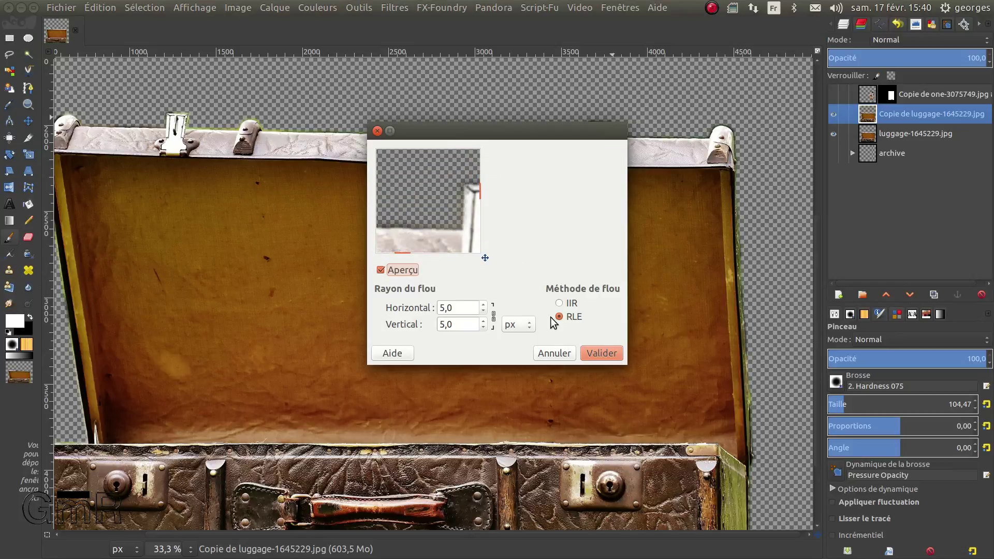
pyautogui.moveTo(464, 241); pyautogui.dragTo(447, 233)
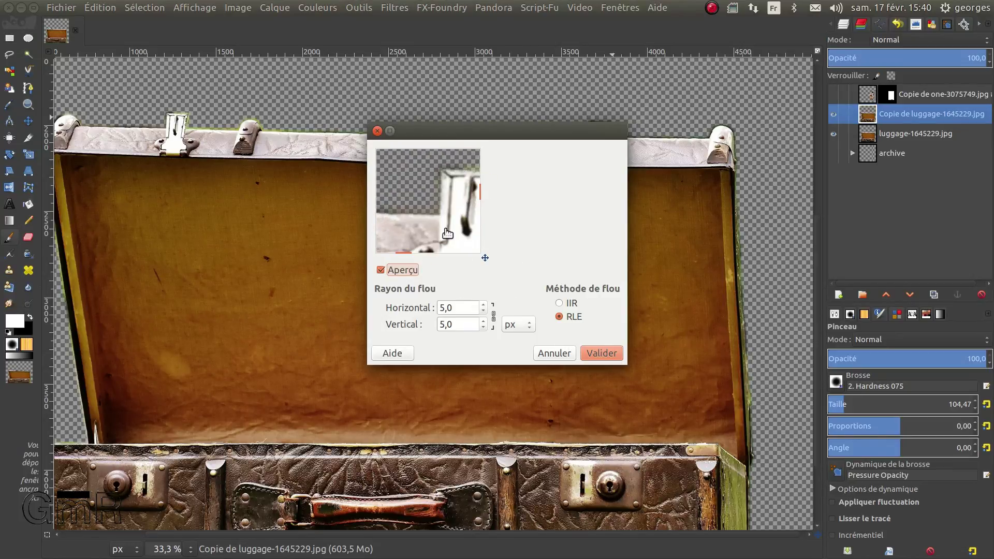
pyautogui.click(603, 351)
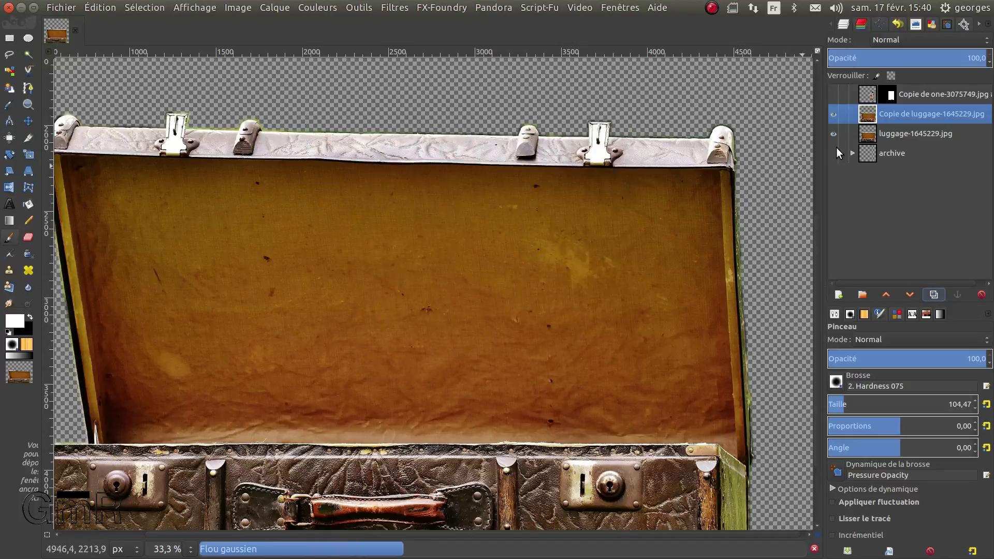
# Step: Add a white, full-opacity layer mask to the blurred suitcase copy and choose the Gradient tool
pyautogui.rightClick(903, 116)
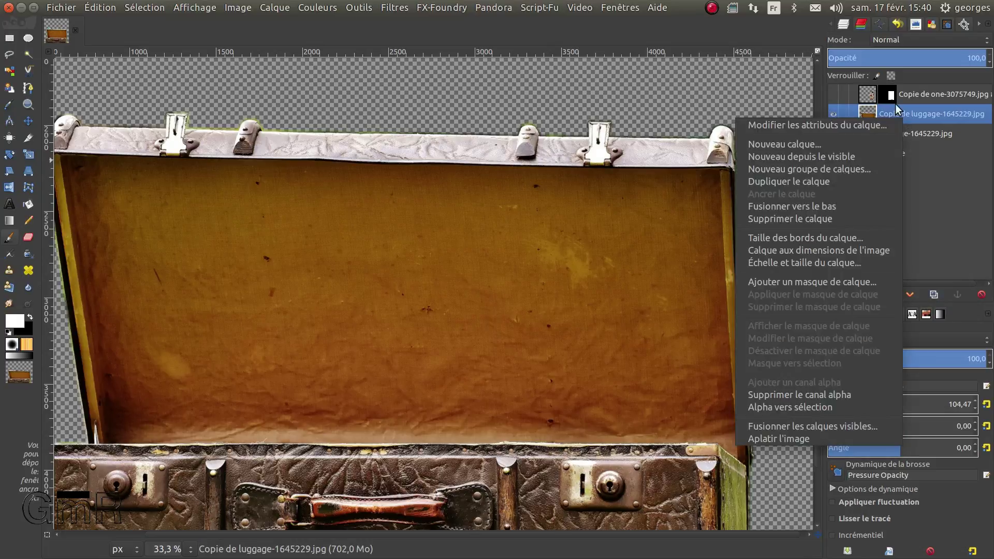
pyautogui.click(828, 284)
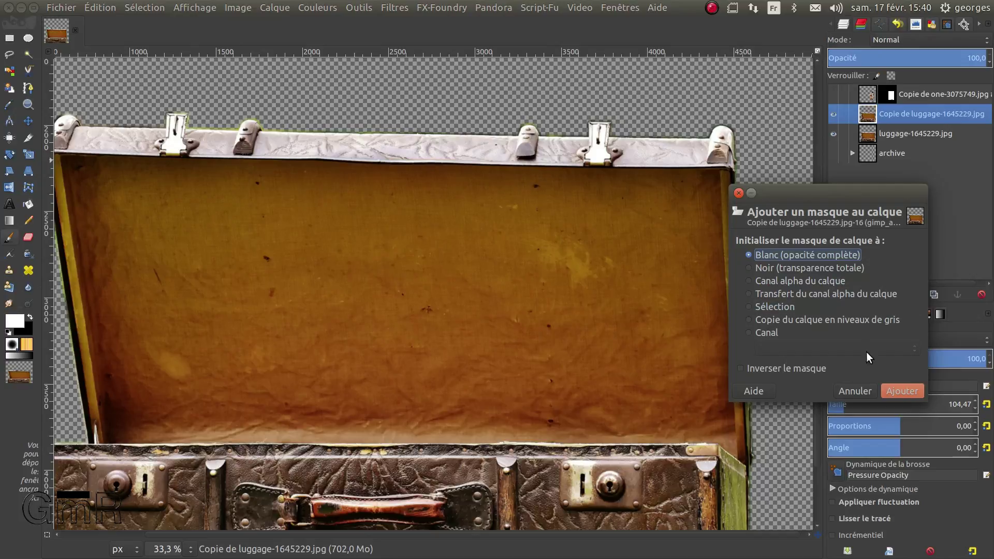
pyautogui.click(900, 392)
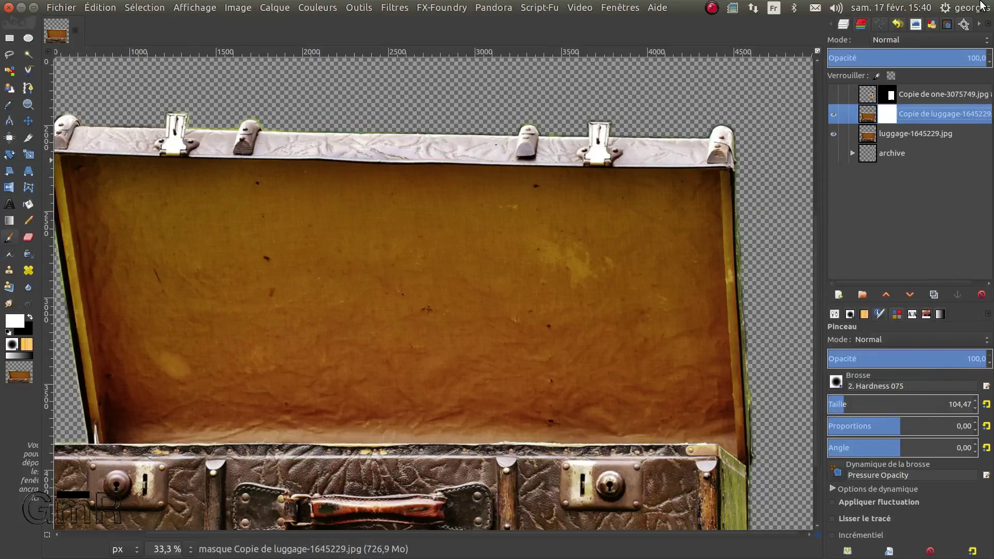
pyautogui.click(16, 225)
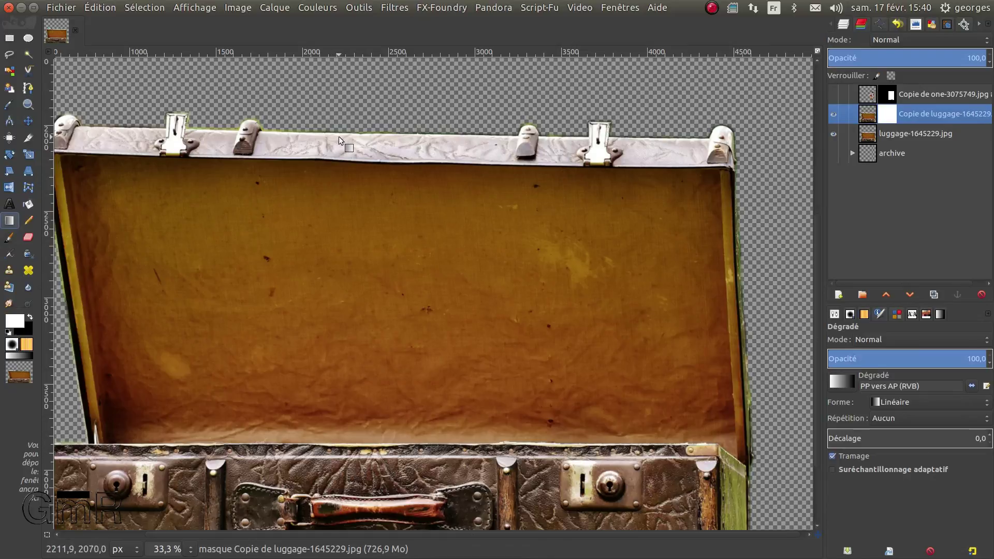
# Step: Try long vertical white-to-black linear gradients in both directions on the copy's mask, checking them with the original suitcase layer hidden
pyautogui.moveTo(349, 118); pyautogui.dragTo(347, 329)
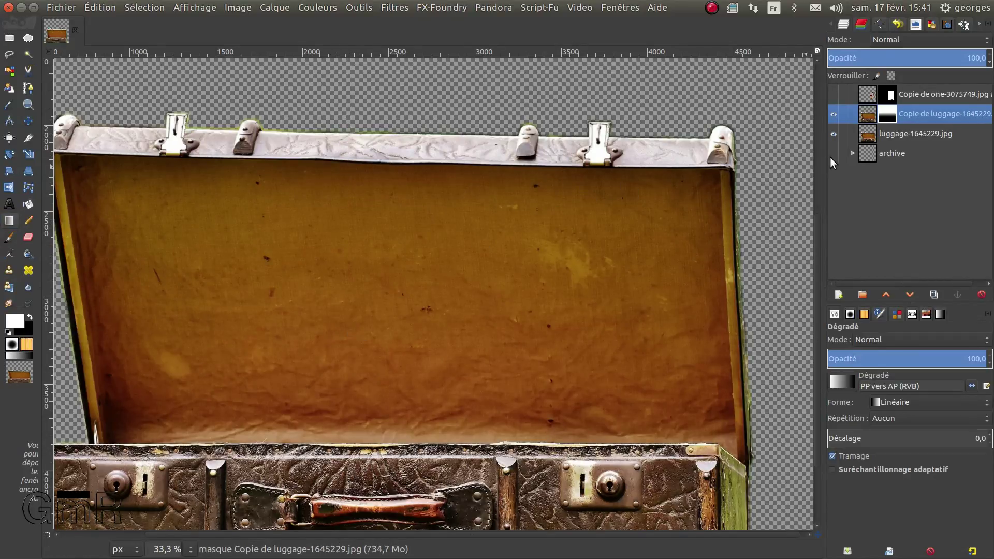
pyautogui.click(833, 134)
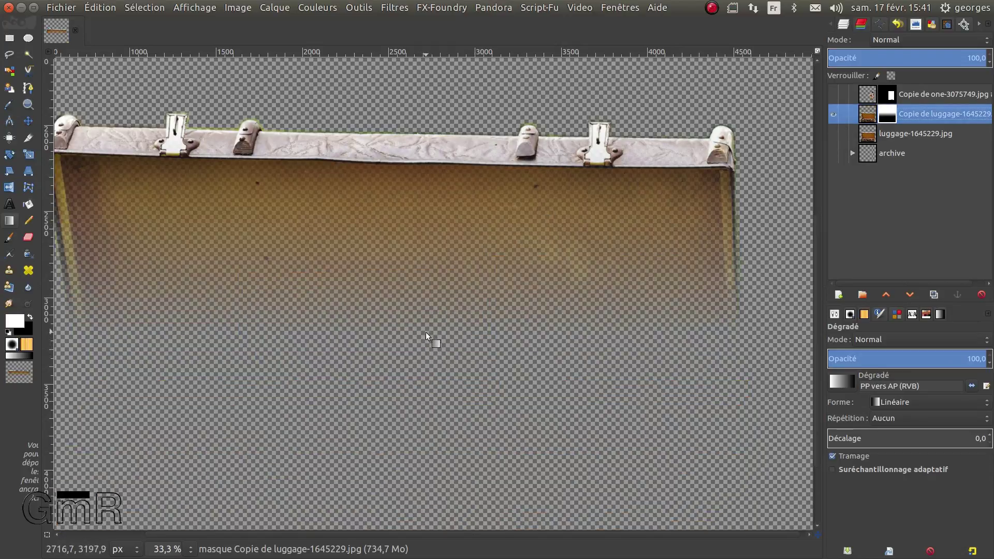
pyautogui.moveTo(423, 366); pyautogui.dragTo(419, 174)
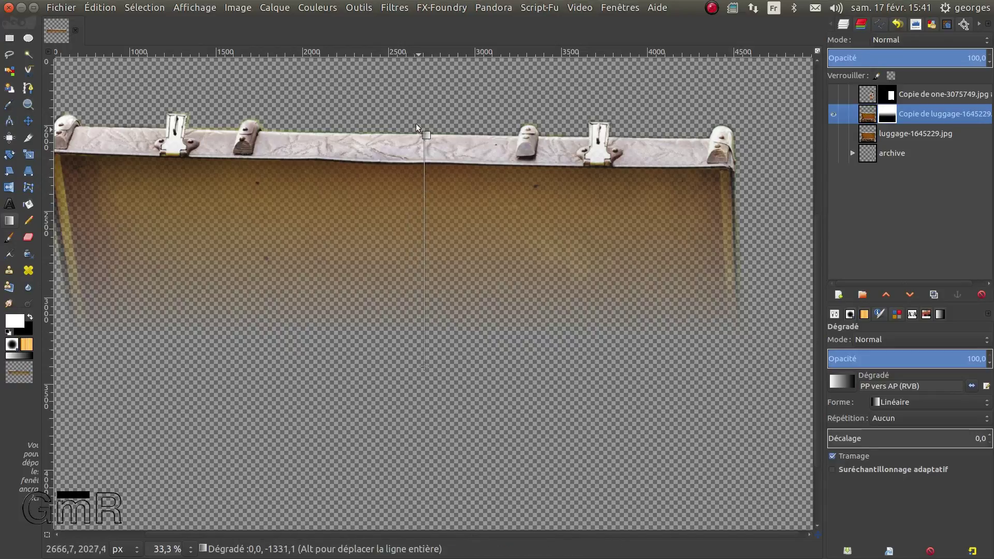
pyautogui.moveTo(414, 98); pyautogui.dragTo(414, 98)
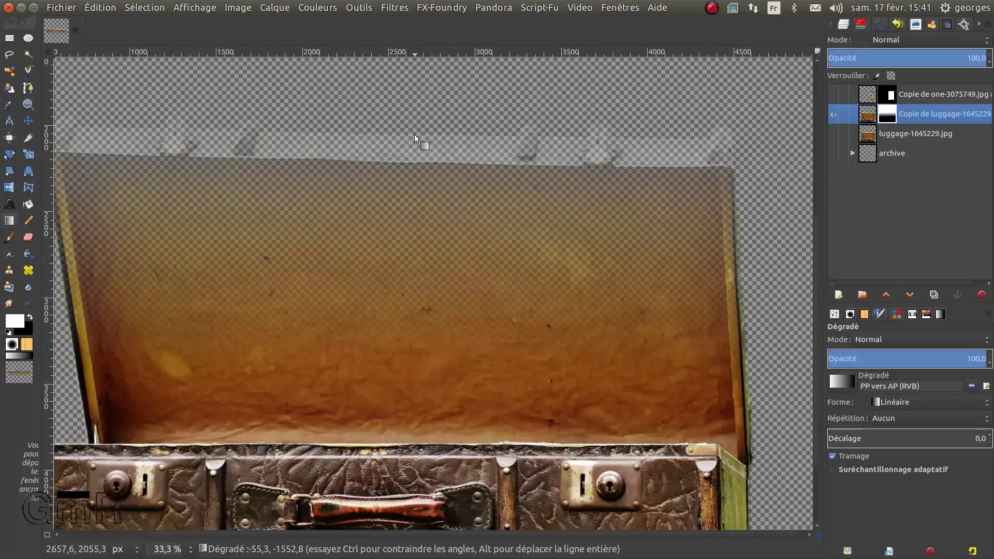
pyautogui.click(834, 133)
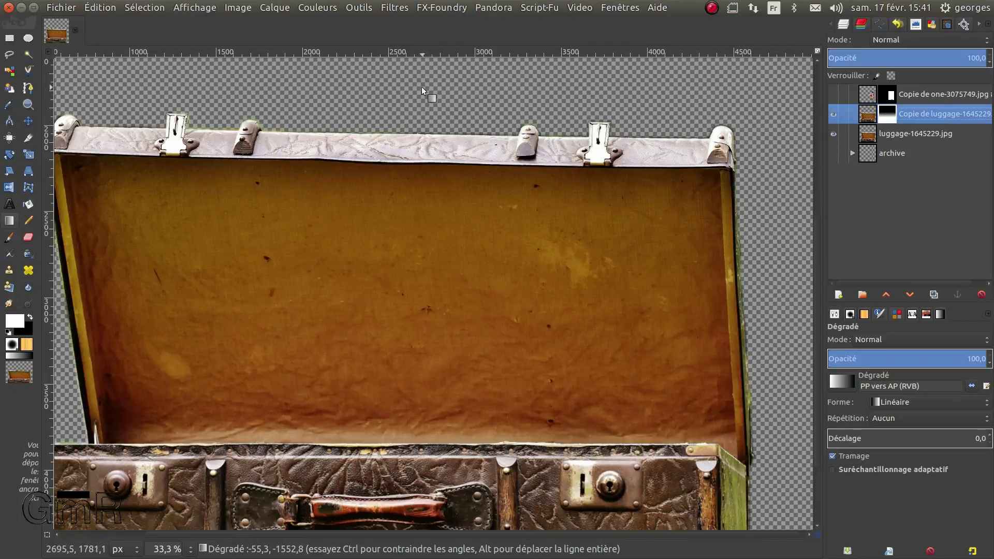
pyautogui.moveTo(423, 86); pyautogui.dragTo(404, 356)
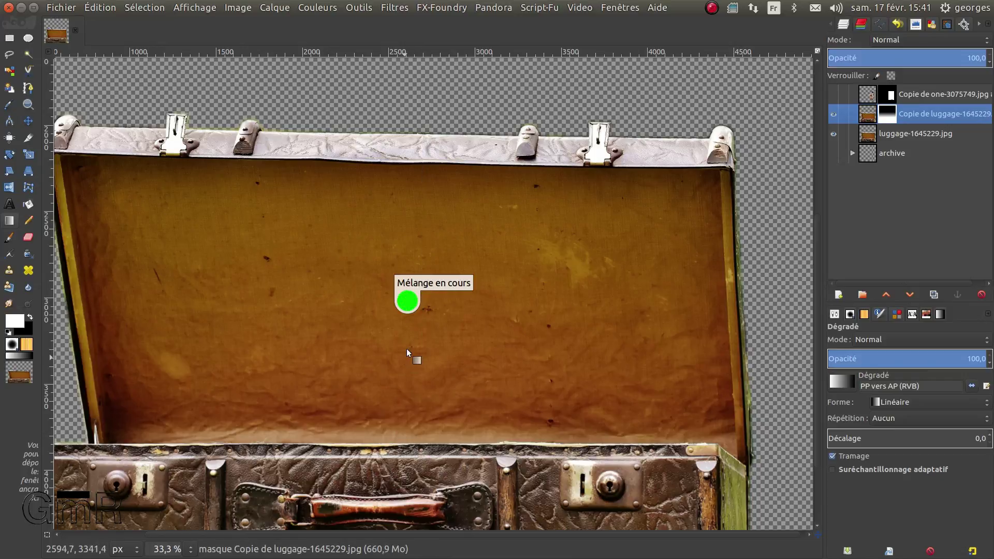
# Step: Apply a short vertical white-to-black gradient to the mask, keeping the blur on the lid's upper part, and hide the original suitcase layer
pyautogui.moveTo(399, 283); pyautogui.dragTo(406, 238)
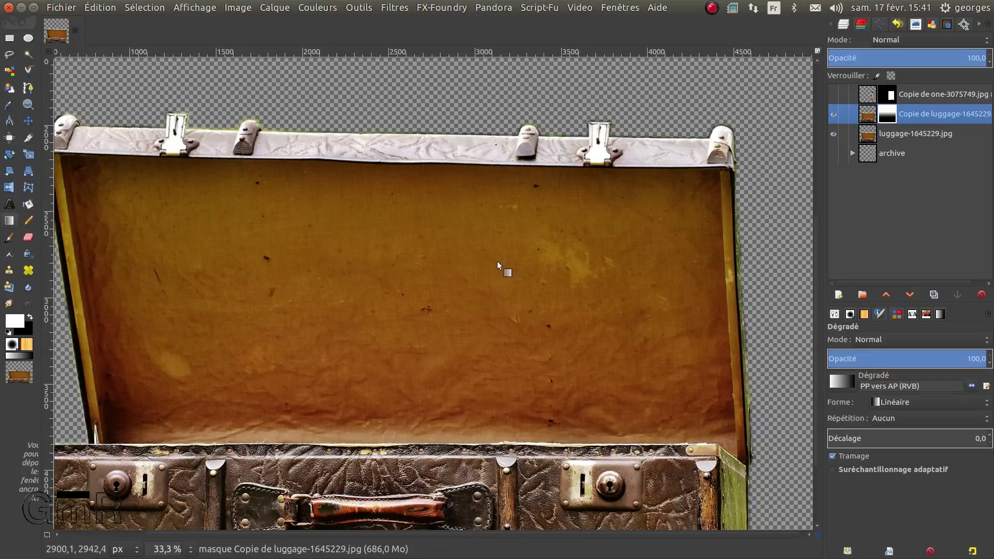
pyautogui.click(833, 134)
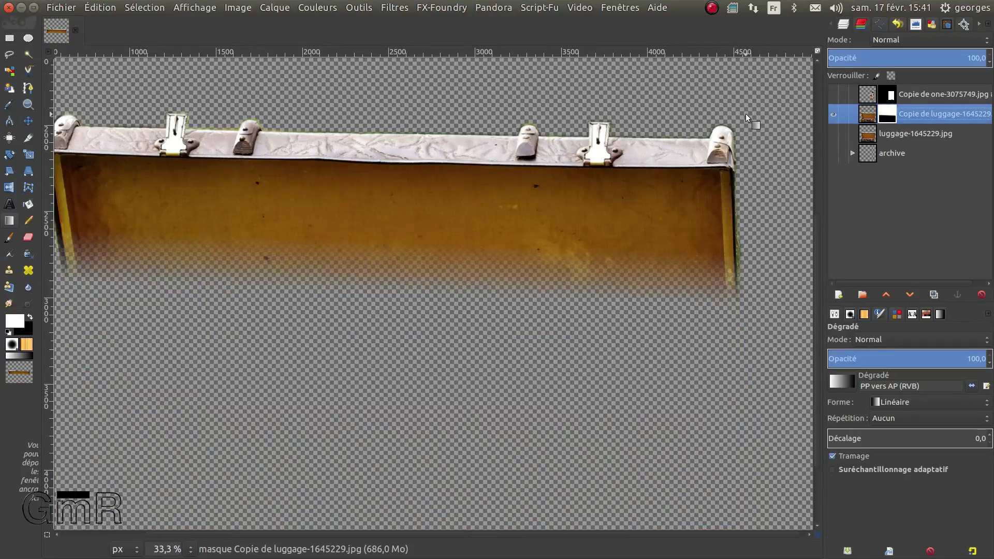
# Step: Examine the lid's upper edge up close, show the original suitcase layer again and toggle the blurred copy to compare
pyautogui.hotkey('ctrl', 'm')
pyautogui.scroll(1, 381, 88)
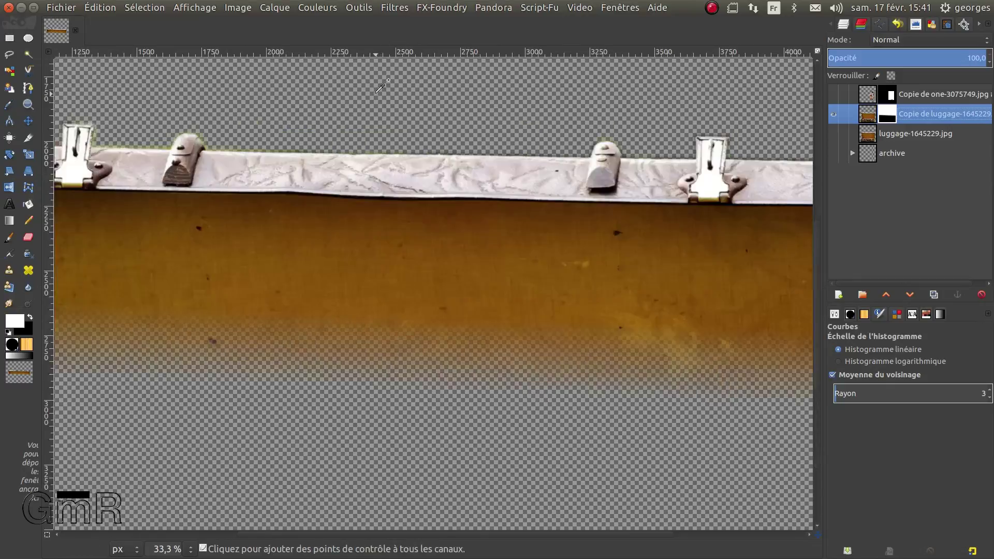
pyautogui.scroll(3, 381, 88)
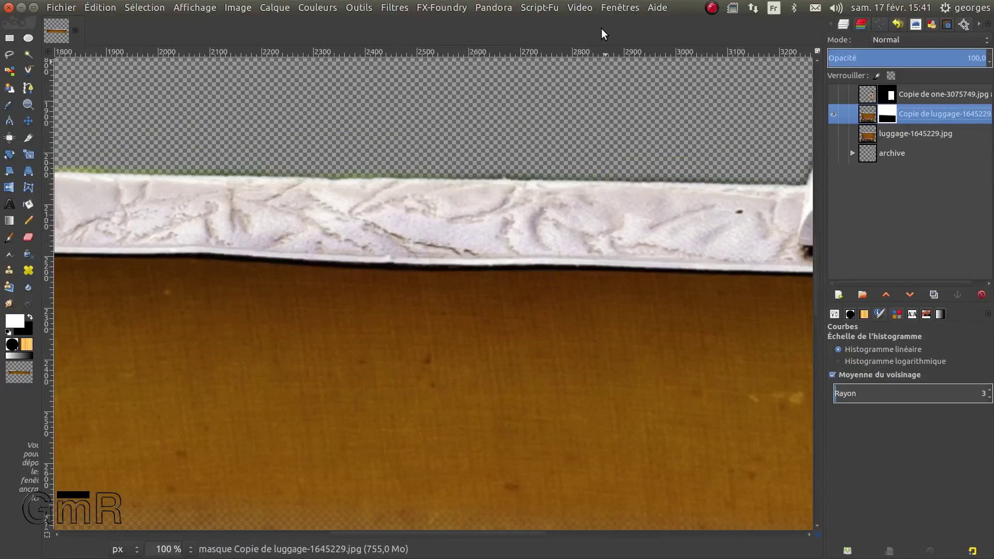
pyautogui.press('g')
pyautogui.hscroll(6, 661, 262)
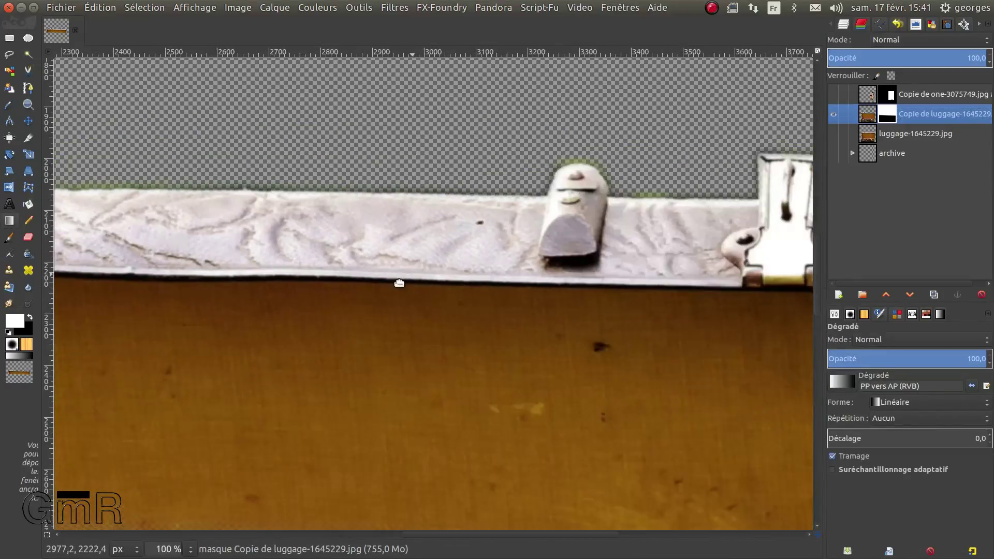
pyautogui.click(834, 133)
pyautogui.click(833, 112)
pyautogui.click(834, 110)
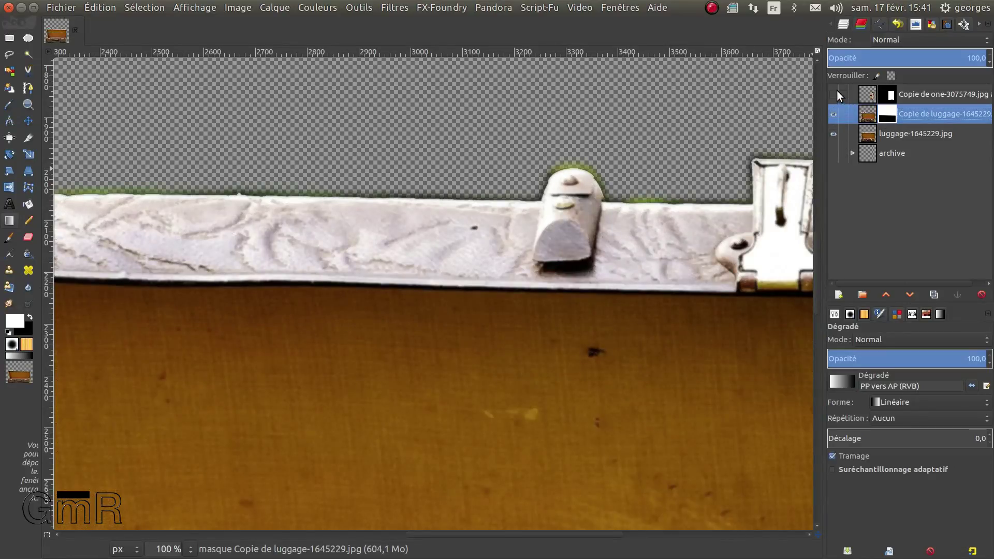
# Step: Show the woman-and-camera layer to compare her sharpness with the blurred lid, and hide it again
pyautogui.click(834, 93)
pyautogui.press('c')
pyautogui.press('-')
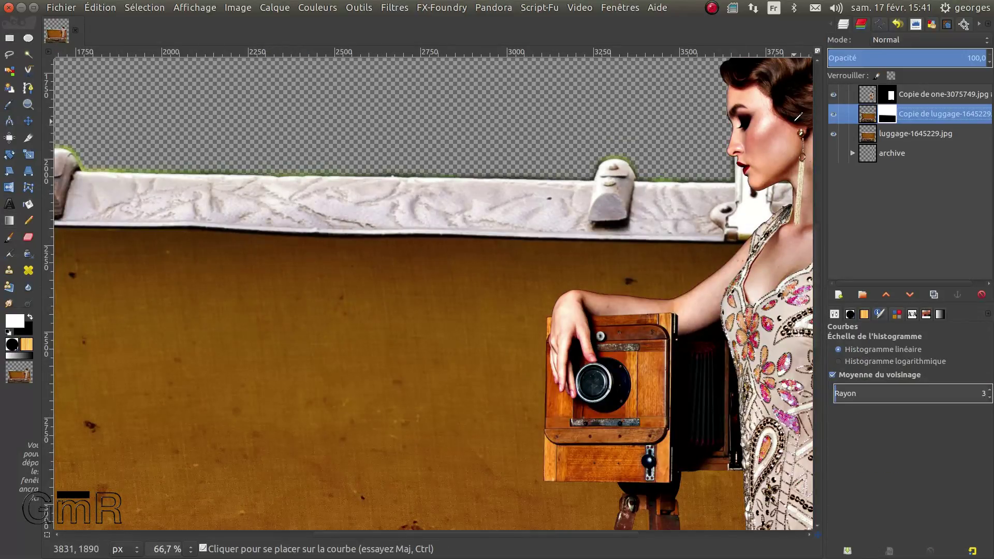
pyautogui.press('g')
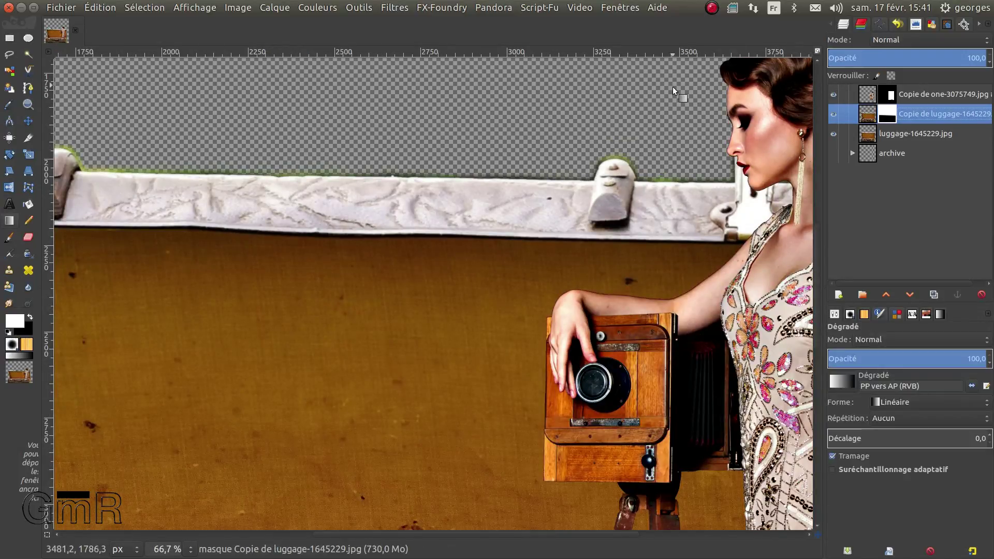
pyautogui.click(834, 94)
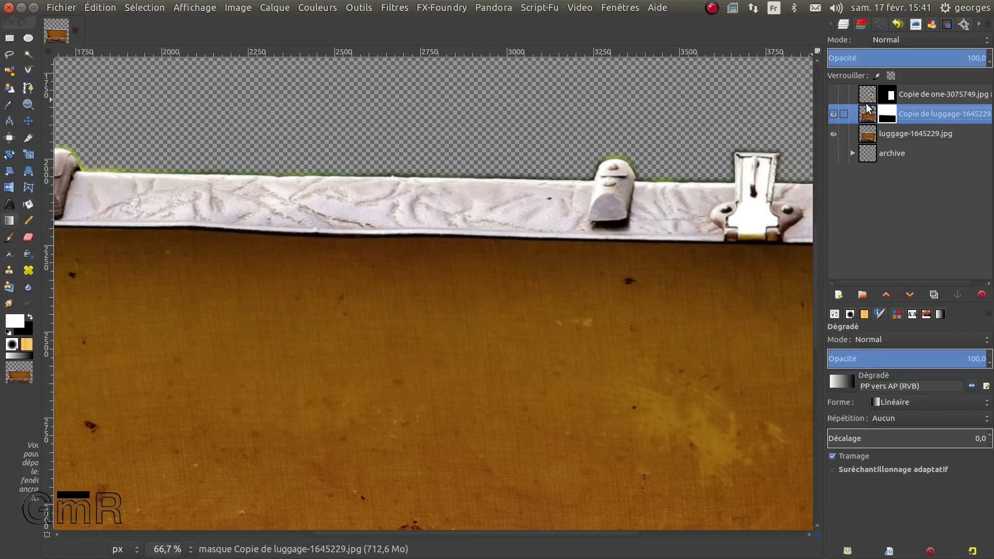
# Step: Merge the blurred suitcase copy down into the luggage-1645229.jpg layer and select the merged layer's opaque area from its alpha channel
pyautogui.hotkey('ctrl', 'm')
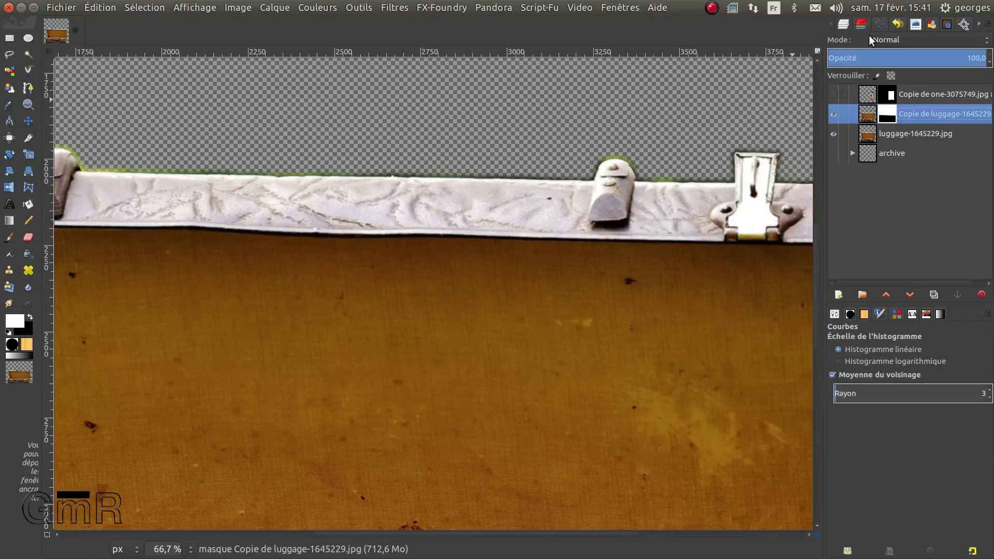
pyautogui.rightClick(868, 113)
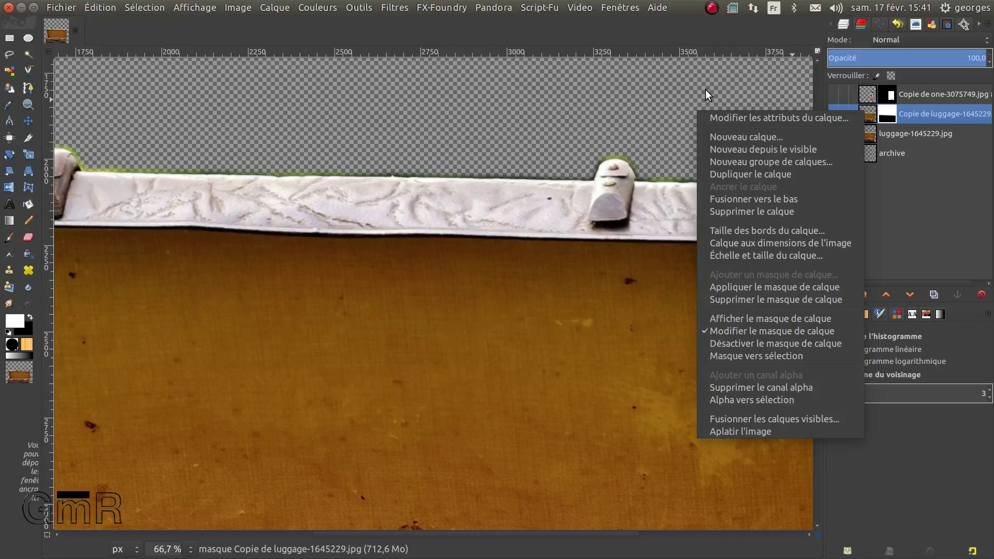
pyautogui.click(741, 199)
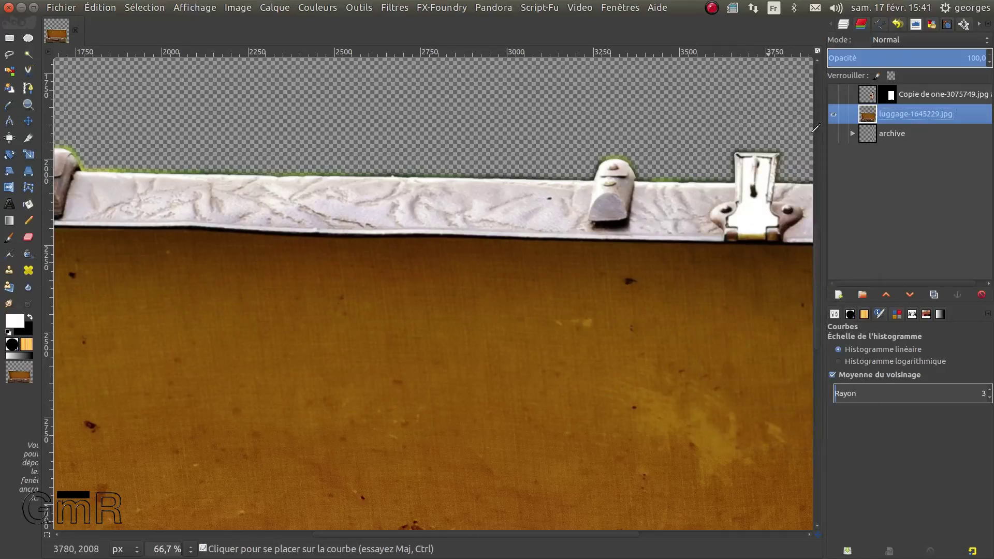
pyautogui.rightClick(869, 115)
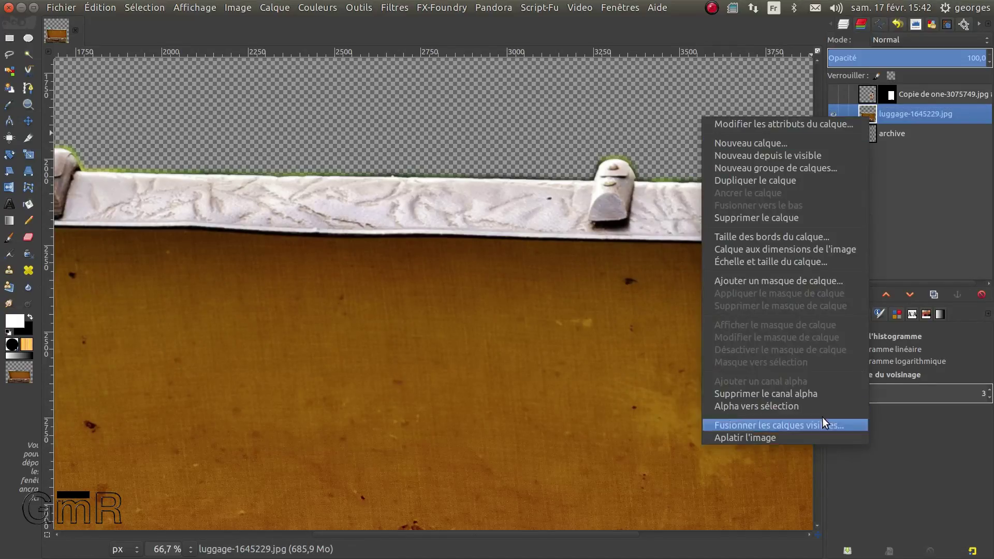
pyautogui.click(811, 407)
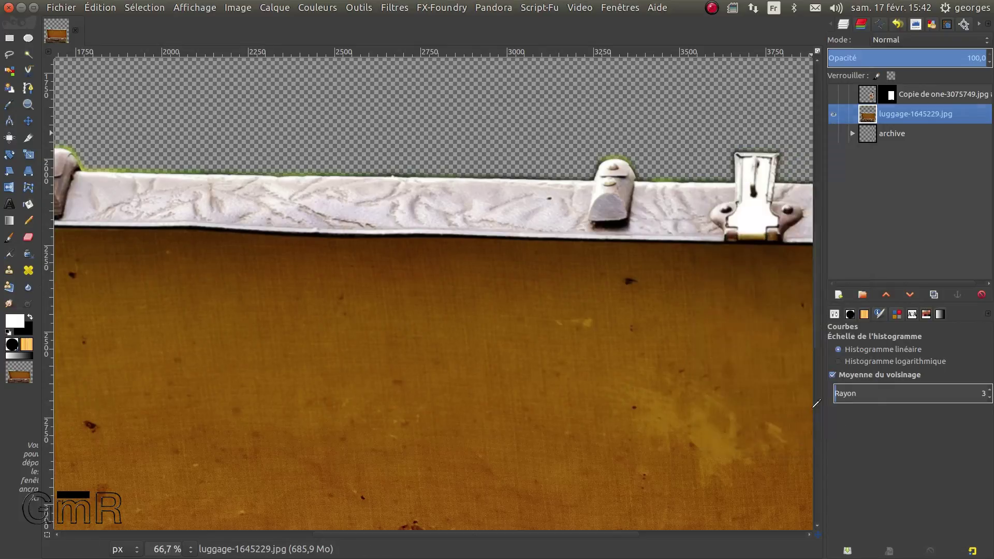
# Step: Try growing the suitcase selection by 2 px and deleting its contents, and undo the deletion
pyautogui.click(142, 7)
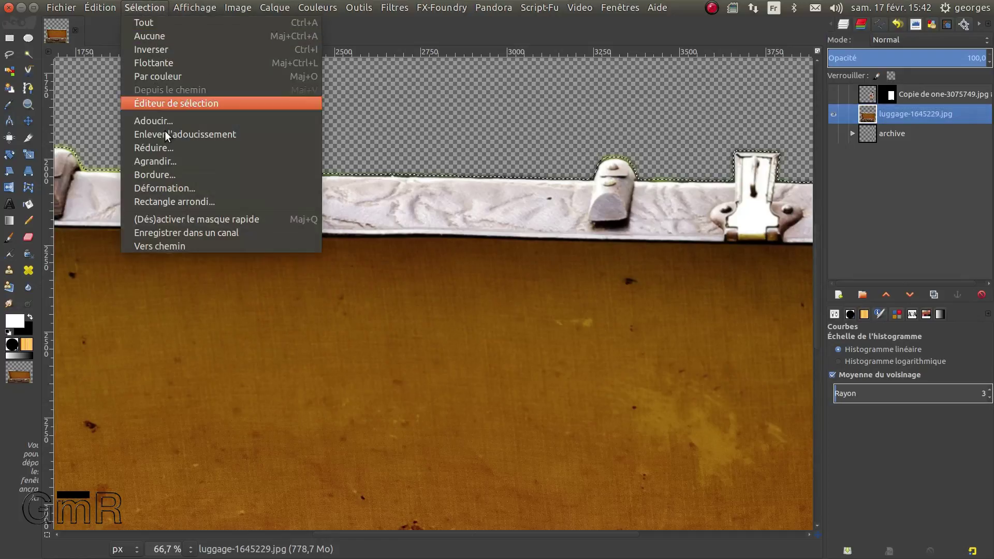
pyautogui.click(169, 160)
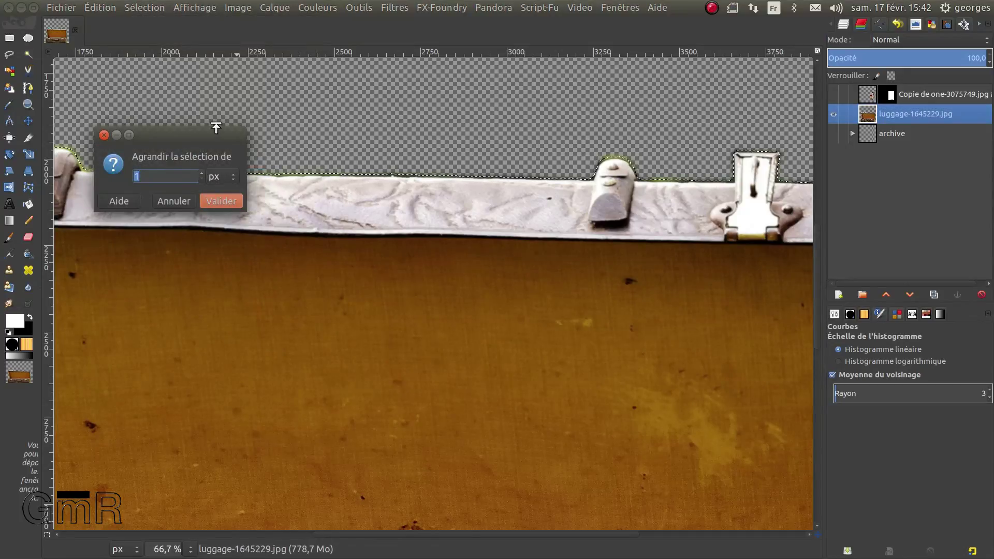
pyautogui.write('2')
pyautogui.press('Return')
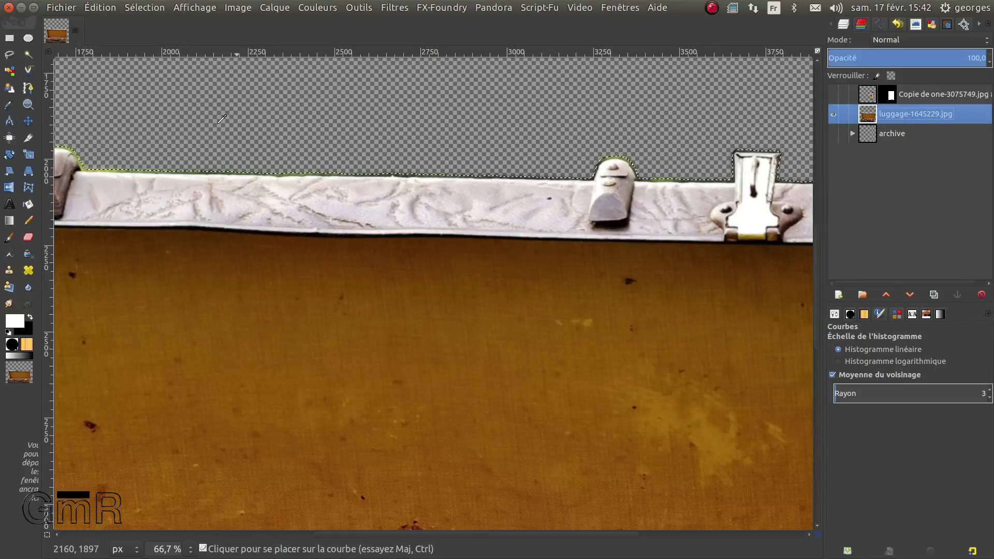
pyautogui.press('Delete')
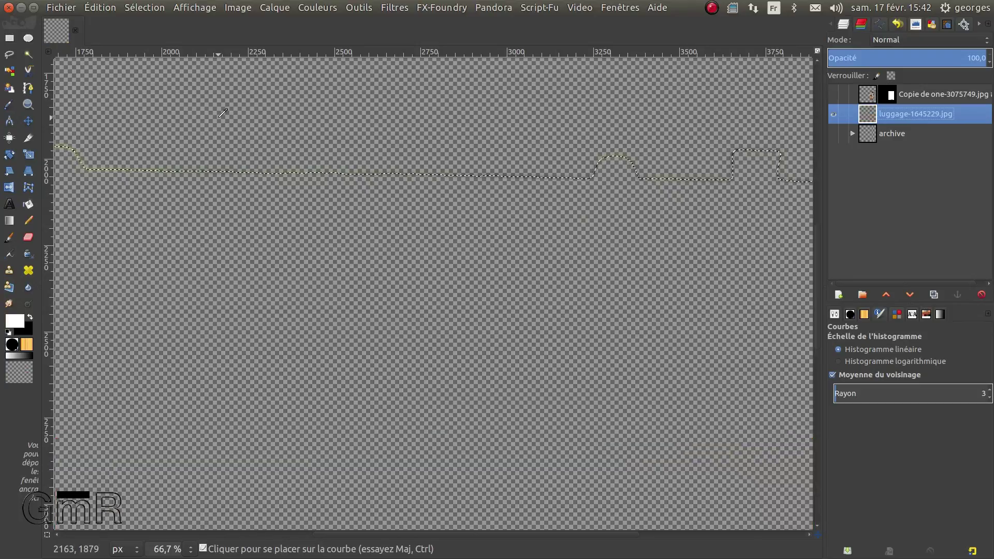
pyautogui.hotkey('ctrl', 'z')
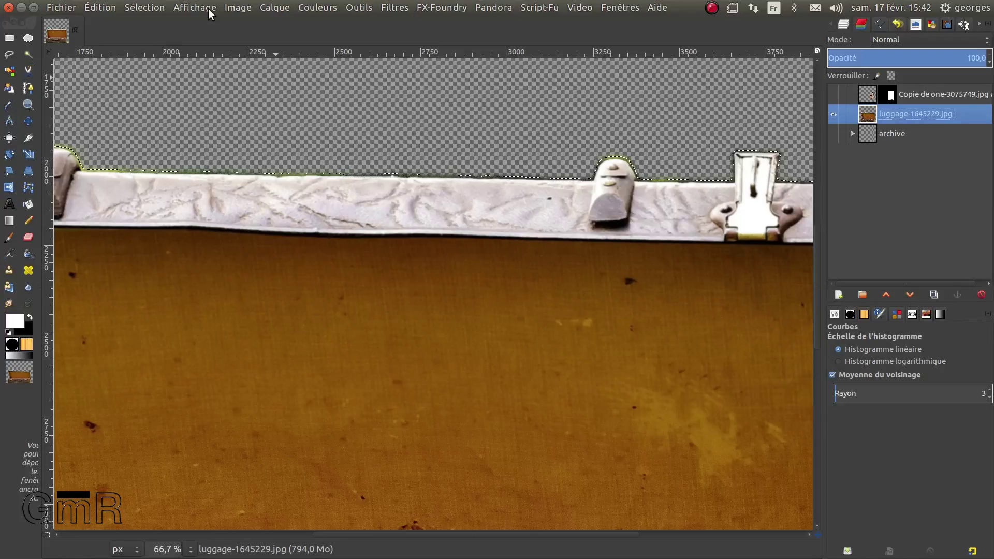
# Step: Grow the selection of the area around the suitcase by 5 px, clear the green fringe along its edge, and deselect
pyautogui.click(133, 10)
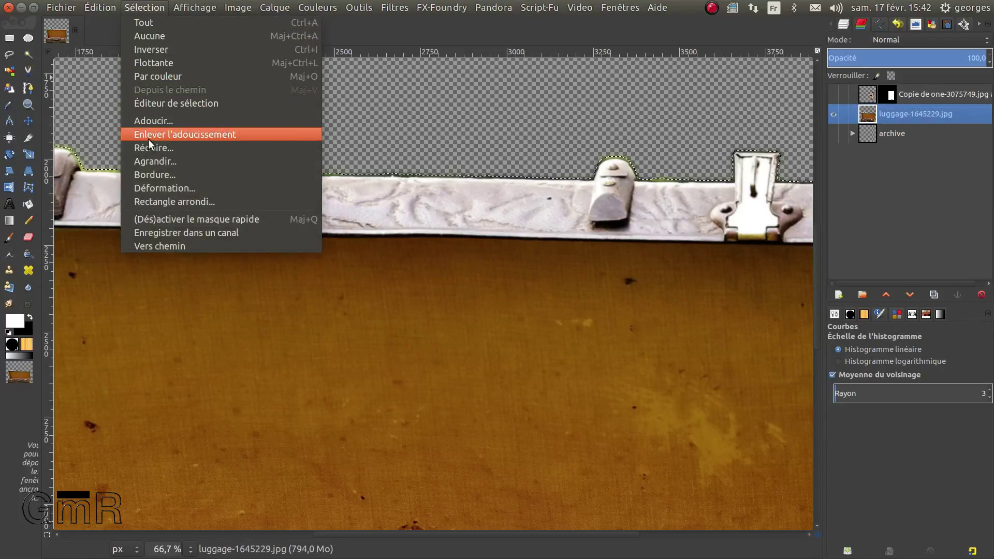
pyautogui.click(156, 161)
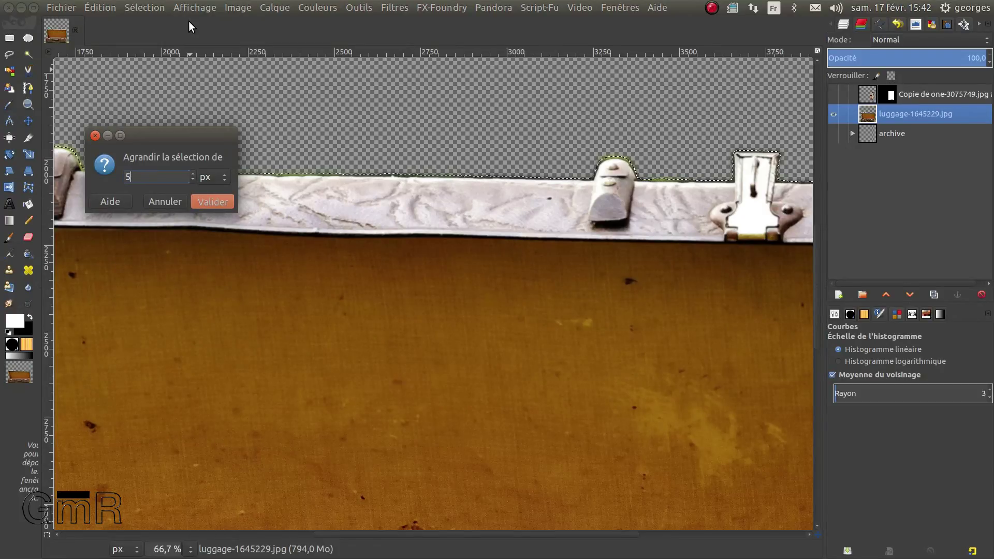
pyautogui.press('Return')
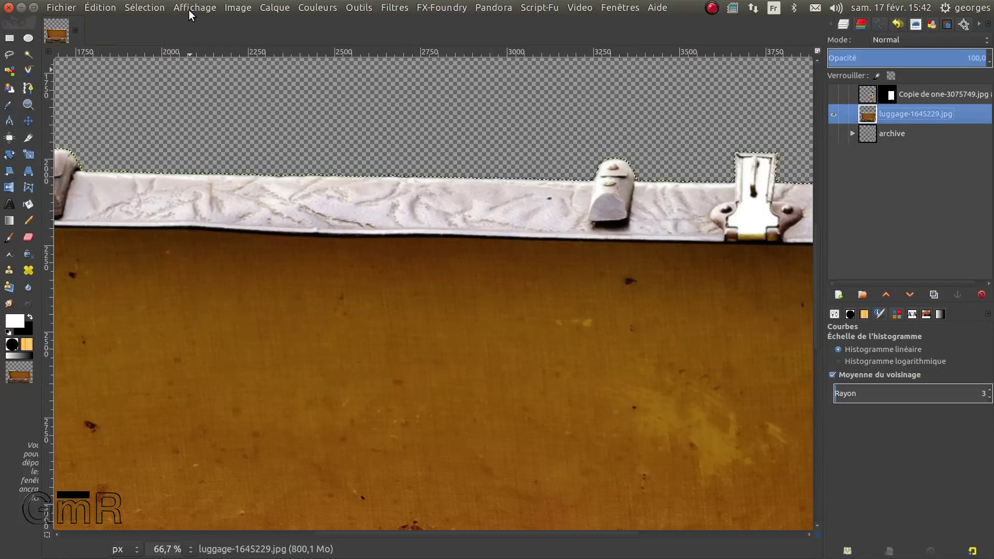
pyautogui.hotkey('ctrl', 'shift', 'a')
pyautogui.scroll(-5, 666, 191)
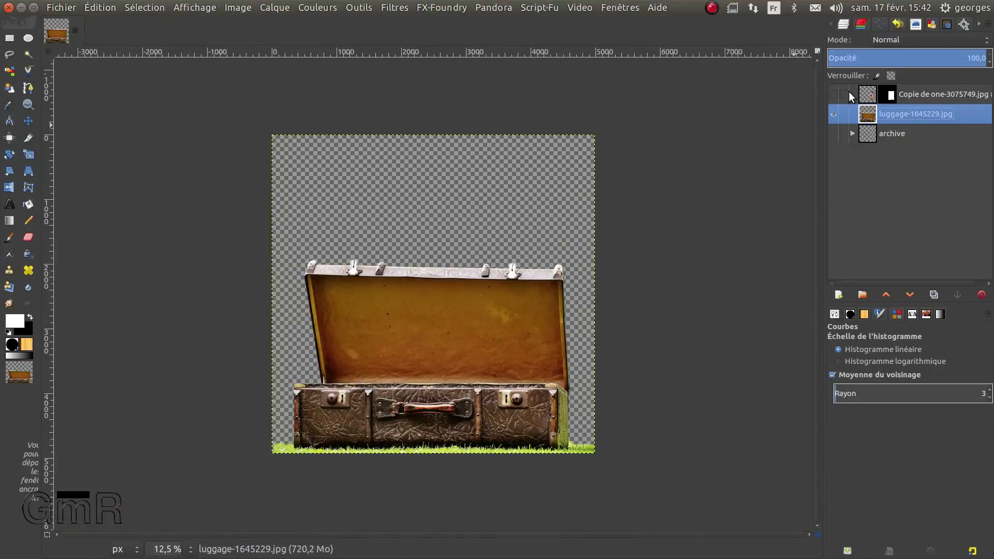
# Step: Show the woman-and-camera layer again and apply its layer mask
pyautogui.click(833, 94)
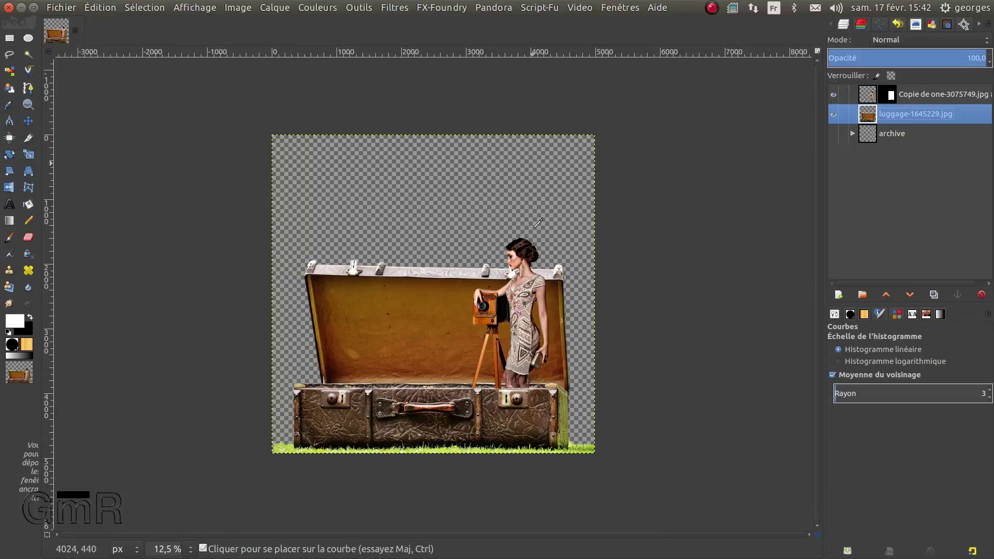
pyautogui.click(871, 96)
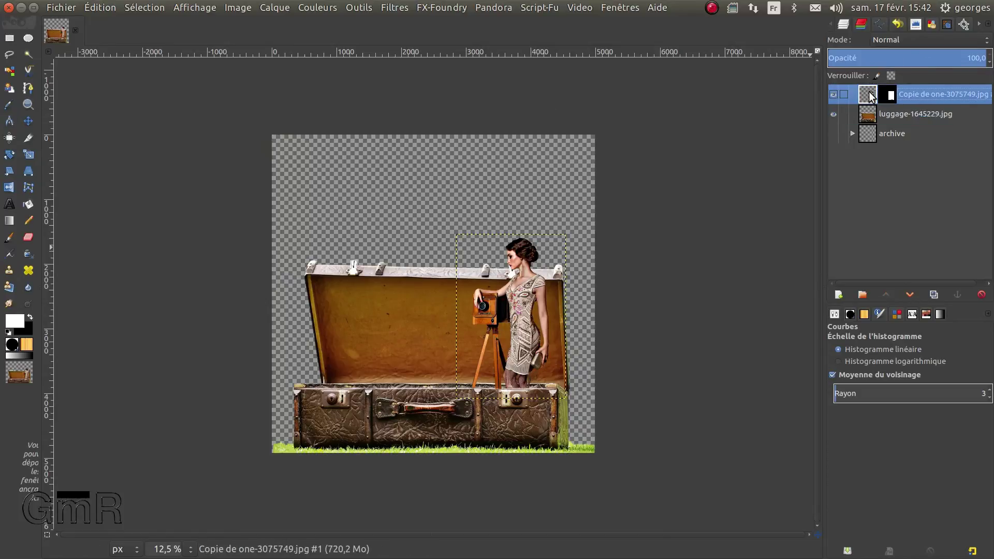
pyautogui.rightClick(870, 92)
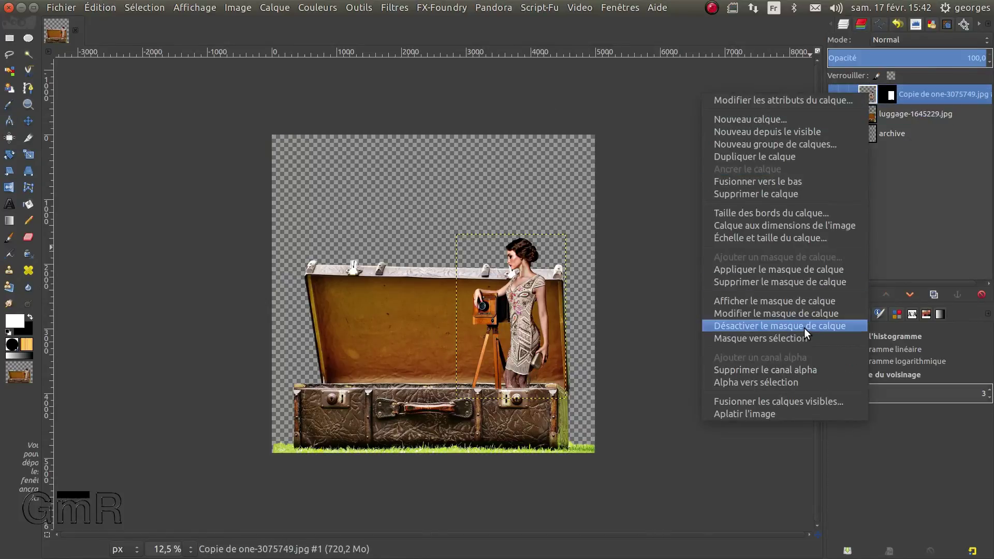
pyautogui.click(790, 266)
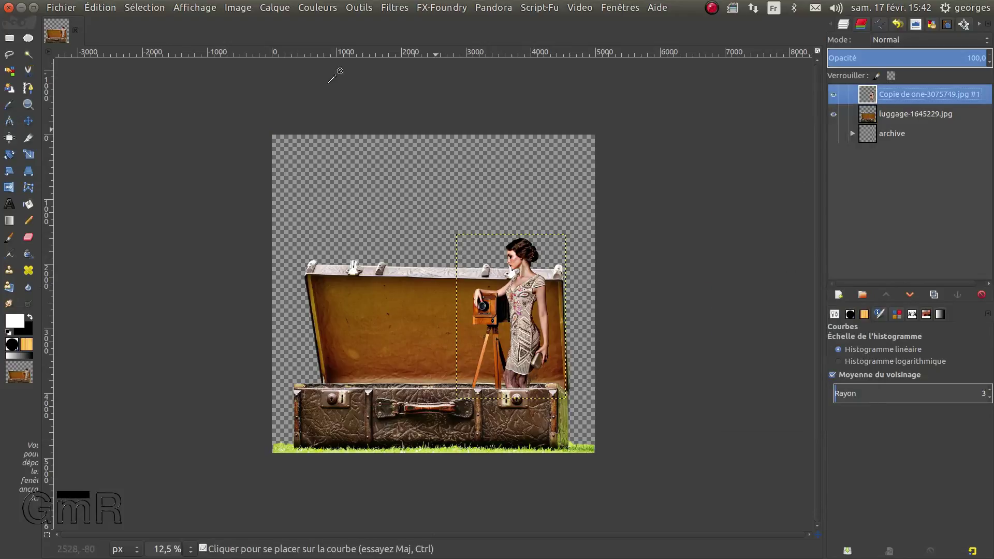
# Step: Save the image as the existing gimp_art.xcf file and select the archive layer group
pyautogui.click(64, 8)
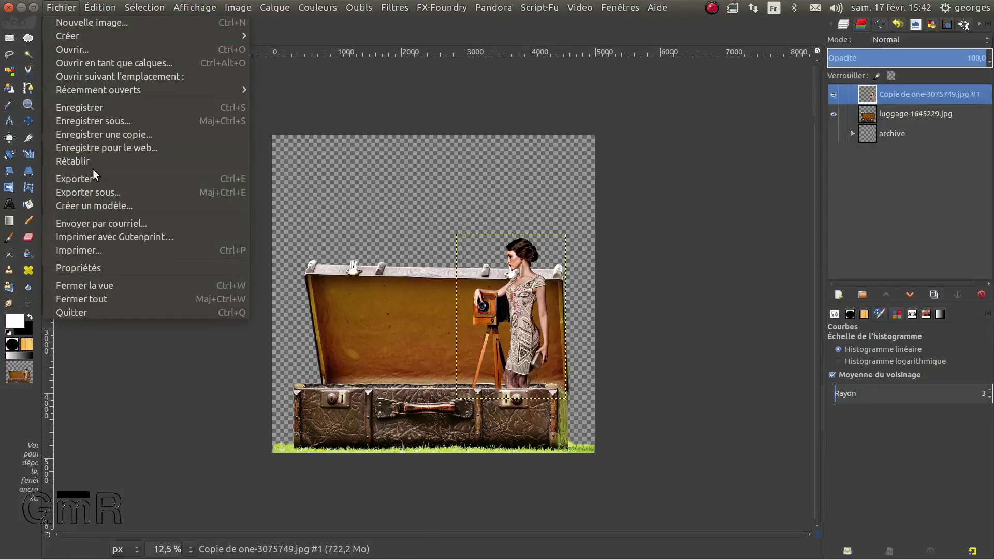
pyautogui.click(79, 107)
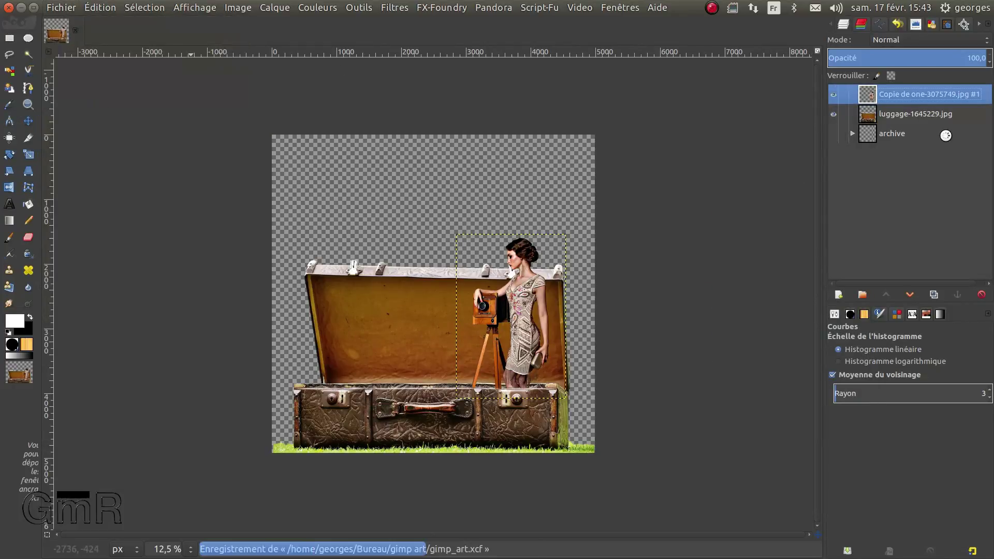
pyautogui.click(874, 140)
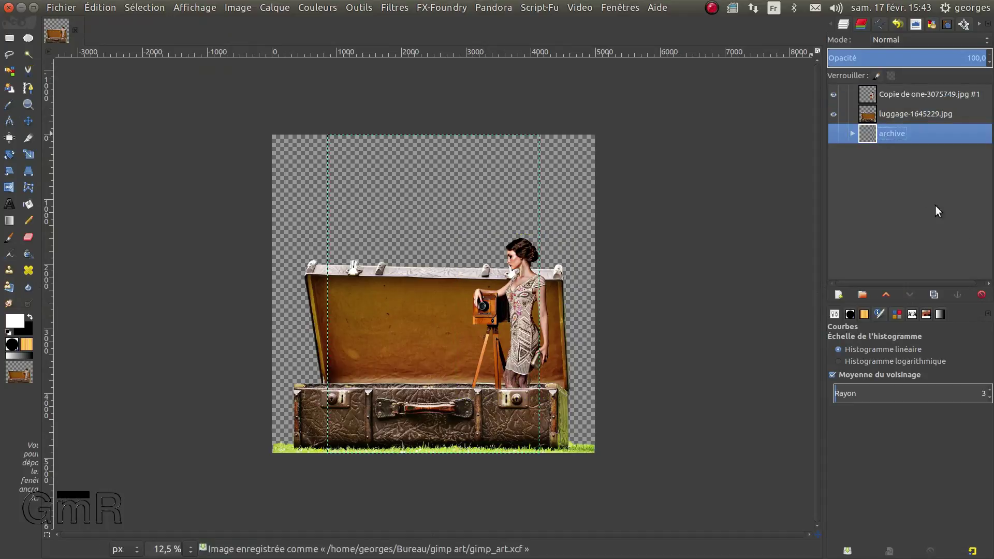
# Step: Delete the archive layer group and add a drop shadow to the woman's layer, offset 10 in X and Y, with resizing disabled
pyautogui.click(981, 294)
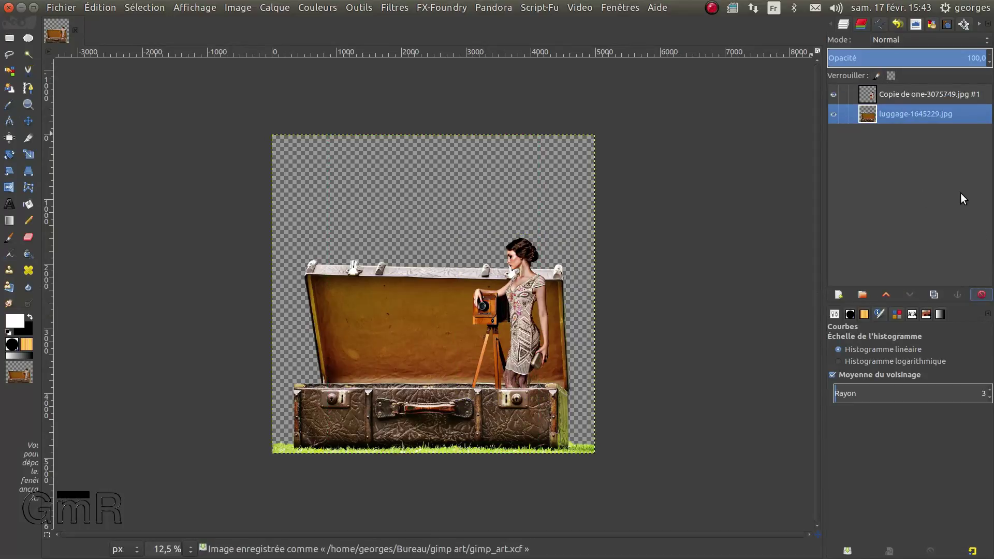
pyautogui.click(869, 99)
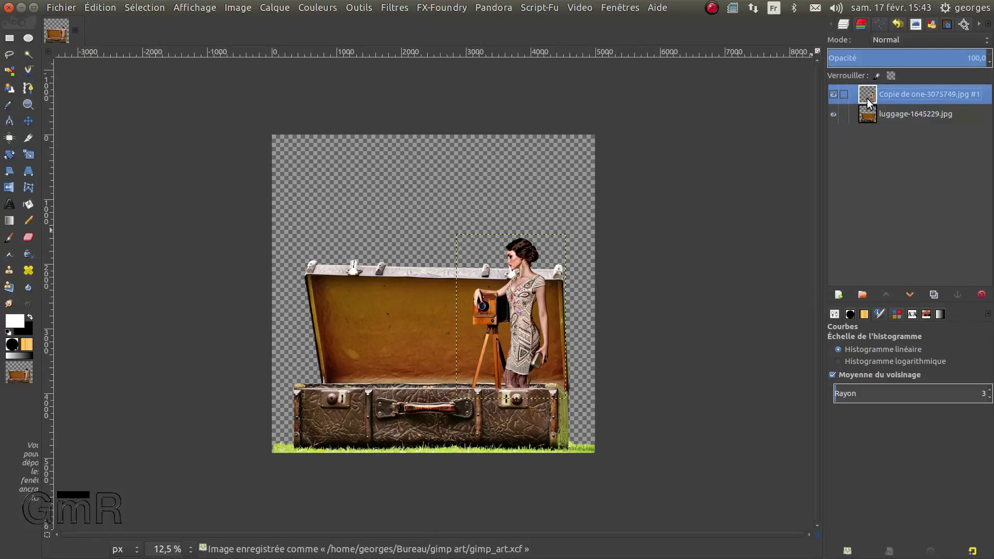
pyautogui.click(402, 7)
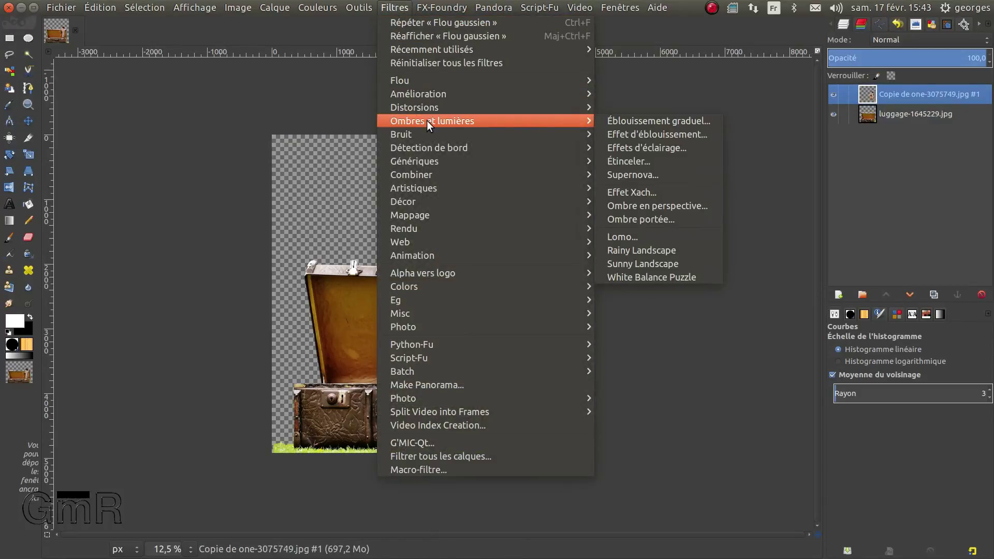
pyautogui.moveTo(547, 122)
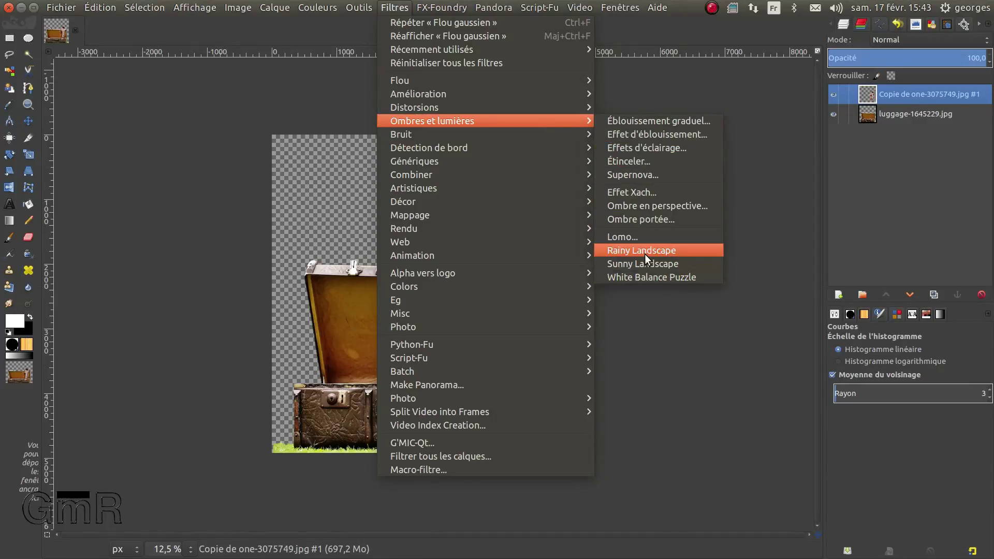
pyautogui.click(664, 219)
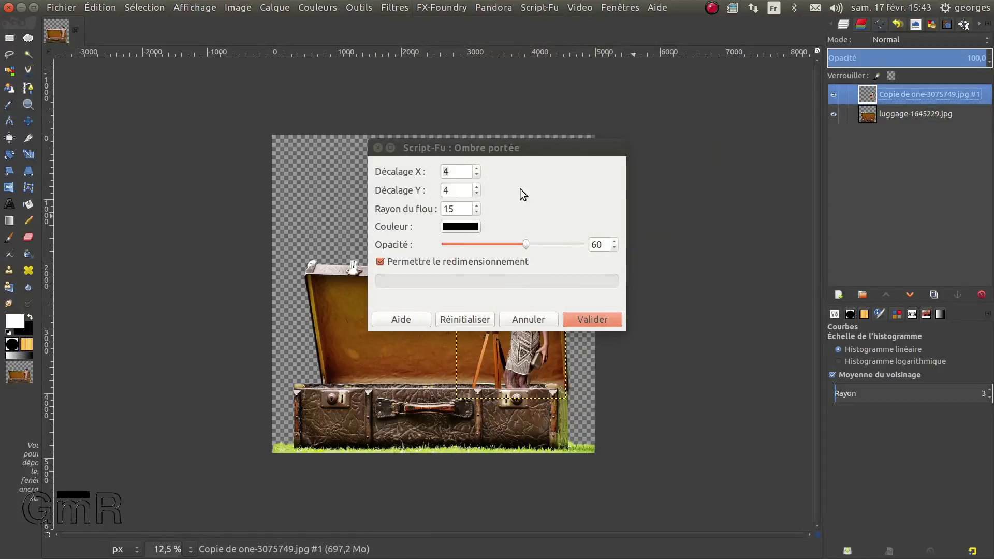
pyautogui.click(477, 169)
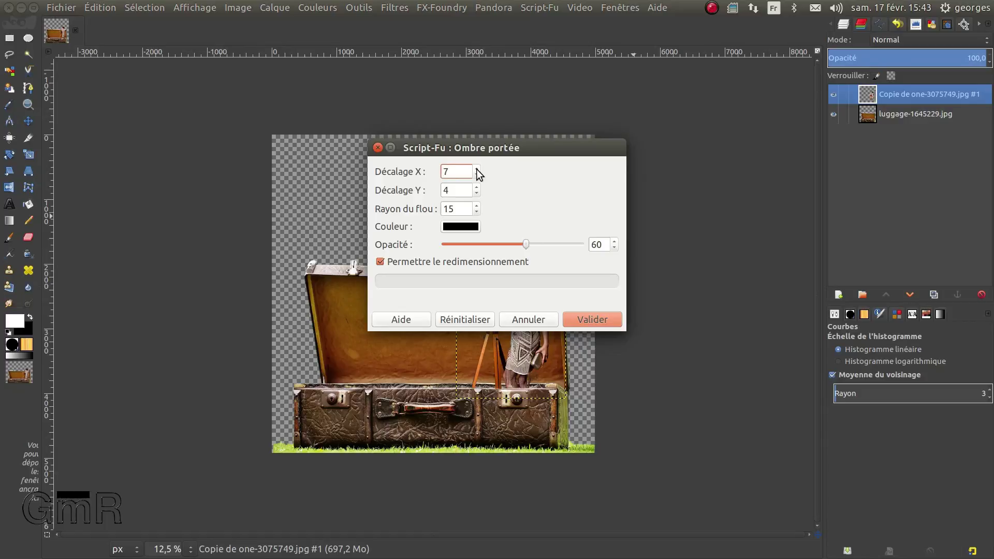
pyautogui.click(477, 186)
pyautogui.click(477, 187)
pyautogui.click(476, 186)
pyautogui.click(381, 265)
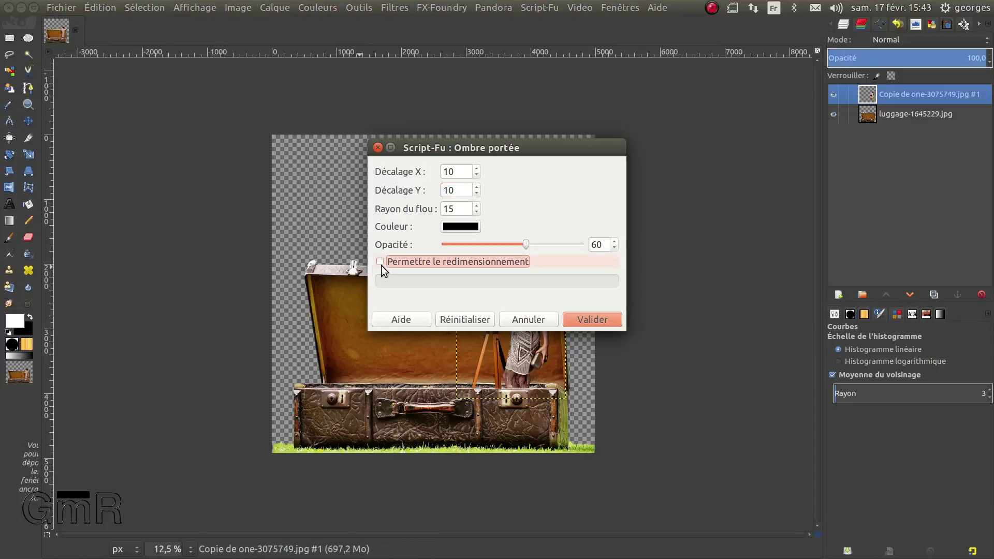
pyautogui.click(591, 318)
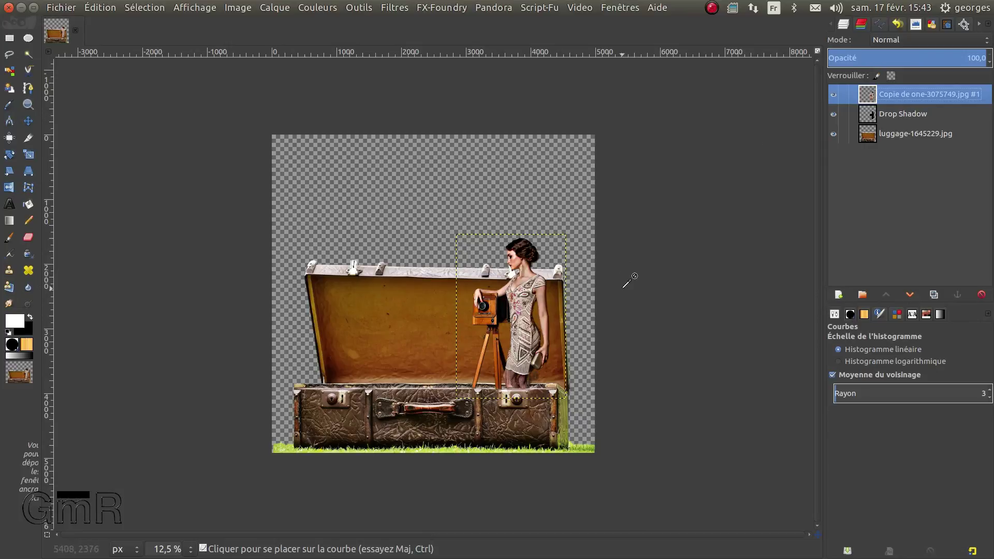
# Step: Move the Drop Shadow layer about 160 px left and 160 px down, and nudge it slightly further left
pyautogui.press('+')
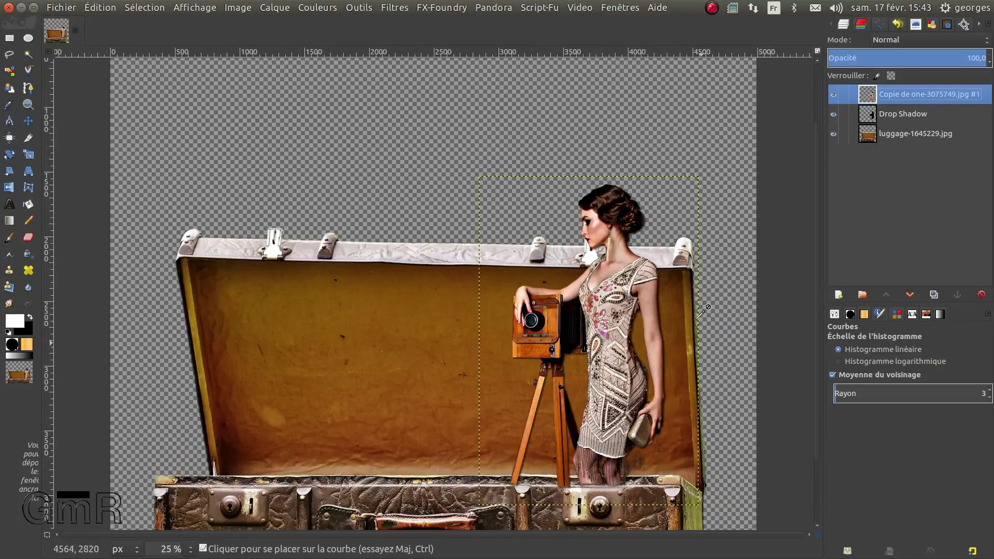
pyautogui.click(875, 118)
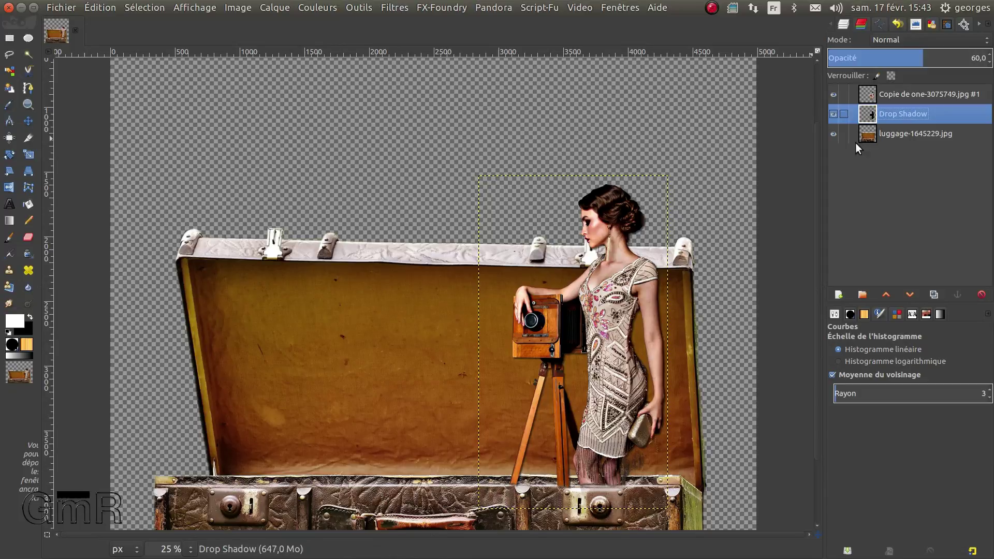
pyautogui.click(28, 120)
pyautogui.moveTo(605, 380); pyautogui.dragTo(583, 398)
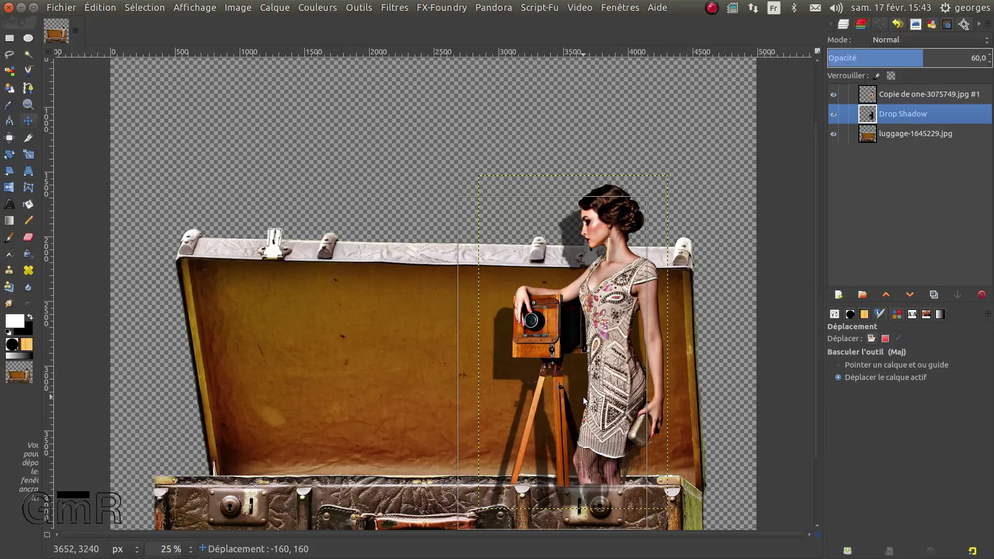
pyautogui.moveTo(583, 396); pyautogui.dragTo(577, 398)
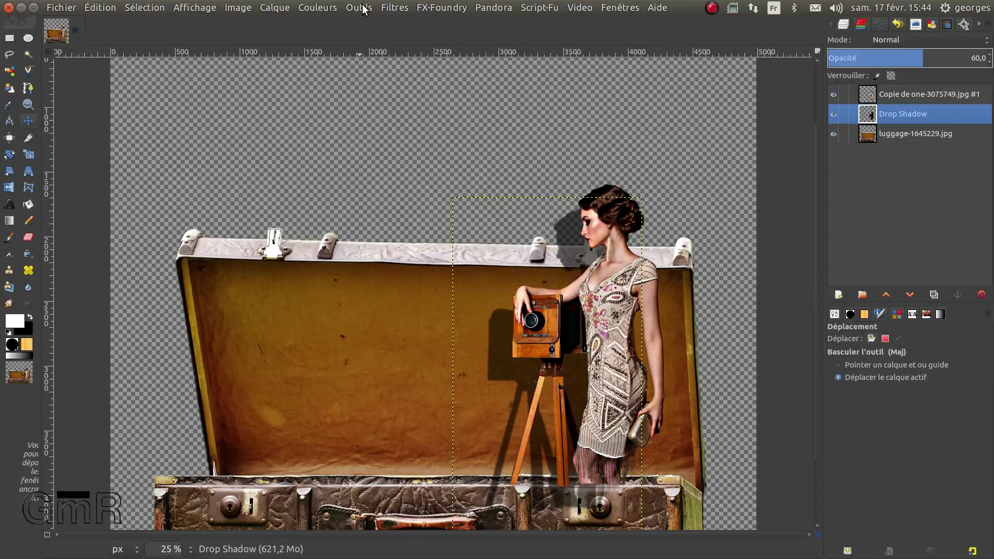
# Step: Apply an RLE Gaussian blur with equally increased horizontal and vertical radii to the Drop Shadow layer, and repeat it once
pyautogui.click(383, 8)
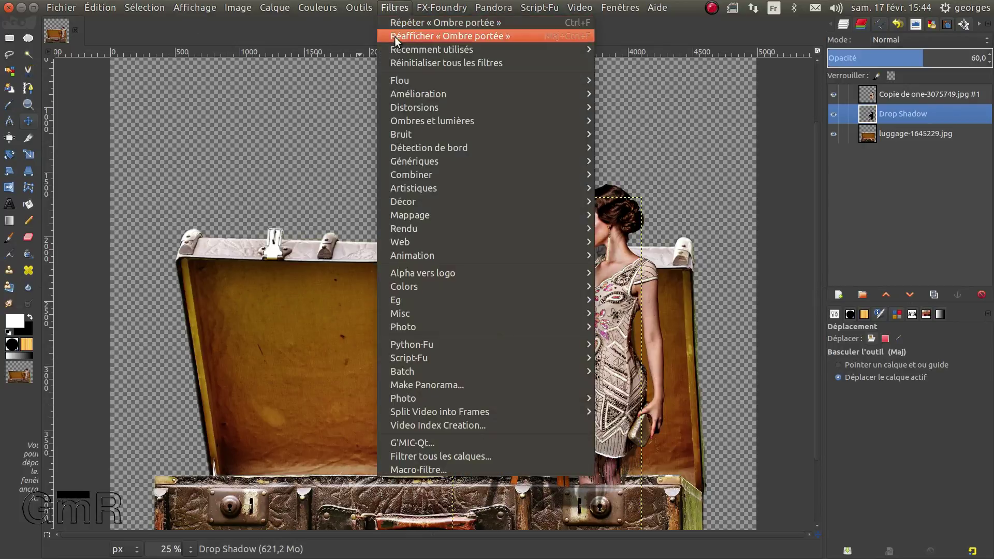
pyautogui.moveTo(403, 81)
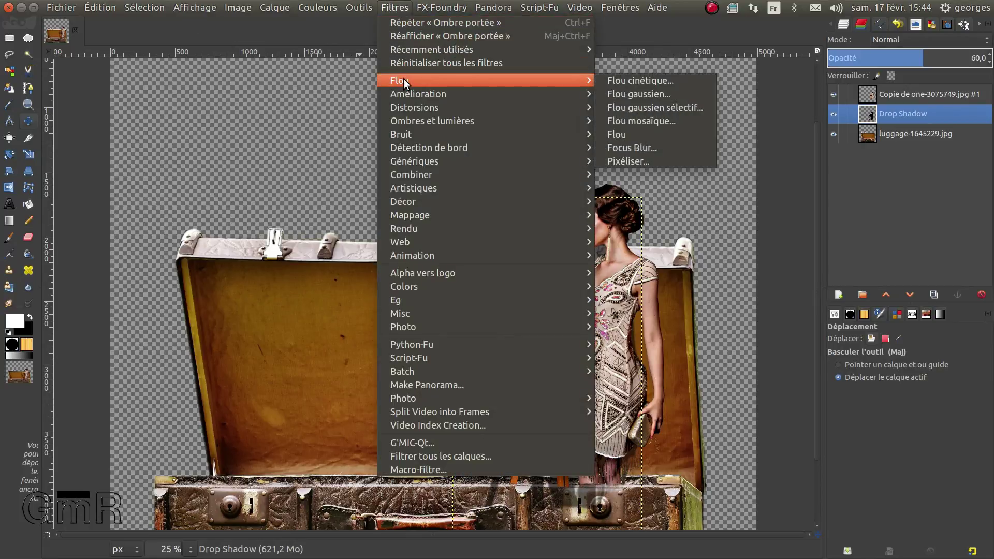
pyautogui.click(632, 94)
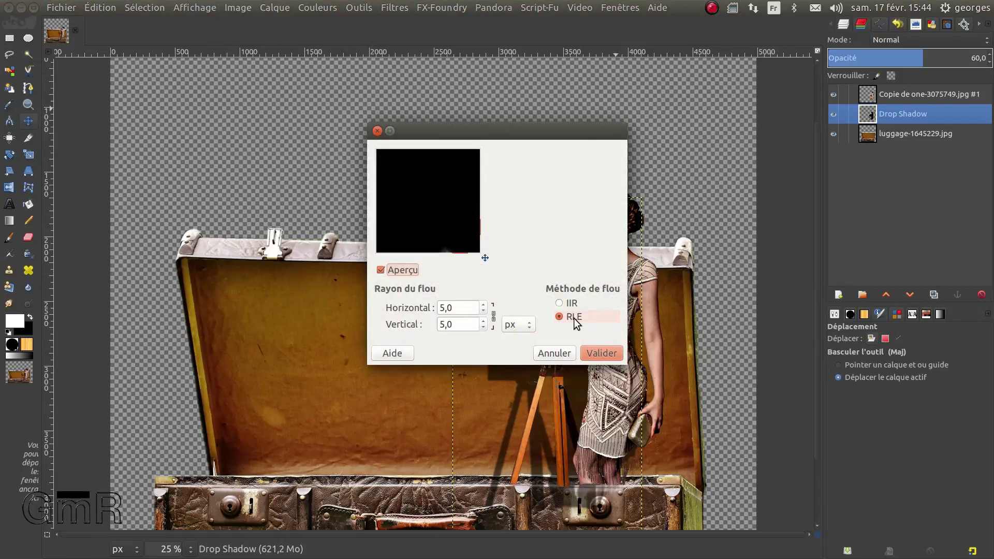
pyautogui.moveTo(460, 249); pyautogui.dragTo(426, 160)
pyautogui.scroll(1, 467, 308)
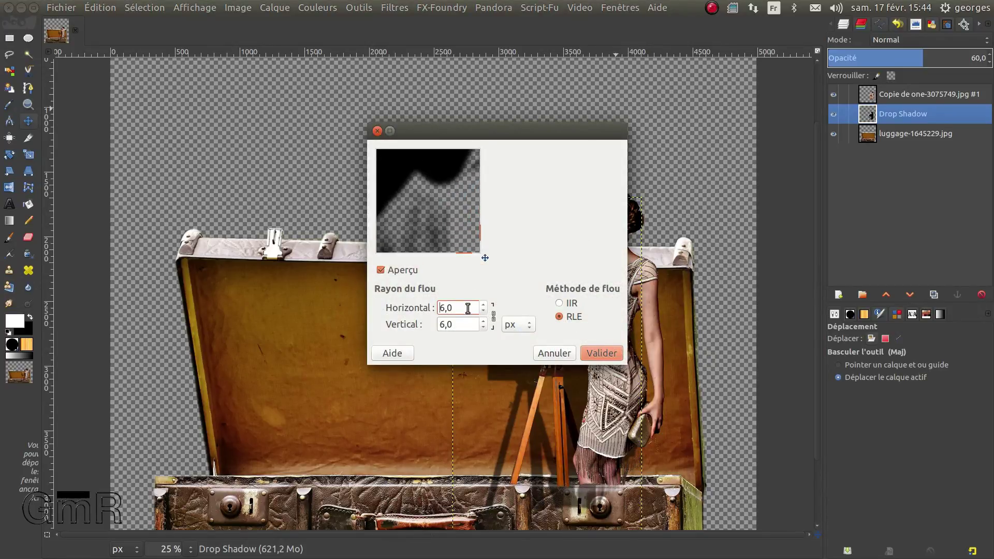
pyautogui.scroll(4, 467, 308)
pyautogui.click(601, 353)
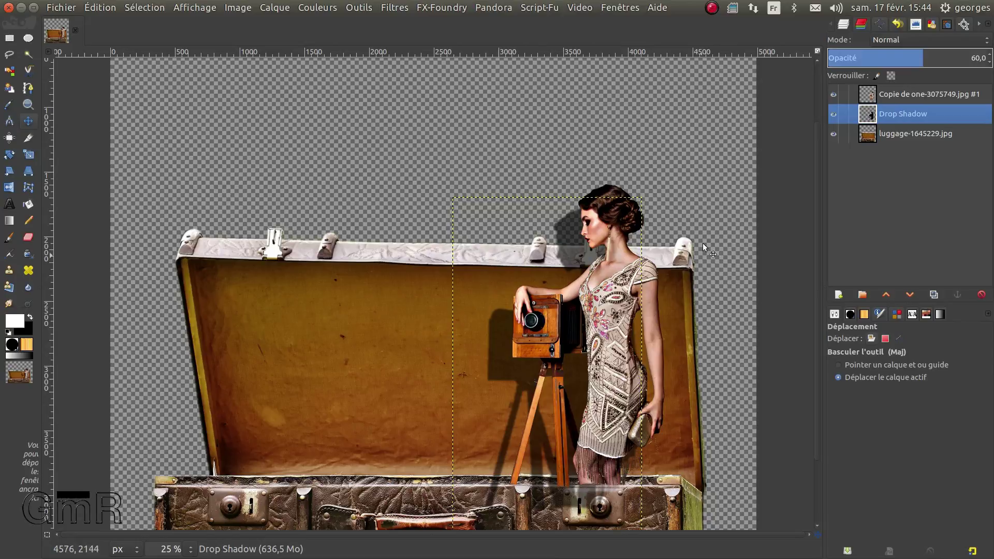
pyautogui.click(387, 7)
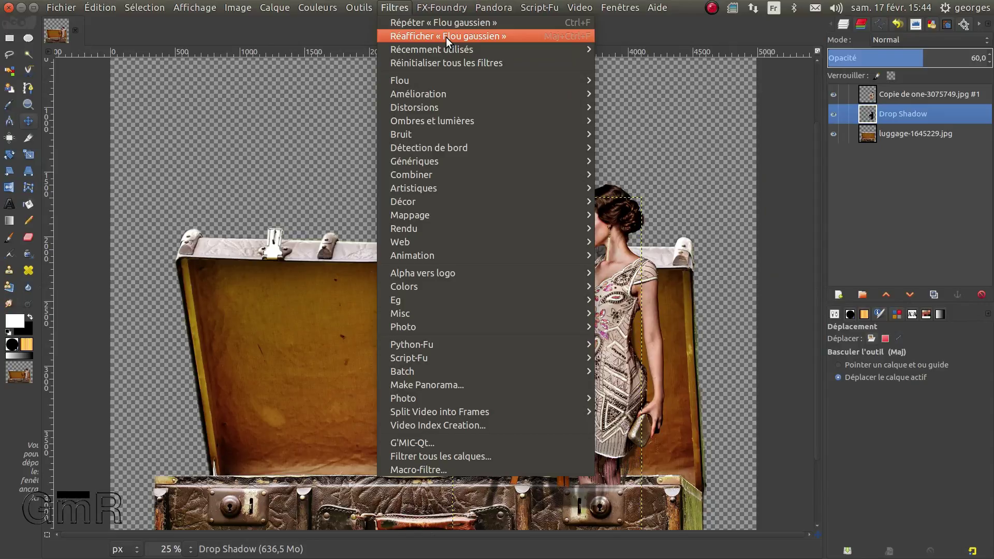
pyautogui.click(449, 24)
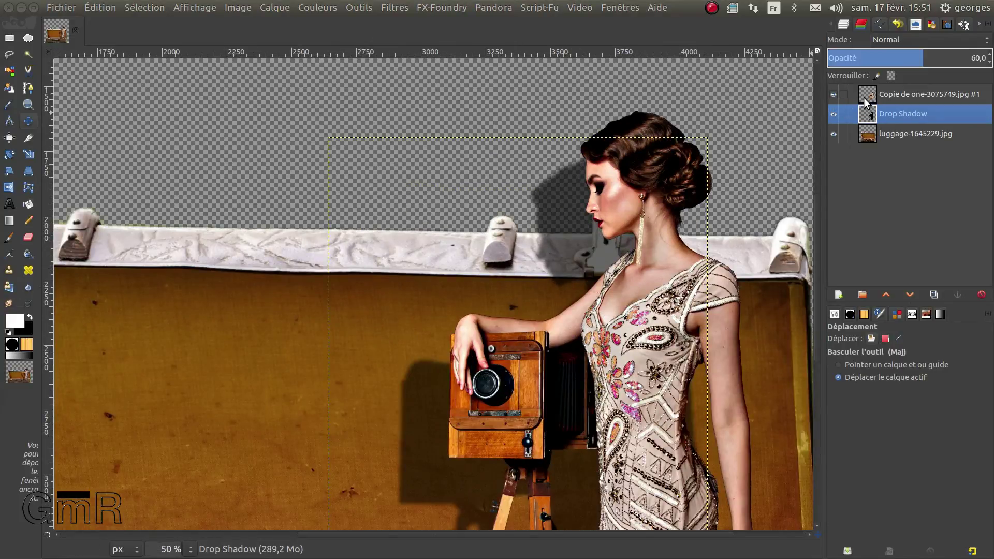
# Step: Hide the woman's layer and outline the part of the shadow on the white lid rim with a free selection
pyautogui.click(834, 95)
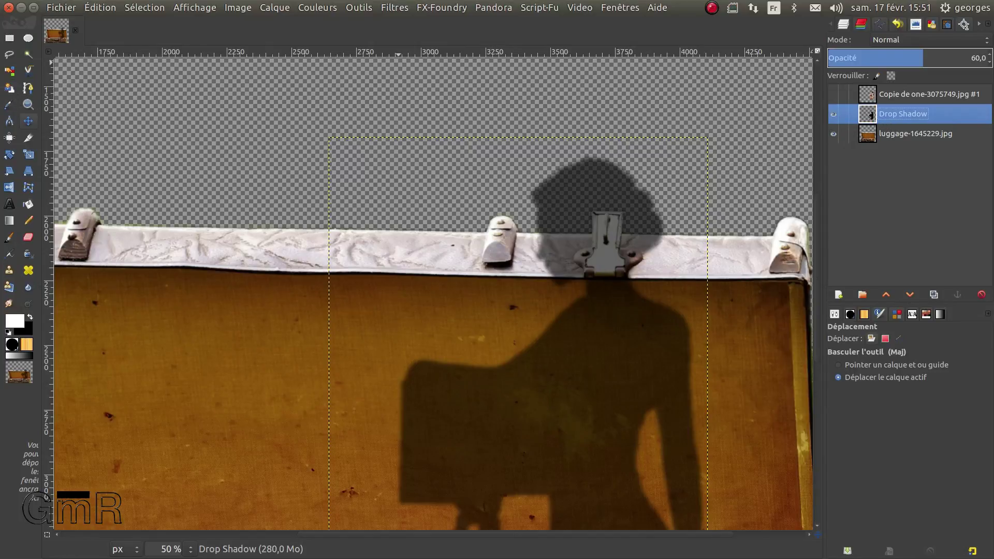
pyautogui.click(10, 55)
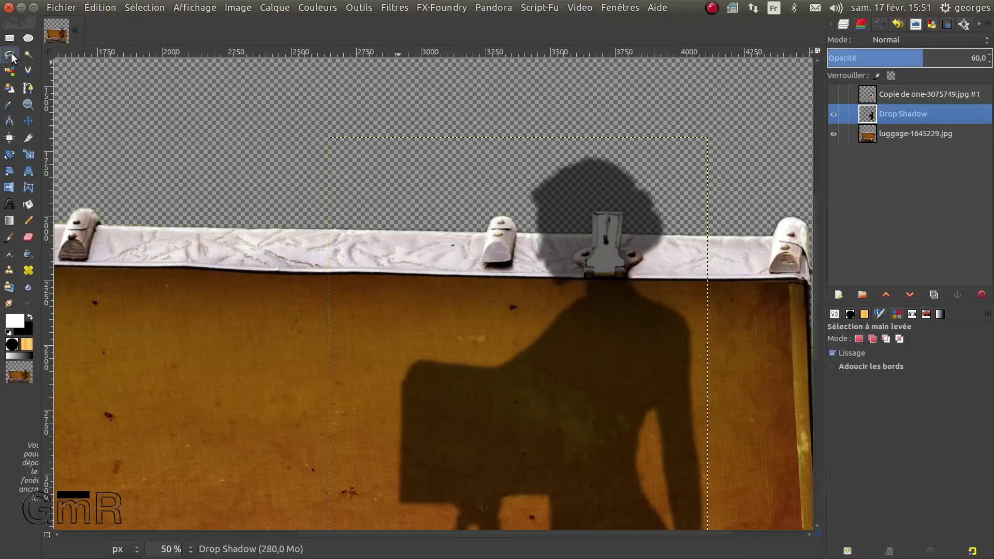
pyautogui.click(548, 274)
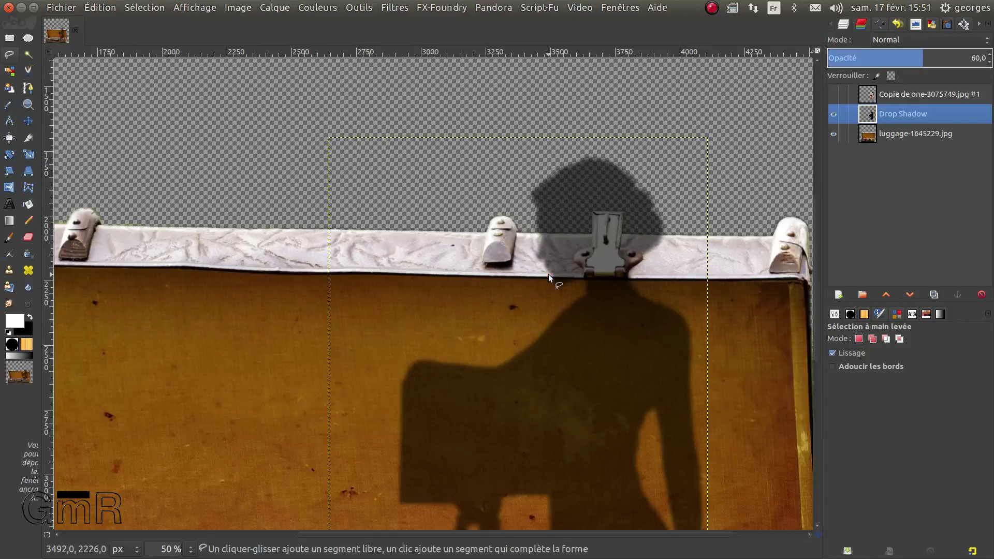
pyautogui.click(504, 275)
pyautogui.click(517, 231)
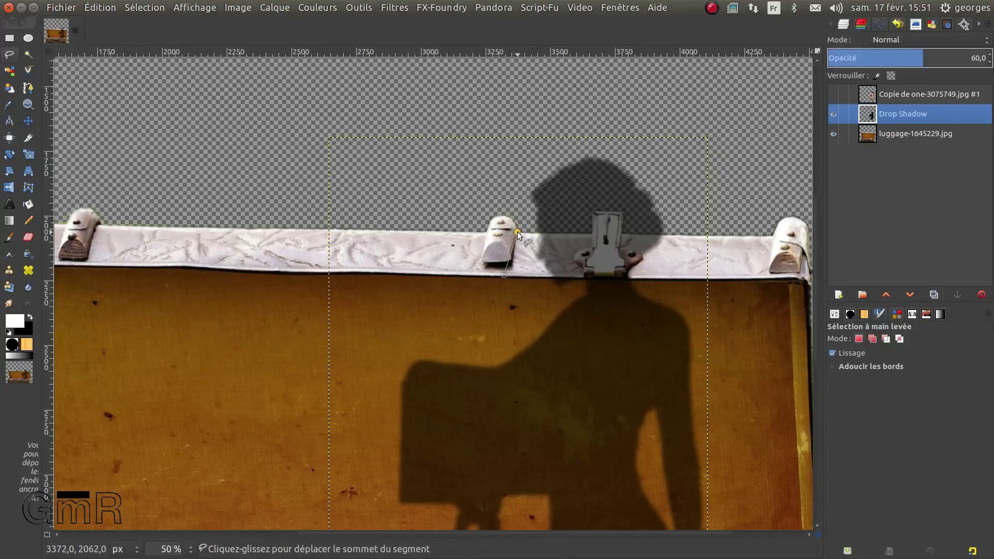
pyautogui.click(680, 236)
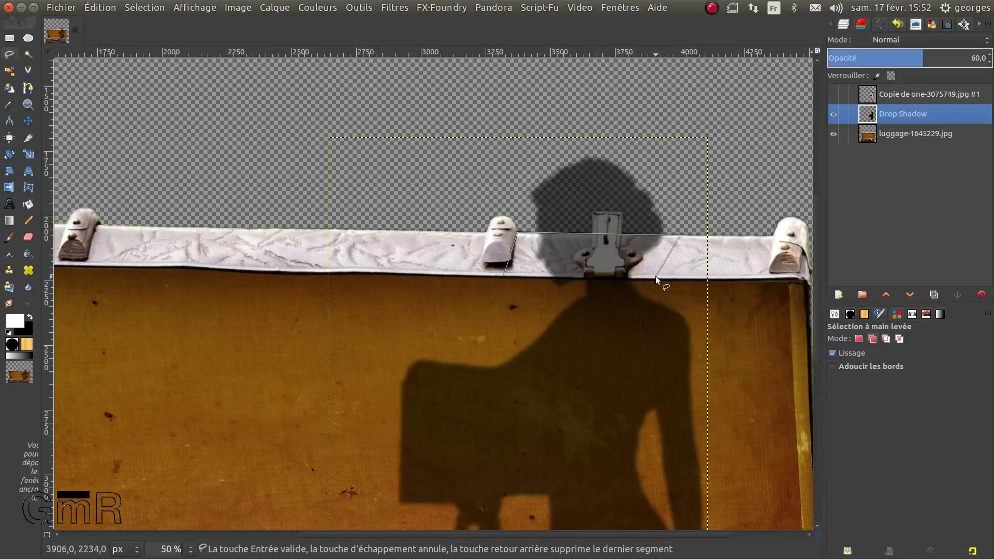
pyautogui.click(655, 275)
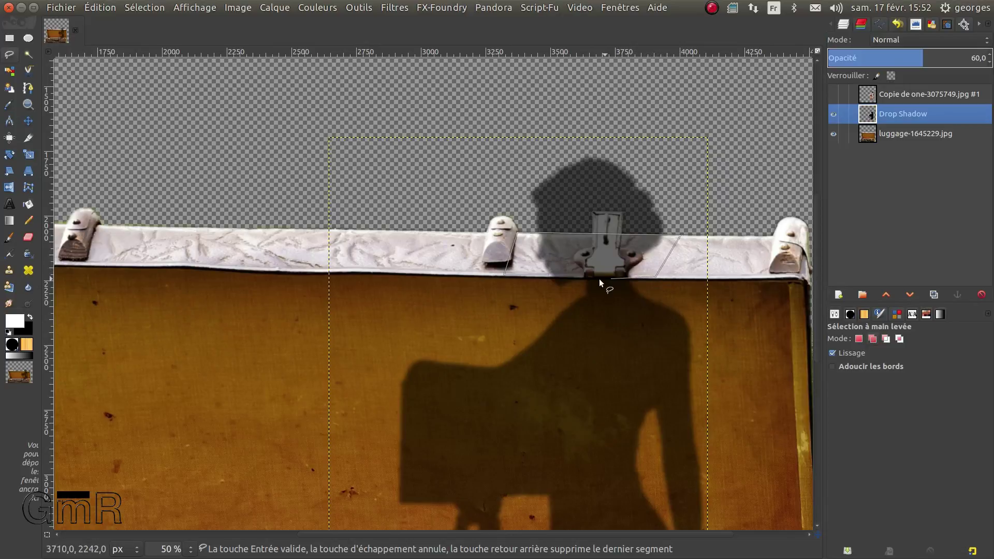
pyautogui.click(550, 275)
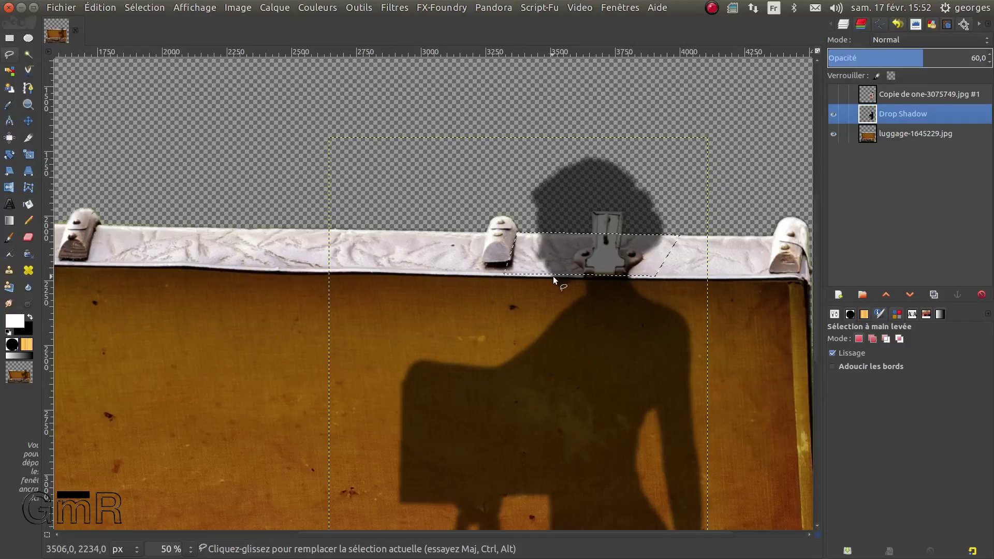
# Step: Cut the selected rim shadow from the Drop Shadow layer, paste it as a new layer, and clear the selection
pyautogui.rightClick(584, 259)
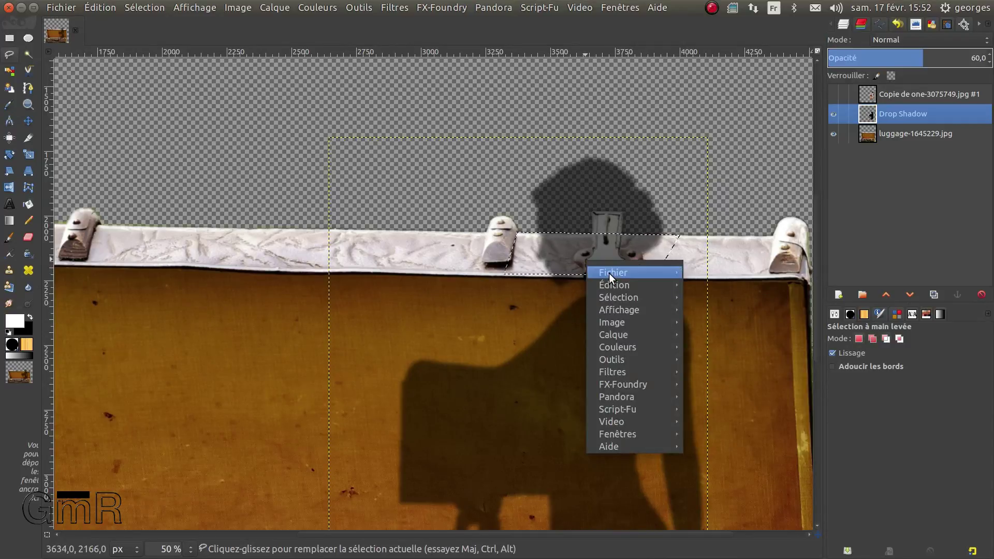
pyautogui.moveTo(610, 281)
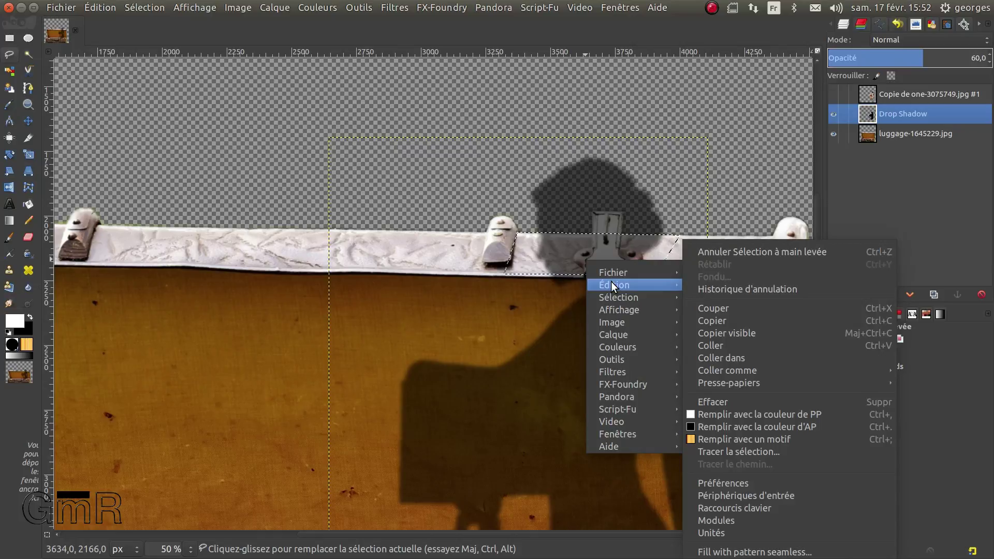
pyautogui.click(730, 309)
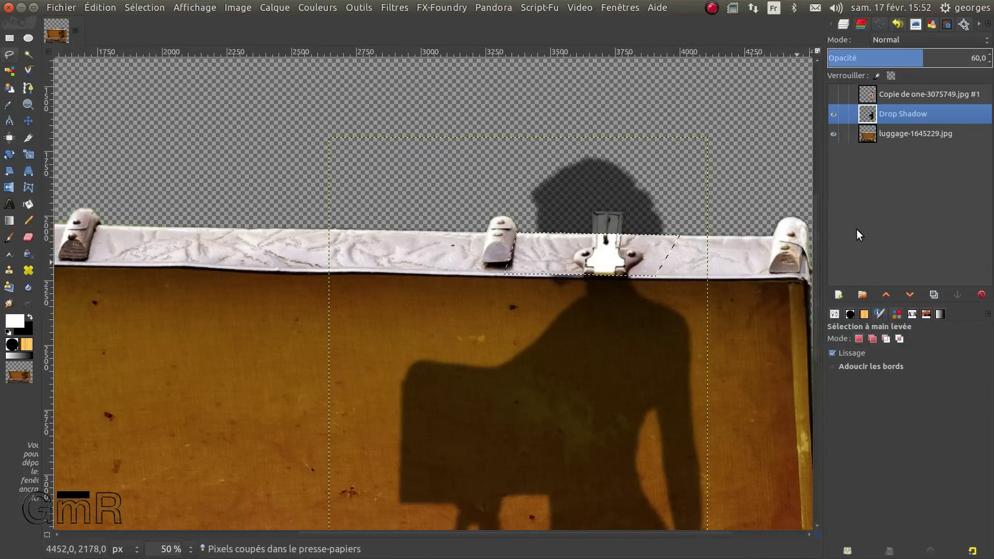
pyautogui.hotkey('ctrl', 'shift', 'v')
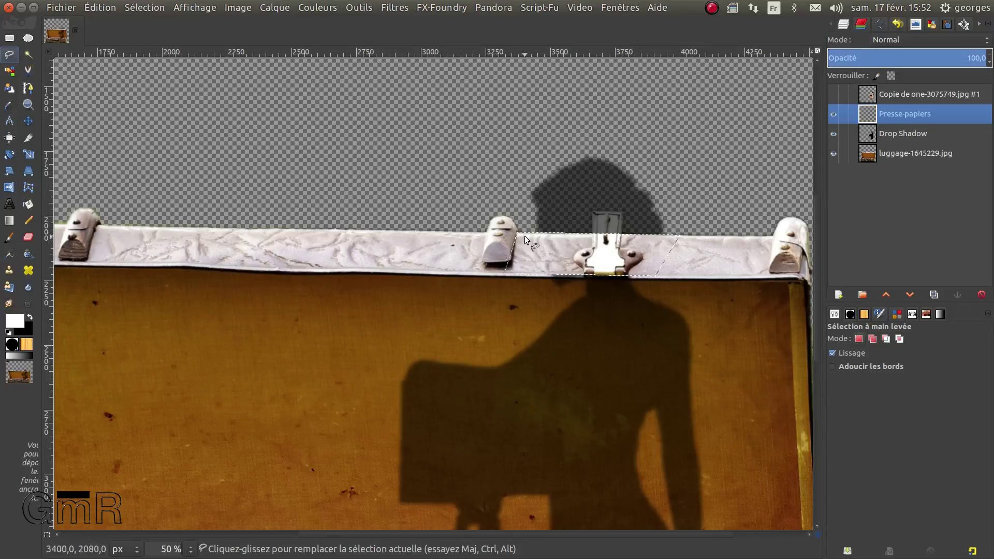
pyautogui.hotkey('ctrl', 'shift', 'a')
# Step: Outline the head part of the shadow above the lid's white rim with a free selection
pyautogui.click(523, 233)
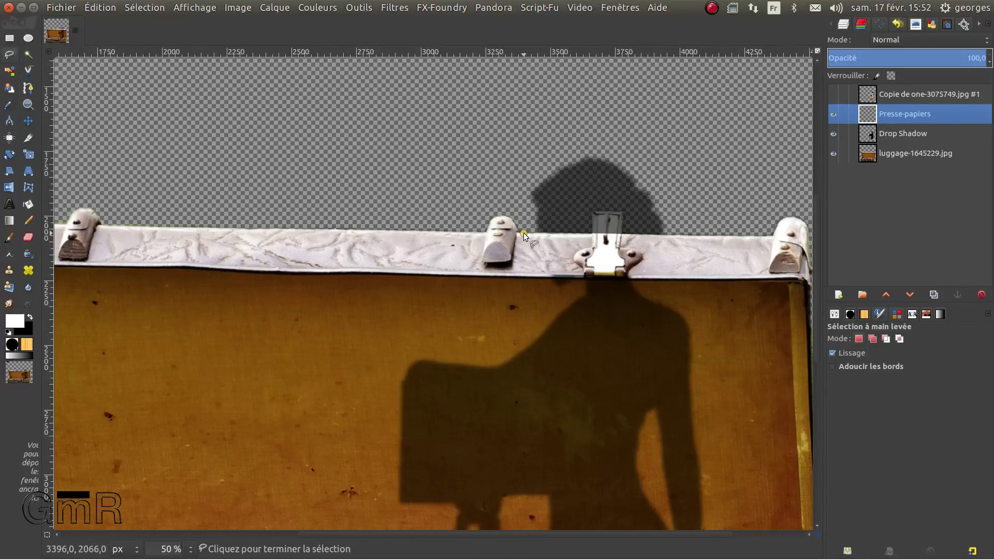
pyautogui.click(694, 234)
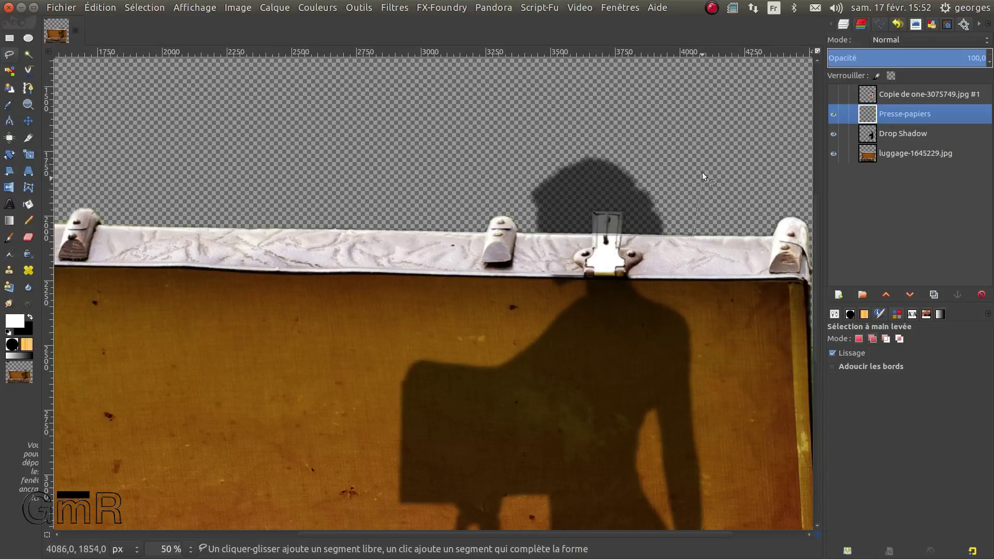
pyautogui.click(690, 123)
pyautogui.click(506, 121)
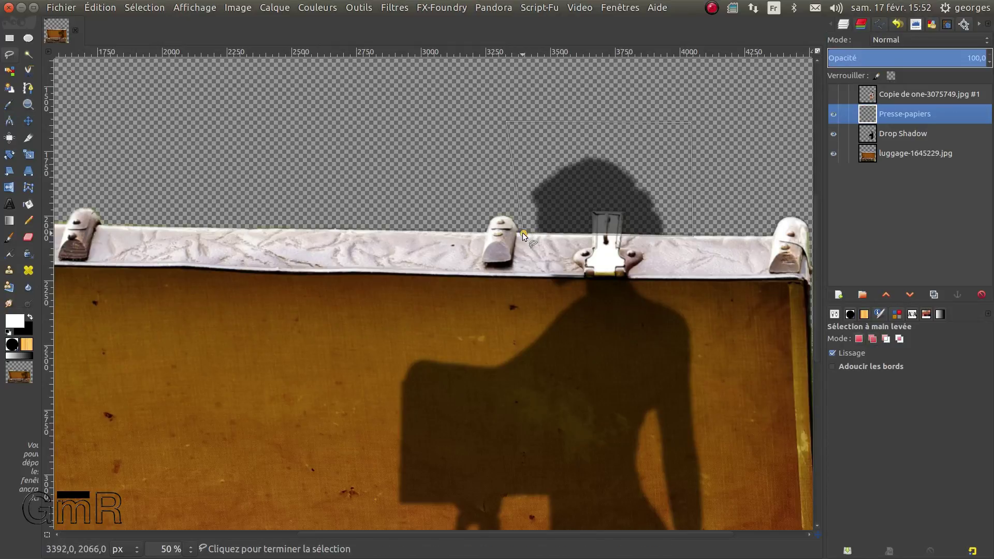
pyautogui.click(523, 232)
# Step: Try to copy and cut the selected head shadow from the Presse-papiers layer
pyautogui.press('ctrl')
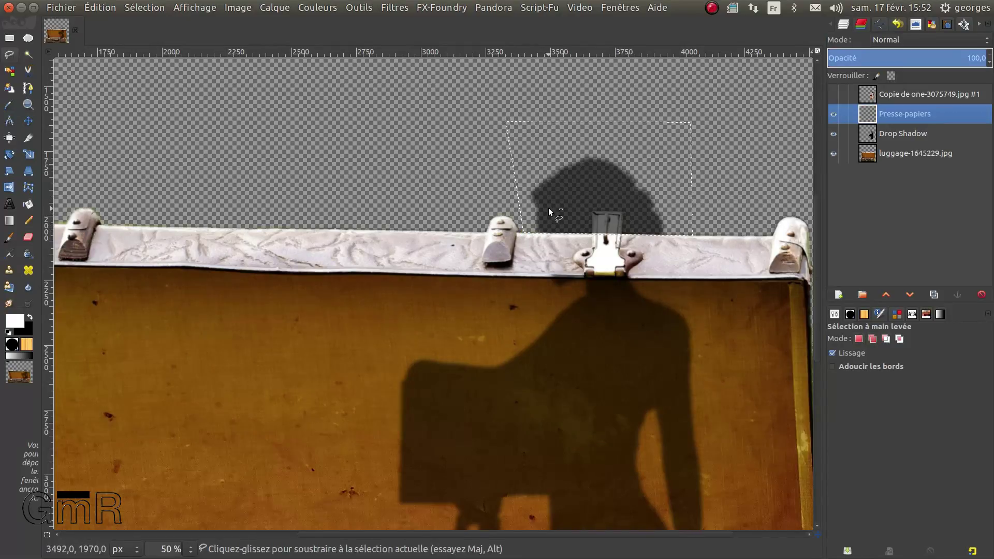
pyautogui.hotkey('ctrl', 'c')
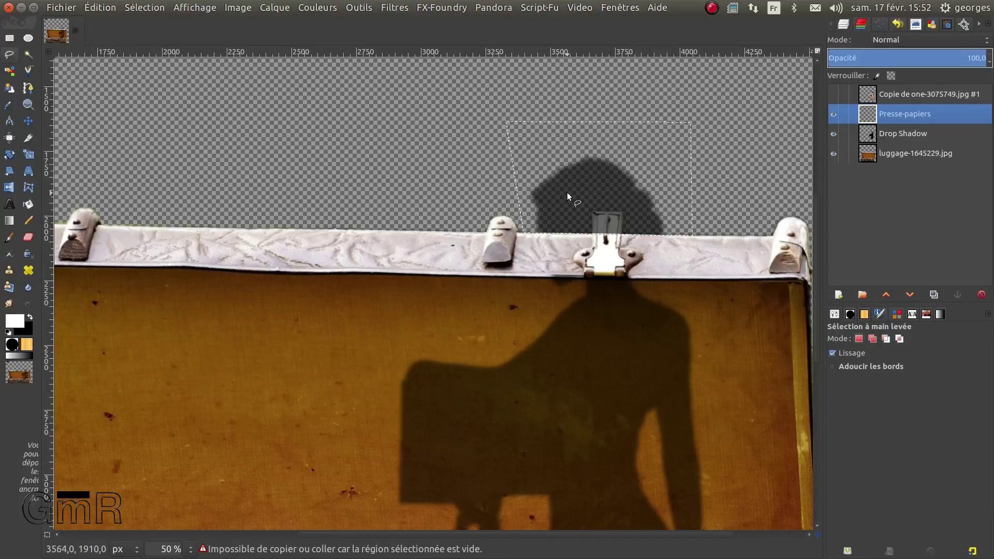
pyautogui.rightClick(567, 192)
pyautogui.moveTo(649, 221)
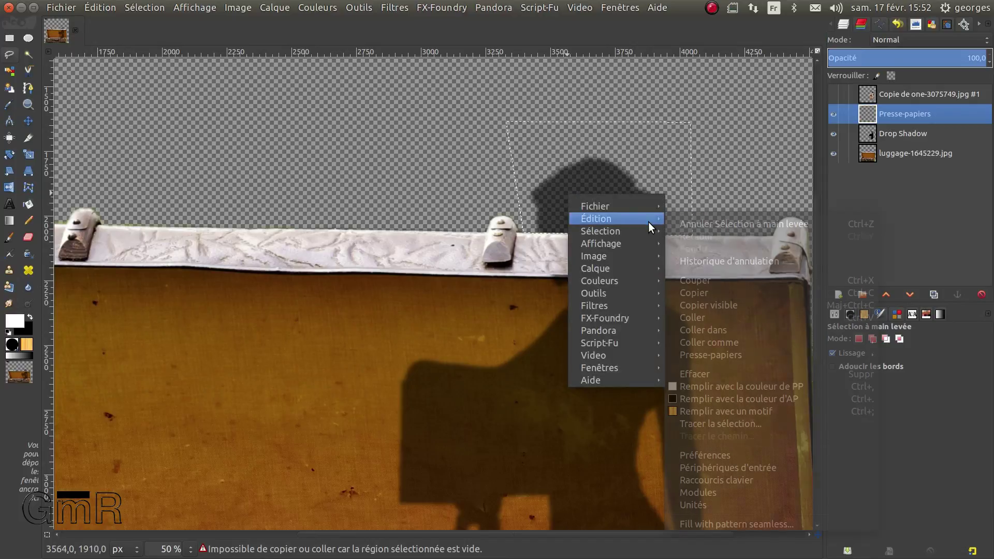
pyautogui.click(689, 280)
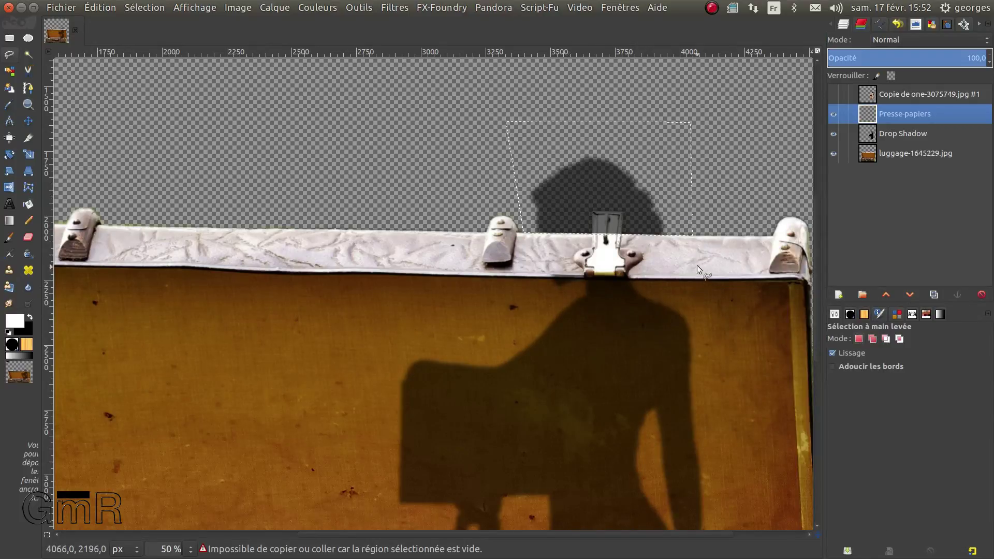
# Step: Cut the selected head shadow from the Drop Shadow layer and paste it as a new layer above Presse-papiers
pyautogui.click(870, 136)
pyautogui.rightClick(646, 175)
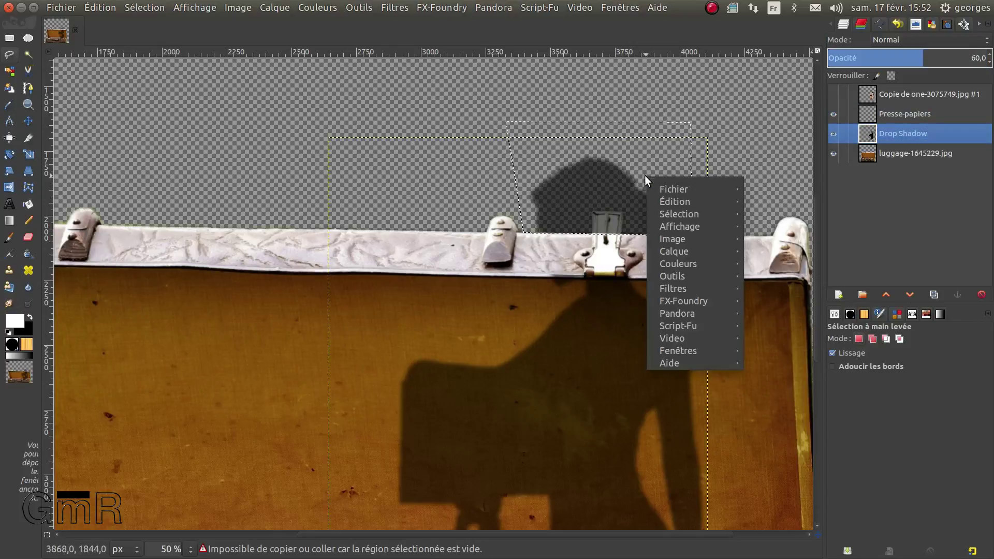
pyautogui.moveTo(673, 202)
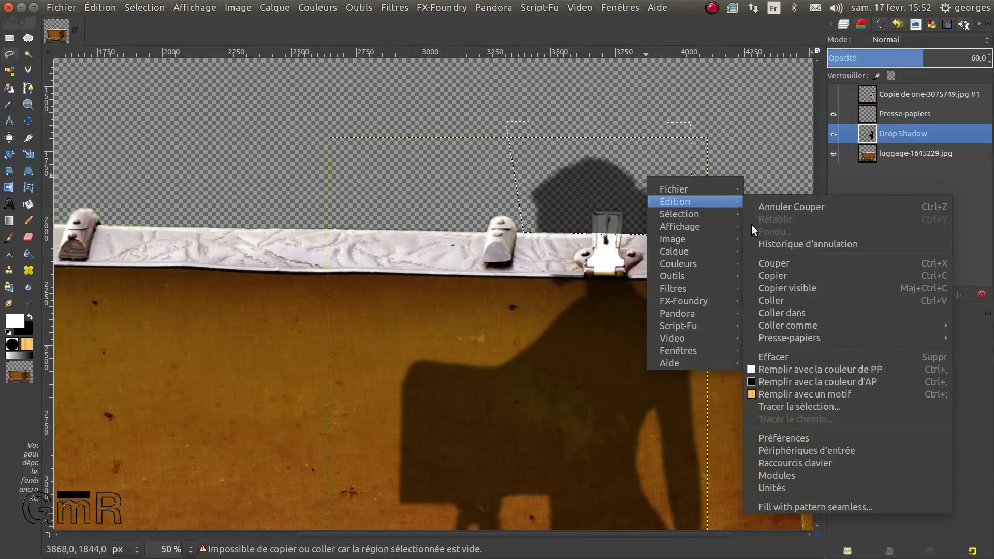
pyautogui.click(783, 264)
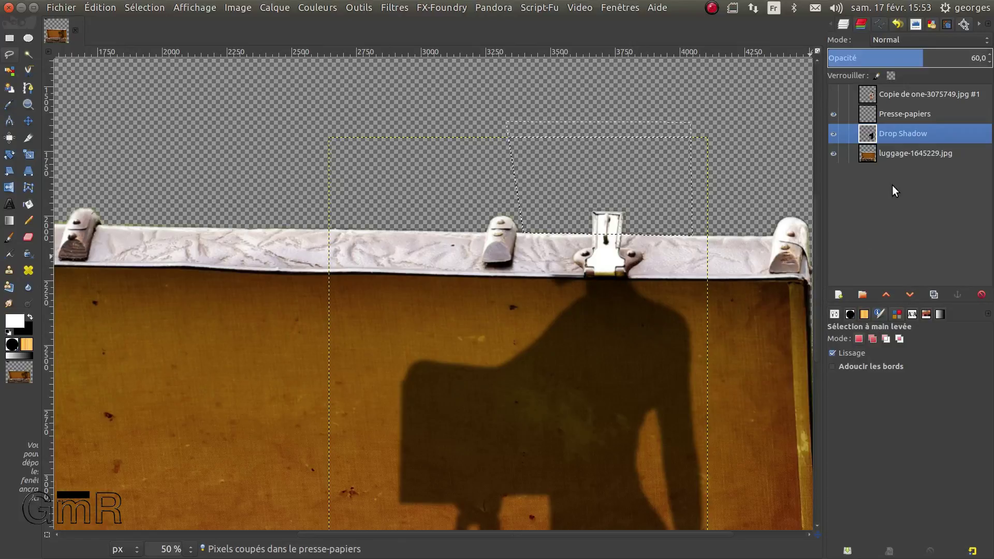
pyautogui.click(896, 114)
pyautogui.hotkey('shift', 'ctrl', 'd')
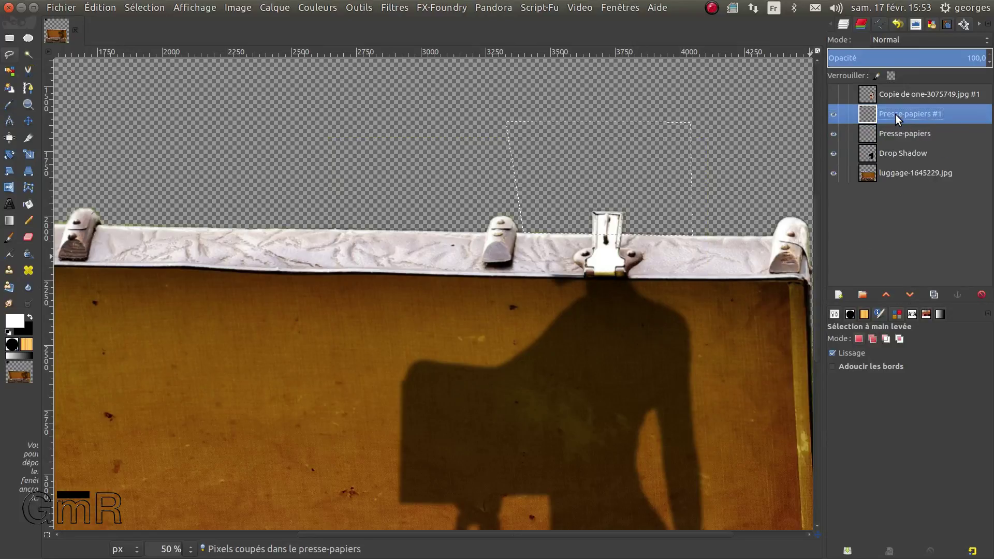
# Step: Move the pasted head shadow back above the lid rim, directly over the clasp above the body shadow
pyautogui.scroll(-2, 635, 147)
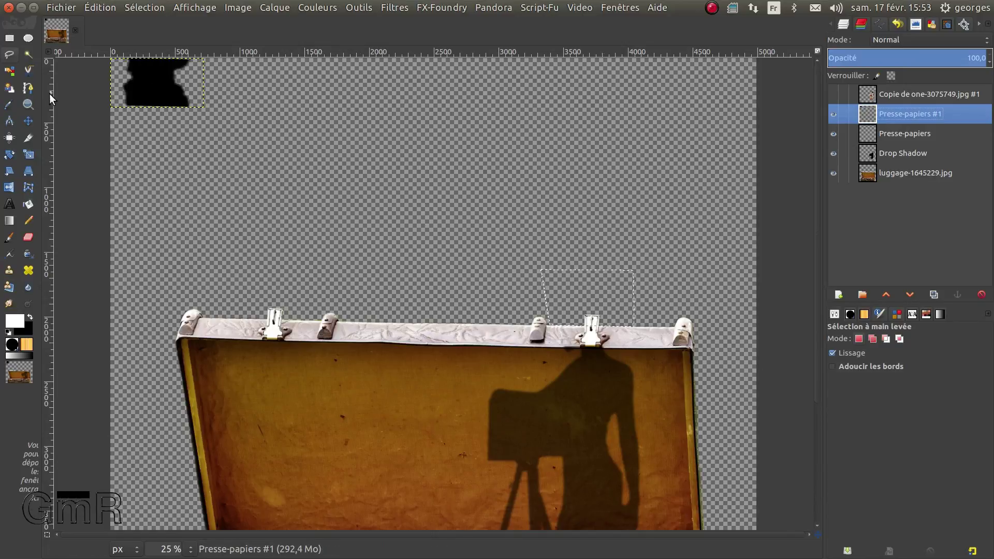
pyautogui.click(28, 120)
pyautogui.moveTo(131, 91); pyautogui.dragTo(318, 213)
pyautogui.moveTo(471, 266); pyautogui.dragTo(572, 303)
# Step: Compare the Drop Shadow layer's opacity and set the Presse-papiers #1 head shadow layer's opacity to 50
pyautogui.click(889, 152)
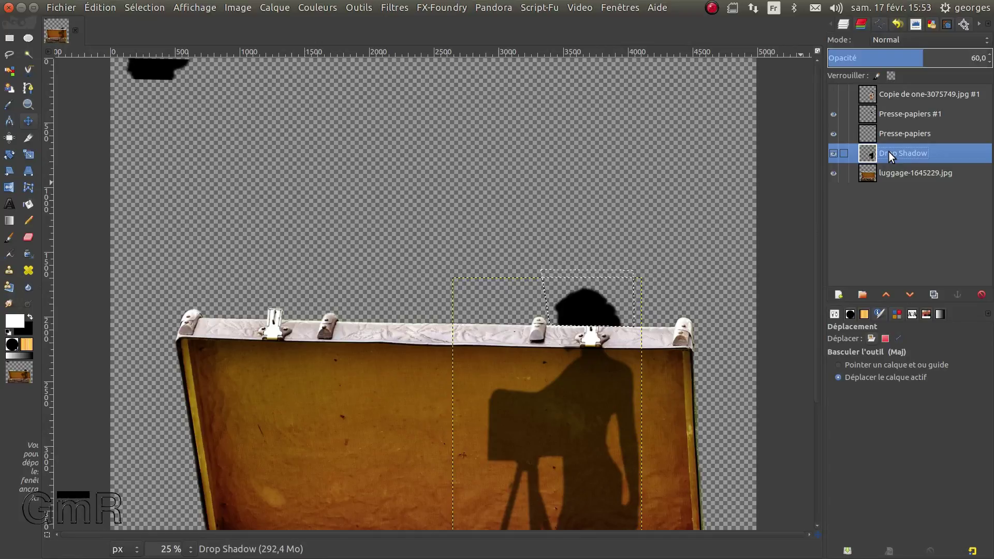
pyautogui.click(900, 113)
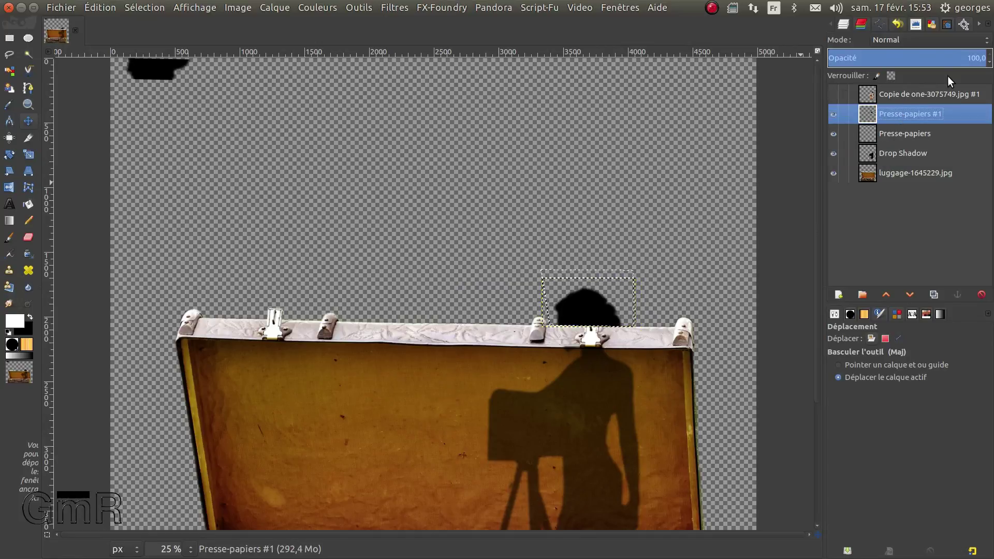
pyautogui.click(969, 59)
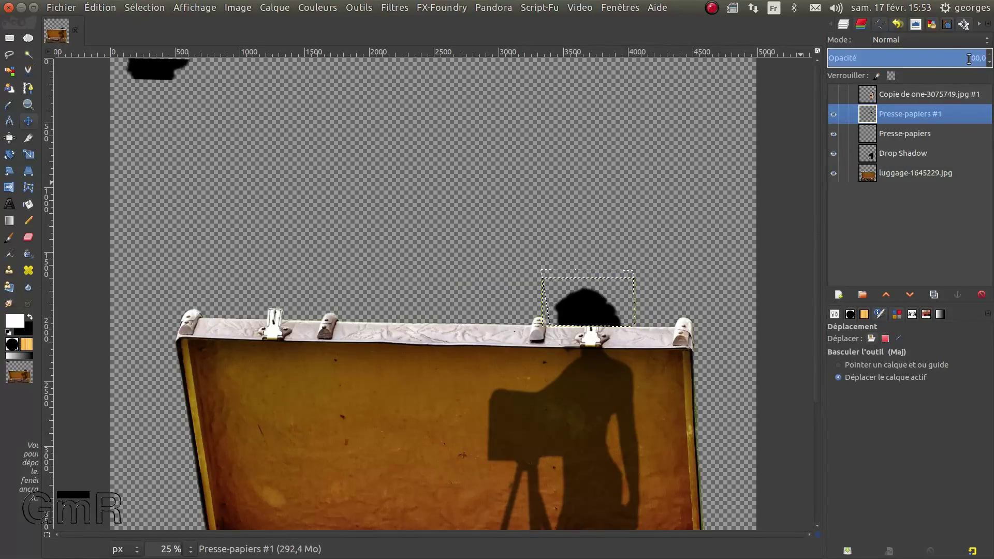
pyautogui.moveTo(969, 59); pyautogui.dragTo(787, 63)
pyautogui.moveTo(718, 71); pyautogui.dragTo(467, 88)
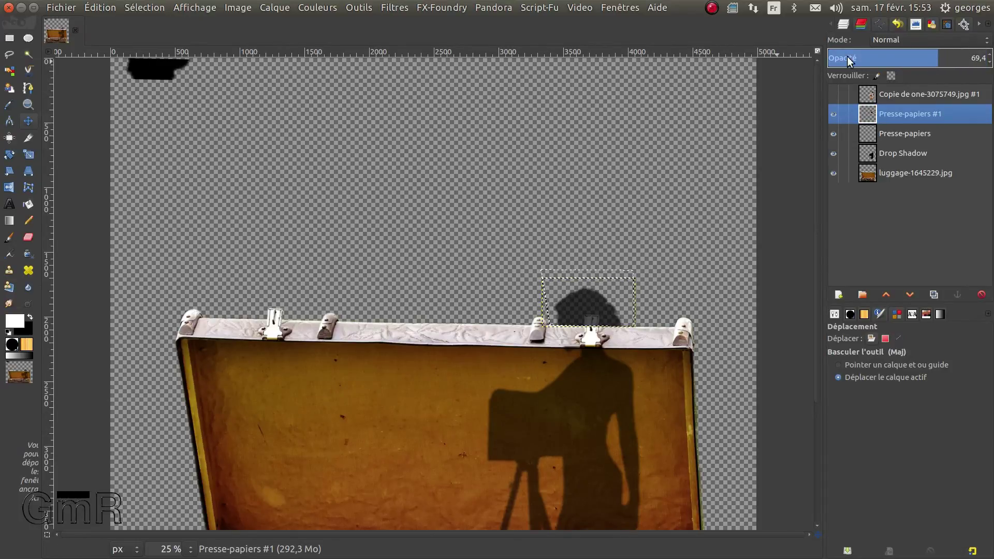
pyautogui.click(919, 60)
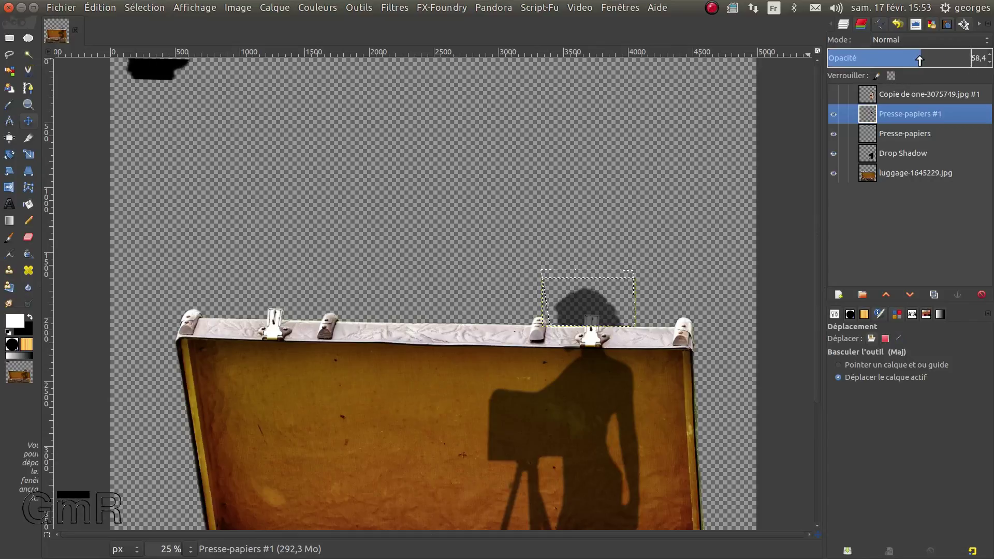
pyautogui.click(906, 58)
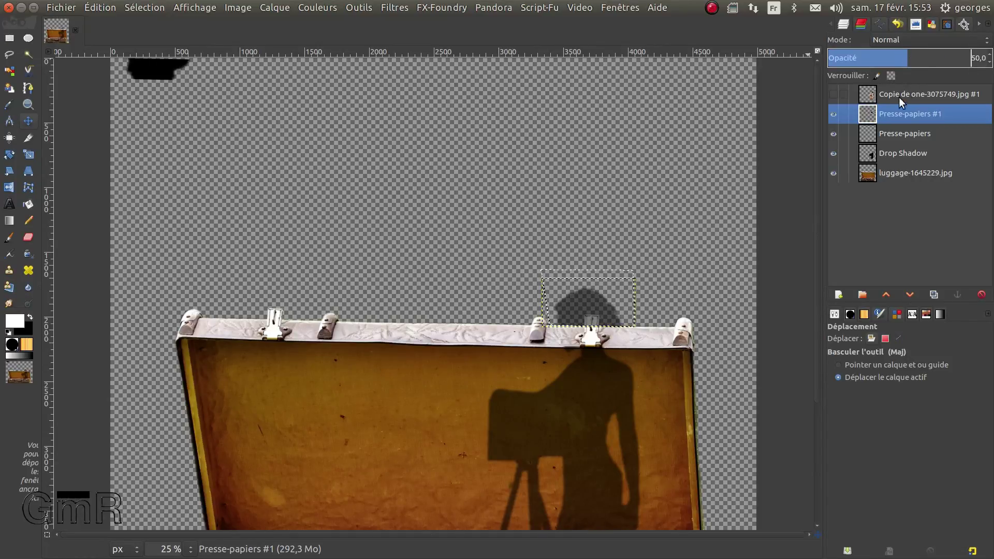
# Step: Set the Presse-papiers layer's opacity to 60 and move it onto the white rim between the head and body shadows
pyautogui.click(884, 131)
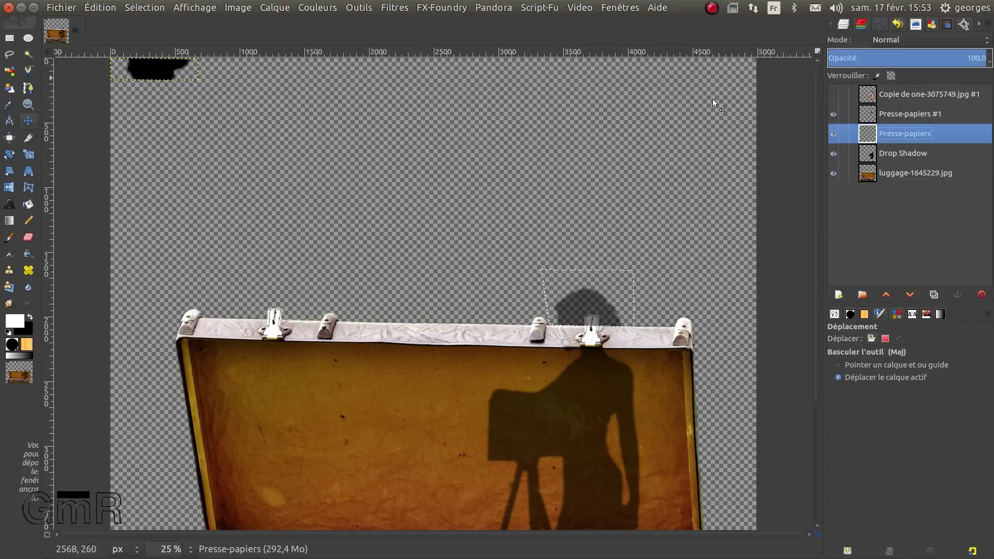
pyautogui.moveTo(943, 63); pyautogui.dragTo(937, 60)
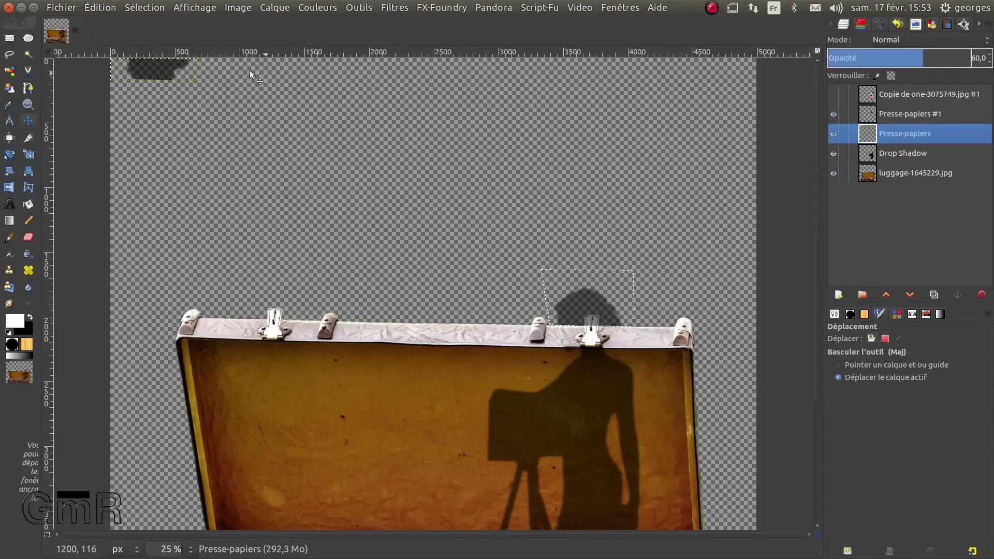
pyautogui.moveTo(168, 72); pyautogui.dragTo(220, 131)
pyautogui.moveTo(545, 270); pyautogui.dragTo(596, 338)
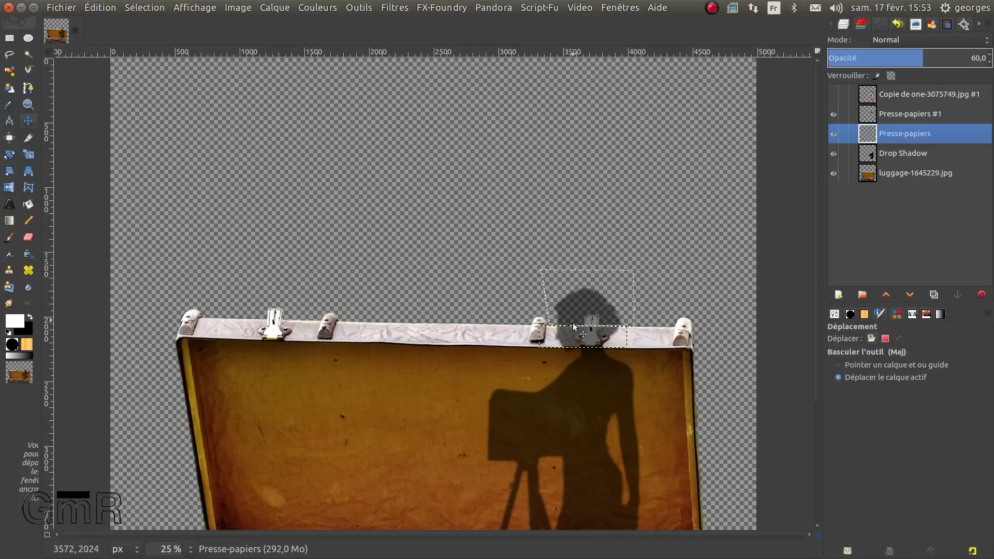
pyautogui.click(571, 337)
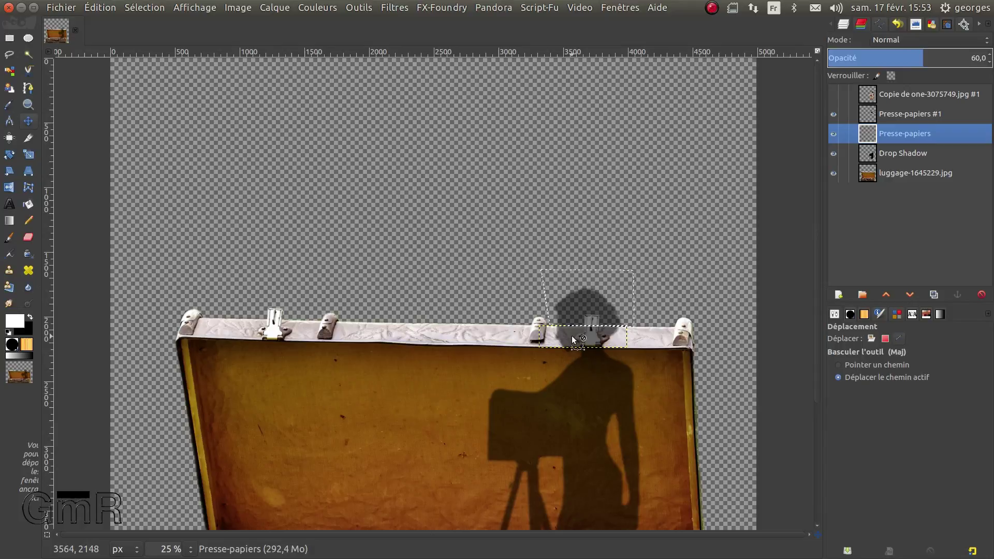
# Step: Cancel a first Shear attempt on the rim shadow layer and clear the selection around the head shadow
pyautogui.scroll(2, 572, 335)
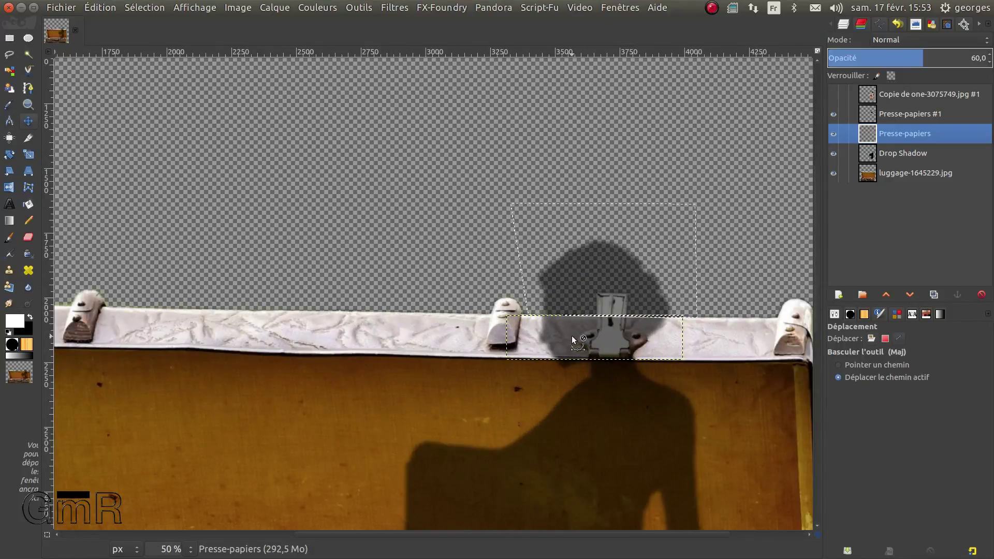
pyautogui.click(14, 171)
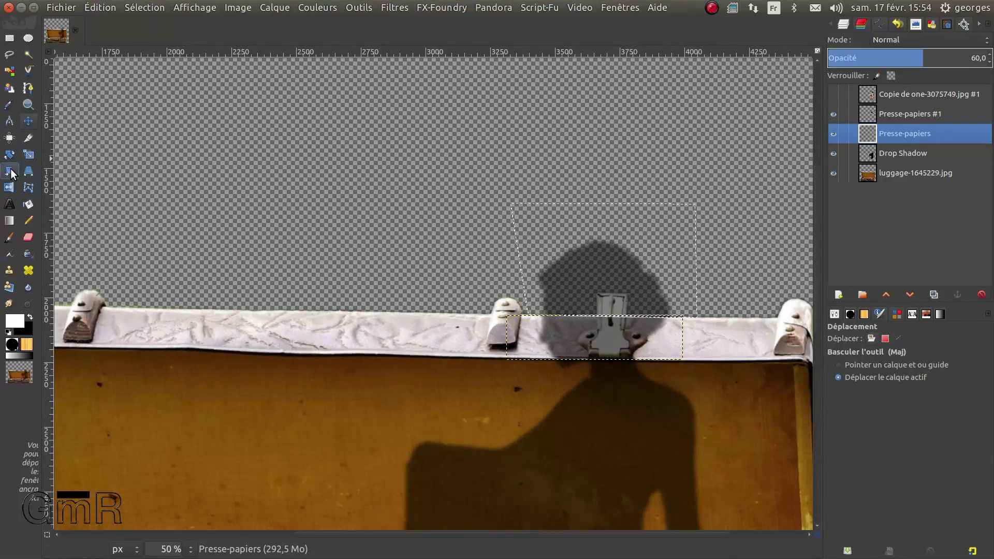
pyautogui.click(585, 343)
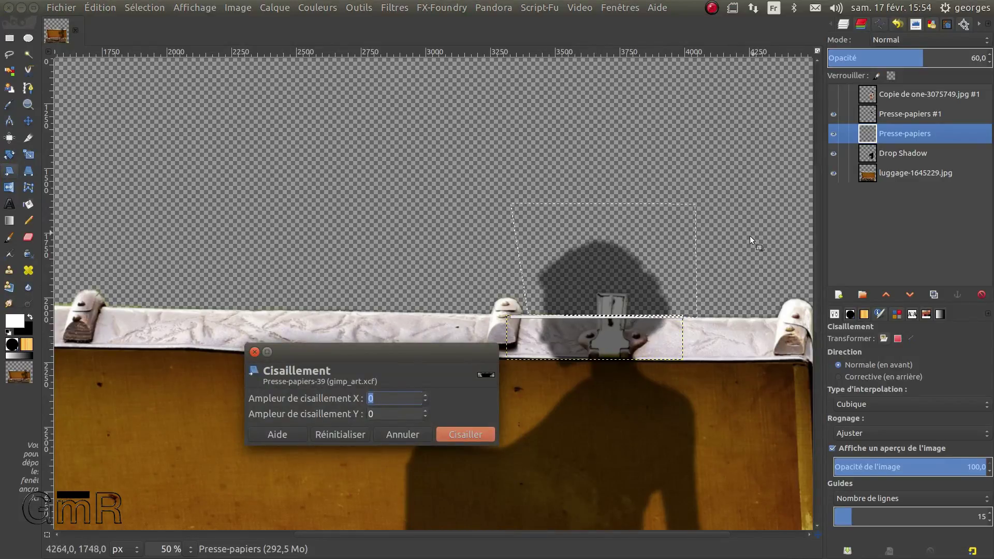
pyautogui.click(400, 434)
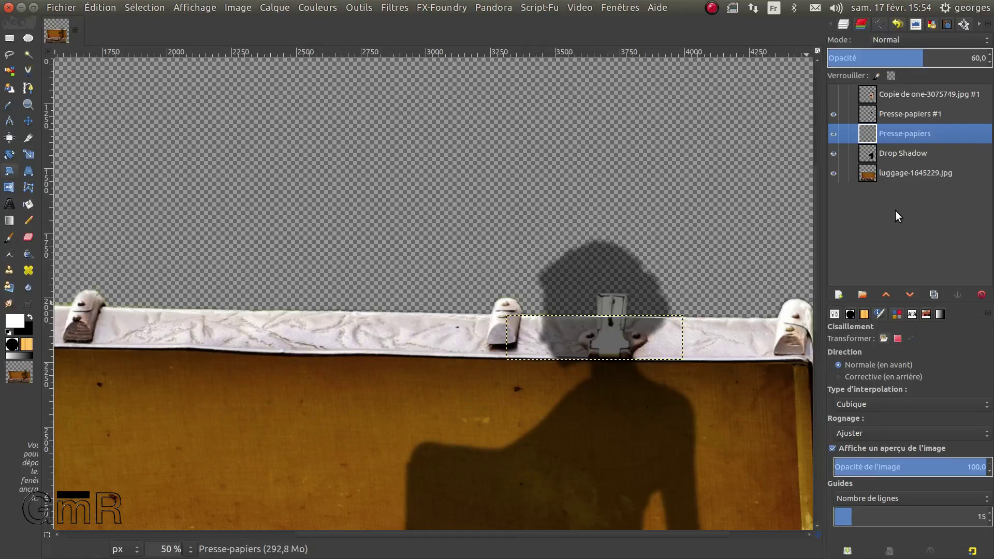
# Step: Shear the Presse-papiers rim shadow layer by -124 in X, hiding the original while adjusting and showing the layer again
pyautogui.click(887, 139)
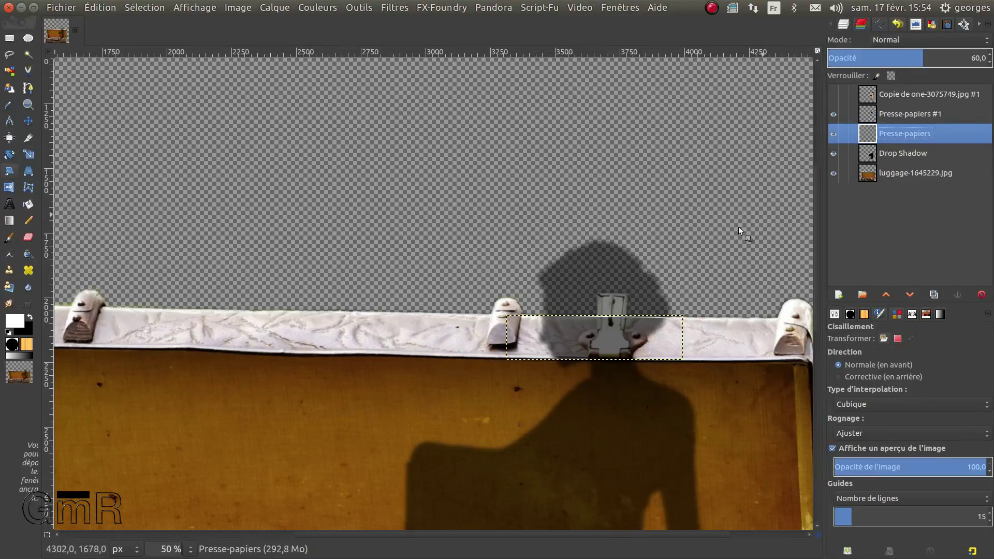
pyautogui.moveTo(582, 329); pyautogui.dragTo(630, 309)
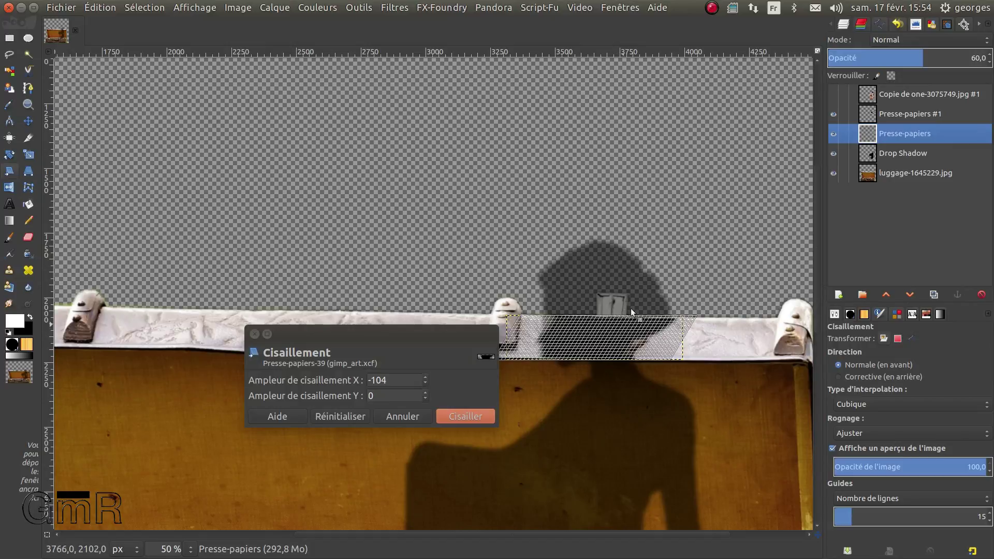
pyautogui.click(834, 134)
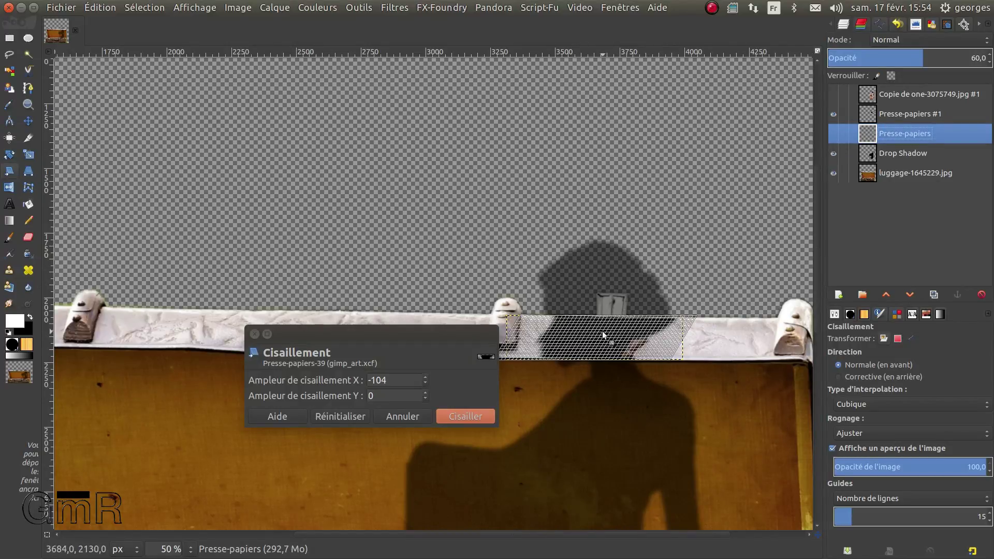
pyautogui.moveTo(604, 334); pyautogui.dragTo(610, 334)
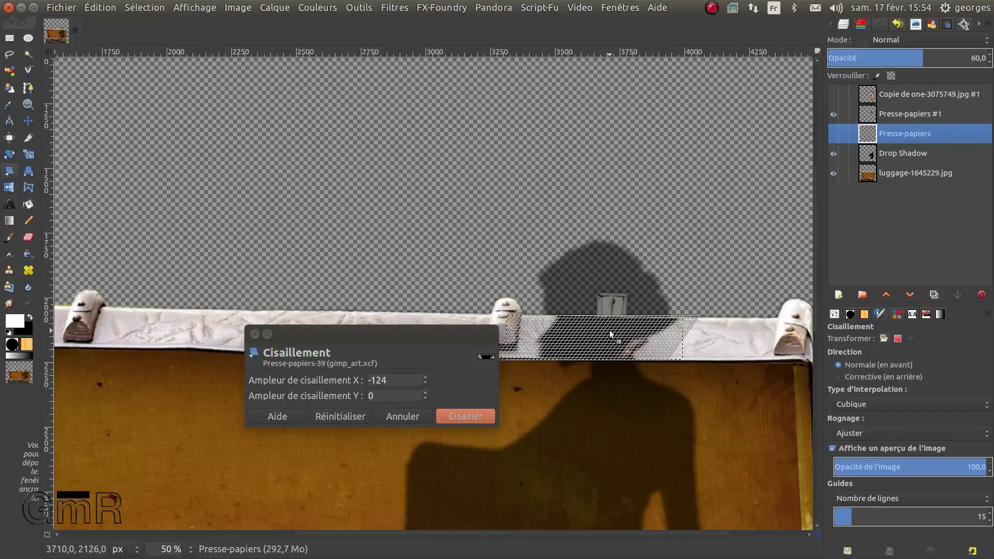
pyautogui.click(473, 413)
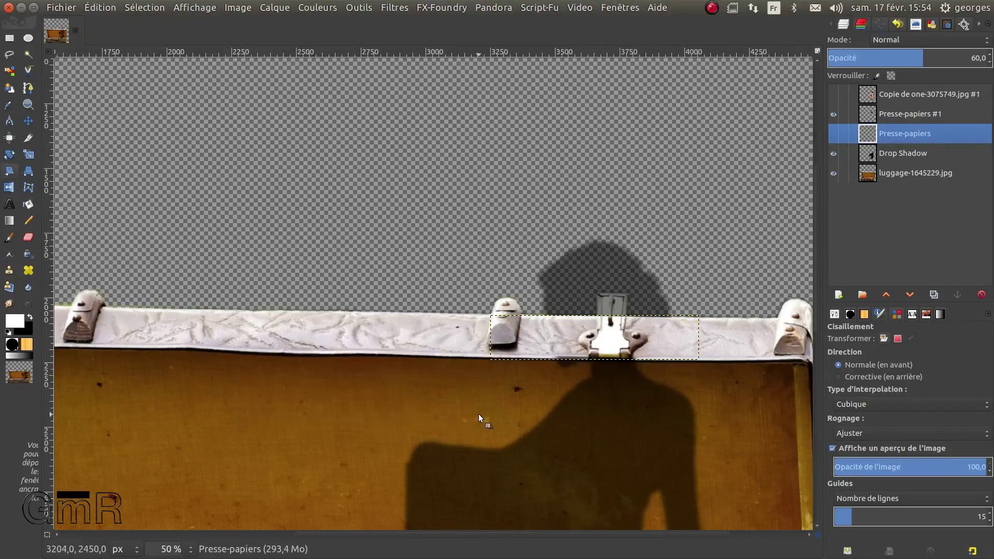
pyautogui.click(833, 135)
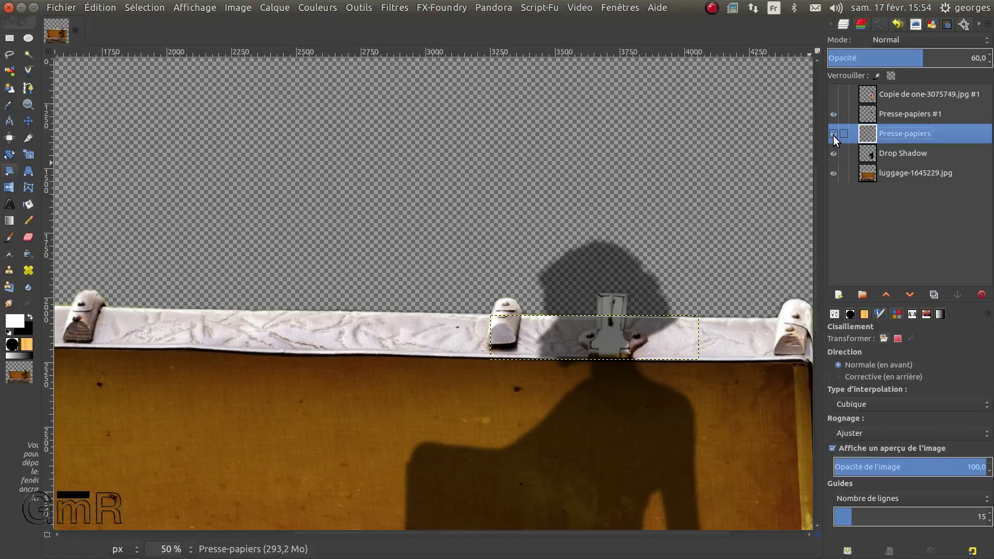
# Step: Shift the sheared rim shadow right to meet the neck, and move the head shadow layer right to align with it
pyautogui.click(29, 121)
pyautogui.moveTo(572, 329); pyautogui.dragTo(585, 329)
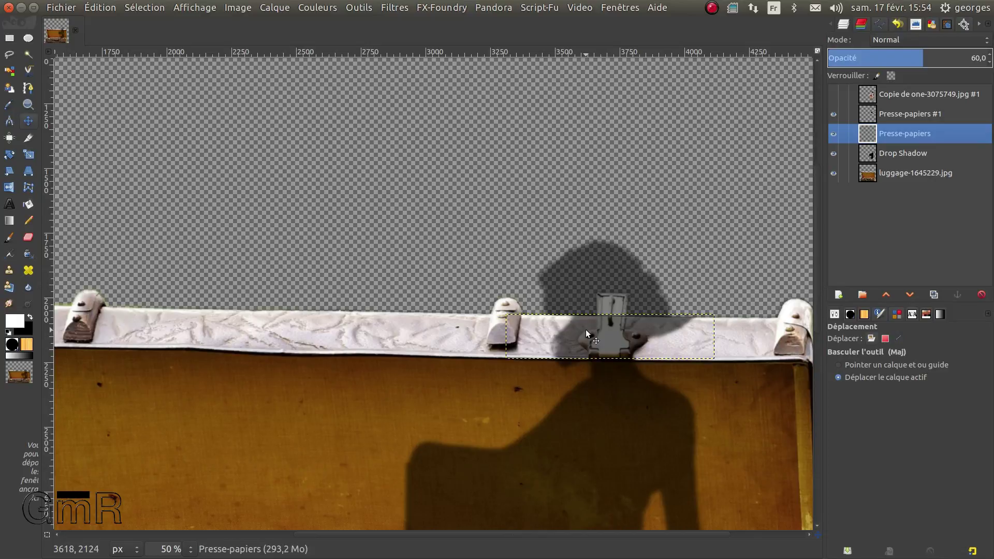
pyautogui.click(864, 114)
pyautogui.moveTo(607, 259); pyautogui.dragTo(632, 257)
# Step: Apply a Perspective transform to the Presse-papiers #1 head shadow, pulling both upper corners outward and up to enlarge and stretch the head
pyautogui.press('ctrl')
pyautogui.scroll(-2, 640, 300)
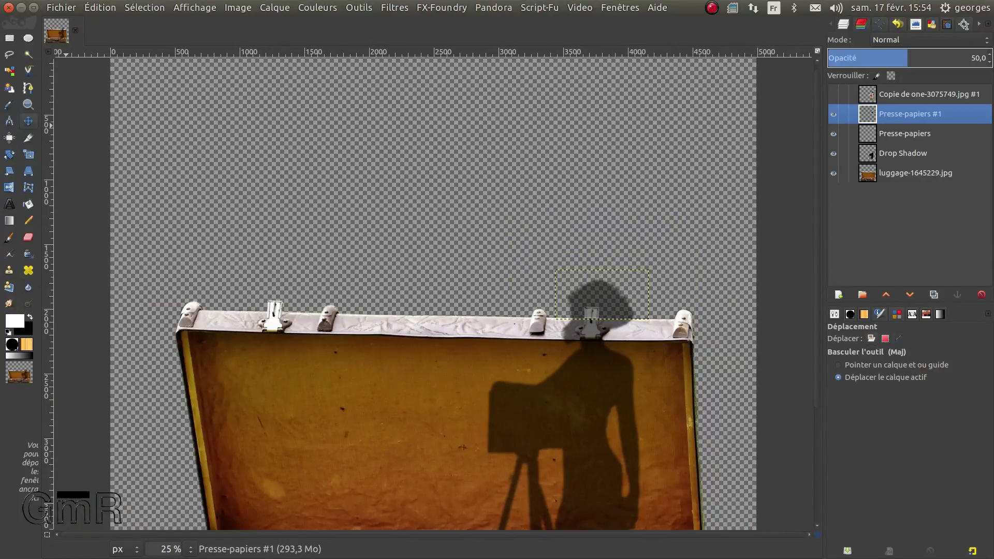
pyautogui.click(27, 172)
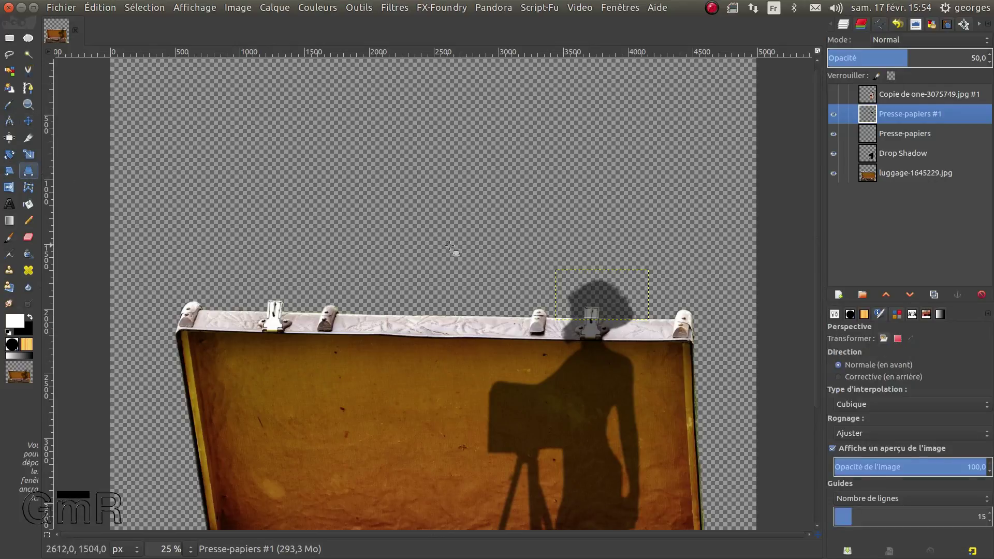
pyautogui.click(587, 301)
pyautogui.moveTo(557, 275); pyautogui.dragTo(472, 212)
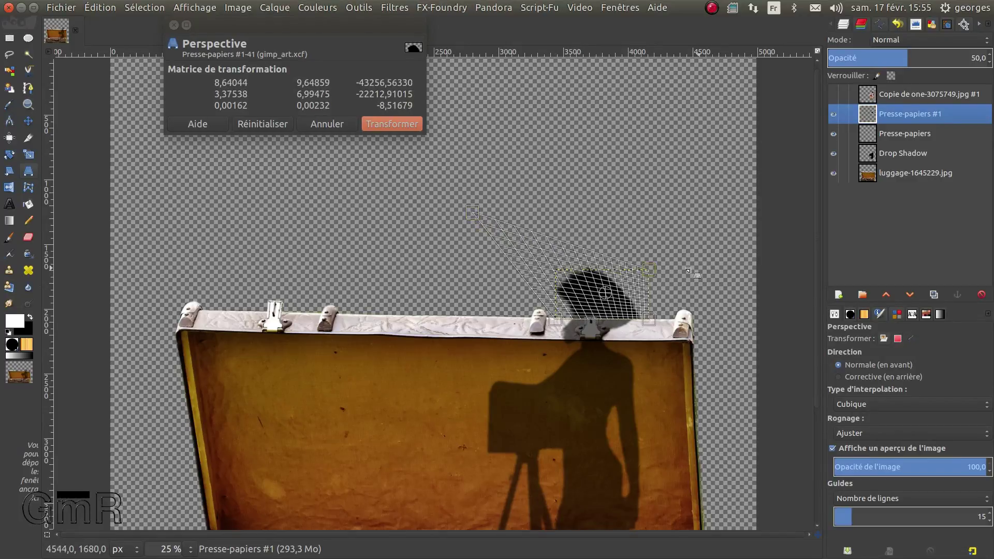
pyautogui.moveTo(663, 272); pyautogui.dragTo(745, 159)
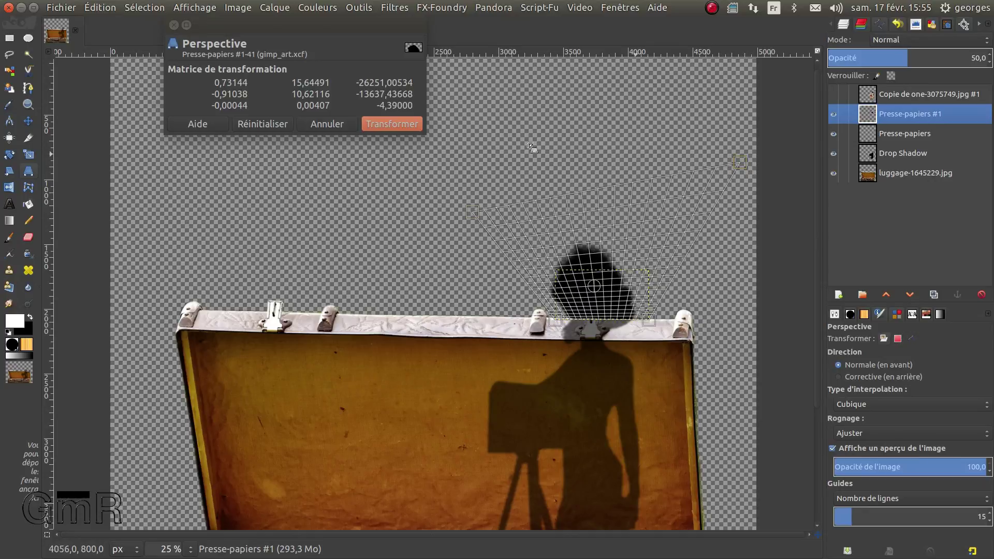
pyautogui.click(382, 125)
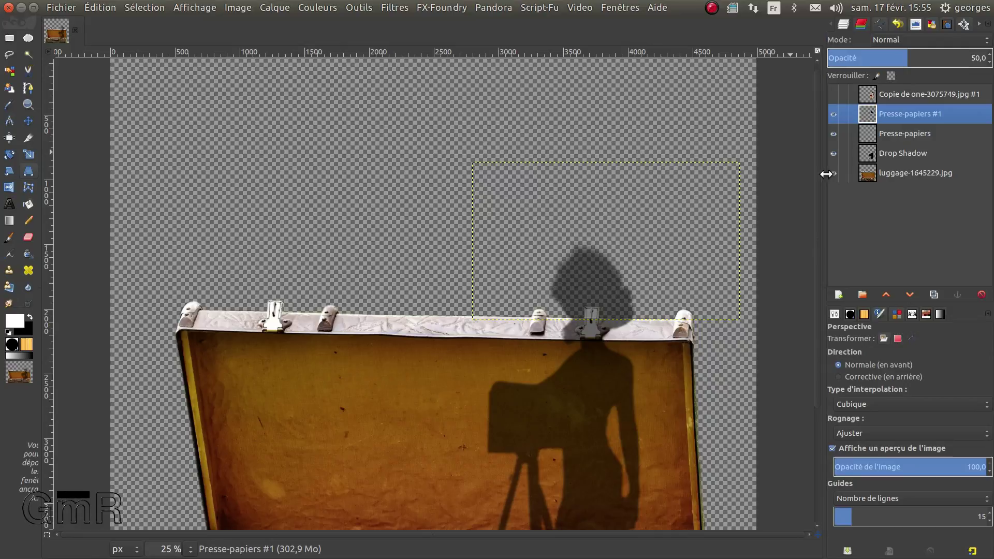
# Step: Add a white (full opacity) mask to the Presse-papiers #1 layer and fade the head shadow upward with a linear white-to-black gradient
pyautogui.rightClick(874, 119)
pyautogui.click(785, 282)
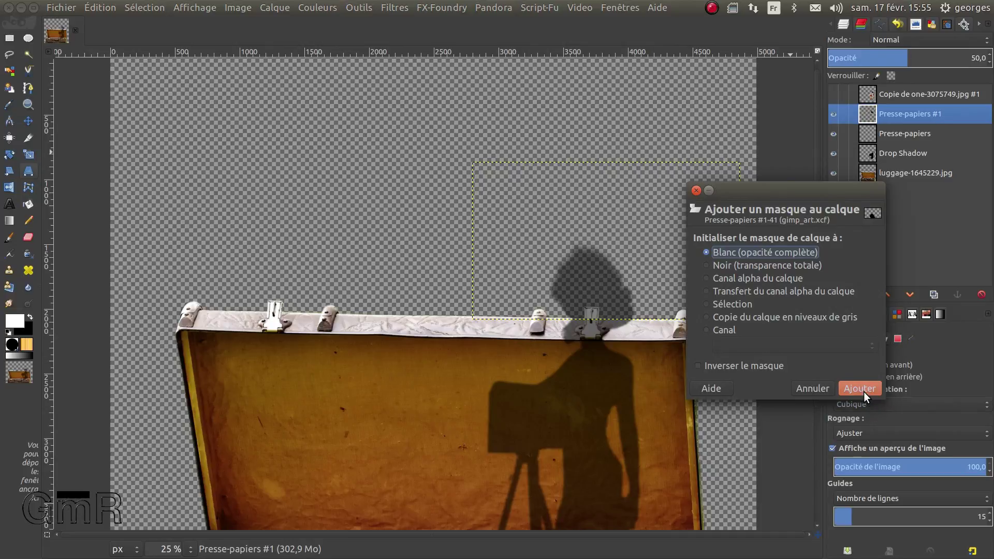
pyautogui.click(860, 389)
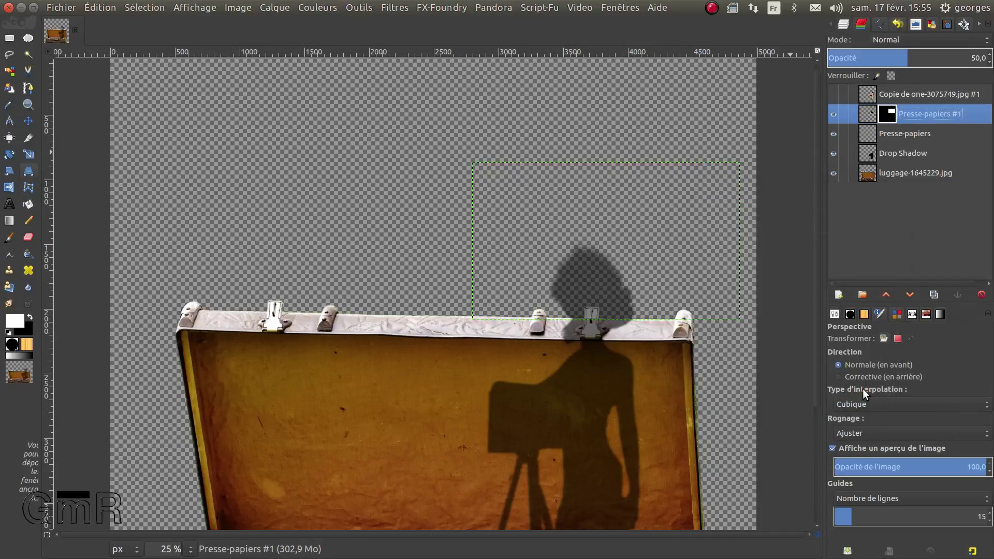
pyautogui.click(9, 220)
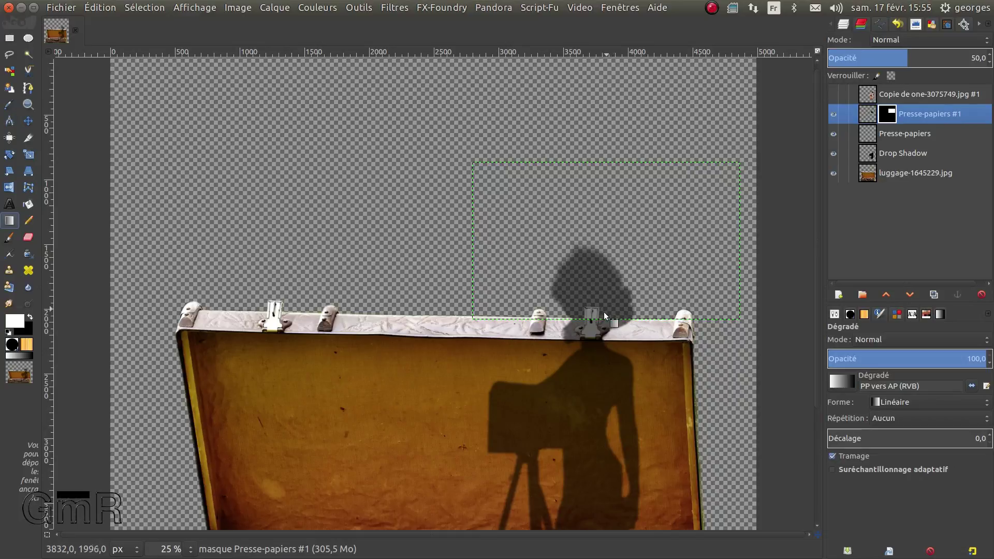
pyautogui.moveTo(604, 312); pyautogui.dragTo(601, 245)
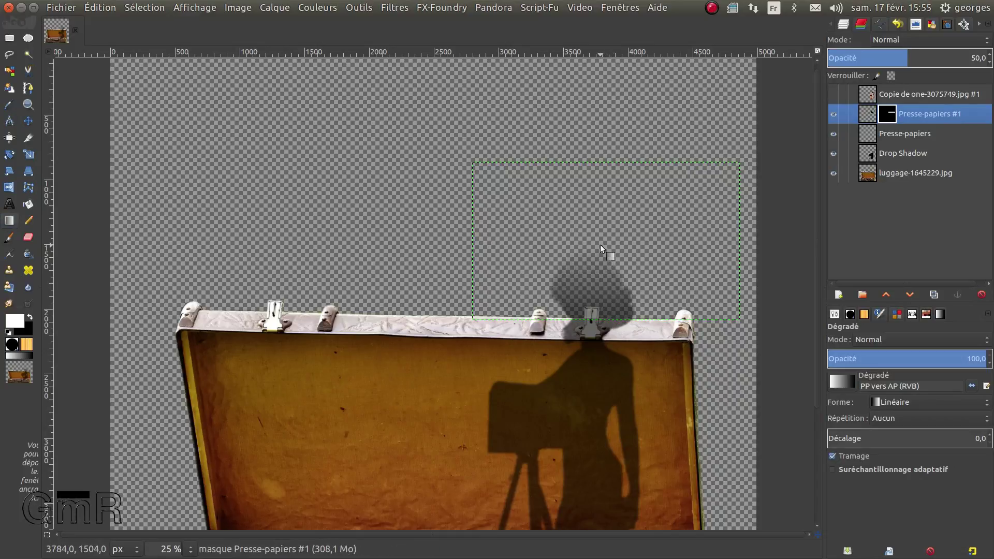
# Step: Show the woman's layer, Copie de one-3075749.jpg #1, and check the faded head shadow against her
pyautogui.press('-')
pyautogui.press('-')
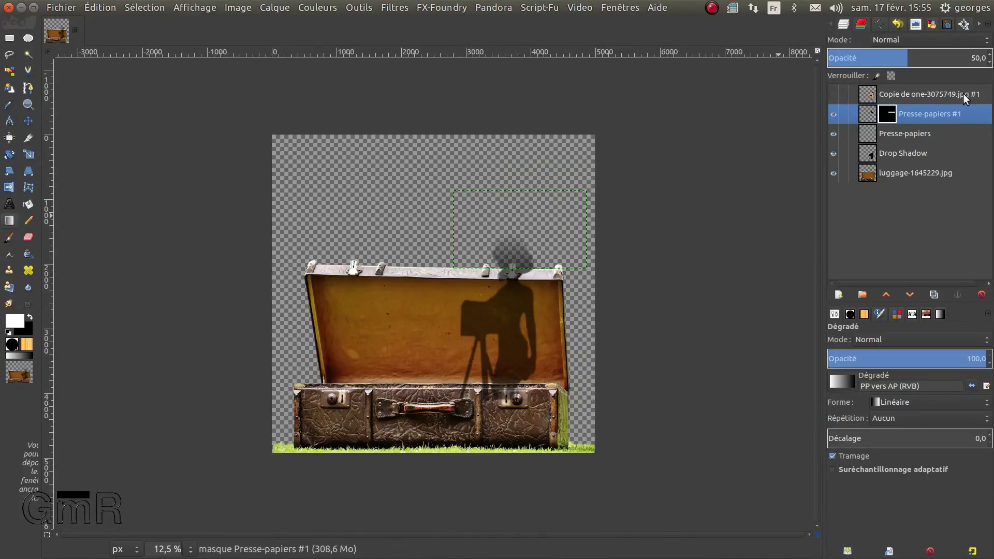
pyautogui.click(832, 94)
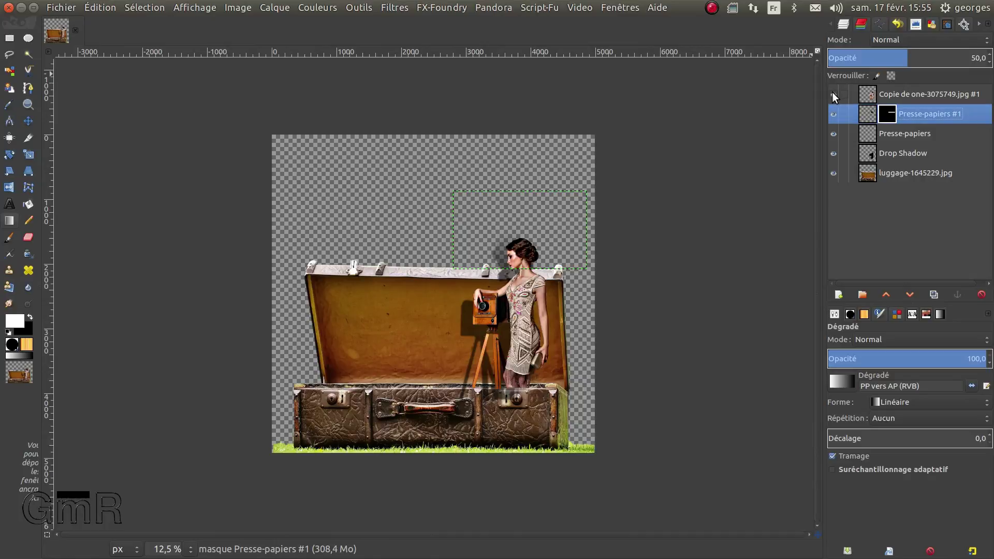
pyautogui.press('+')
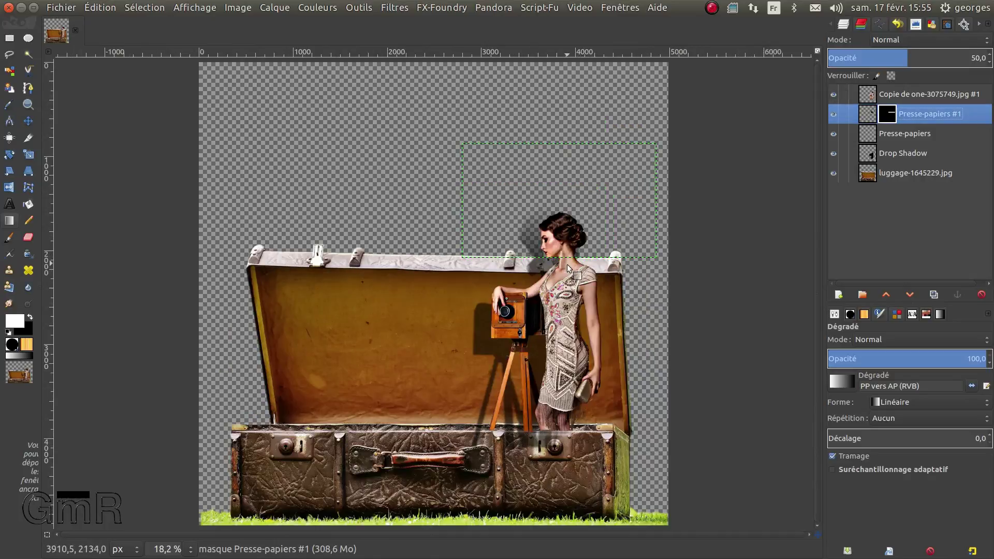
# Step: Merge the Presse-papiers rim shadow layer down into Drop Shadow and hide the Presse-papiers #1 head shadow layer
pyautogui.rightClick(871, 117)
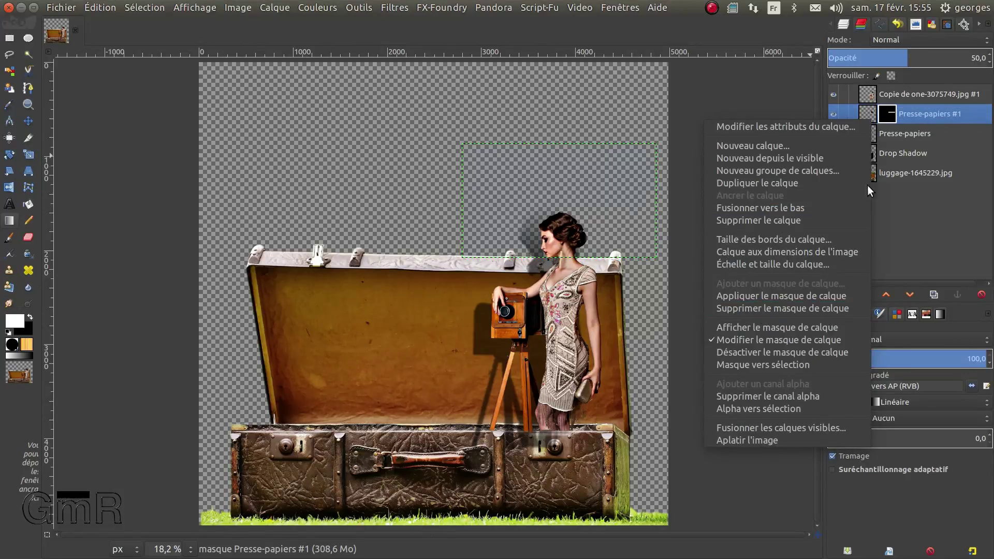
pyautogui.click(902, 136)
pyautogui.rightClick(902, 135)
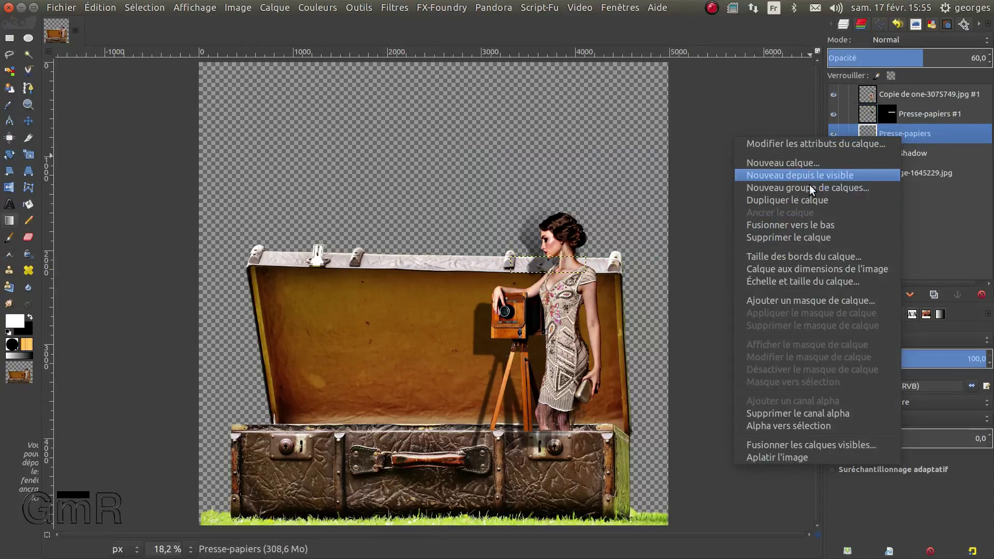
pyautogui.click(818, 223)
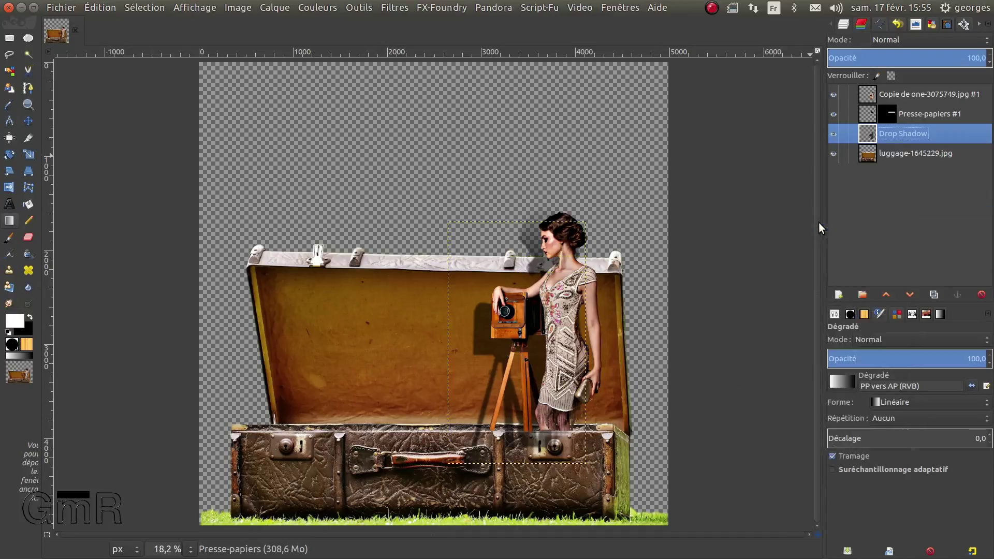
pyautogui.click(834, 114)
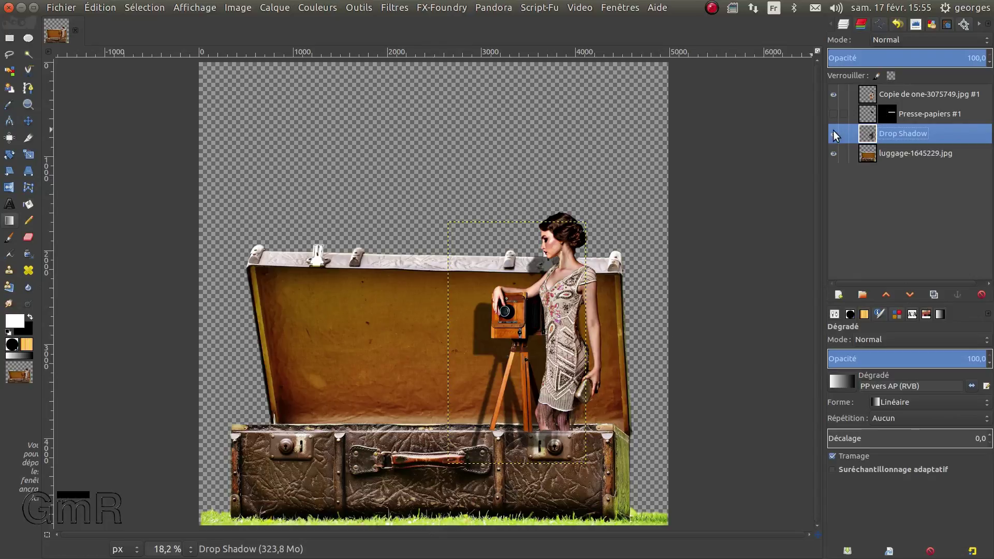
# Step: Select the luggage-1645229.jpg layer and save the image
pyautogui.click(868, 94)
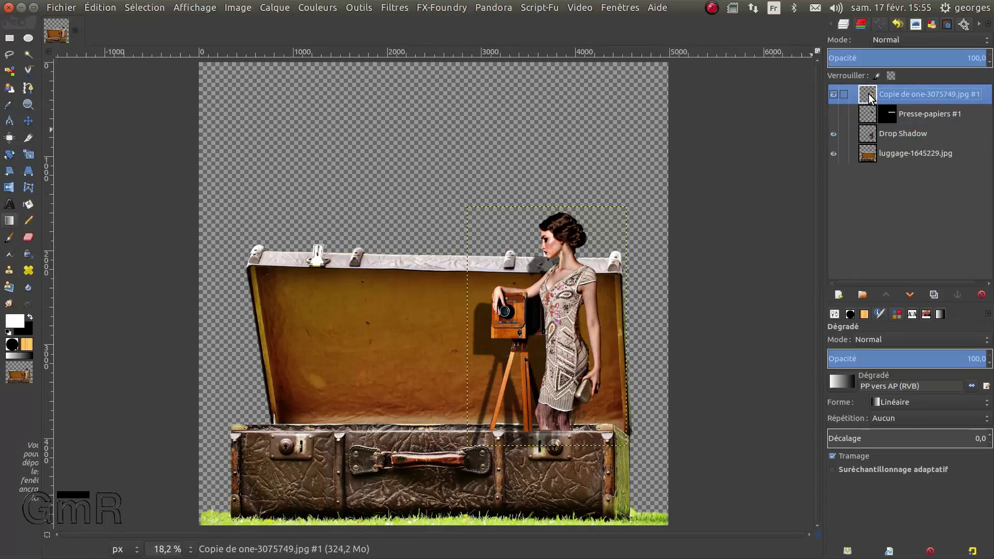
pyautogui.click(865, 157)
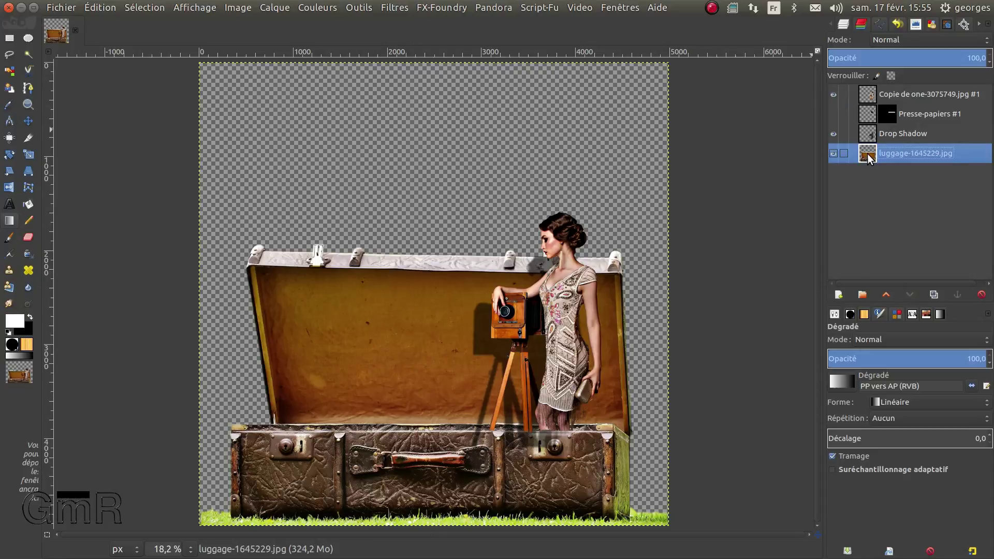
pyautogui.click(61, 8)
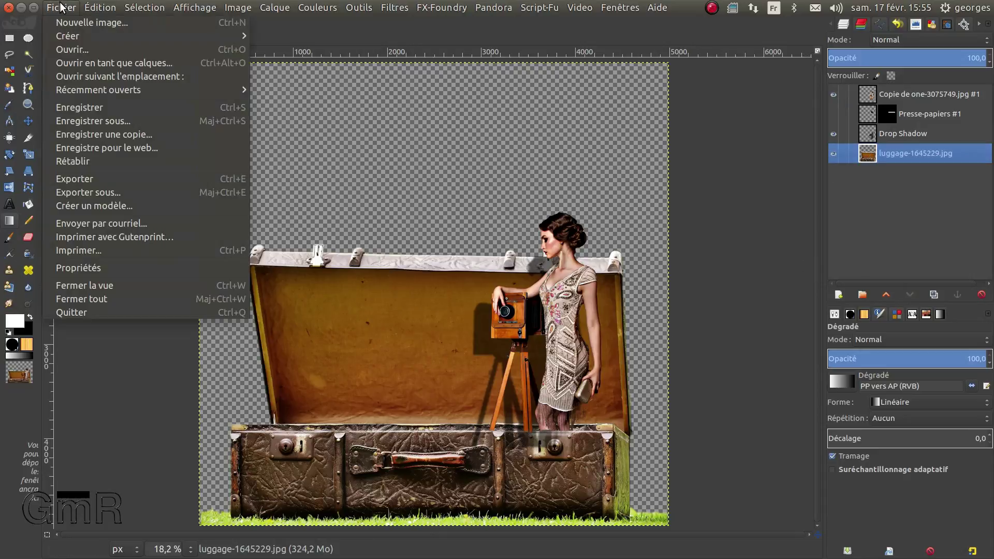
pyautogui.click(81, 106)
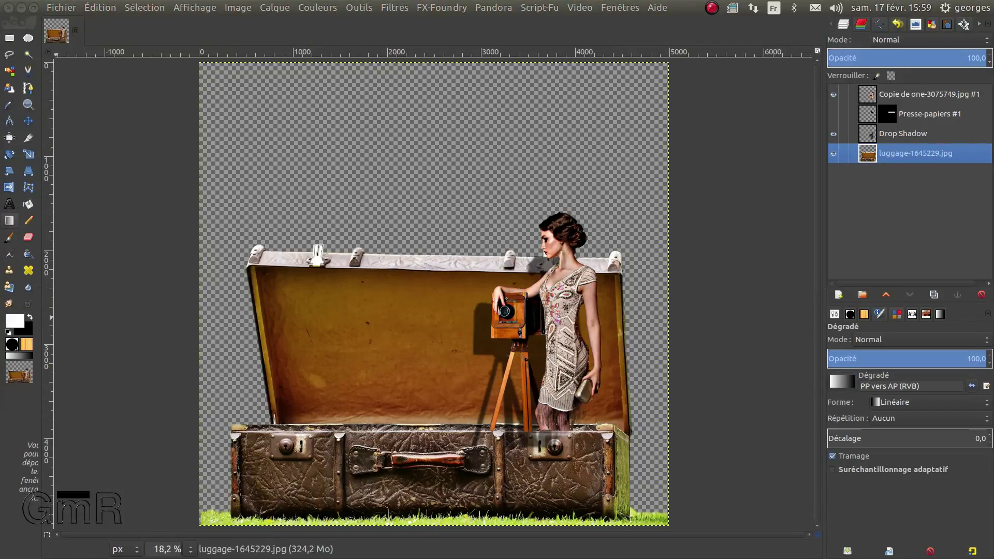
# Step: Add paris-1175022.jpg as a layer beneath the luggage and compare the scene with the head shadow shown and hidden, leaving it hidden
pyautogui.moveTo(2, 248); pyautogui.dragTo(881, 193)
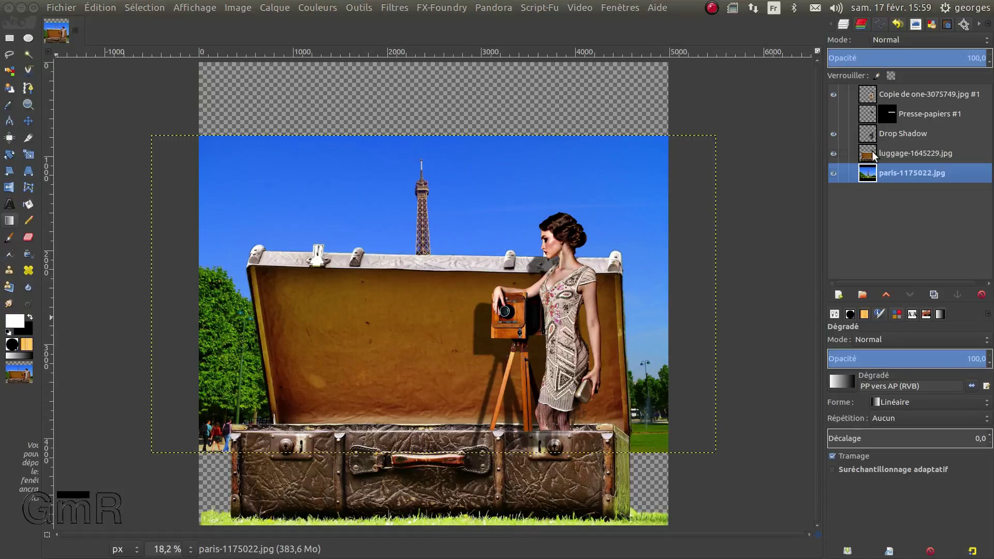
pyautogui.click(834, 113)
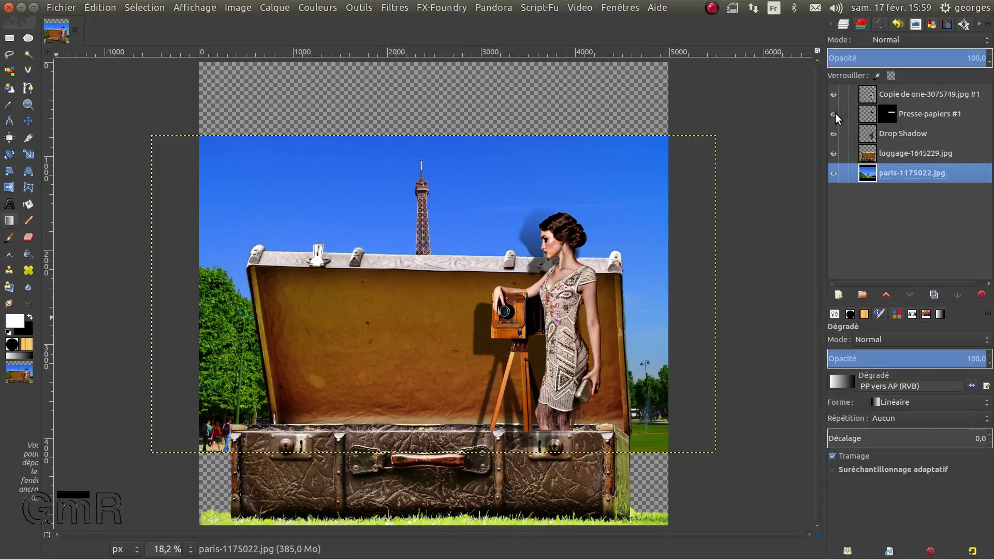
pyautogui.click(834, 114)
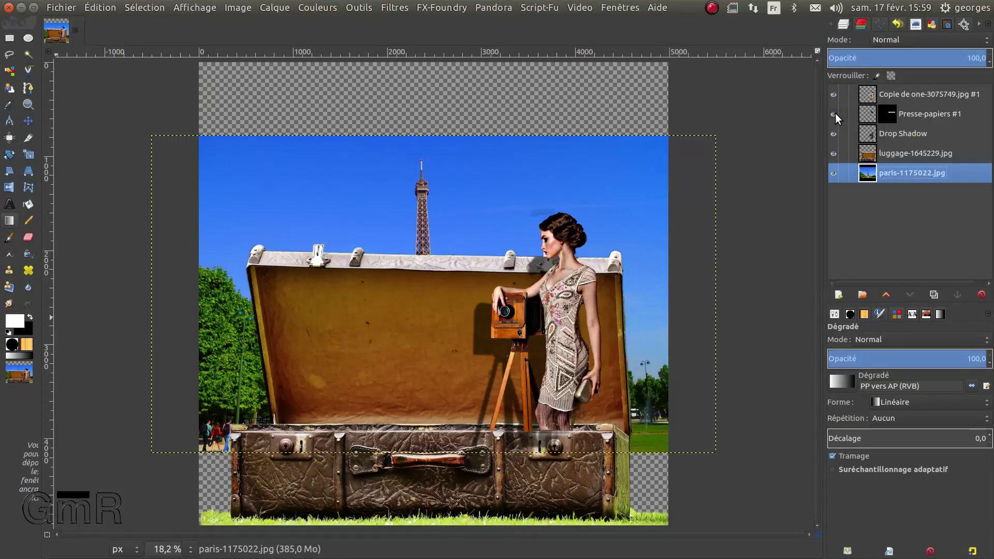
pyautogui.click(835, 113)
# Step: Add an alpha channel to the paris-1175022.jpg layer and scale it proportionally to 8152 x 4587 px, shifting the Eiffel Tower left behind the suitcase
pyautogui.rightClick(892, 173)
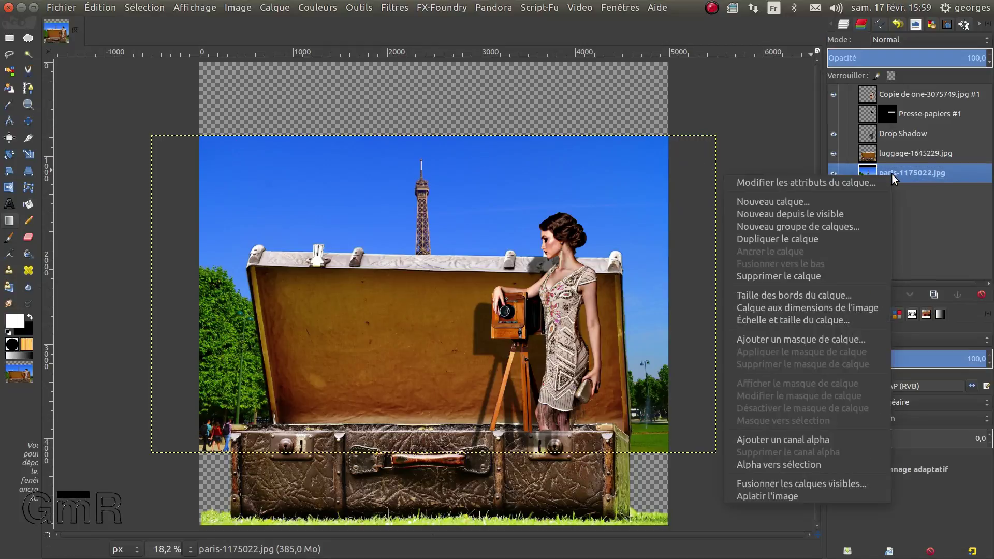
pyautogui.click(758, 439)
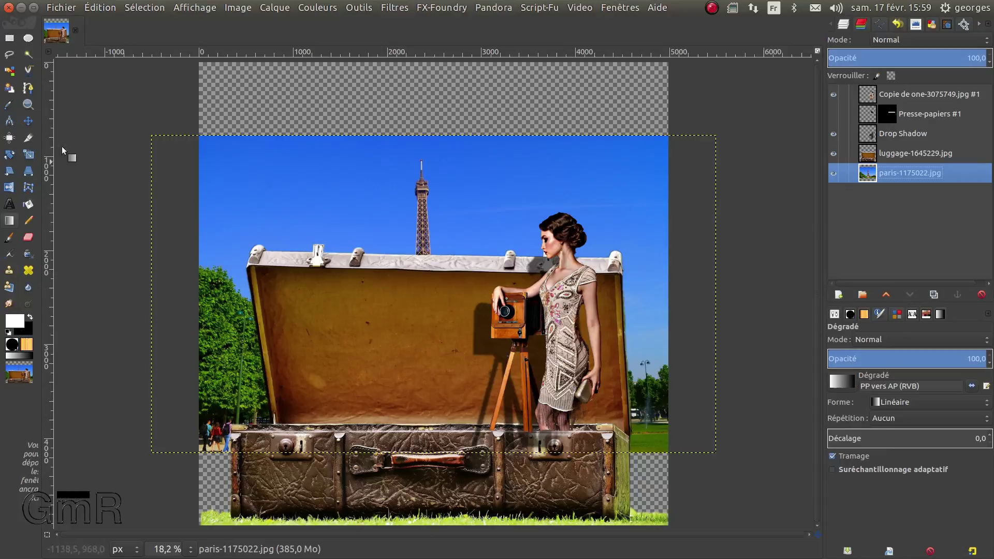
pyautogui.click(29, 154)
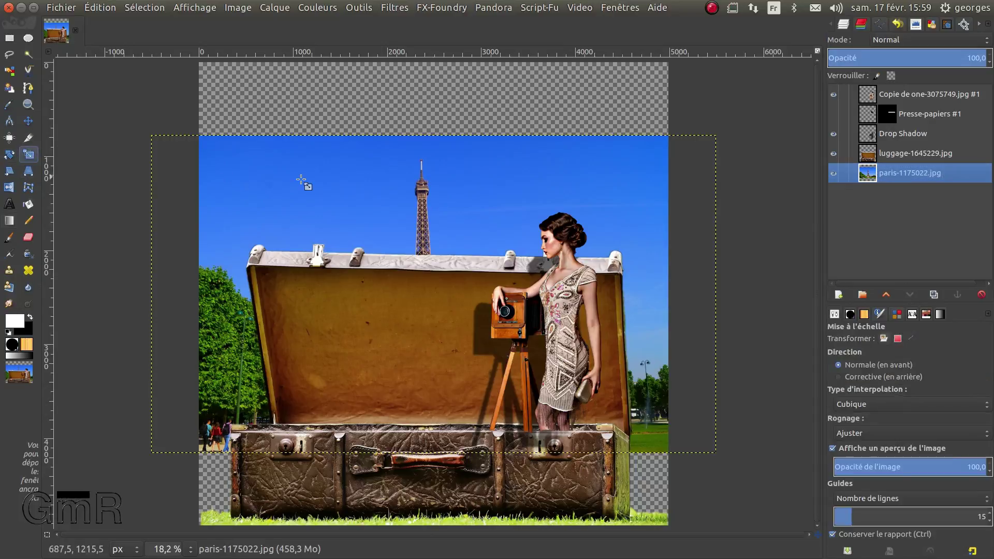
pyautogui.click(309, 184)
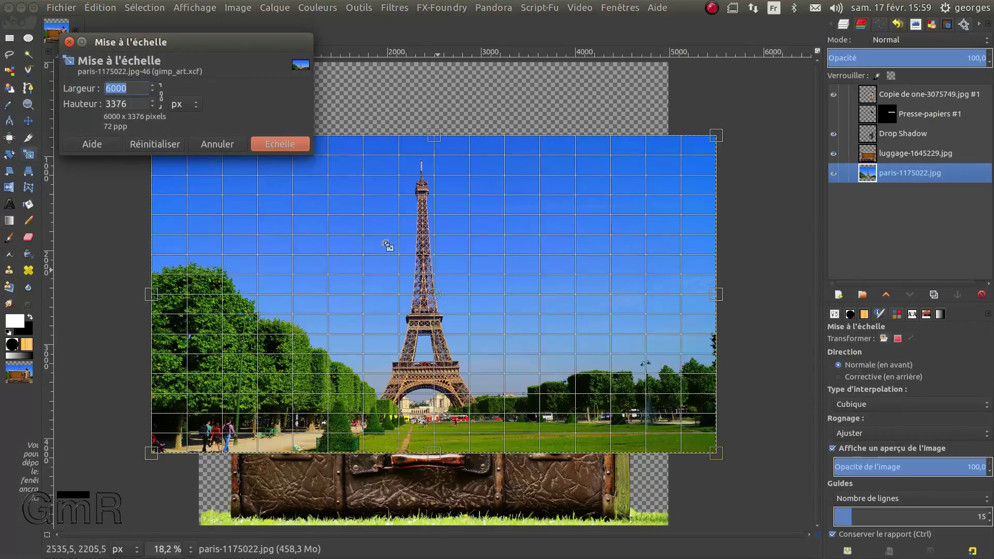
pyautogui.moveTo(723, 464); pyautogui.dragTo(782, 552)
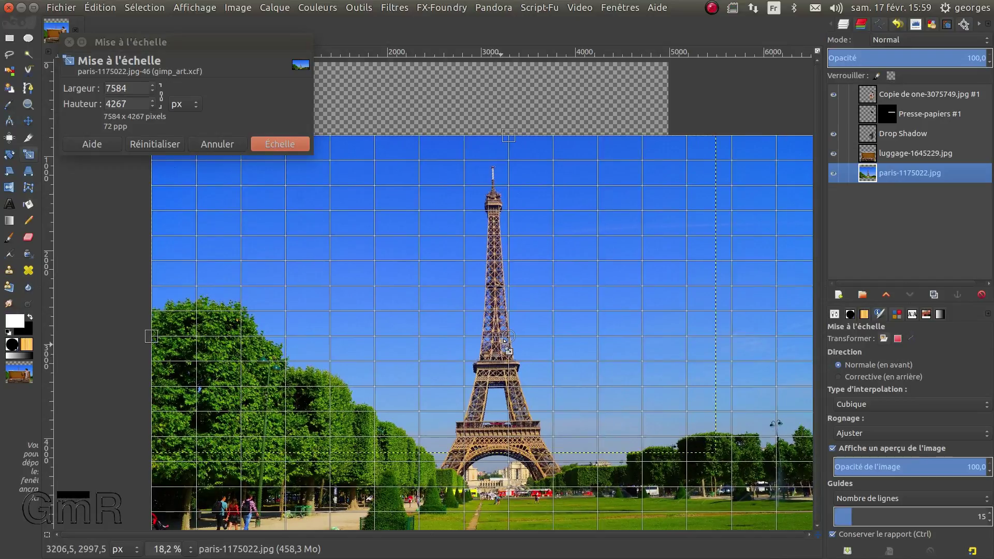
pyautogui.moveTo(509, 337); pyautogui.dragTo(350, 333)
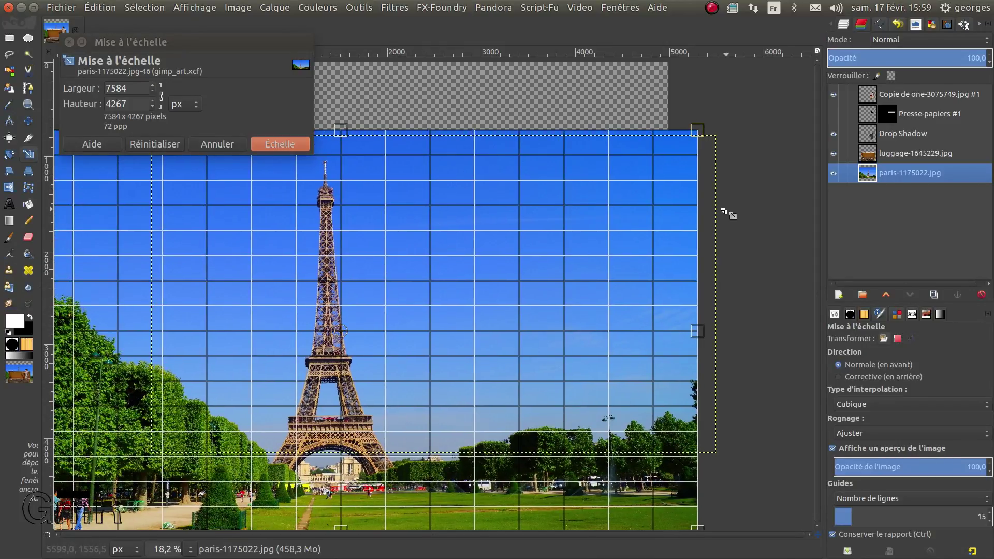
pyautogui.keyDown('ctrl'); pyautogui.scroll(-3, 729, 214); pyautogui.keyUp('ctrl')
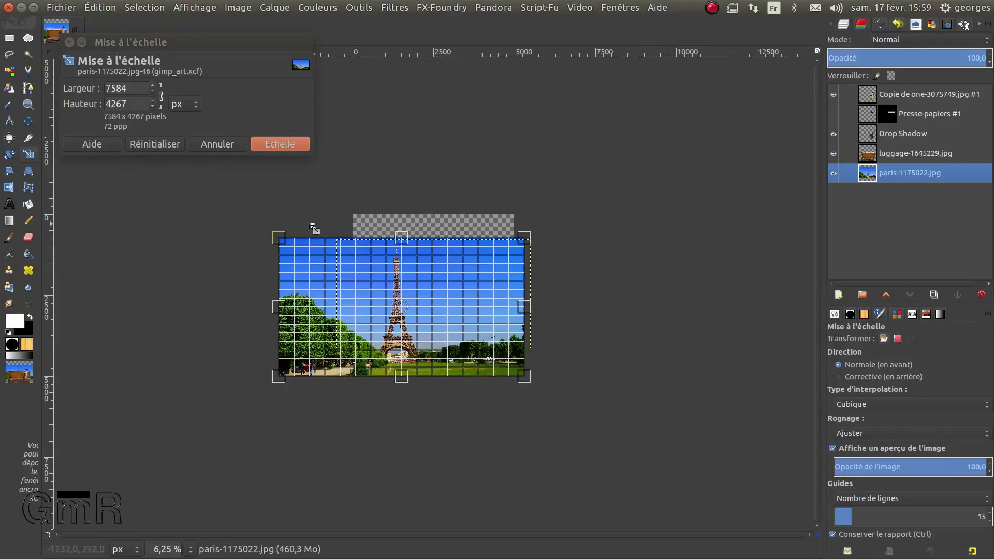
pyautogui.moveTo(283, 239)
pyautogui.mouseDown()
pyautogui.moveTo(243, 219)
pyautogui.moveTo(191, 218)
pyautogui.moveTo(267, 230)
pyautogui.mouseUp()
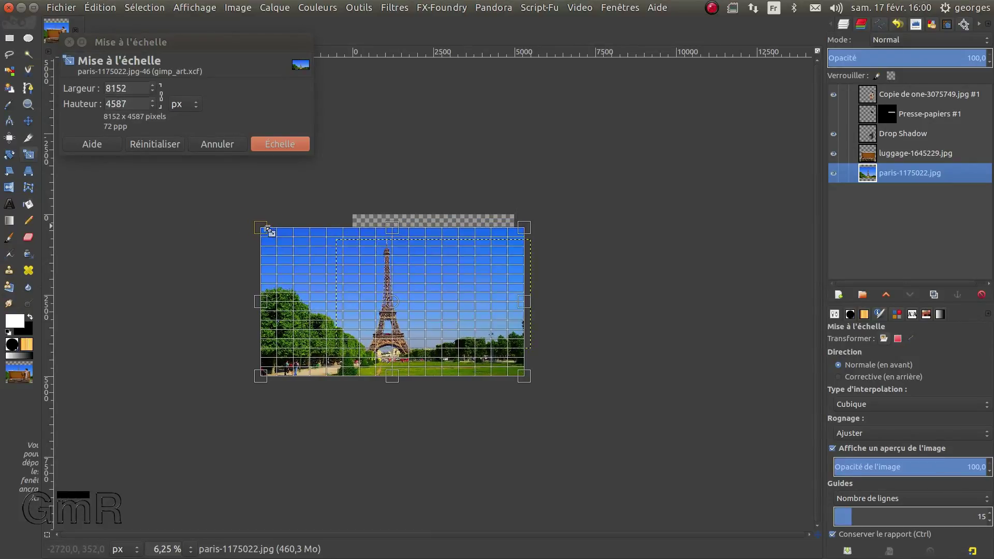
pyautogui.click(279, 146)
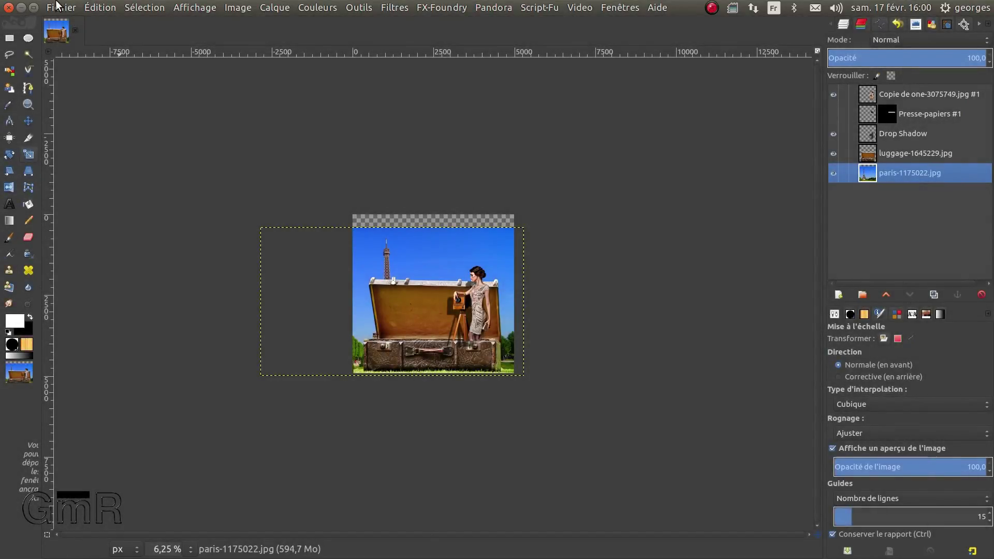
# Step: Save gimp_art.xcf with the enlarged Paris background in place
pyautogui.click(58, 10)
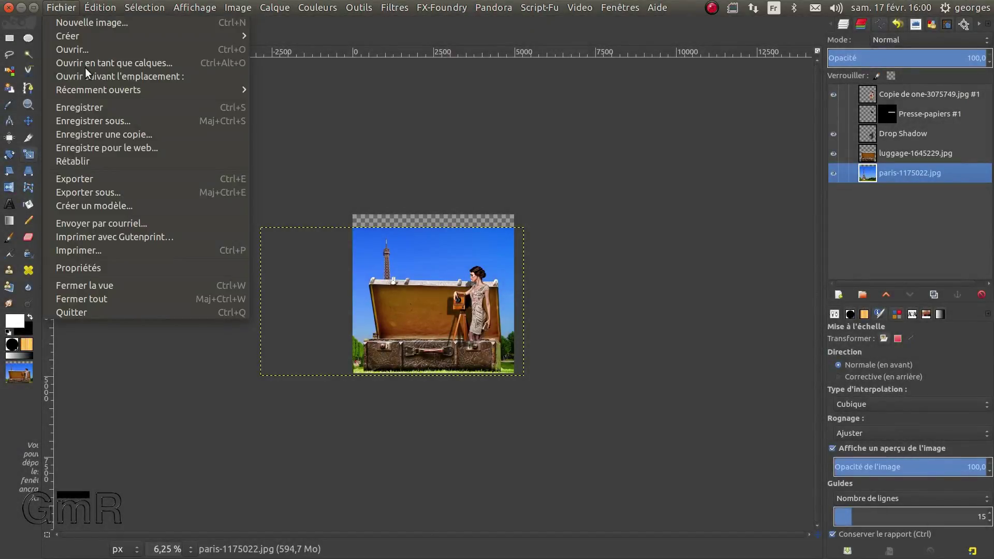
pyautogui.click(102, 104)
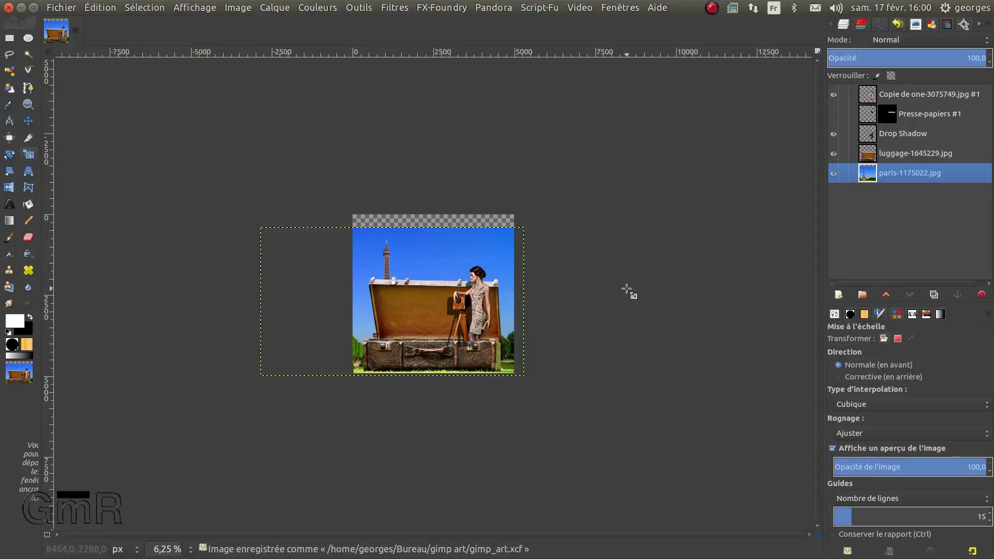
pyautogui.press('+')
pyautogui.press('+')
pyautogui.press('+')
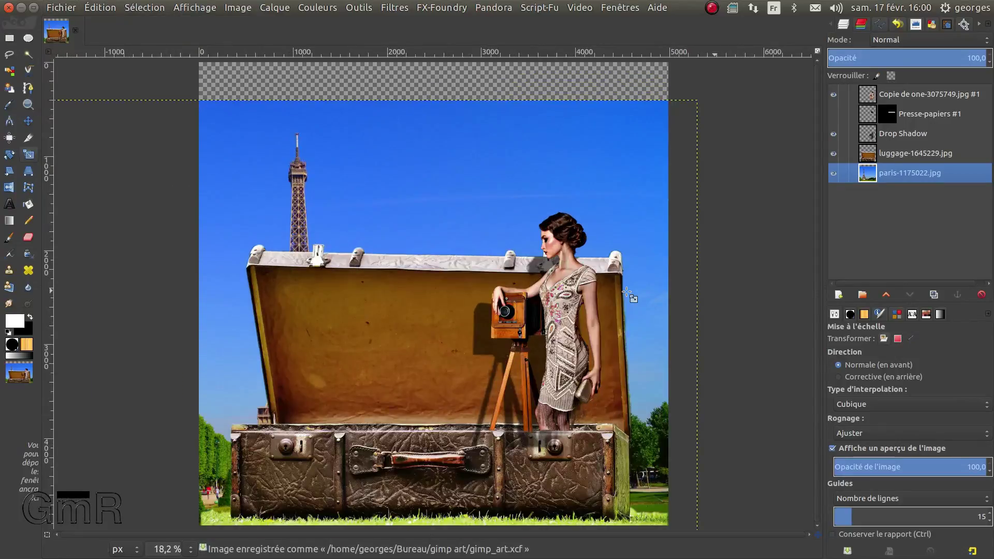
# Step: Move the paris-1175022.jpg layer about 308 px left and 77 px down so the Eiffel Tower stands further left behind the suitcase
pyautogui.press('ctrl')
pyautogui.click(28, 121)
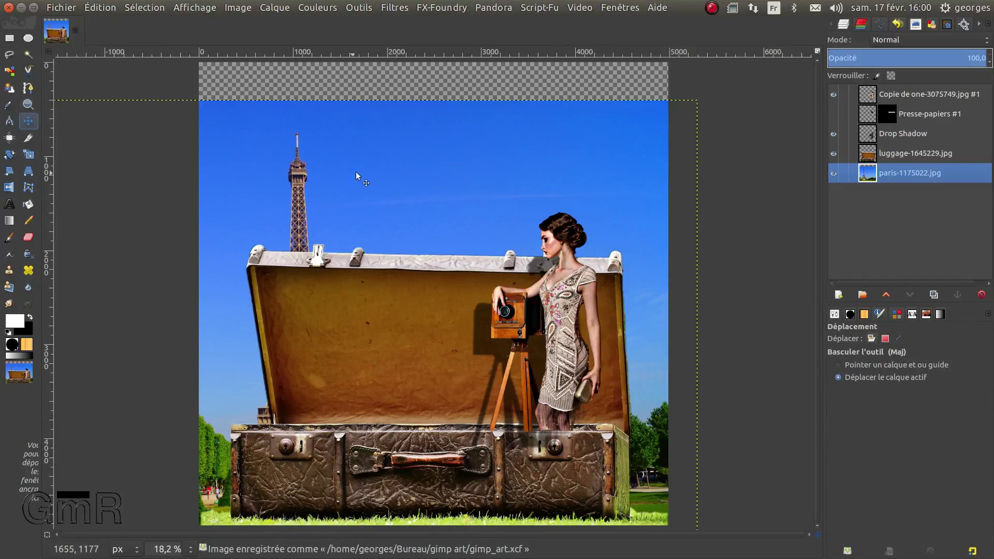
pyautogui.moveTo(367, 184); pyautogui.dragTo(340, 193)
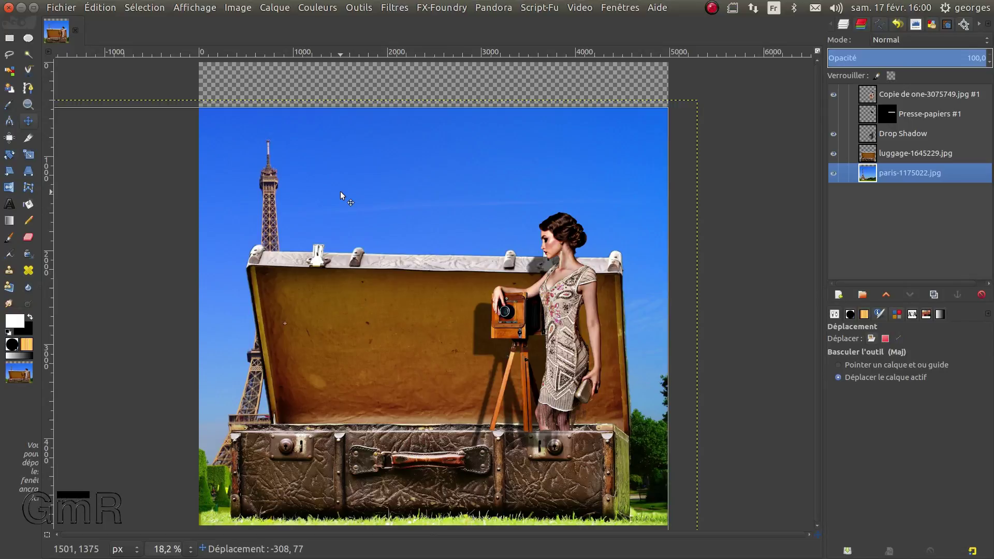
pyautogui.moveTo(340, 191); pyautogui.dragTo(340, 192)
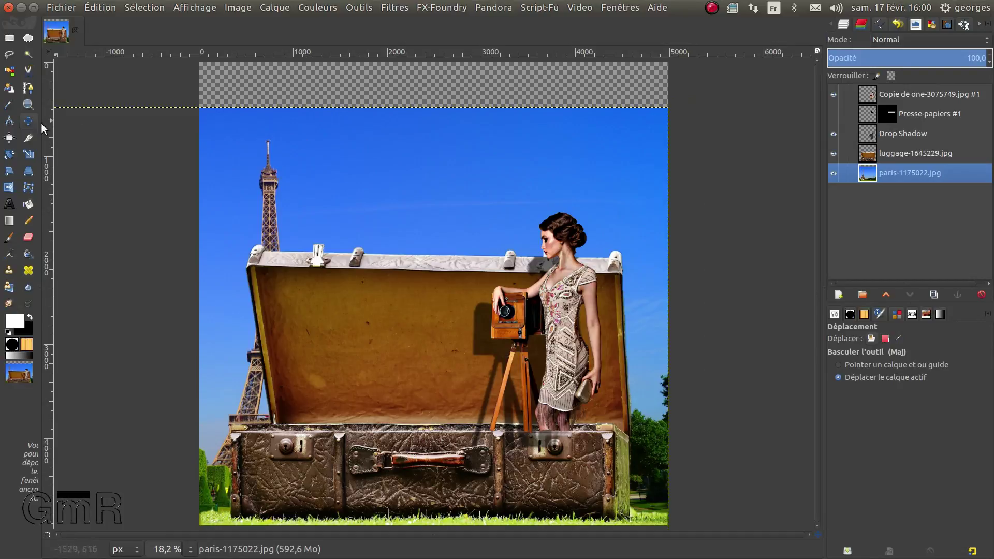
# Step: Fit the boundary of the paris-1175022.jpg layer to the image dimensions
pyautogui.click(29, 157)
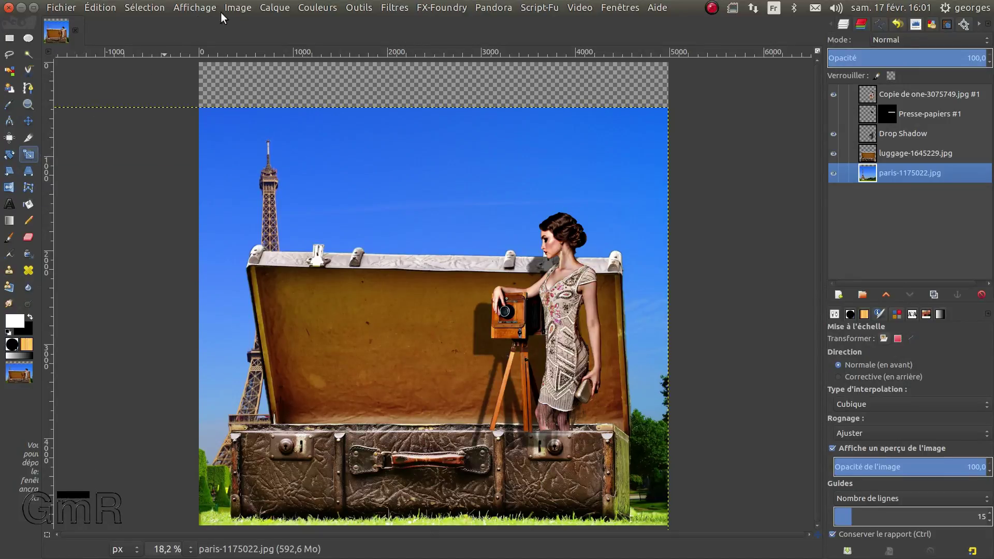
pyautogui.click(267, 9)
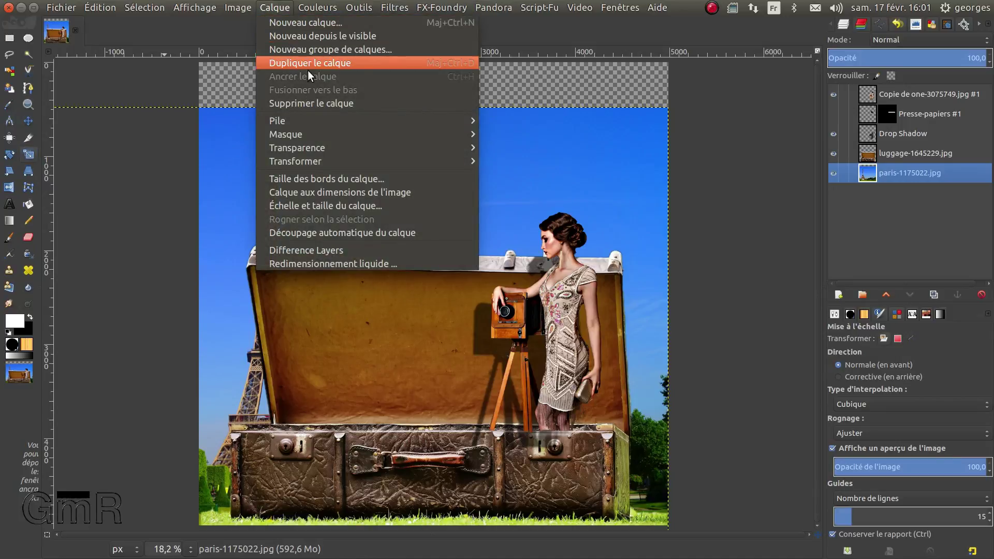
pyautogui.click(322, 180)
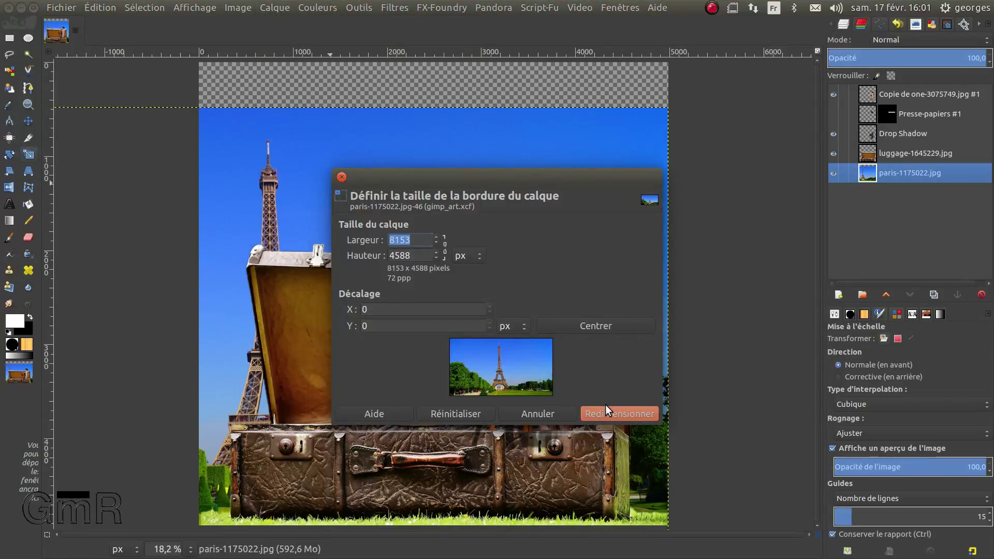
pyautogui.click(542, 414)
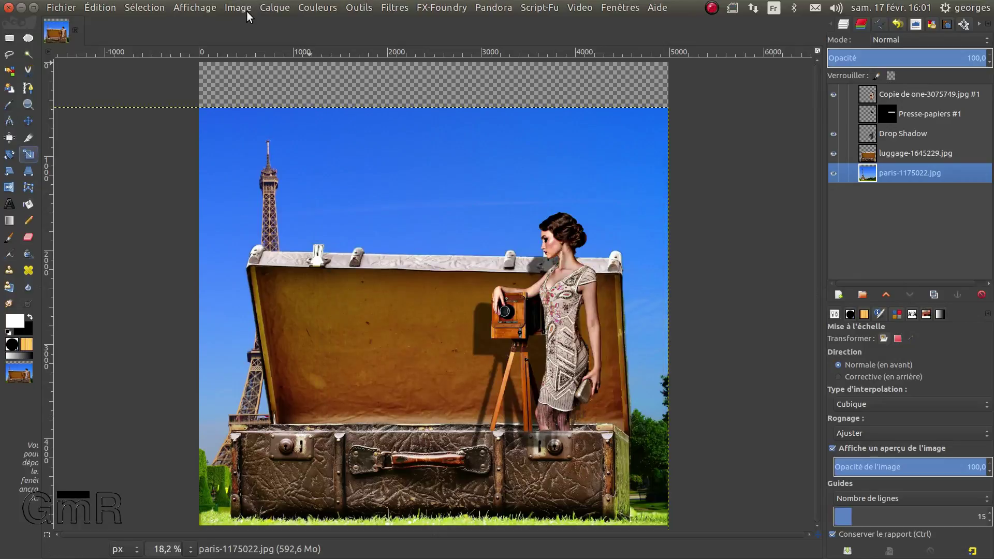
pyautogui.click(267, 7)
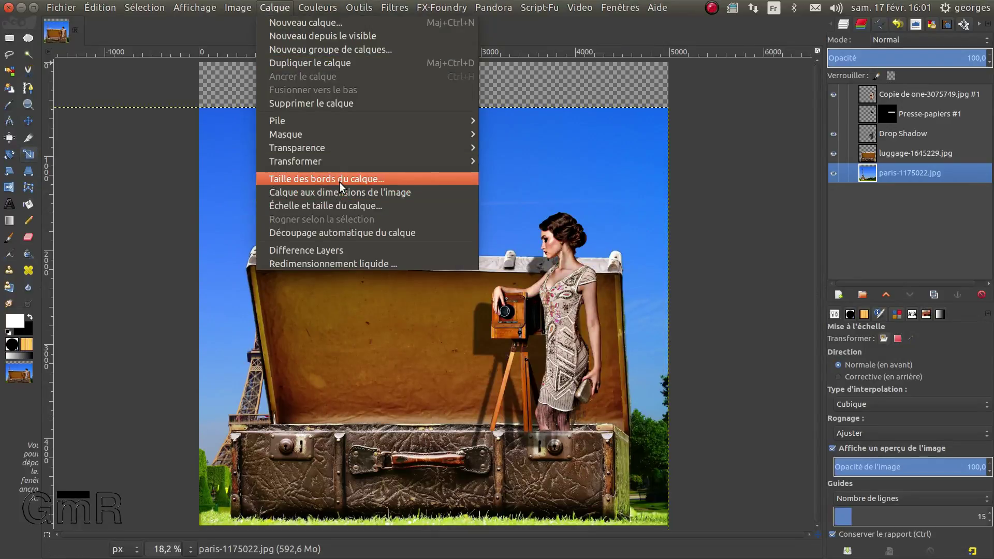
pyautogui.click(373, 191)
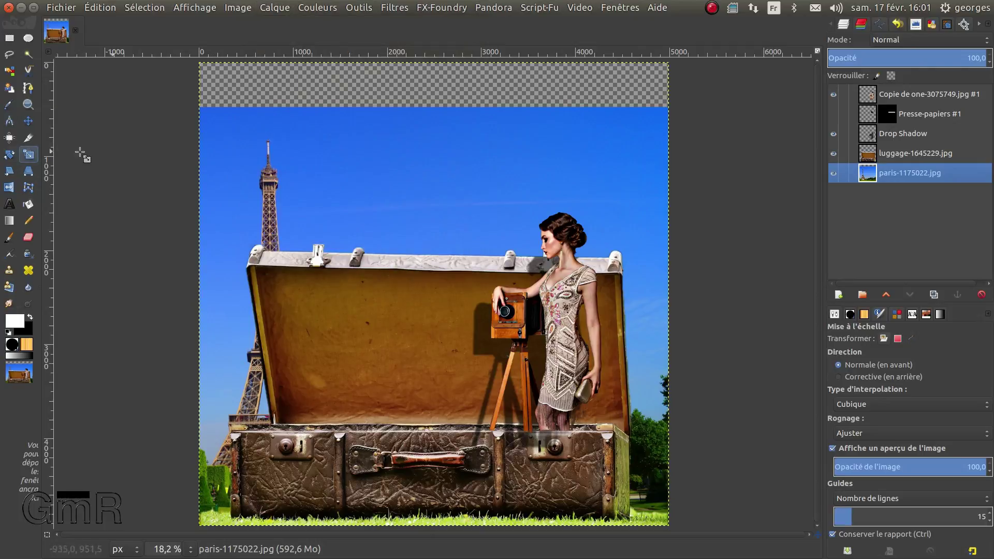
# Step: Scale the paris-1175022.jpg layer non-proportionally to 5014 x 5454 px, stretching it upward to fill the empty strip above the sky
pyautogui.click(345, 139)
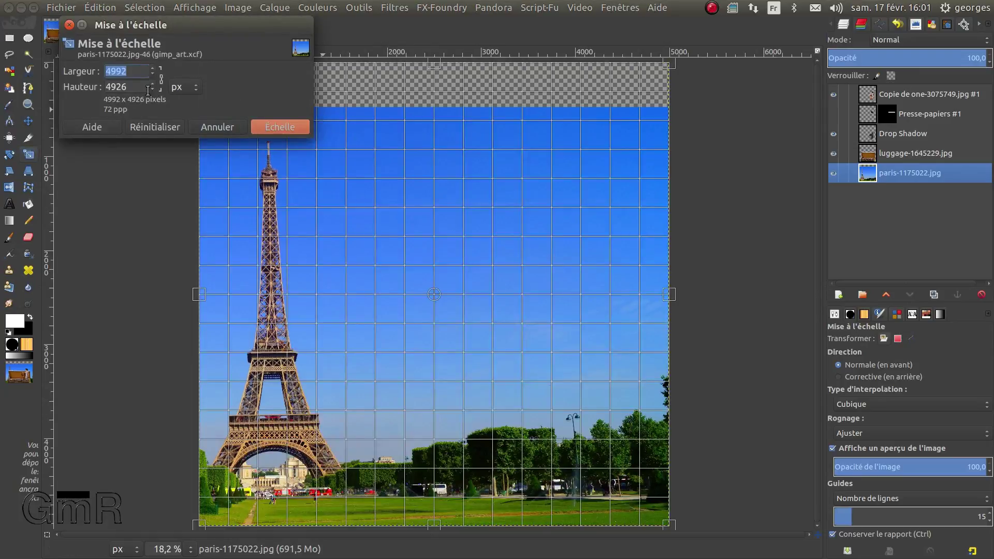
pyautogui.click(161, 79)
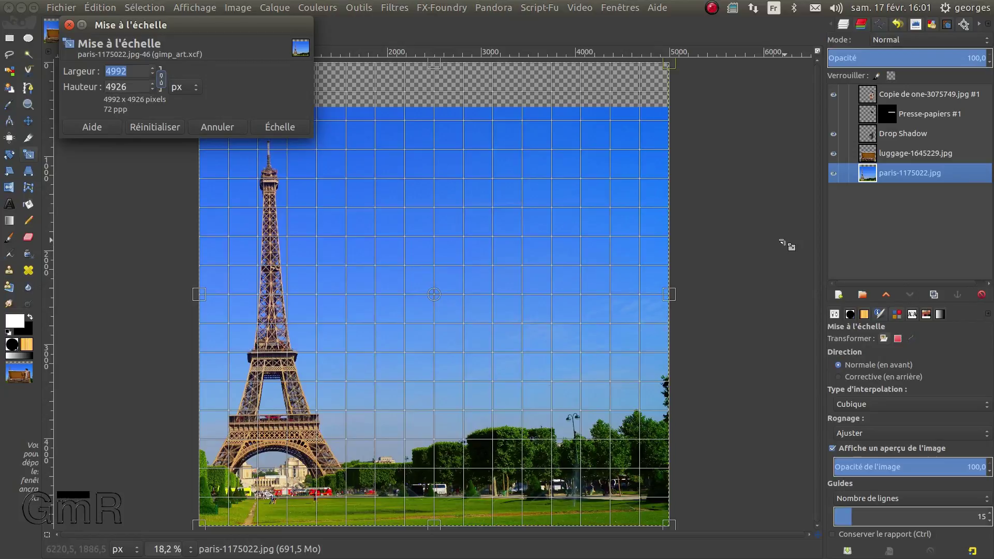
pyautogui.press('-')
pyautogui.press('-')
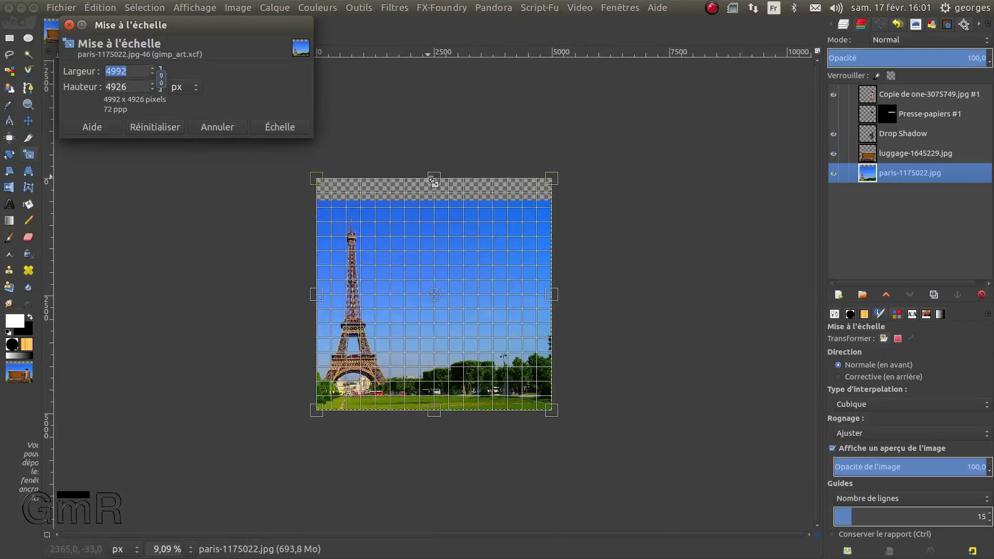
pyautogui.moveTo(429, 179); pyautogui.dragTo(429, 152)
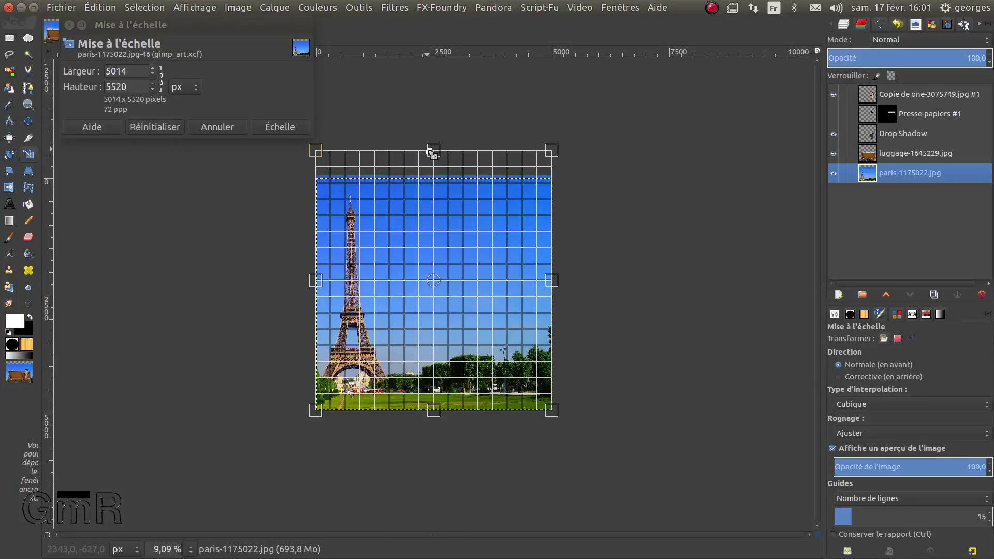
pyautogui.moveTo(430, 151); pyautogui.dragTo(430, 153)
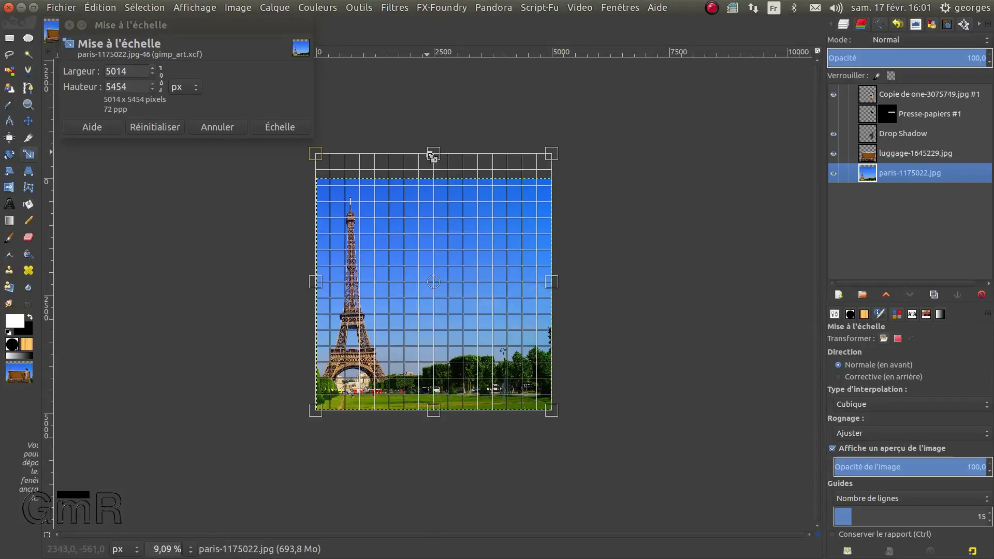
pyautogui.click(269, 125)
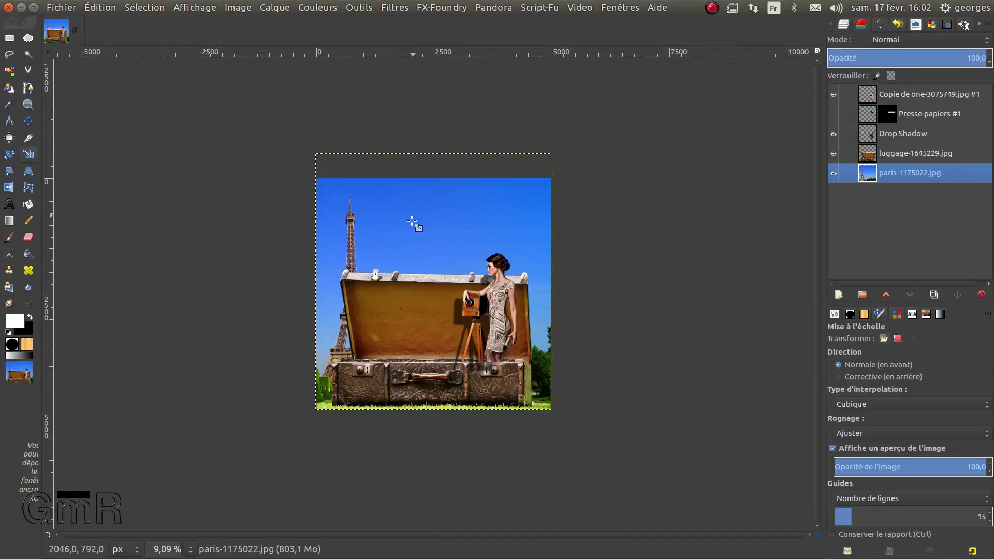
pyautogui.click(816, 51)
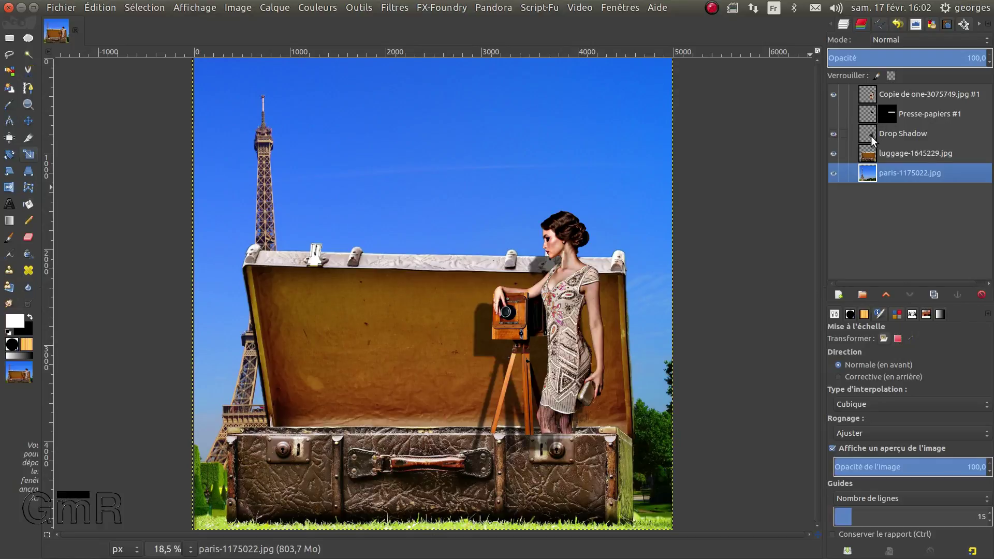
# Step: Compare the scene with the Drop Shadow layer hidden and shown, and add a white full-opacity mask to that layer
pyautogui.click(837, 135)
pyautogui.click(837, 135)
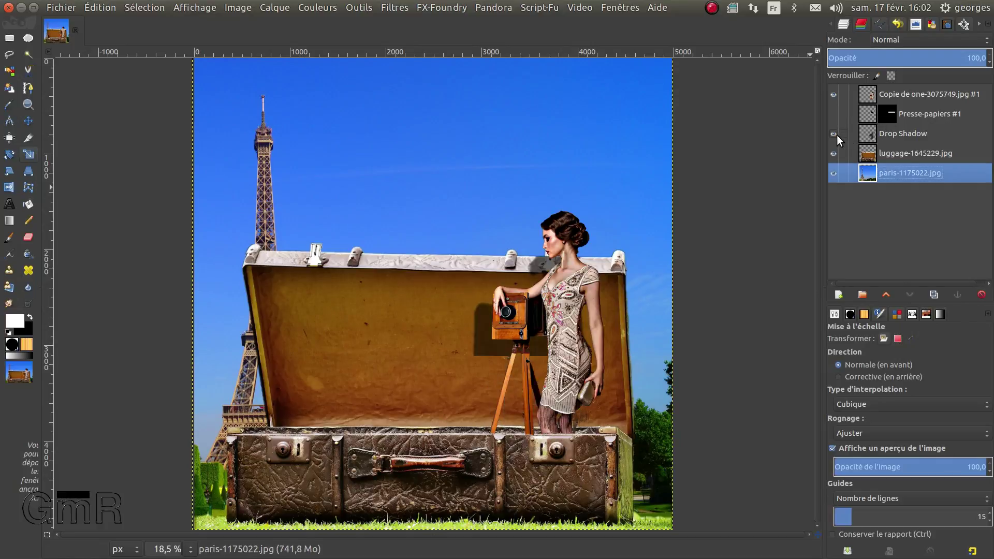
pyautogui.click(868, 136)
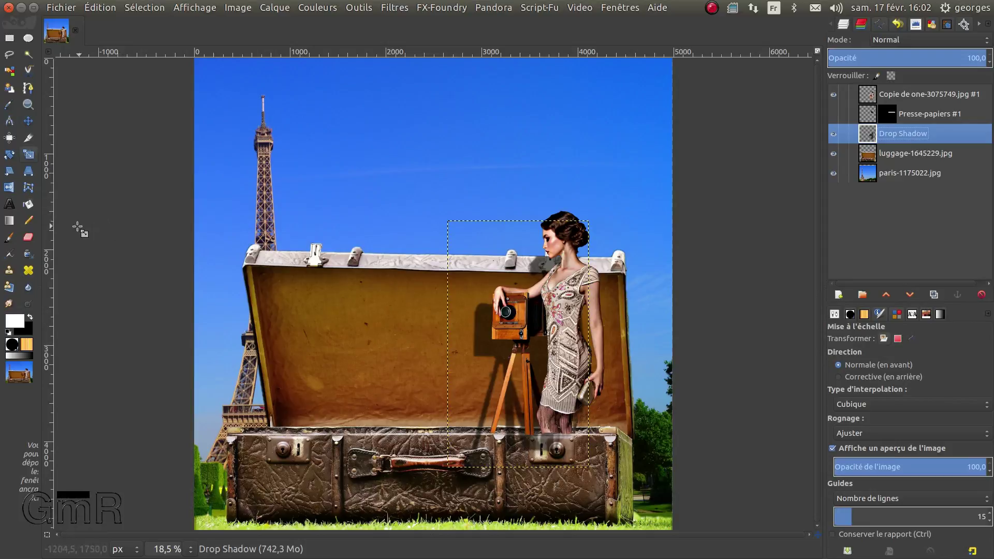
pyautogui.click(29, 238)
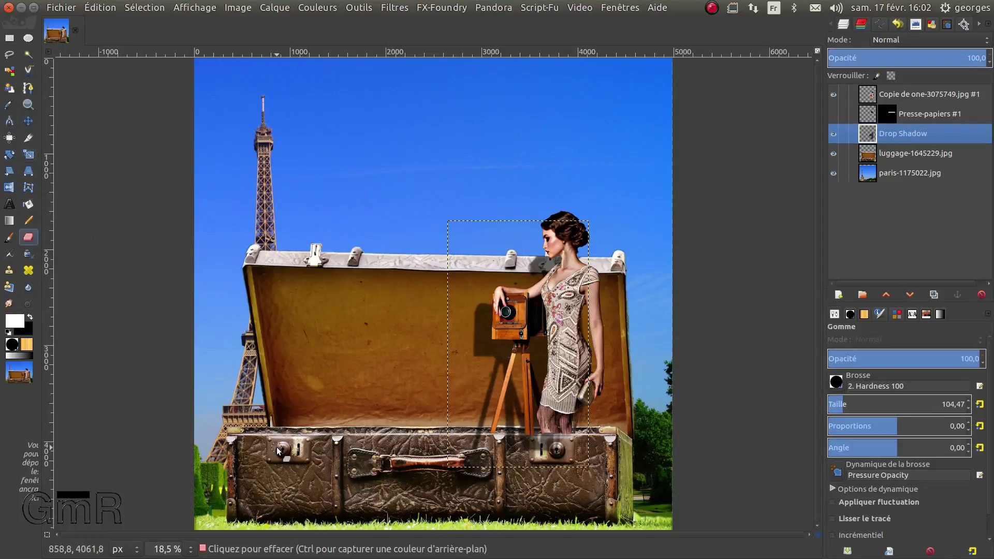
pyautogui.press('+')
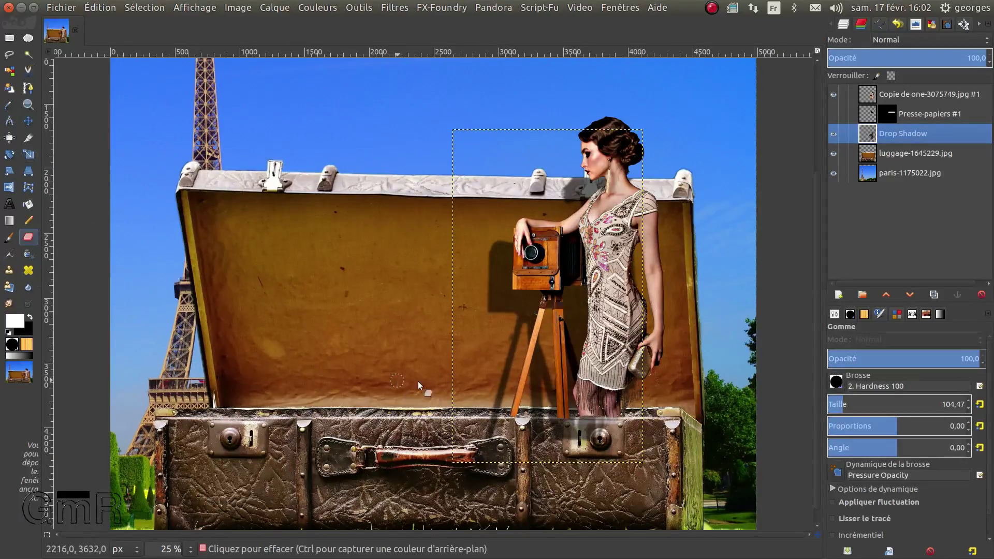
pyautogui.rightClick(872, 139)
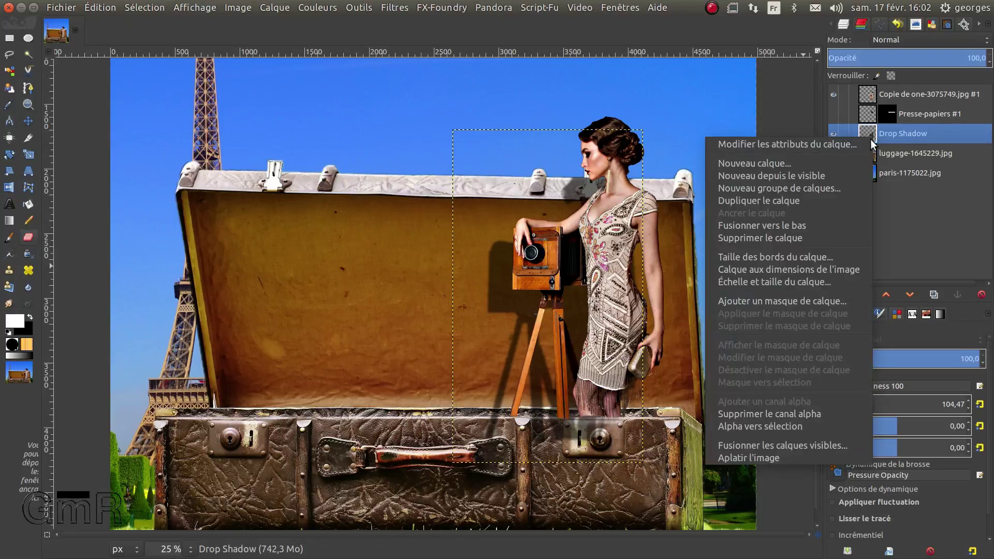
pyautogui.click(792, 301)
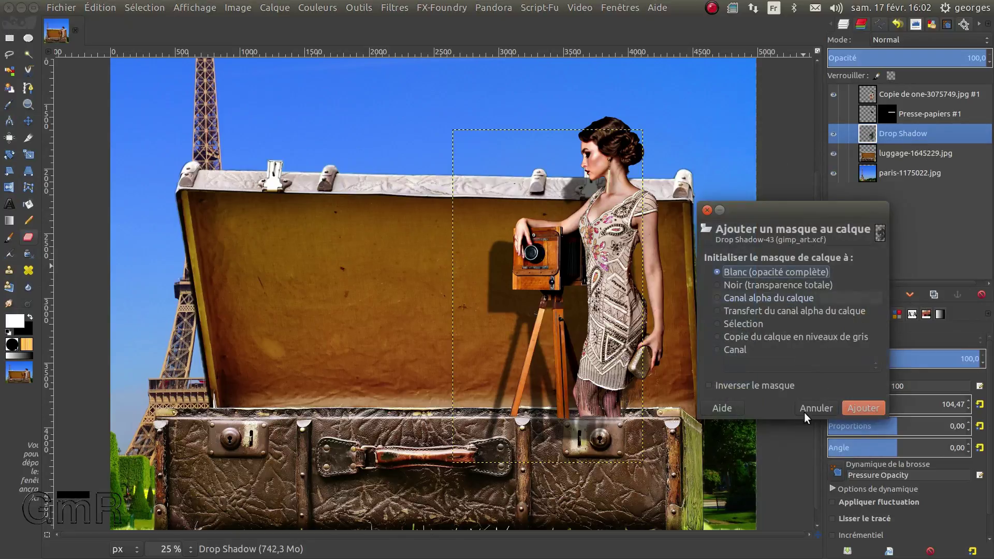
pyautogui.click(855, 409)
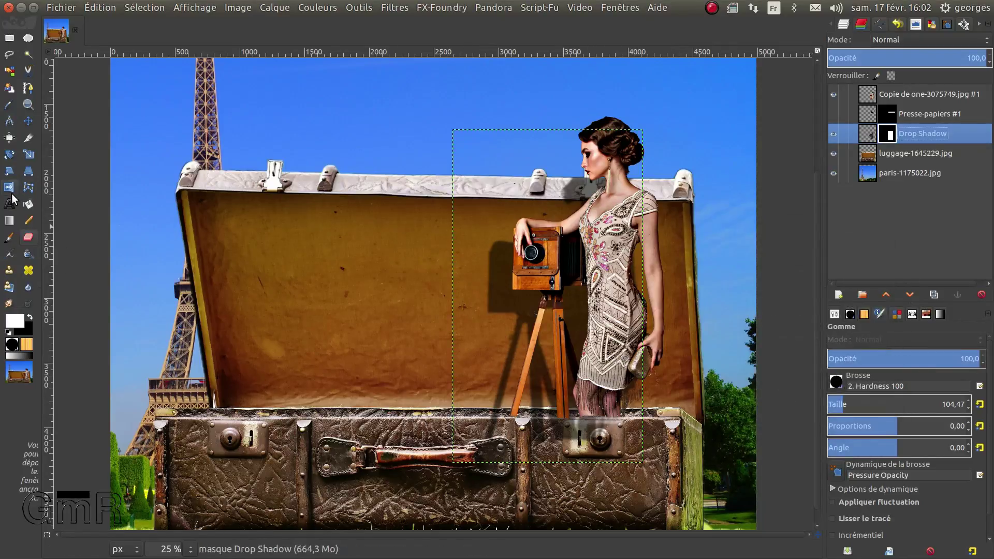
# Step: Paint black on the Drop Shadow mask with a brush of size 307.84 to remove the shadow from the suitcase's front face
pyautogui.click(9, 239)
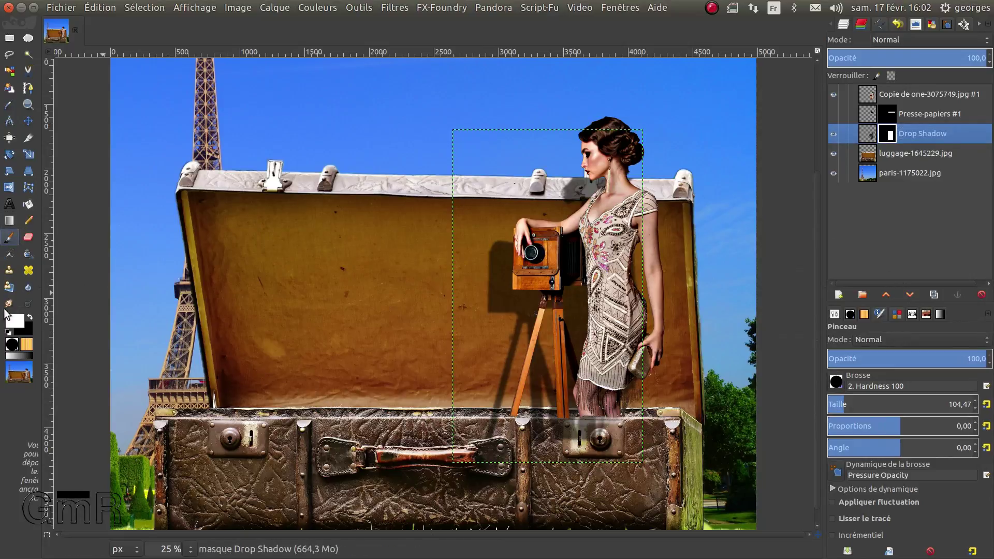
pyautogui.click(30, 317)
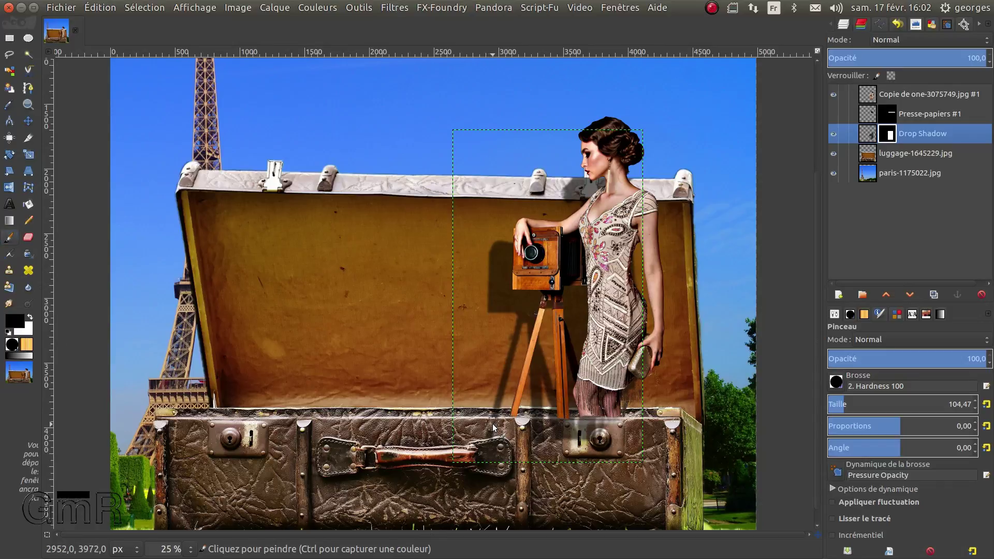
pyautogui.click(488, 469)
pyautogui.moveTo(844, 407); pyautogui.dragTo(873, 408)
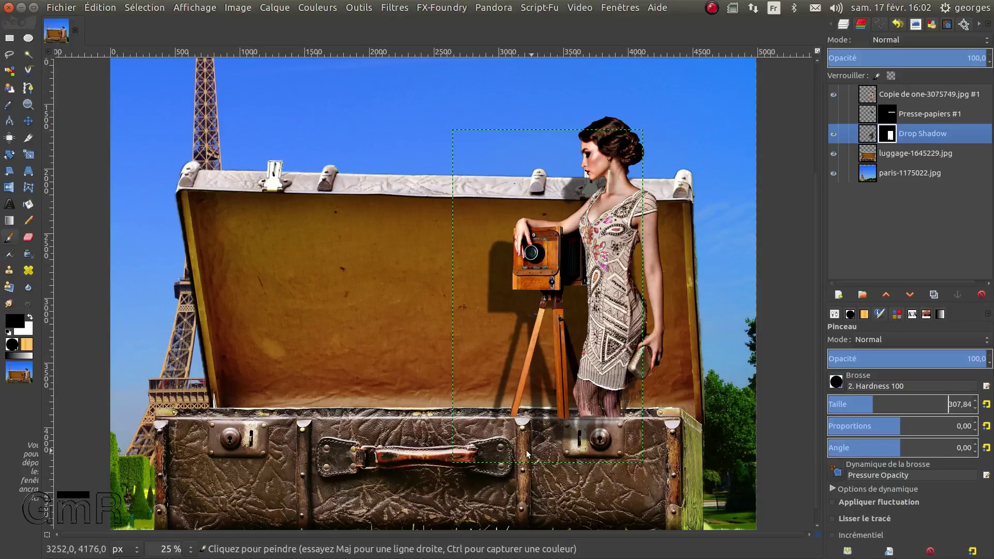
pyautogui.moveTo(530, 450); pyautogui.dragTo(634, 446)
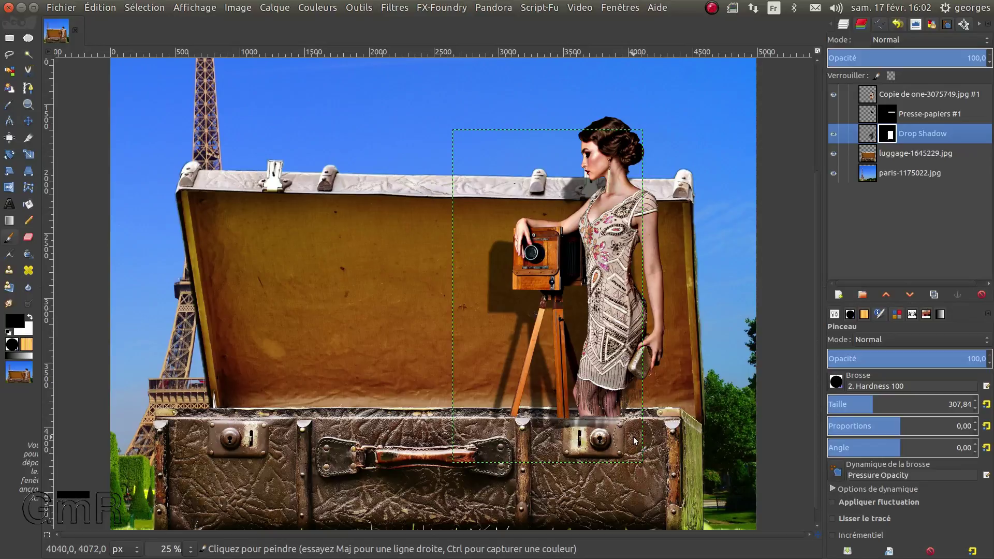
pyautogui.keyDown('shift'); pyautogui.click(481, 440); pyautogui.keyUp('shift')
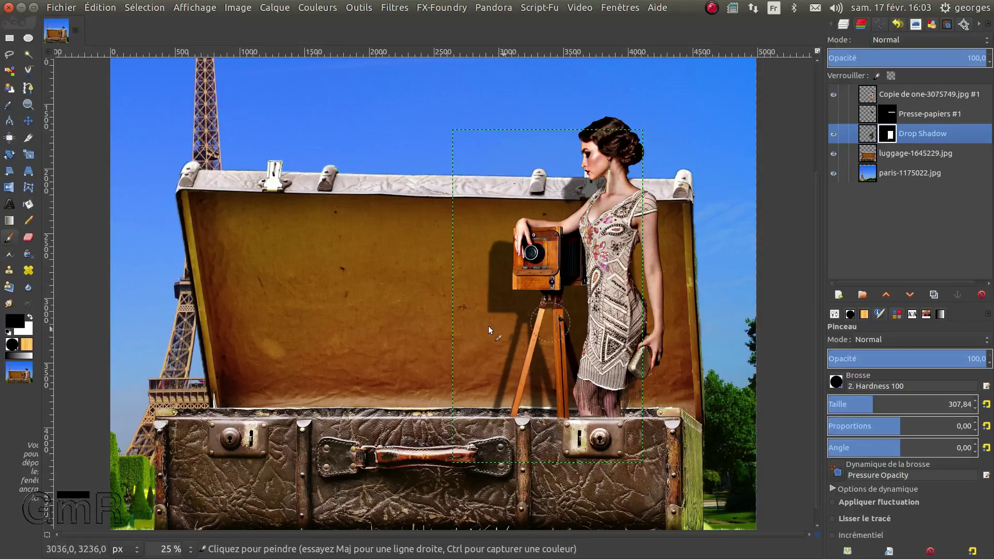
# Step: Apply the painted mask to the Drop Shadow layer and add a new white mask to it
pyautogui.click(870, 137)
pyautogui.rightClick(870, 138)
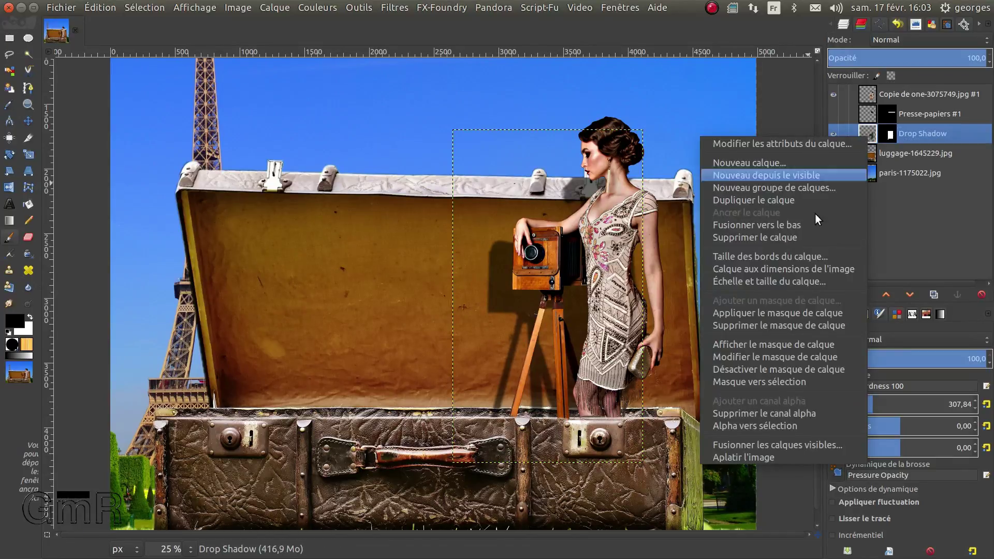
pyautogui.click(768, 313)
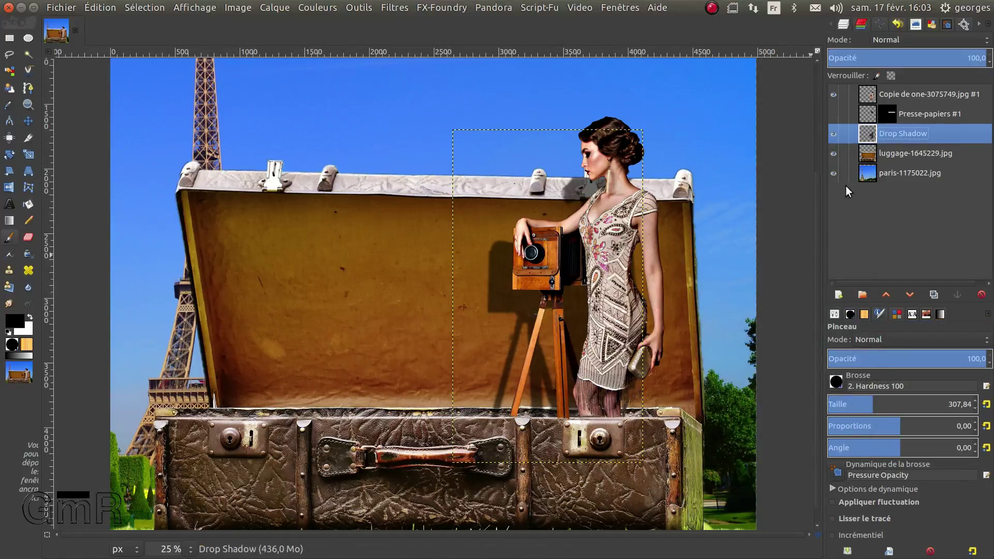
pyautogui.rightClick(869, 137)
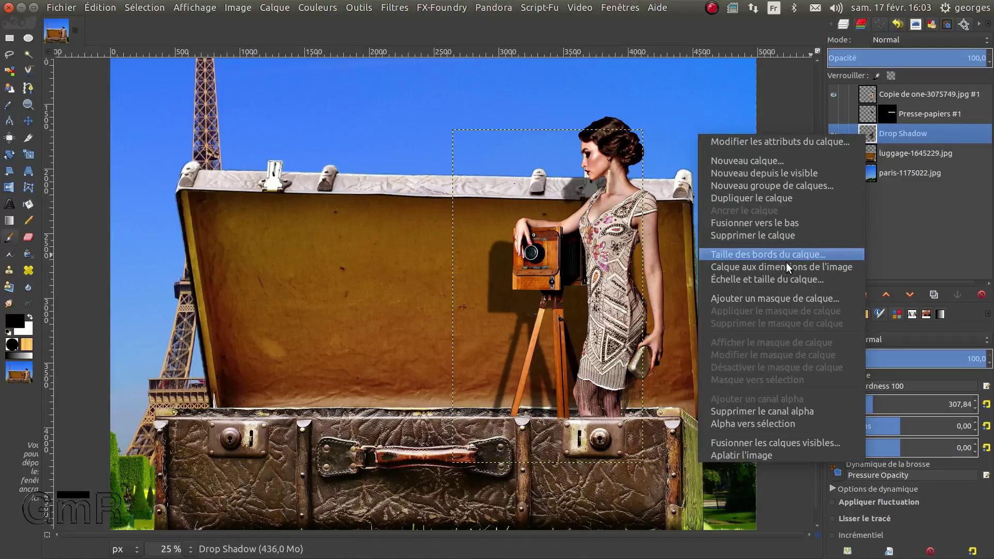
pyautogui.click(766, 300)
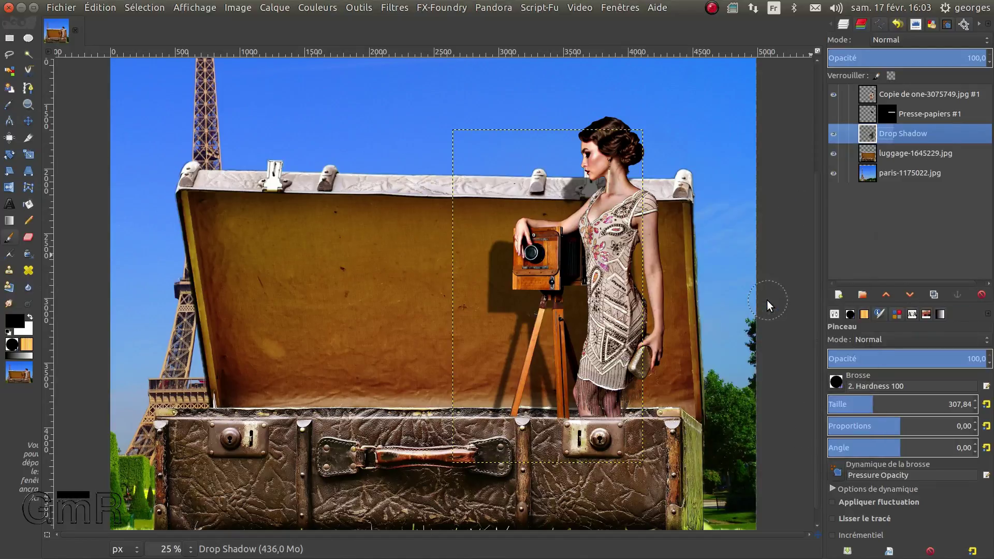
pyautogui.click(825, 402)
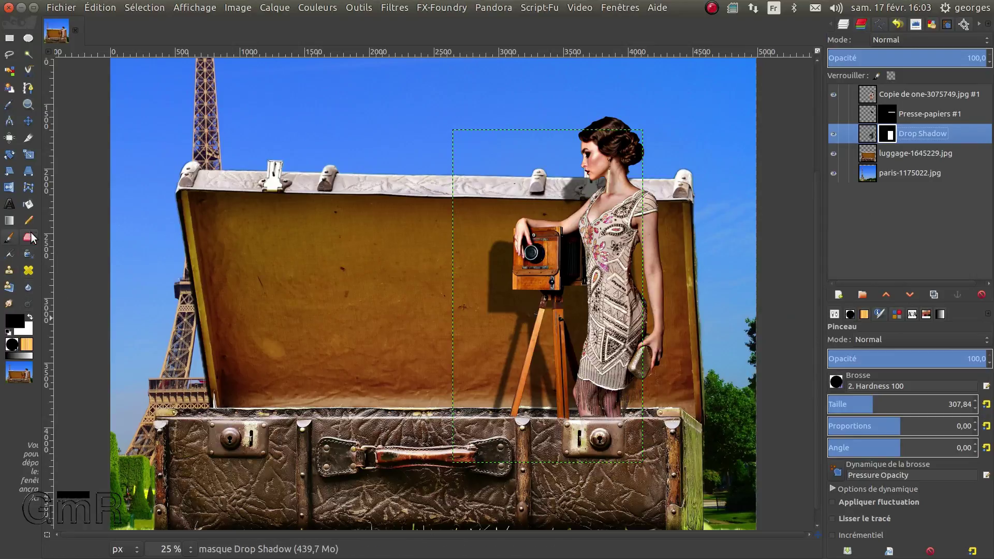
# Step: Fade the camera shadow's left edge with a linear black-to-white gradient on the Drop Shadow mask, keeping the Presse-papiers #1 layer hidden
pyautogui.click(9, 221)
pyautogui.moveTo(465, 296); pyautogui.dragTo(555, 299)
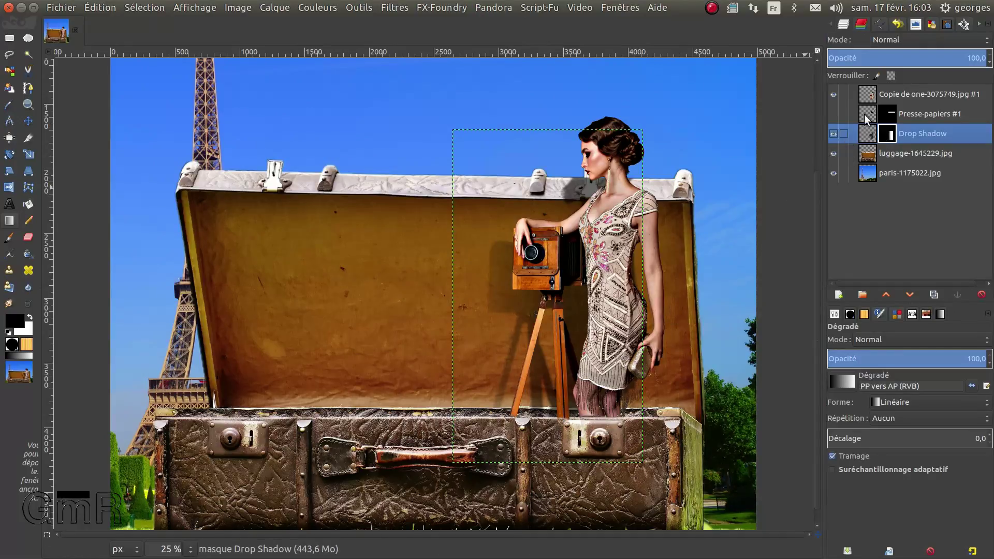
pyautogui.click(833, 114)
pyautogui.click(832, 113)
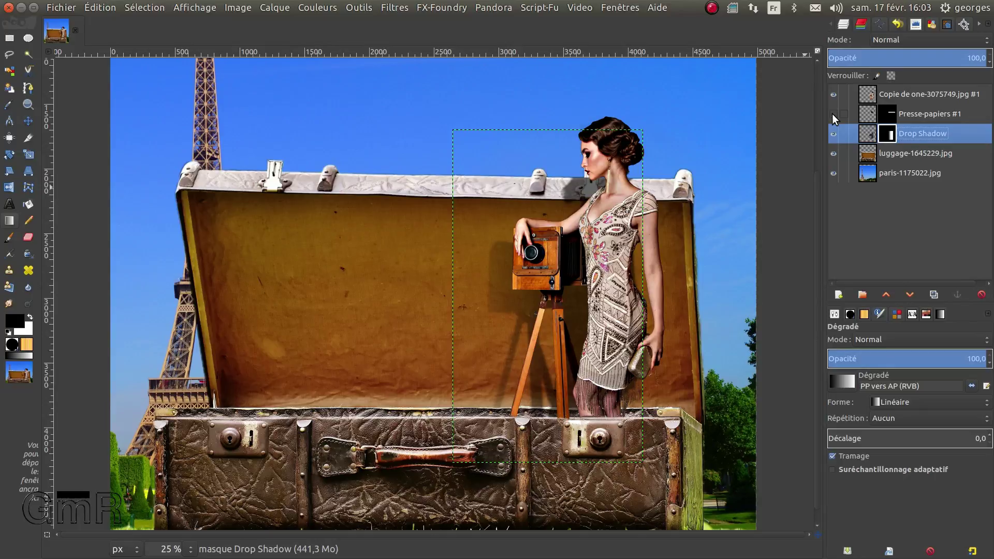
# Step: Delete the hidden Presse-papiers #1 layer and check the overall composition
pyautogui.click(868, 113)
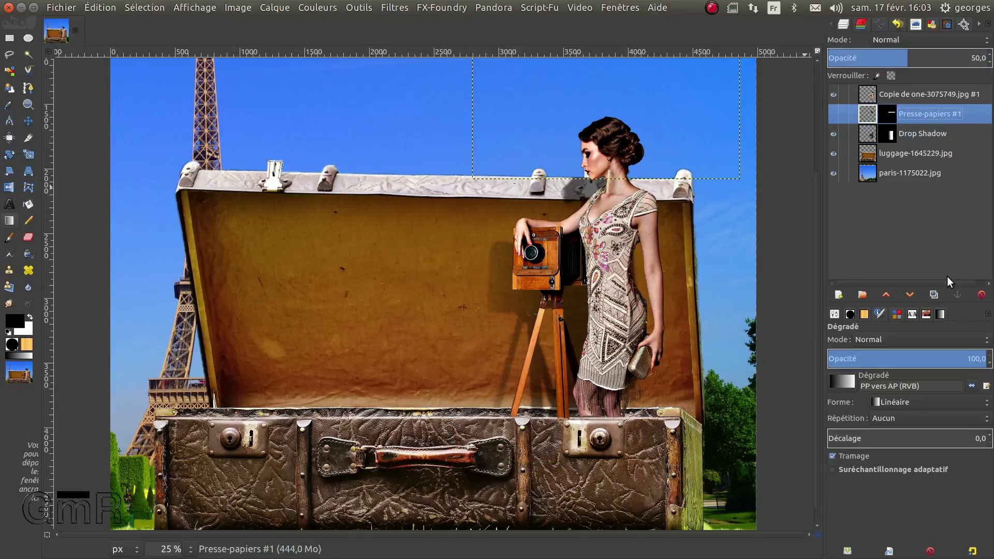
pyautogui.click(982, 296)
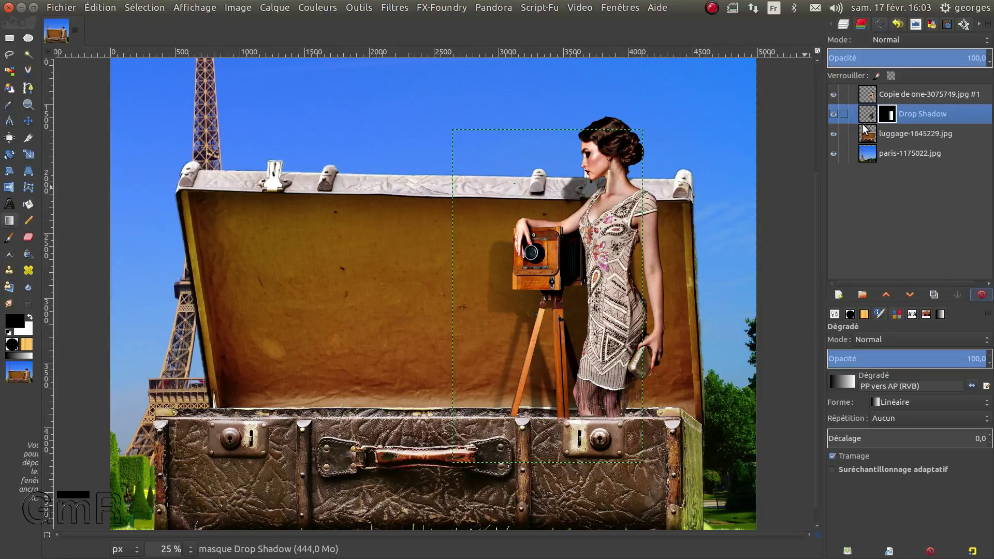
pyautogui.press('-')
pyautogui.press('-')
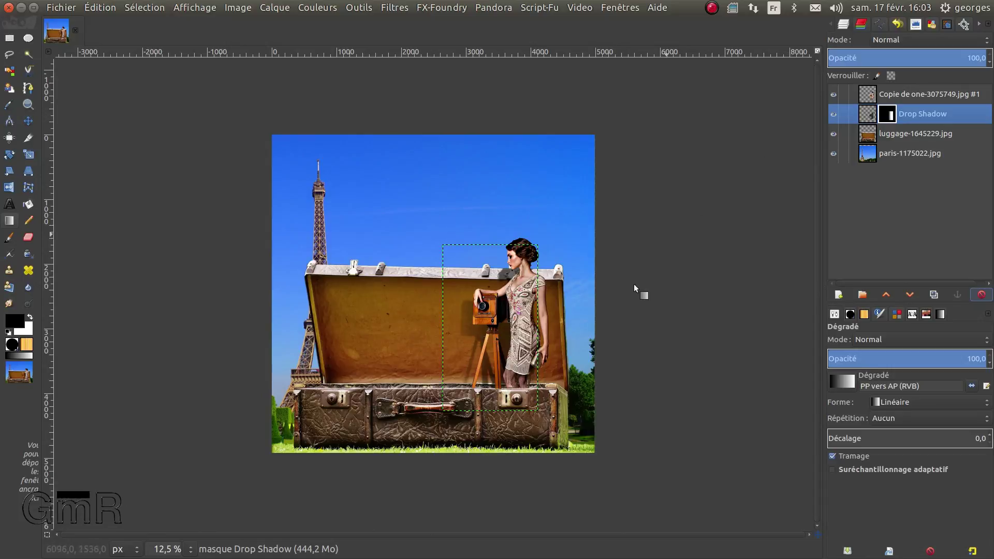
pyautogui.press('+')
pyautogui.press('+')
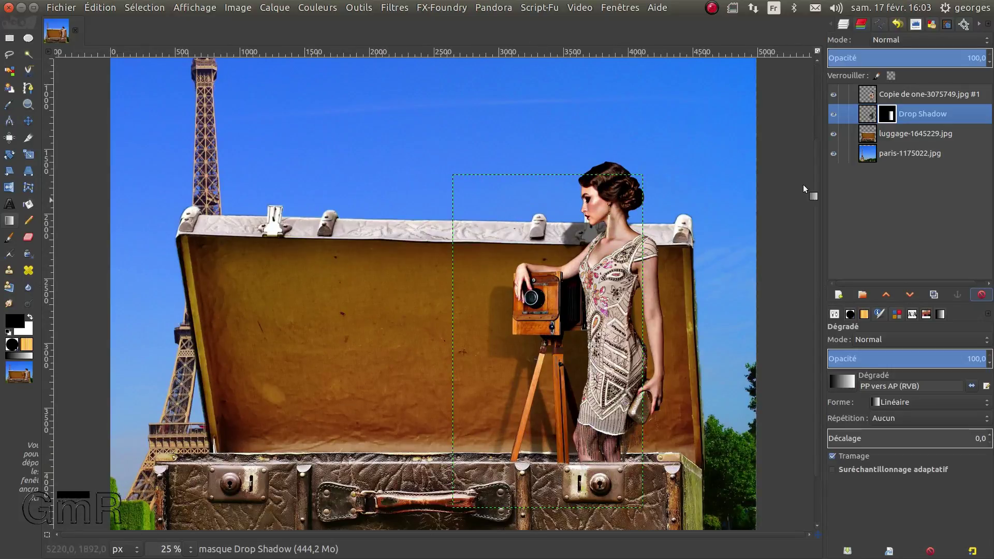
# Step: Erase the leftover edge pixels beside the suitcase's right side on the luggage layer with a Hardness 100 eraser of size 307.84
pyautogui.click(869, 138)
pyautogui.keyDown('ctrl'); pyautogui.scroll(2, 741, 331); pyautogui.keyUp('ctrl')
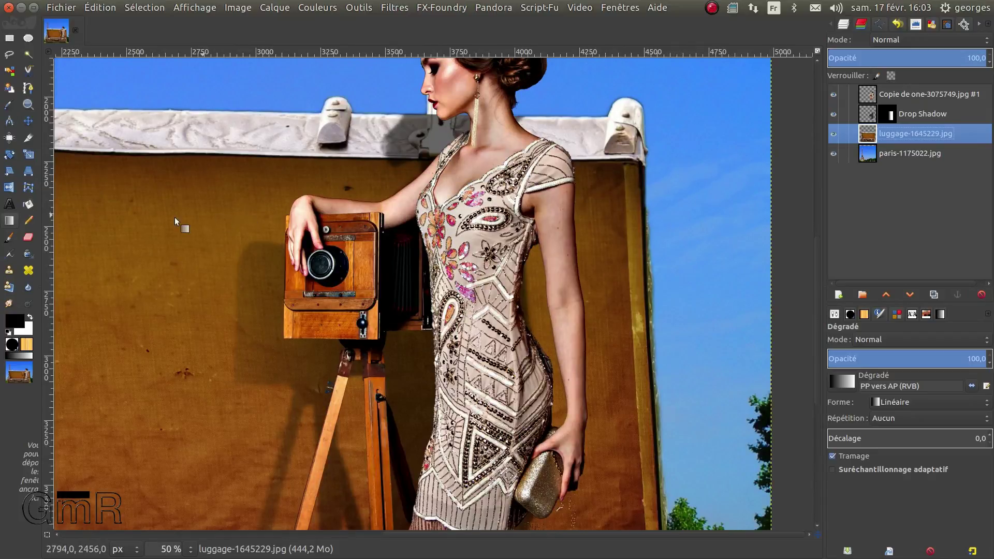
pyautogui.click(29, 236)
pyautogui.click(684, 200)
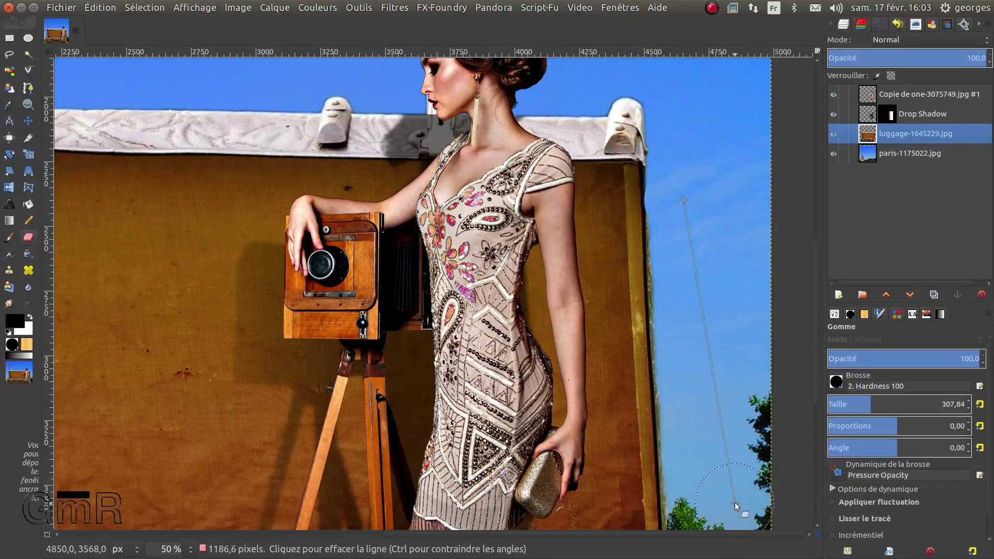
pyautogui.moveTo(735, 503); pyautogui.dragTo(721, 322)
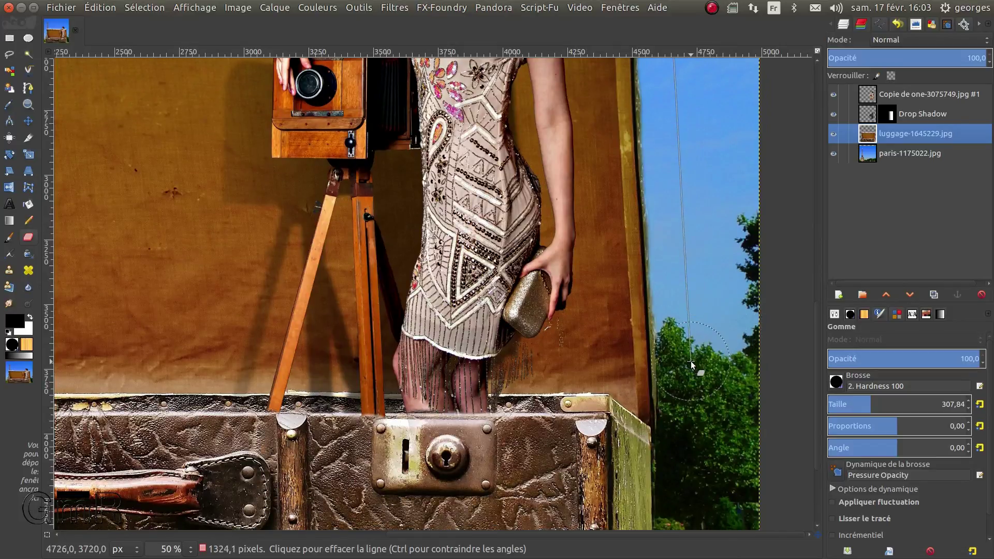
pyautogui.keyDown('shift'); pyautogui.click(691, 318); pyautogui.keyUp('shift')
pyautogui.scroll(5, 696, 318)
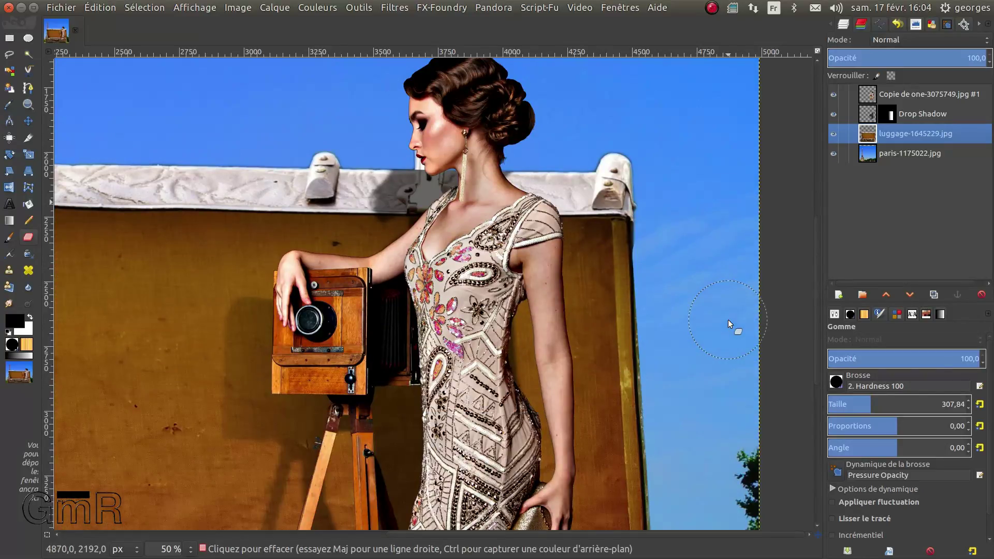
pyautogui.hotkey('ctrl', 'z')
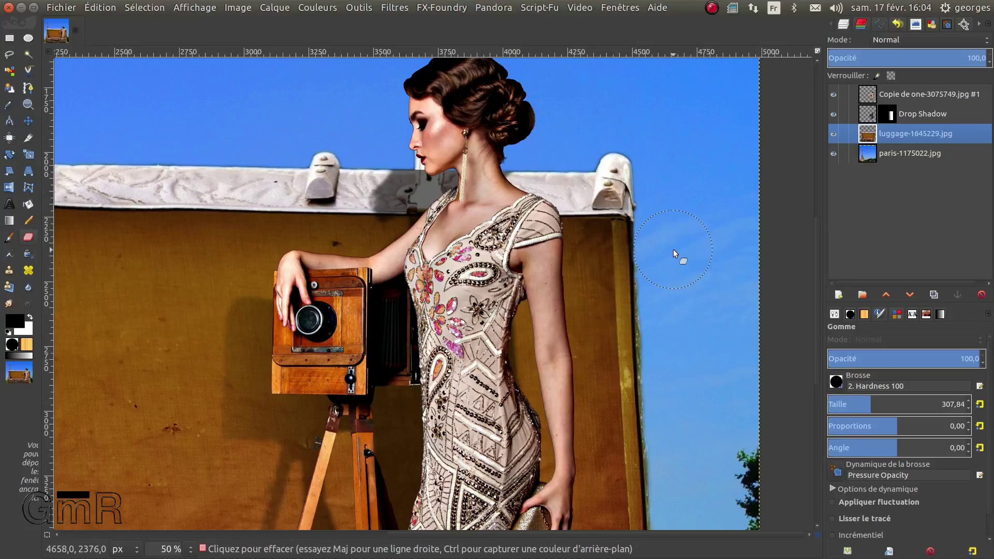
pyautogui.scroll(-5, 681, 362)
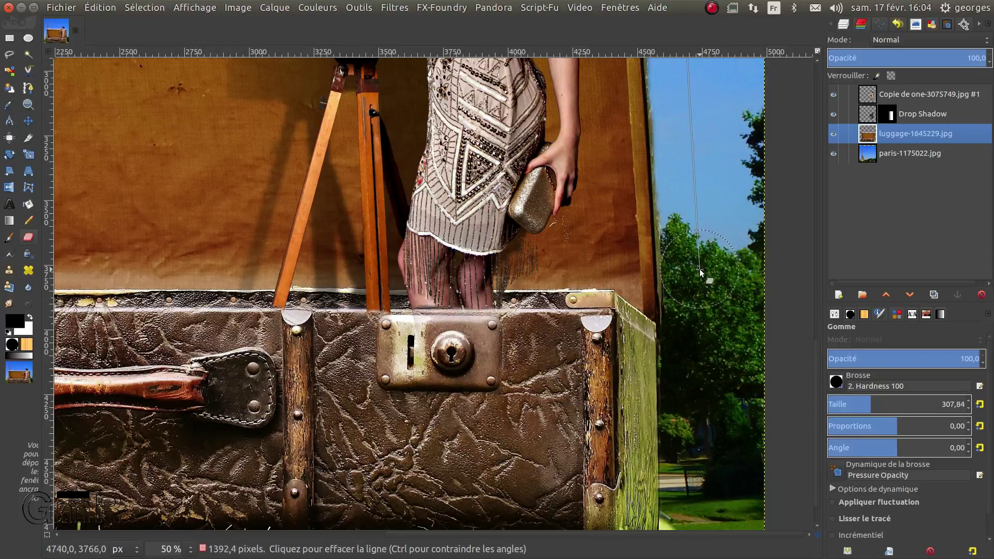
pyautogui.scroll(6, 710, 259)
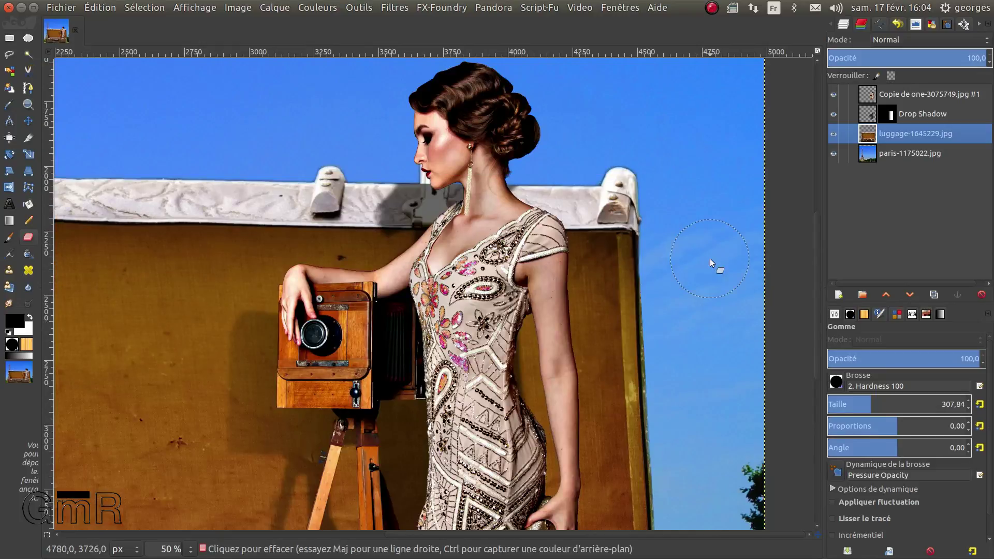
# Step: Examine the suitcase's top, left and bottom edges for leftover pixels, and the overall composition
pyautogui.hscroll(-4, 588, 262)
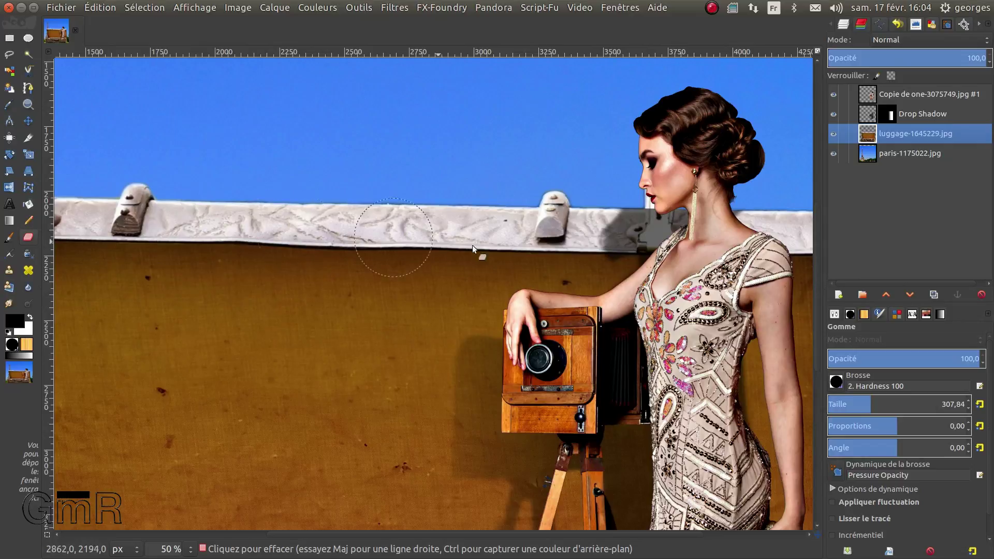
pyautogui.hscroll(-6, 438, 240)
pyautogui.hscroll(-1, 247, 209)
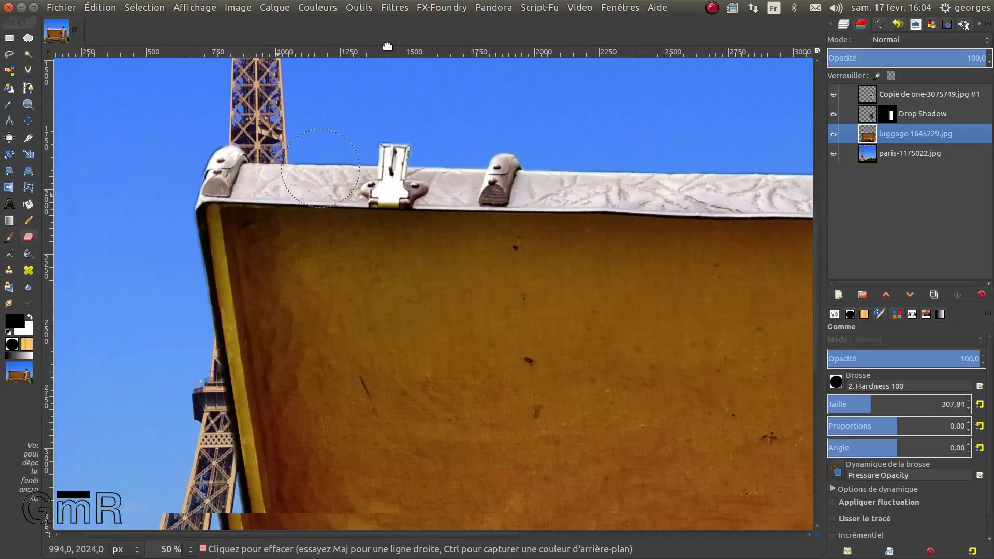
pyautogui.scroll(-2, 362, 129)
pyautogui.hscroll(-1, 362, 129)
pyautogui.scroll(-4, 333, 259)
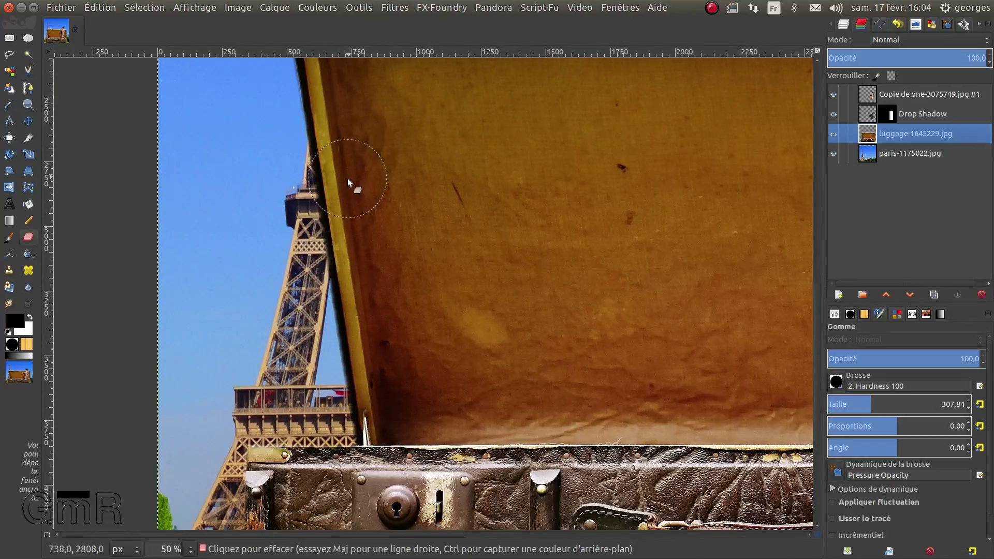
pyautogui.scroll(-3, 245, 230)
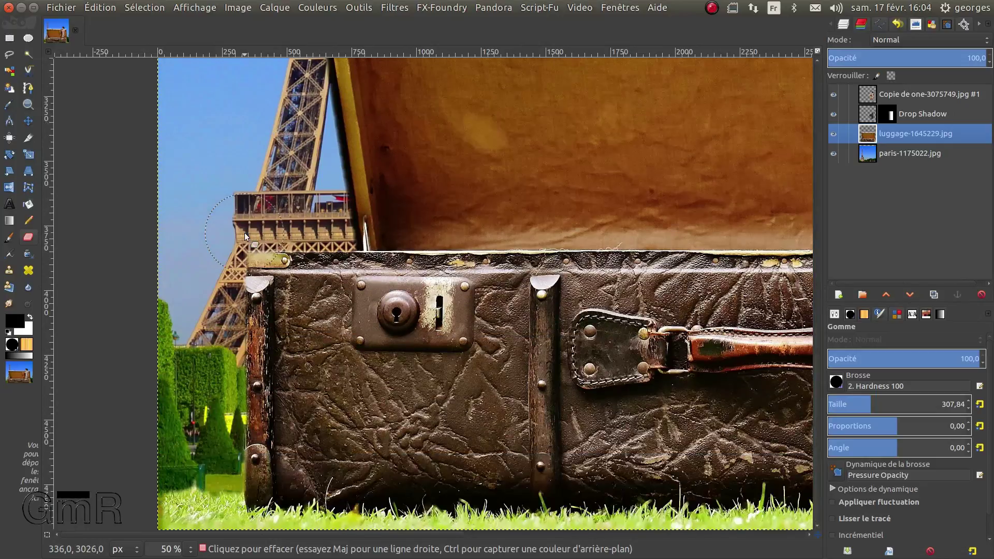
pyautogui.keyDown('ctrl'); pyautogui.scroll(-2, 220, 235); pyautogui.keyUp('ctrl')
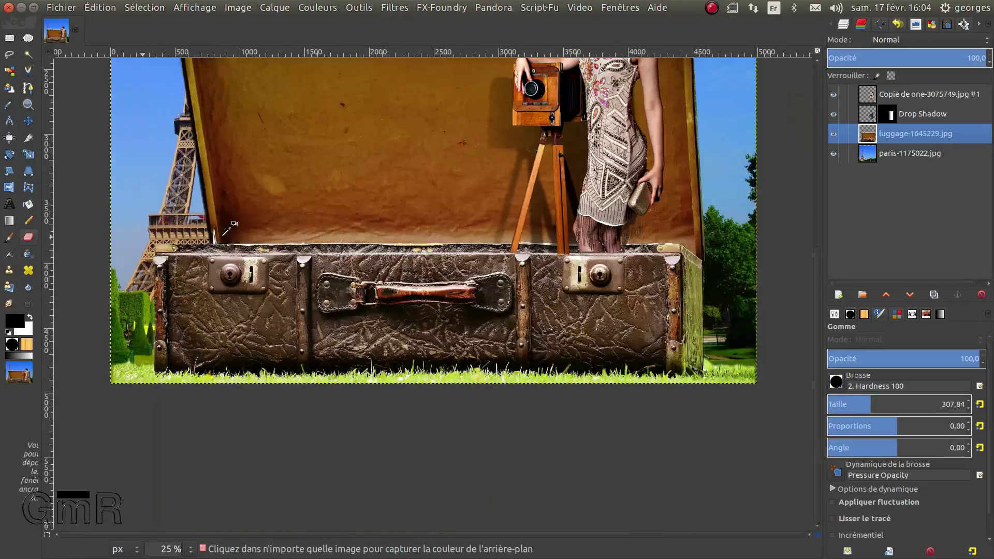
pyautogui.keyDown('ctrl'); pyautogui.scroll(-1, 232, 235); pyautogui.keyUp('ctrl')
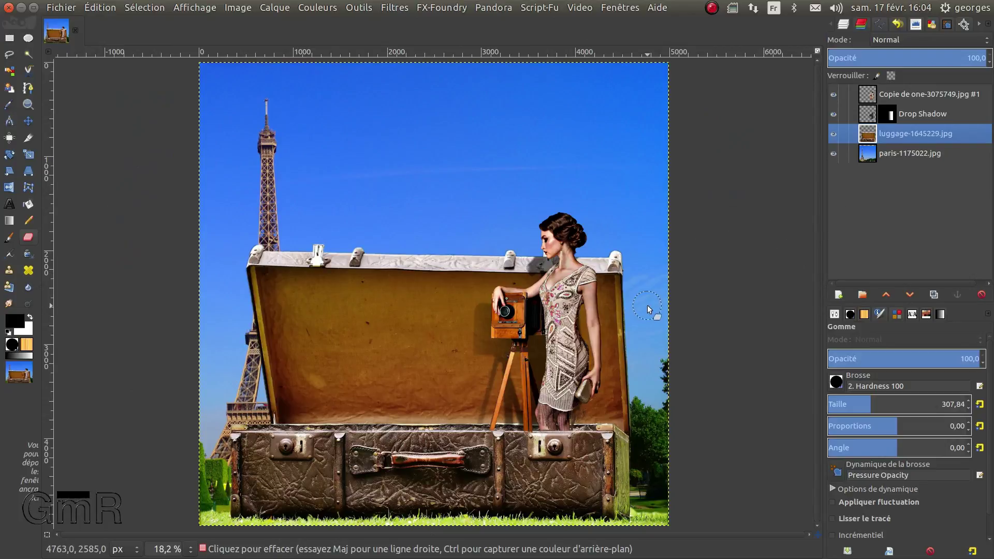
pyautogui.keyDown('ctrl'); pyautogui.scroll(-1, 648, 306); pyautogui.keyUp('ctrl')
pyautogui.keyDown('ctrl'); pyautogui.scroll(-1, 611, 295); pyautogui.keyUp('ctrl')
pyautogui.keyDown('ctrl'); pyautogui.scroll(1, 603, 290); pyautogui.keyUp('ctrl')
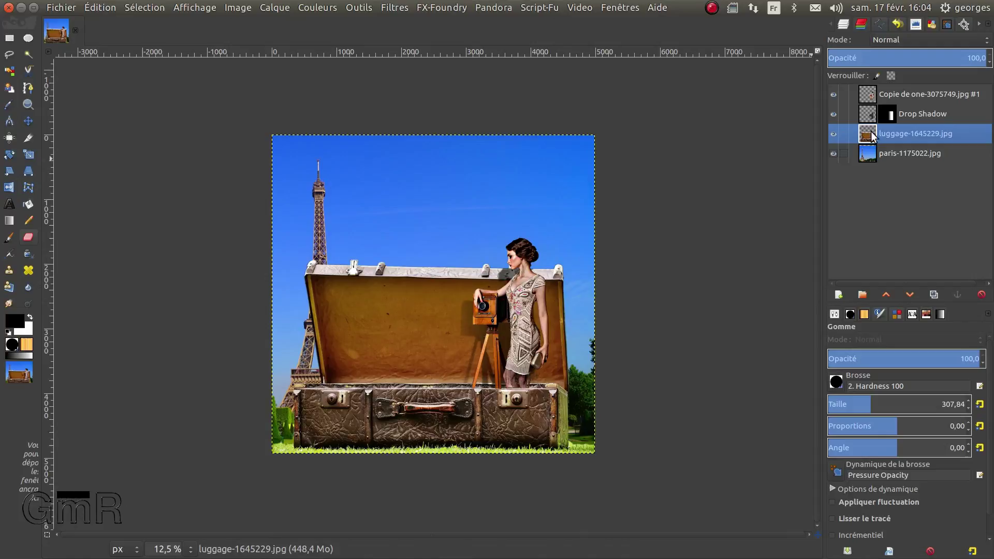
# Step: Save the image to gimp_art.xcf
pyautogui.click(106, 7)
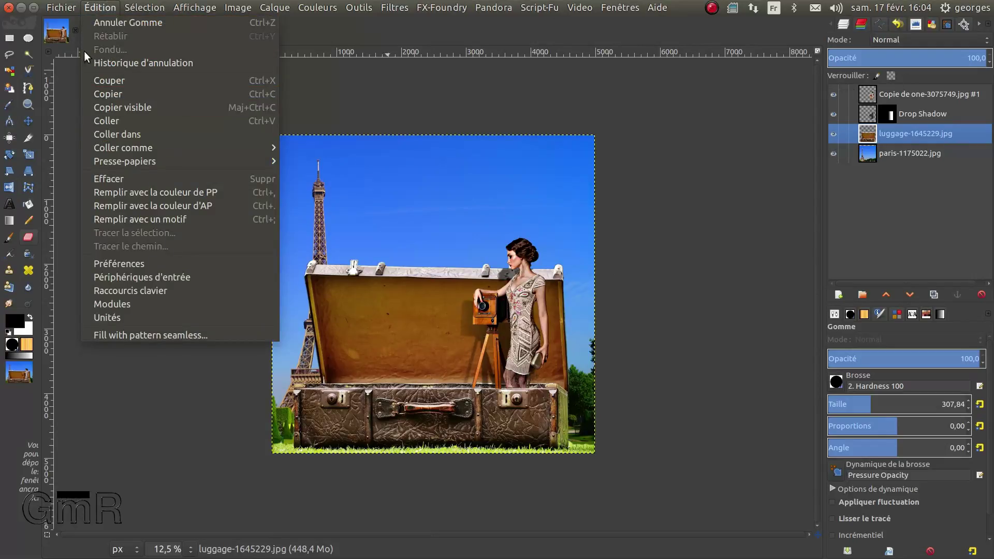
pyautogui.moveTo(68, 11)
pyautogui.click(69, 103)
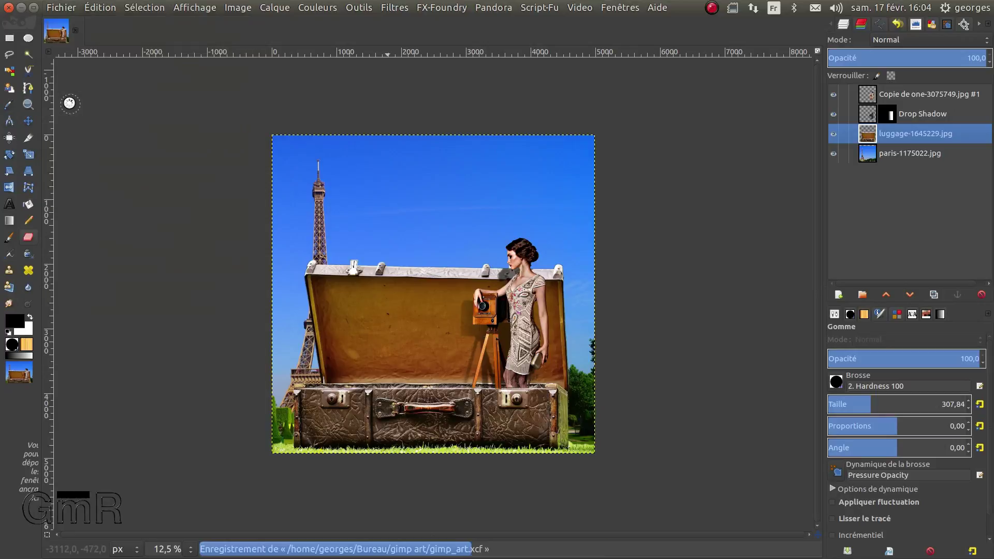
# Step: Add the text "Je vous Aime" in black Zallman Caps on the upper left of the open suitcase lid's lining
pyautogui.click(9, 205)
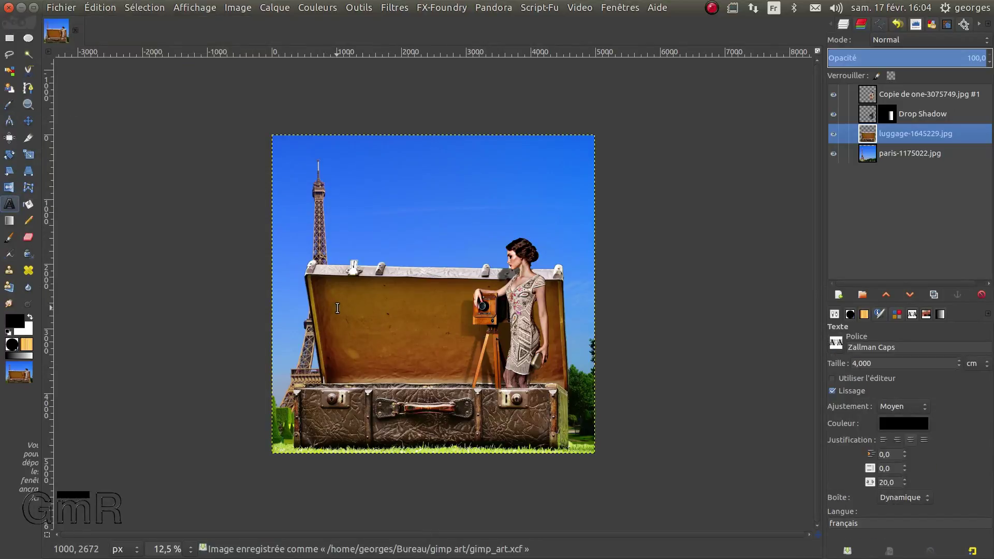
pyautogui.click(329, 301)
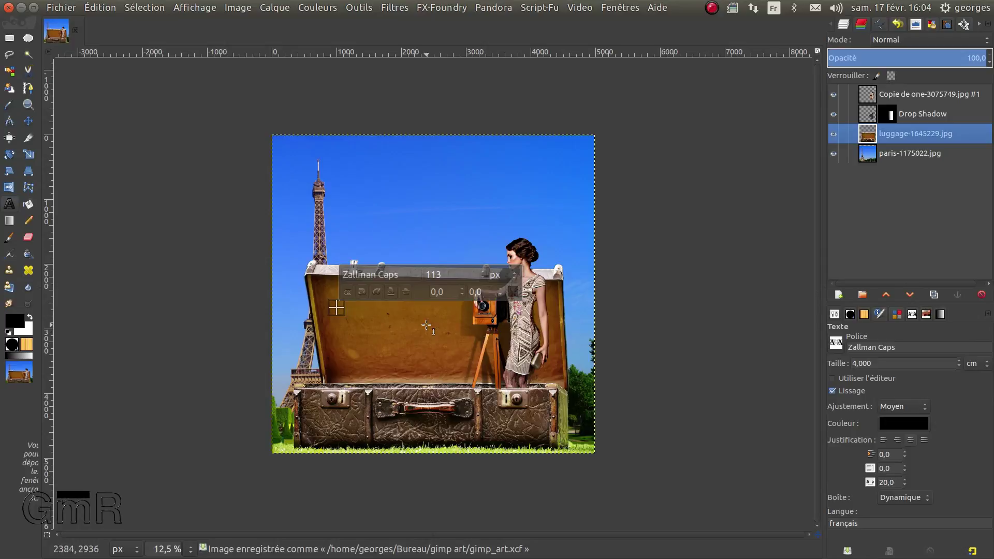
pyautogui.write('J')
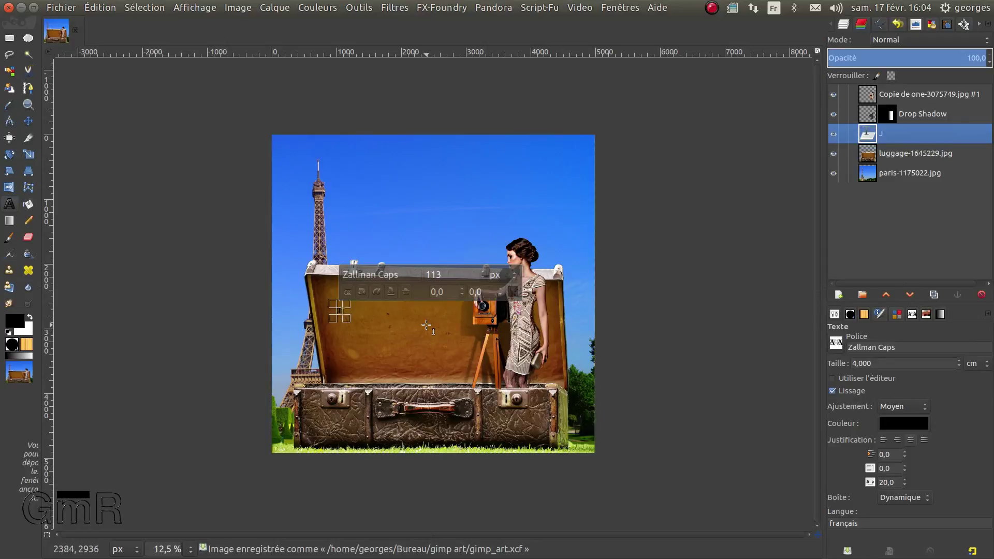
pyautogui.write('e')
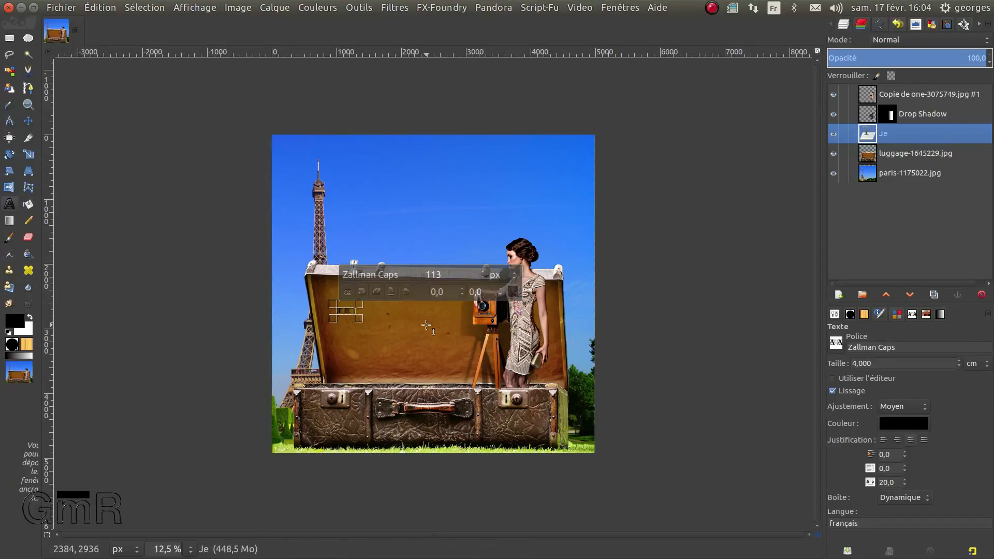
pyautogui.write(' vou')
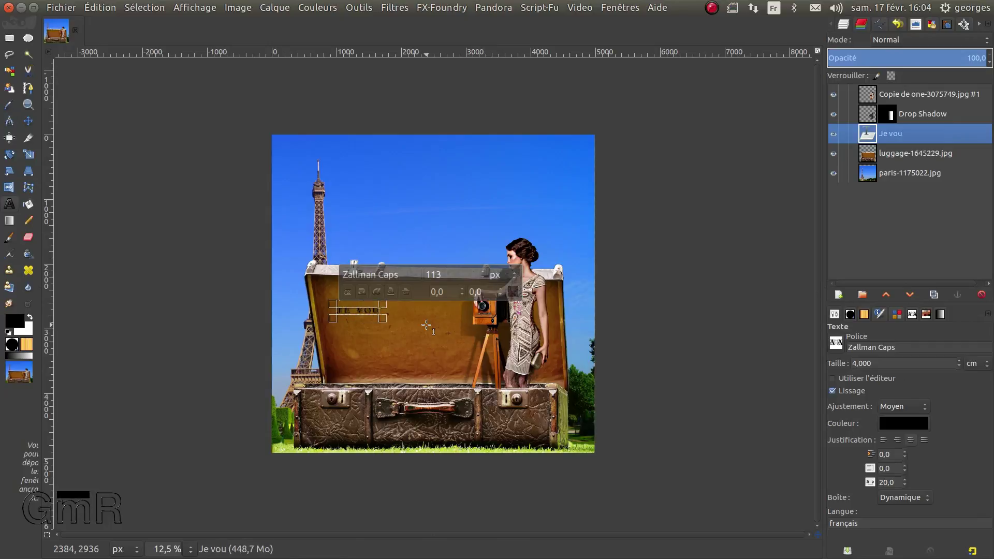
pyautogui.write('s ')
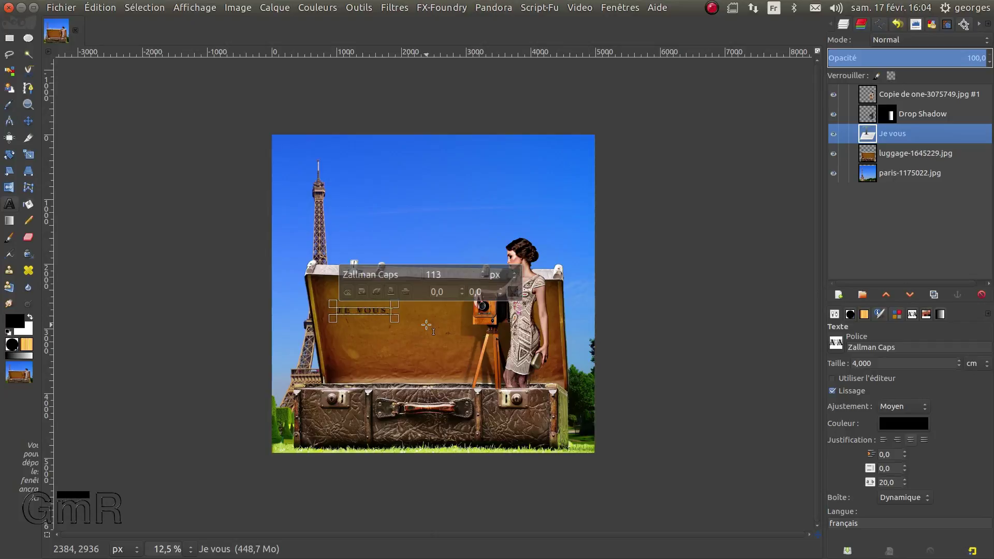
pyautogui.write('Ai')
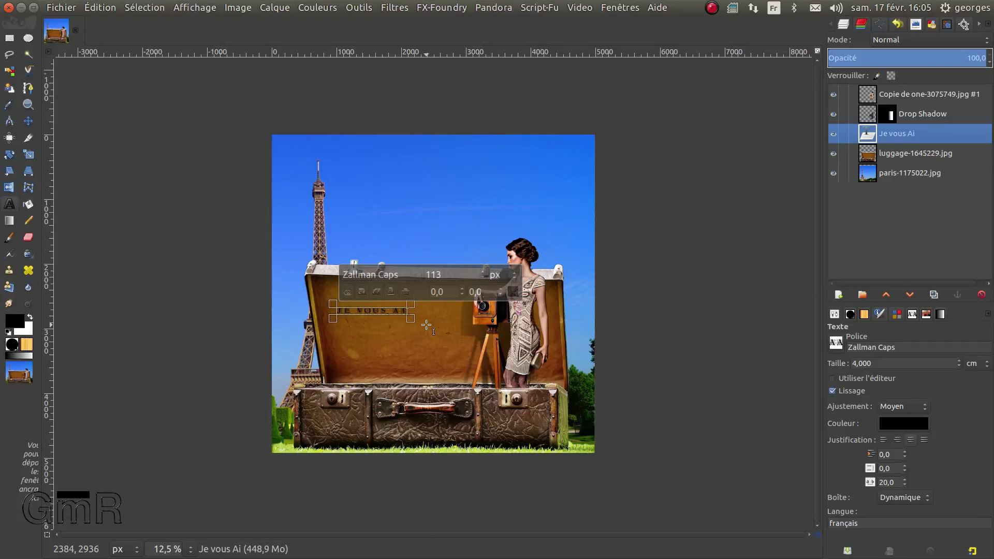
pyautogui.write('me')
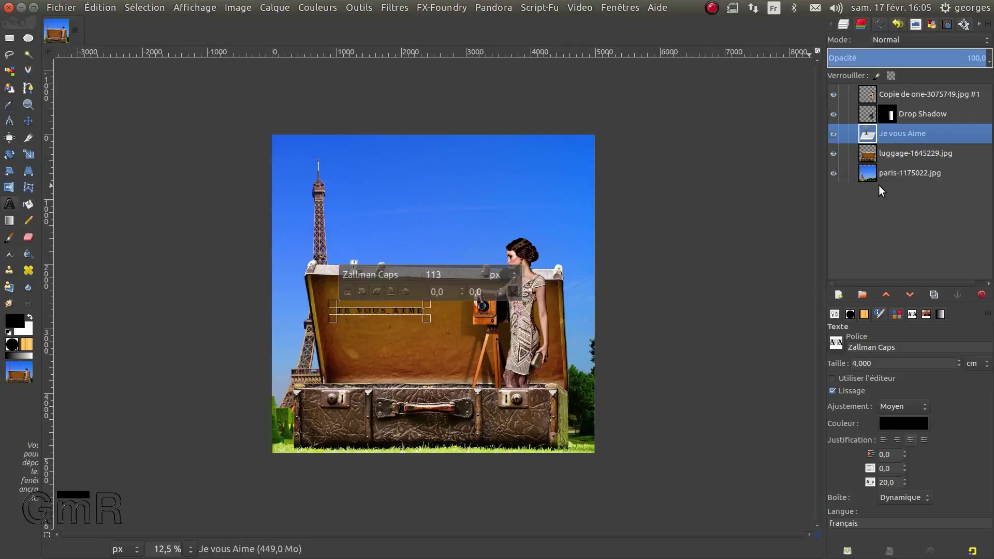
# Step: Add the text "Enormement" in a box of about 1664 × 240 px beneath the "Je vous Aime" text
pyautogui.moveTo(337, 331); pyautogui.dragTo(446, 347)
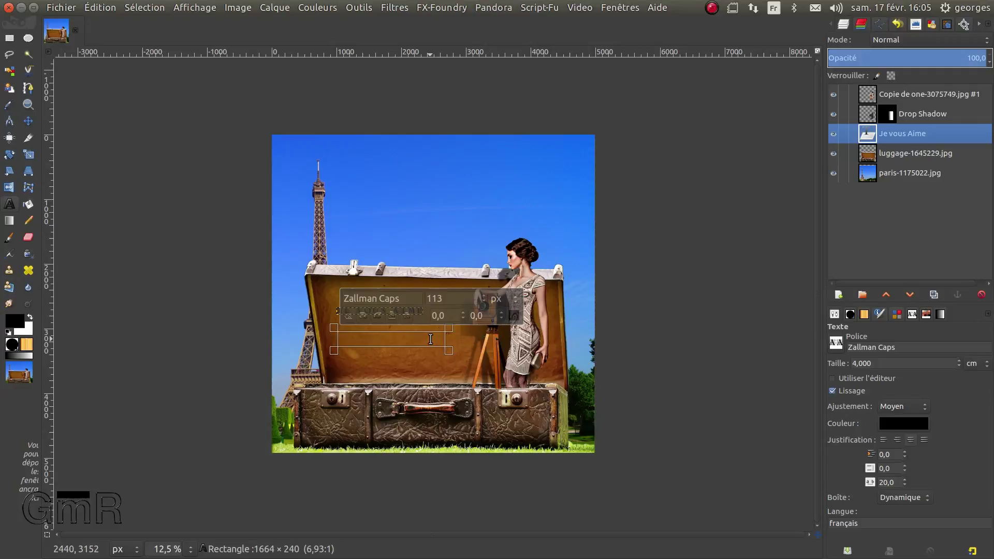
pyautogui.write('É')
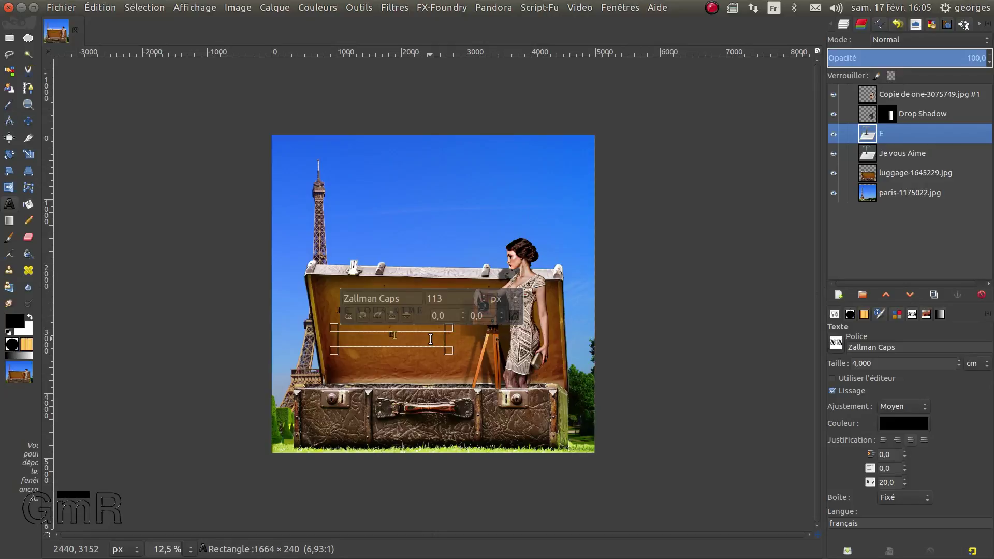
pyautogui.write('normement')
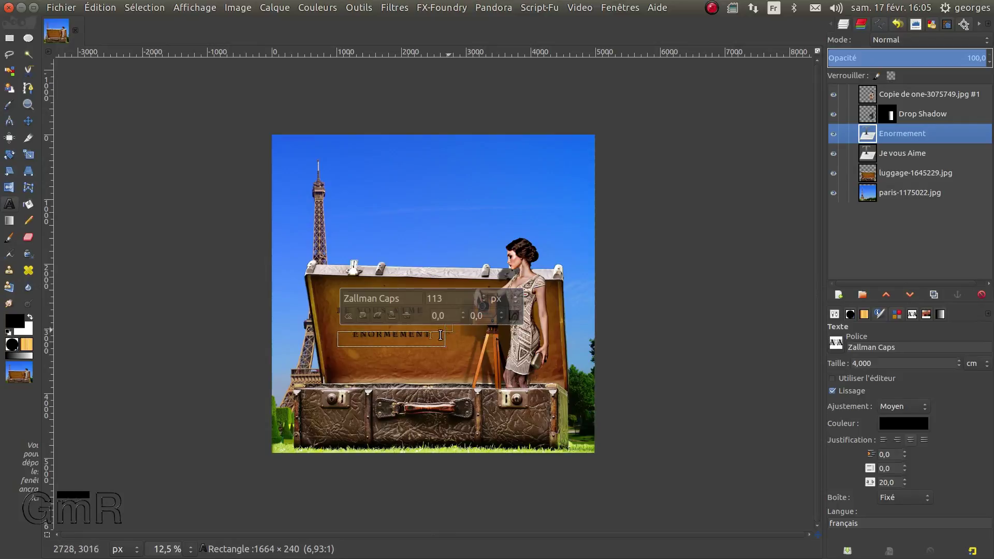
# Step: Enlarge the "Enormement" text to 205 px and let its text box size itself dynamically around the word
pyautogui.scroll(1, 424, 334)
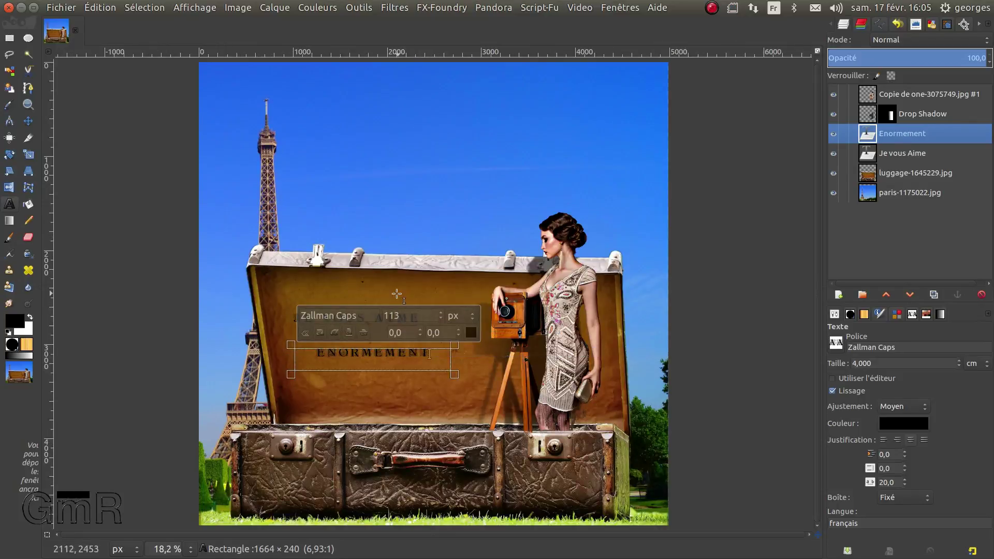
pyautogui.moveTo(430, 354); pyautogui.dragTo(309, 353)
pyautogui.scroll(5, 409, 315)
pyautogui.scroll(20, 408, 314)
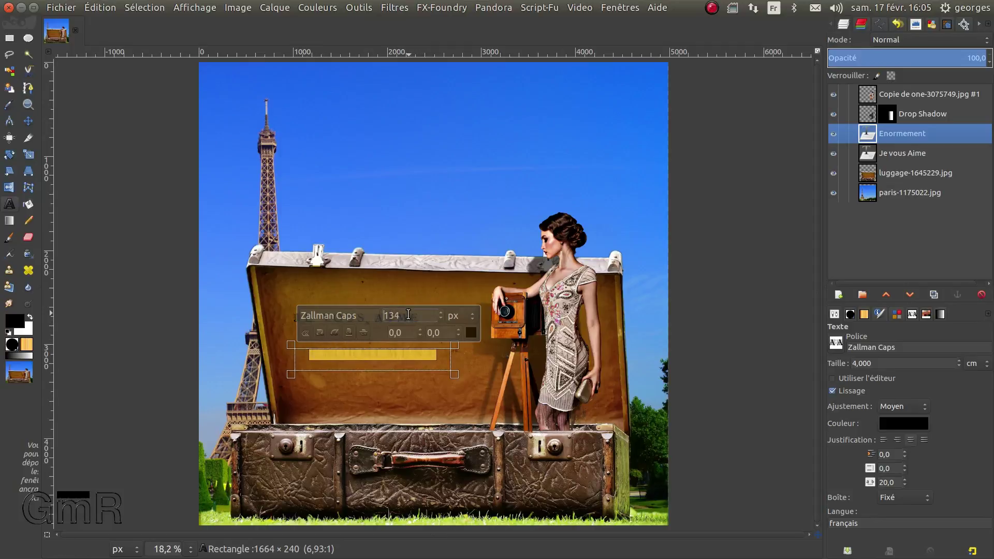
pyautogui.scroll(18, 408, 314)
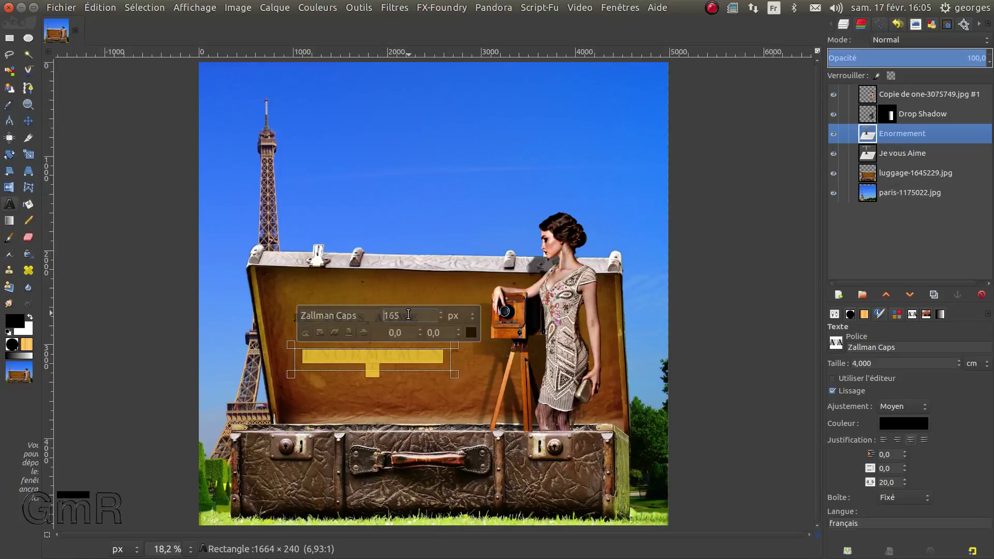
pyautogui.scroll(20, 409, 314)
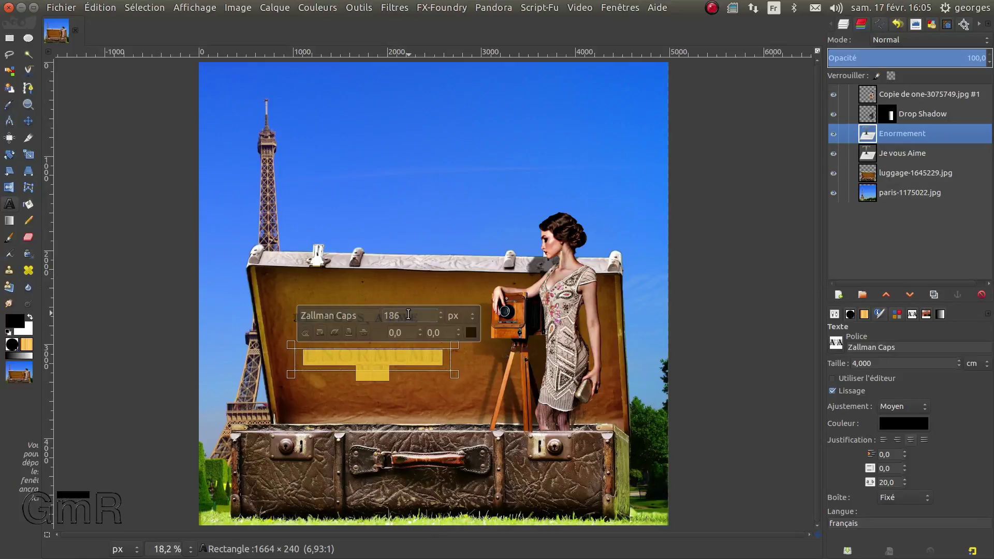
pyautogui.scroll(4, 408, 314)
pyautogui.scroll(9, 408, 314)
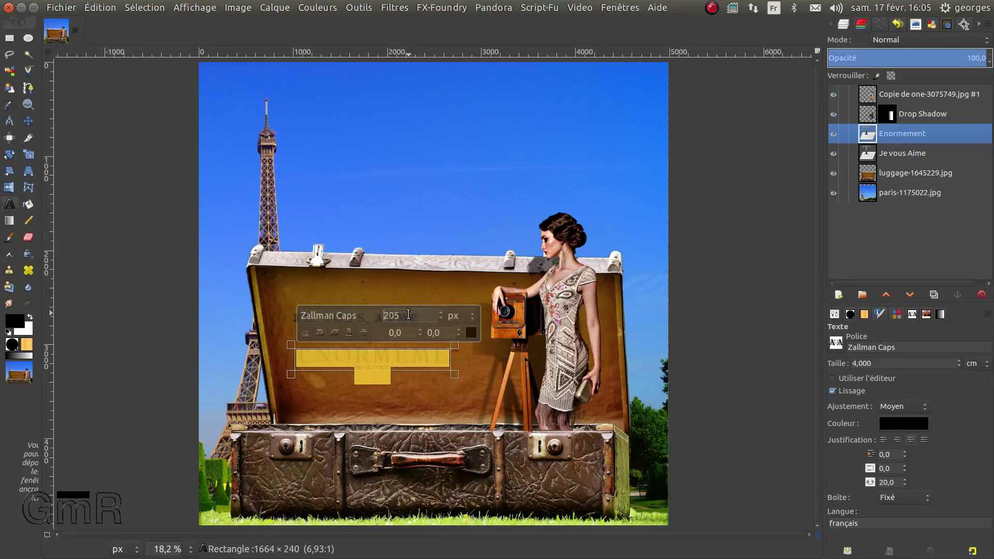
pyautogui.click(454, 375)
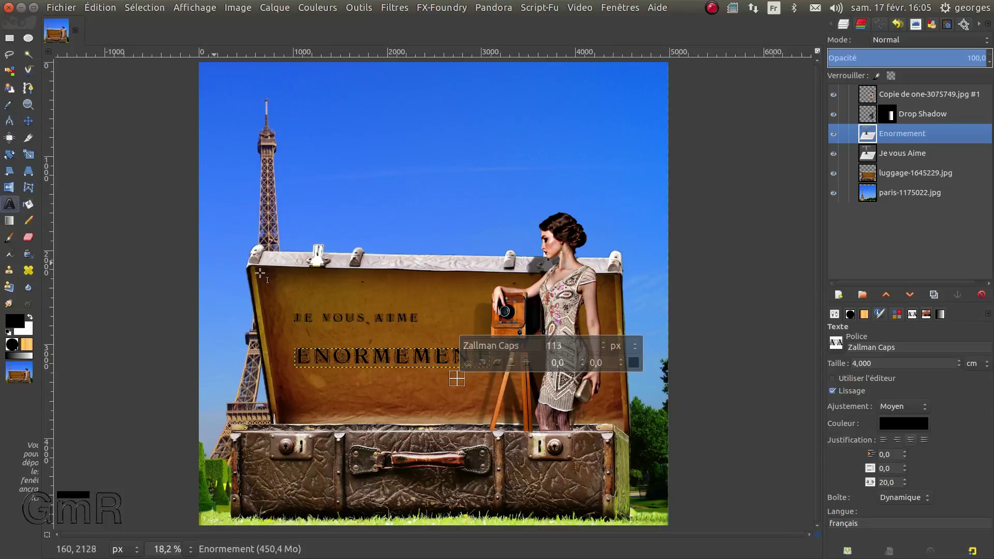
# Step: Enlarge the "Je vous Aime" text to about 200 px and move it up close to the lid lining's upper edge
pyautogui.click(382, 319)
pyautogui.moveTo(418, 318); pyautogui.dragTo(286, 318)
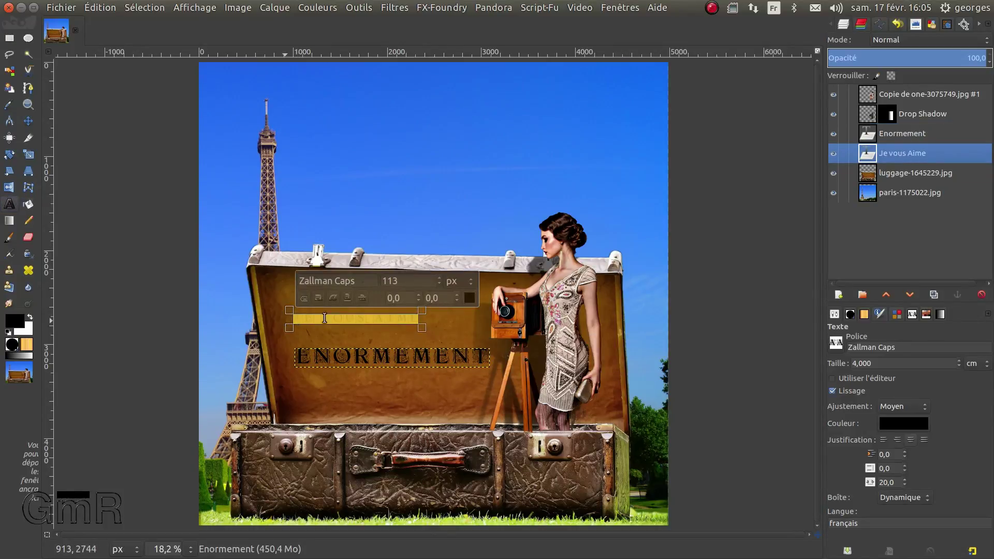
pyautogui.doubleClick(389, 281)
pyautogui.write('150')
pyautogui.press('Return')
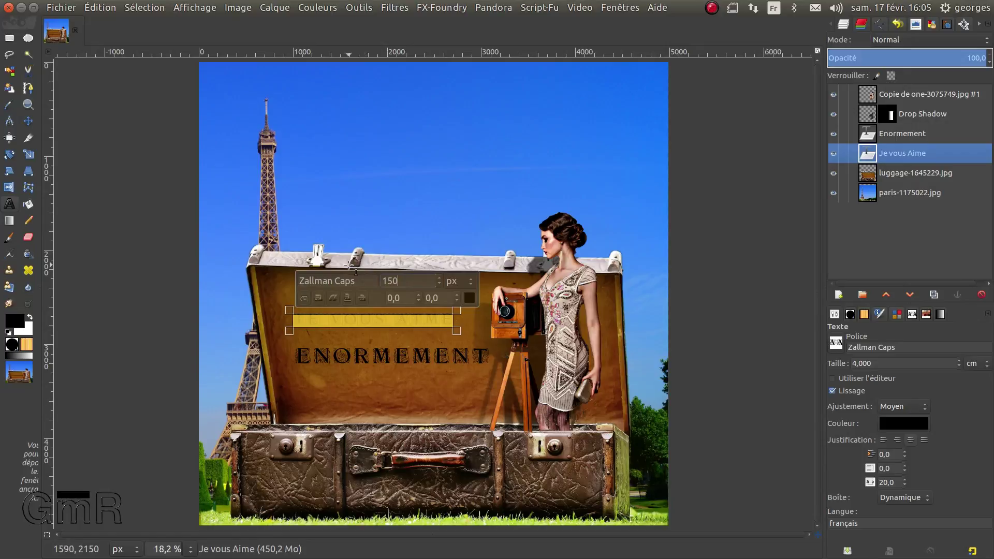
pyautogui.press('Up')
pyautogui.press('Up')
pyautogui.press('Up')
pyautogui.press('Up')
pyautogui.press('Up')
pyautogui.press('Up')
pyautogui.press('Up')
pyautogui.press('Up')
pyautogui.press('Up')
pyautogui.press('Up')
pyautogui.press('Up')
pyautogui.press('Up')
pyautogui.press('Up')
pyautogui.press('Up')
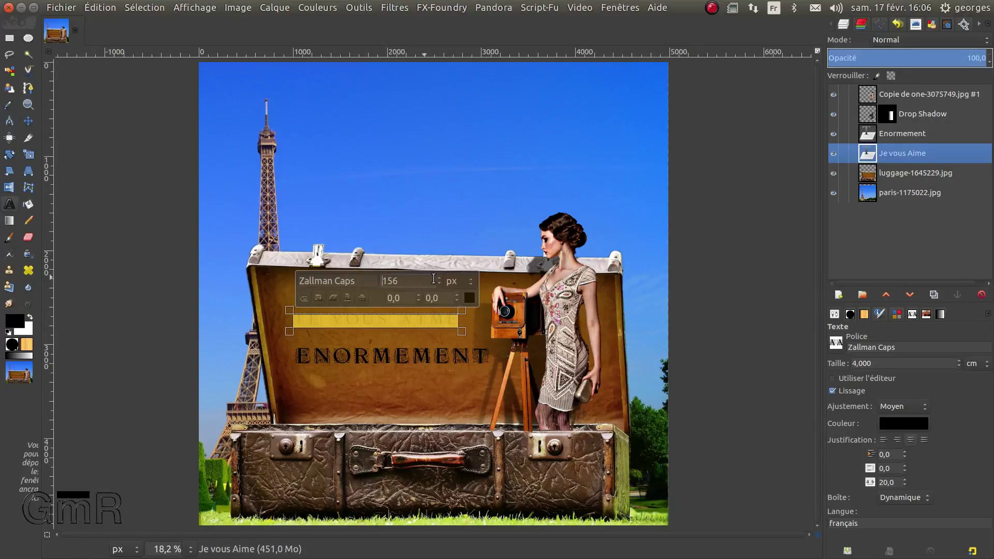
pyautogui.press('Up')
pyautogui.press('Up')
pyautogui.press('Up')
pyautogui.press('Up')
pyautogui.press('Up')
pyautogui.press('Up')
pyautogui.press('Up')
pyautogui.press('Up')
pyautogui.press('Up')
pyautogui.press('Up')
pyautogui.press('Up')
pyautogui.press('Up')
pyautogui.press('Up')
pyautogui.press('Up')
pyautogui.press('Up')
pyautogui.press('Up')
pyautogui.press('Up')
pyautogui.press('Up')
pyautogui.press('Up')
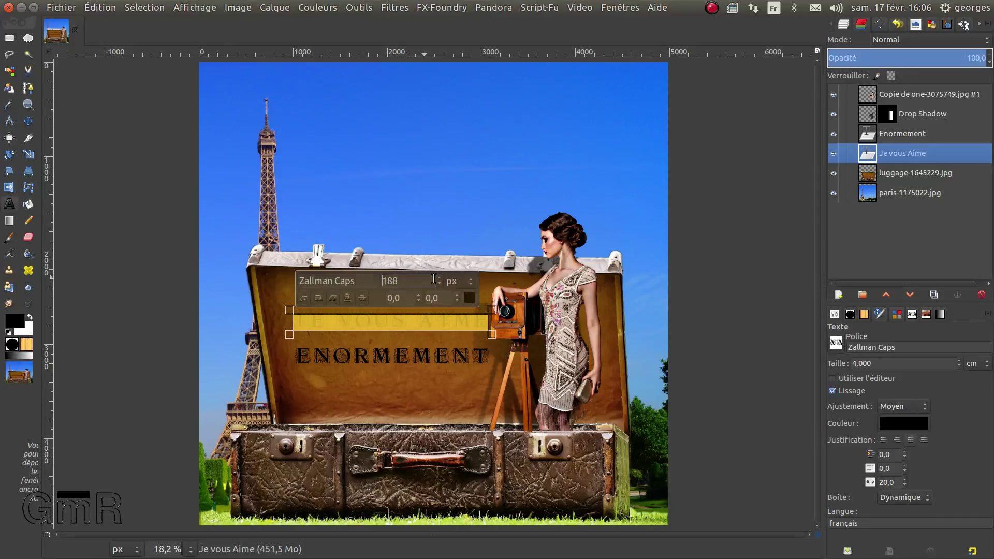
pyautogui.press('Up')
pyautogui.press('Up')
pyautogui.press('Up')
pyautogui.press('Up')
pyautogui.press('Up')
pyautogui.press('Up')
pyautogui.press('Up')
pyautogui.press('Up')
pyautogui.press('Up')
pyautogui.press('Up')
pyautogui.press('Up')
pyautogui.press('Up')
pyautogui.press('Up')
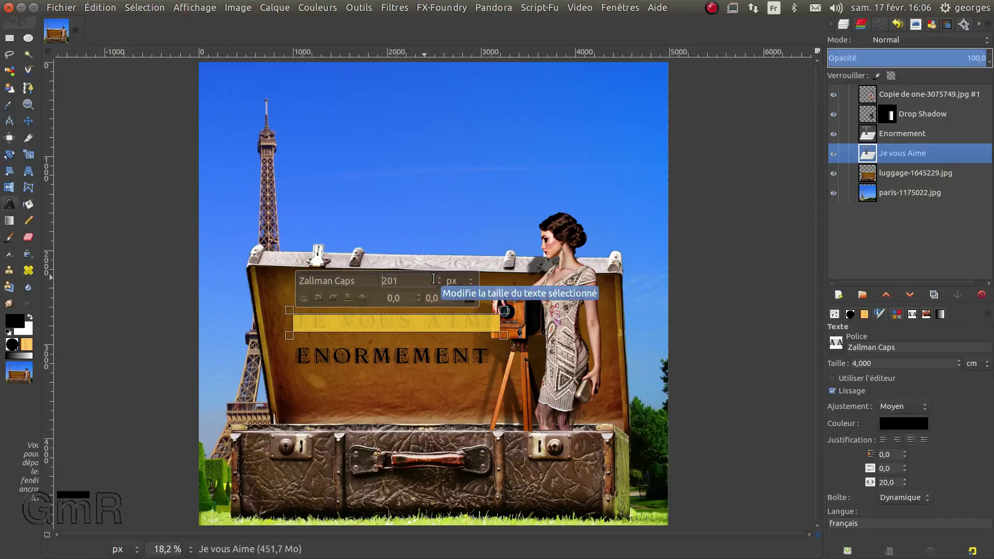
pyautogui.press('Down')
pyautogui.press('Up')
pyautogui.press('Up')
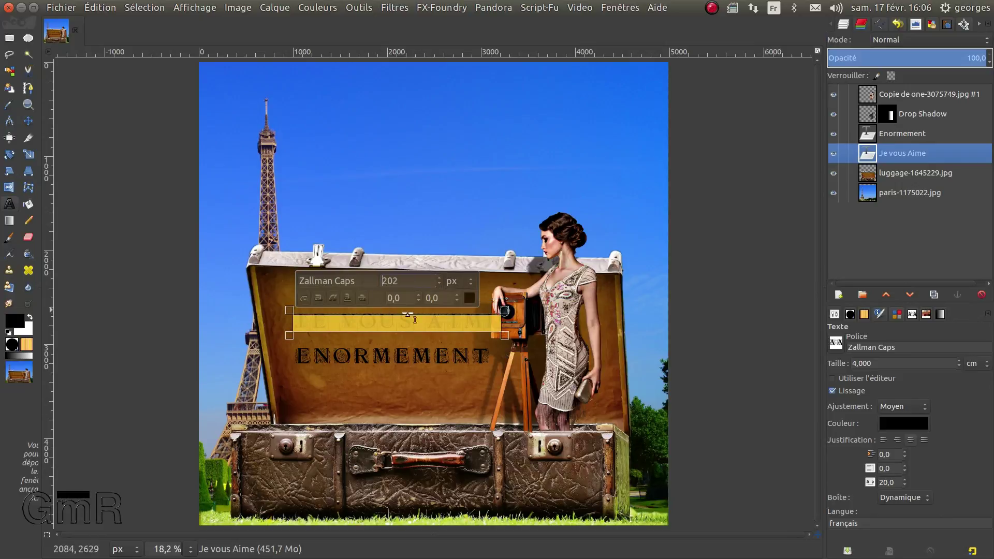
pyautogui.press('Down')
pyautogui.press('Down')
pyautogui.click(29, 119)
pyautogui.moveTo(308, 323); pyautogui.dragTo(308, 291)
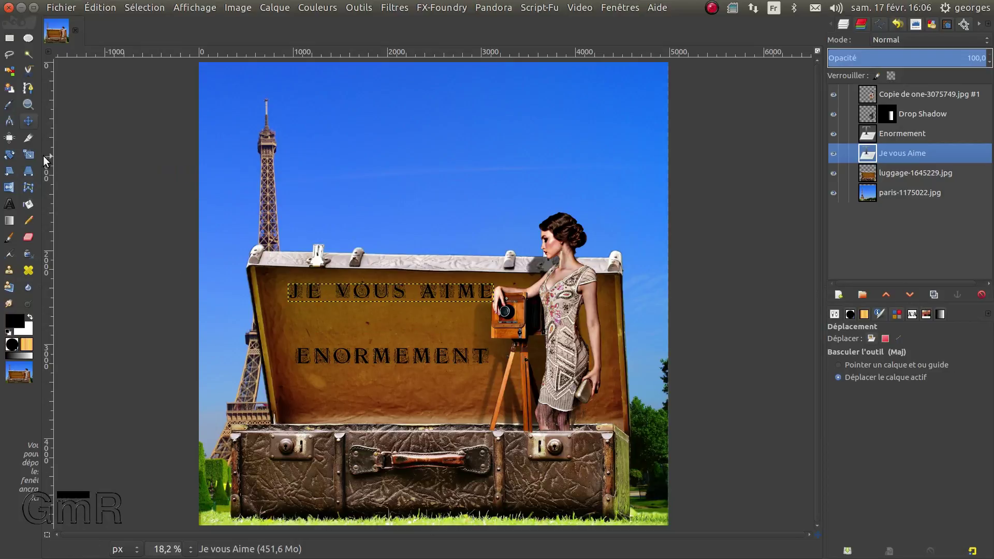
# Step: Rotate the "Je vous Aime" layer by 1.32° around its upper-left corner to follow the slope of the lid's edge
pyautogui.click(10, 154)
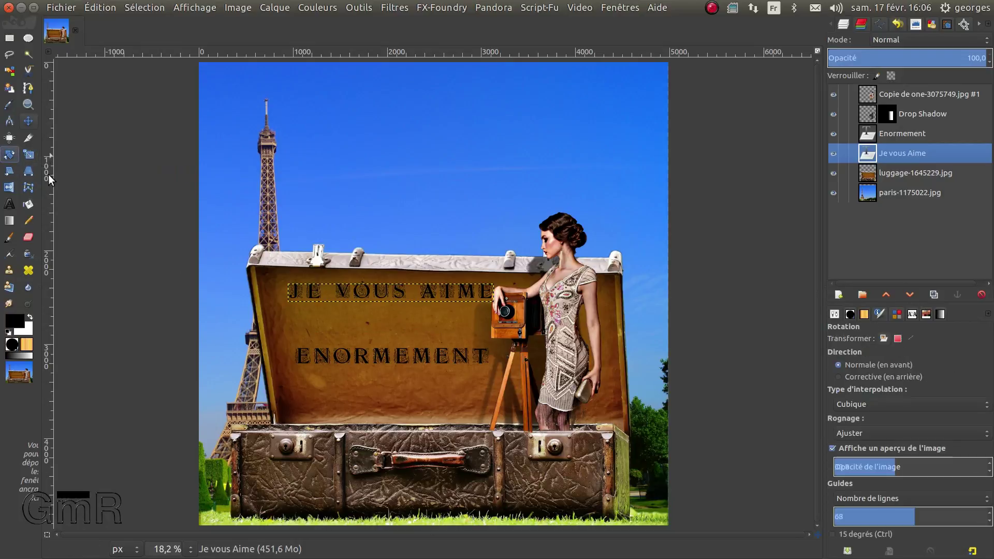
pyautogui.scroll(1, 423, 329)
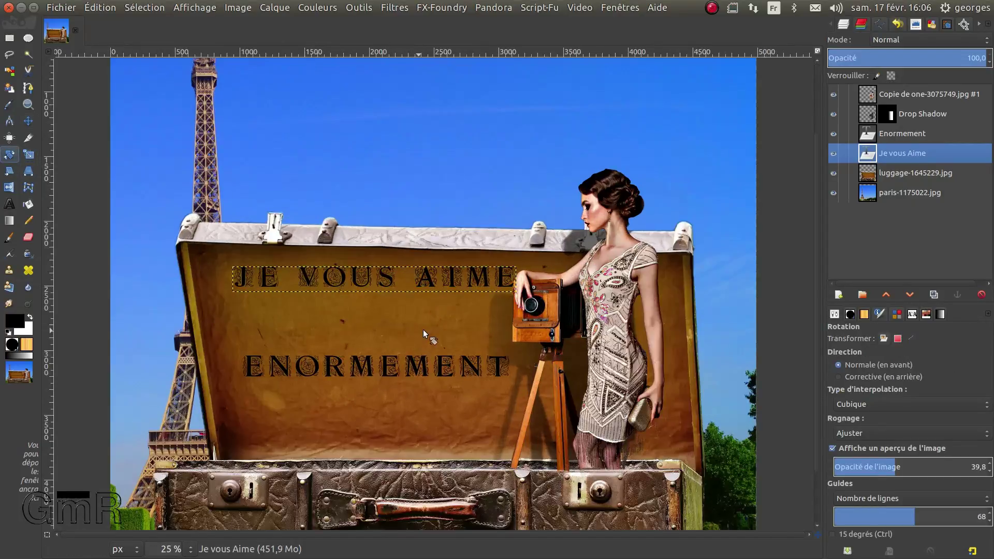
pyautogui.scroll(2, 423, 329)
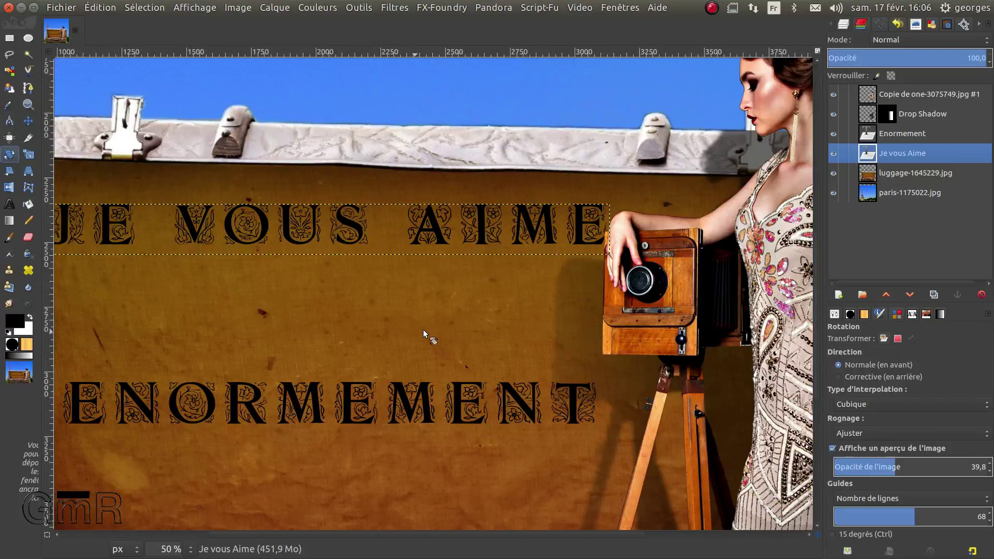
pyautogui.scroll(-1, 421, 323)
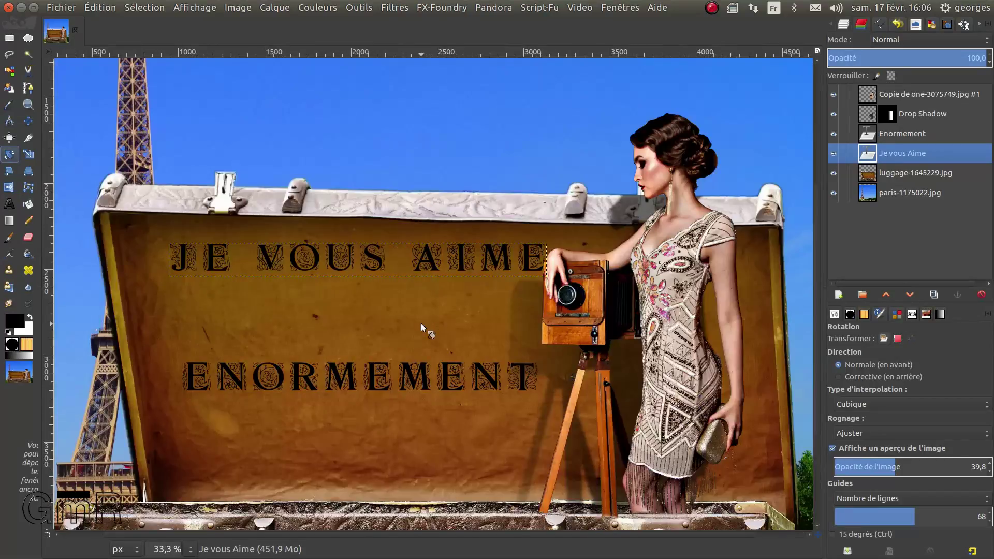
pyautogui.click(188, 254)
pyautogui.moveTo(243, 236); pyautogui.dragTo(493, 48)
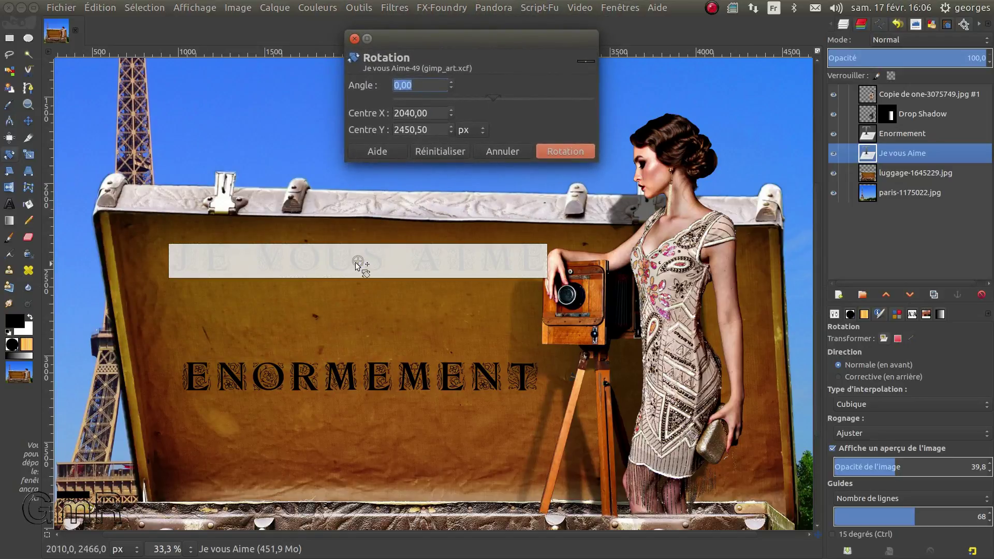
pyautogui.moveTo(358, 262); pyautogui.dragTo(170, 246)
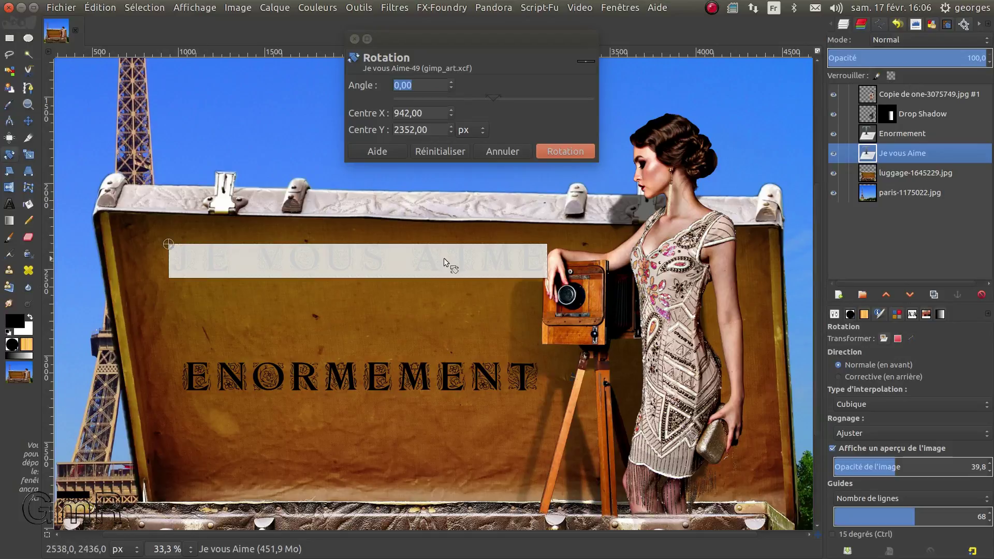
pyautogui.moveTo(529, 257); pyautogui.dragTo(527, 265)
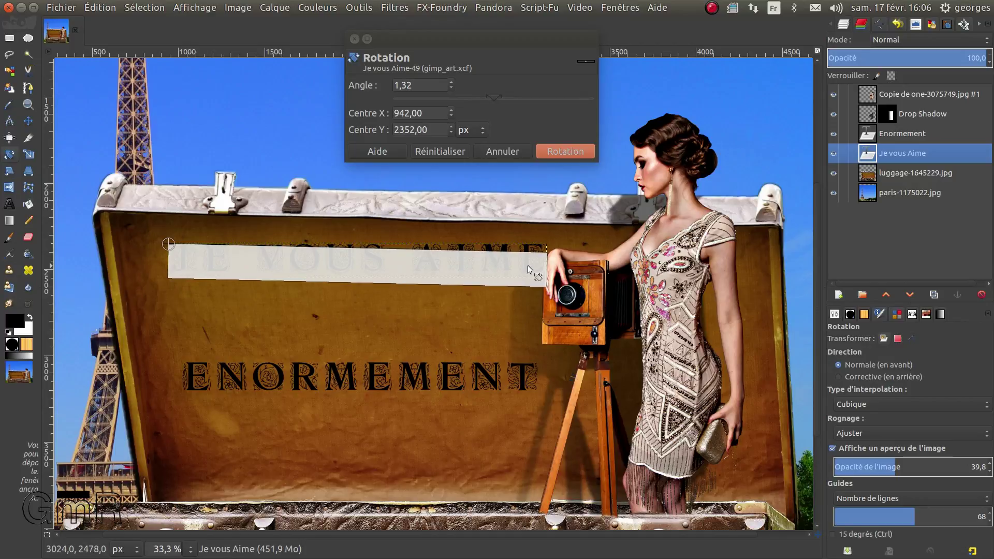
pyautogui.click(567, 152)
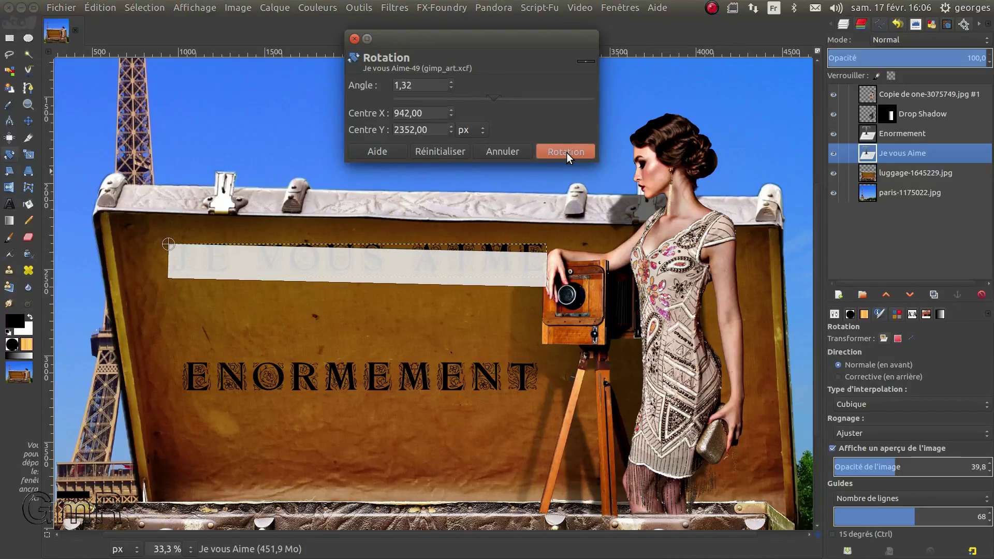
pyautogui.click(567, 152)
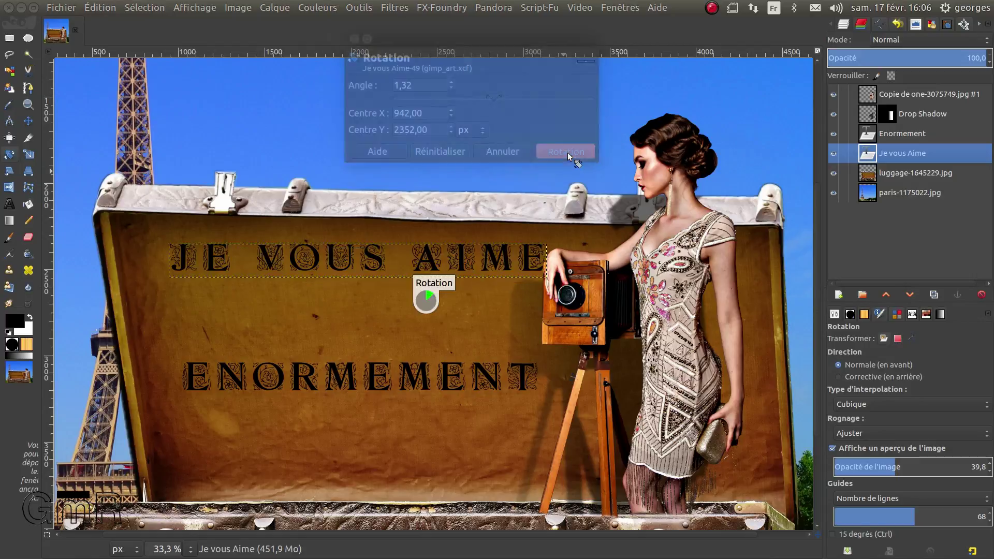
pyautogui.click(283, 380)
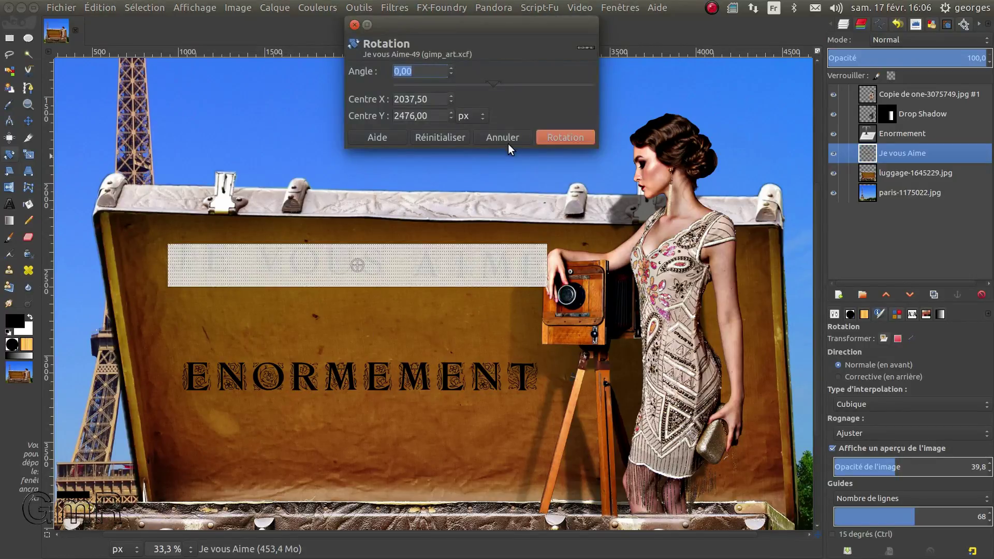
pyautogui.click(502, 138)
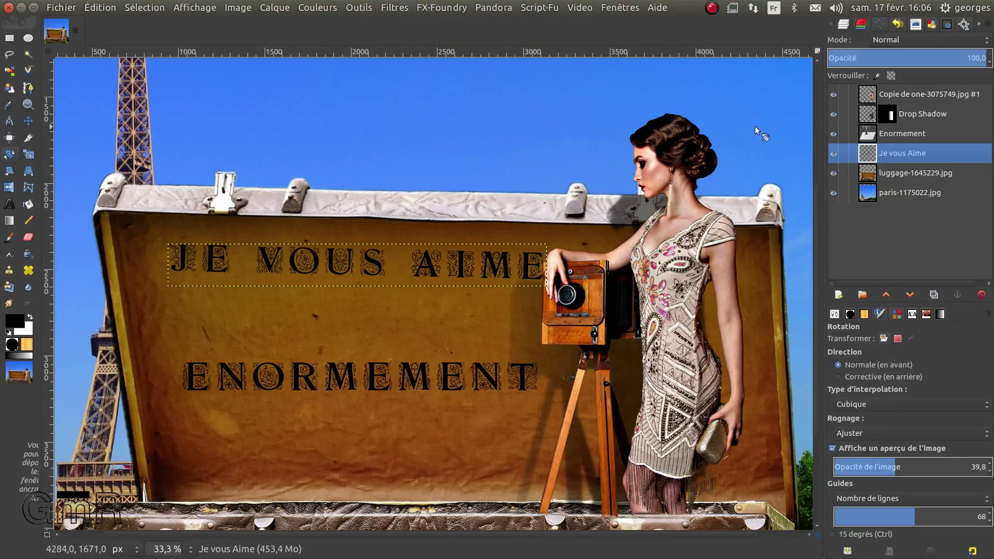
# Step: Rotate the "Enormement" layer by 1.32° around its upper-left corner and move it up just beneath "Je vous Aime", aligned at the left
pyautogui.click(874, 133)
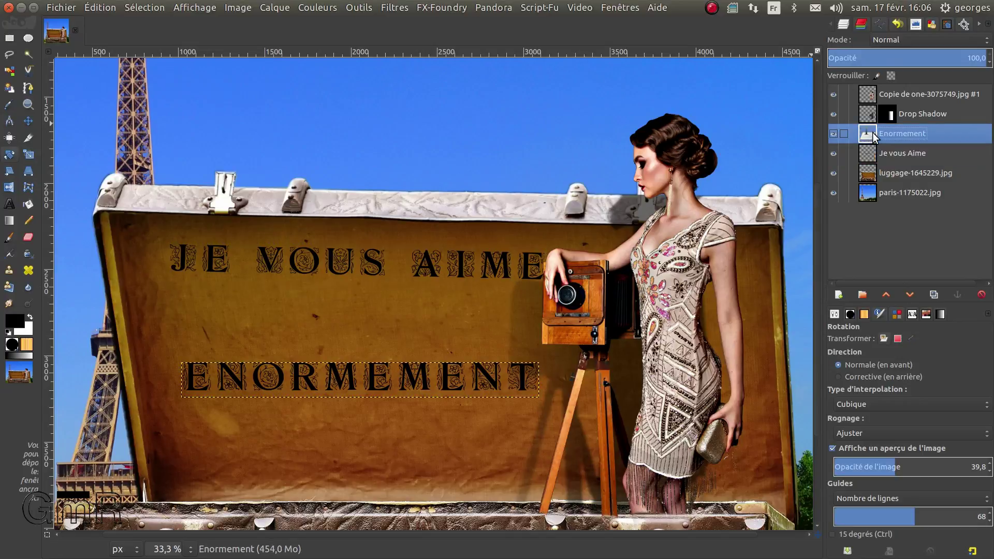
pyautogui.click(406, 377)
pyautogui.moveTo(362, 383); pyautogui.dragTo(183, 366)
pyautogui.moveTo(181, 366); pyautogui.dragTo(182, 365)
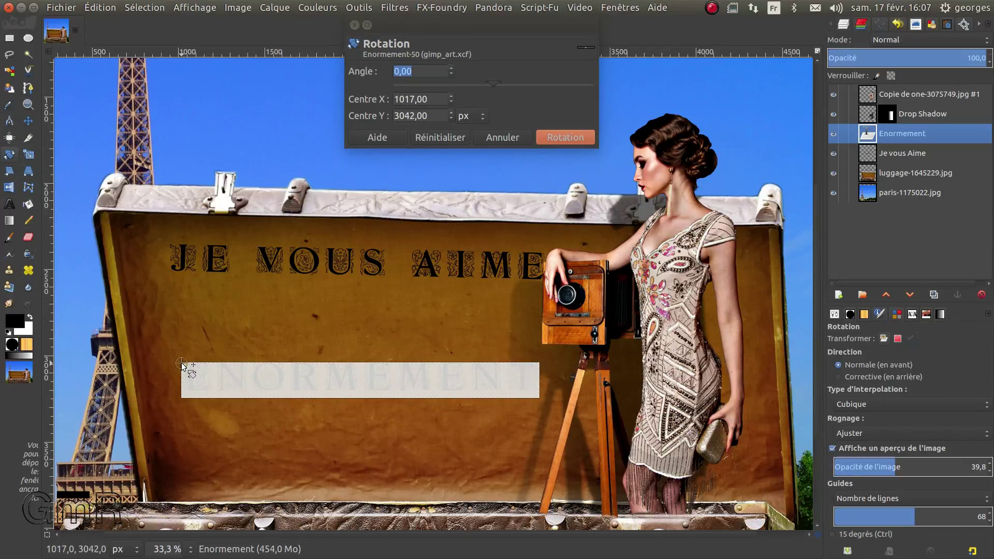
pyautogui.click(432, 70)
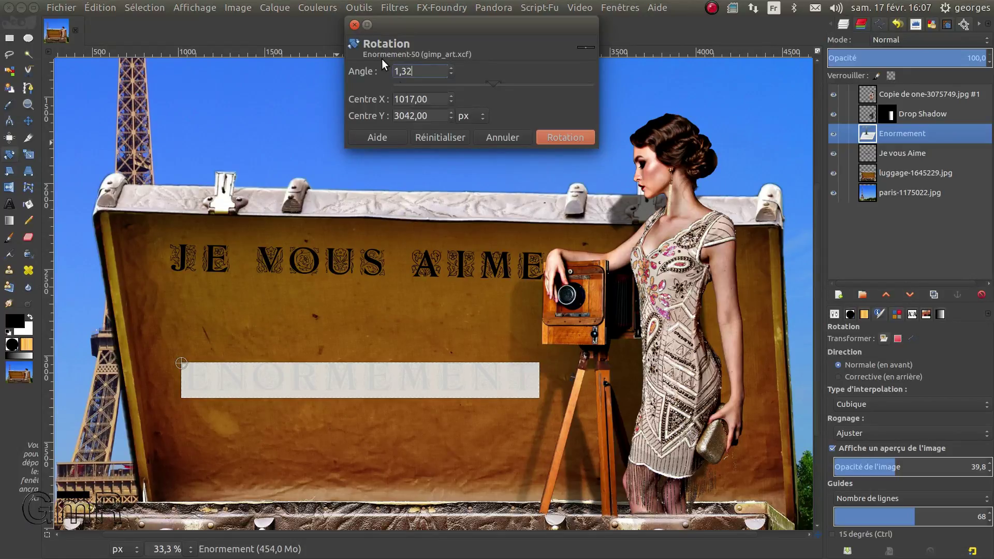
pyautogui.click(554, 136)
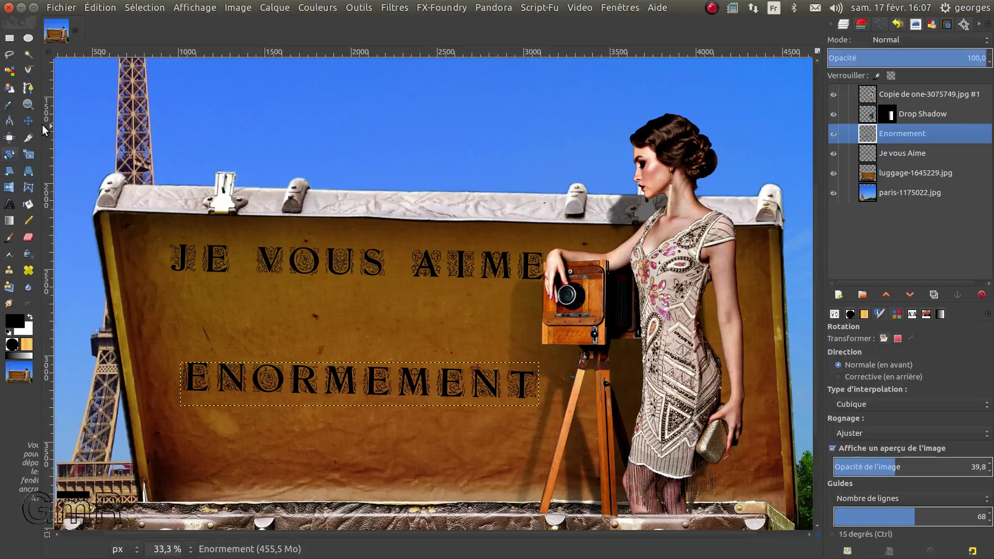
pyautogui.click(27, 124)
pyautogui.moveTo(204, 365); pyautogui.dragTo(194, 312)
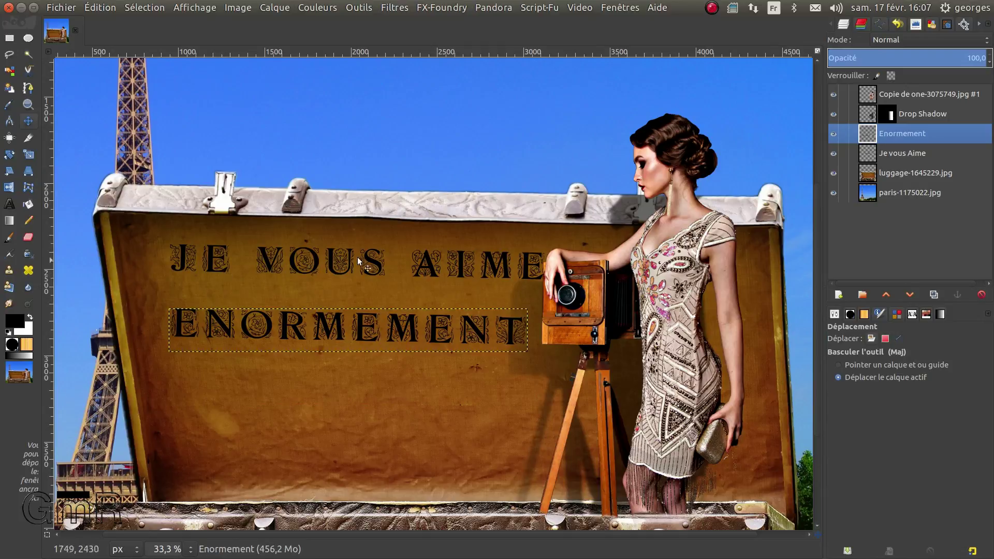
# Step: Apply a perspective transformation to the "Je vous Aime" layer, stretching its left end downward and tapering the text towards the camera
pyautogui.click(870, 154)
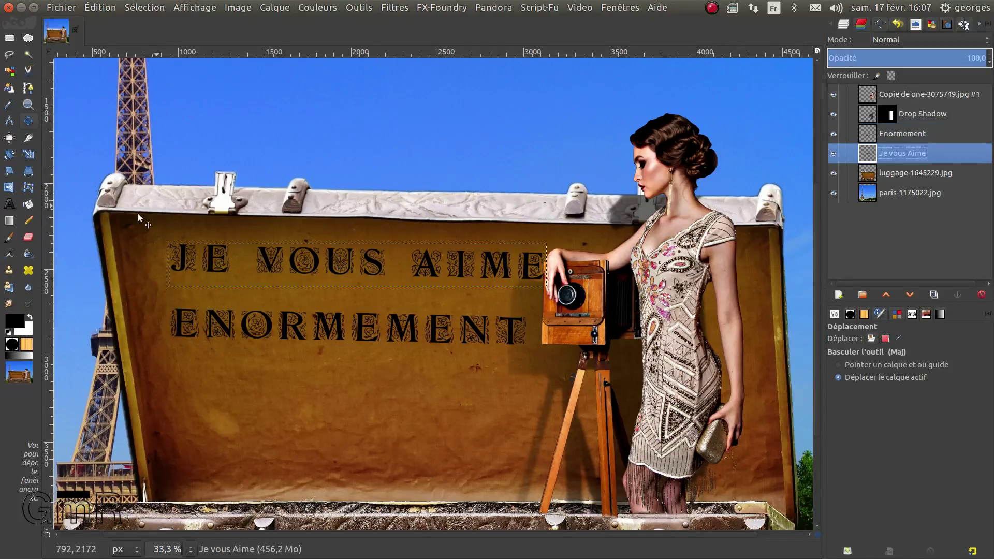
pyautogui.click(29, 170)
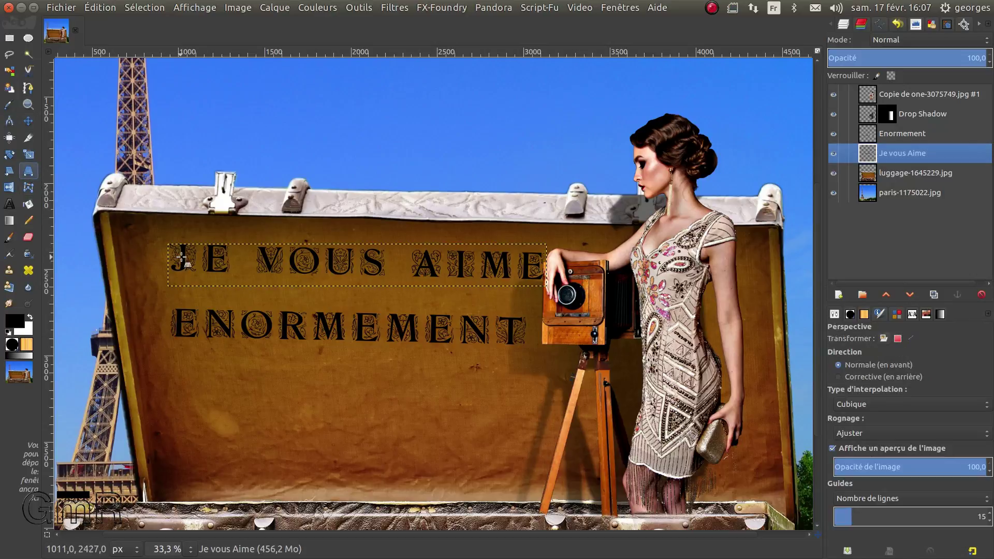
pyautogui.click(206, 266)
pyautogui.moveTo(181, 298); pyautogui.dragTo(188, 333)
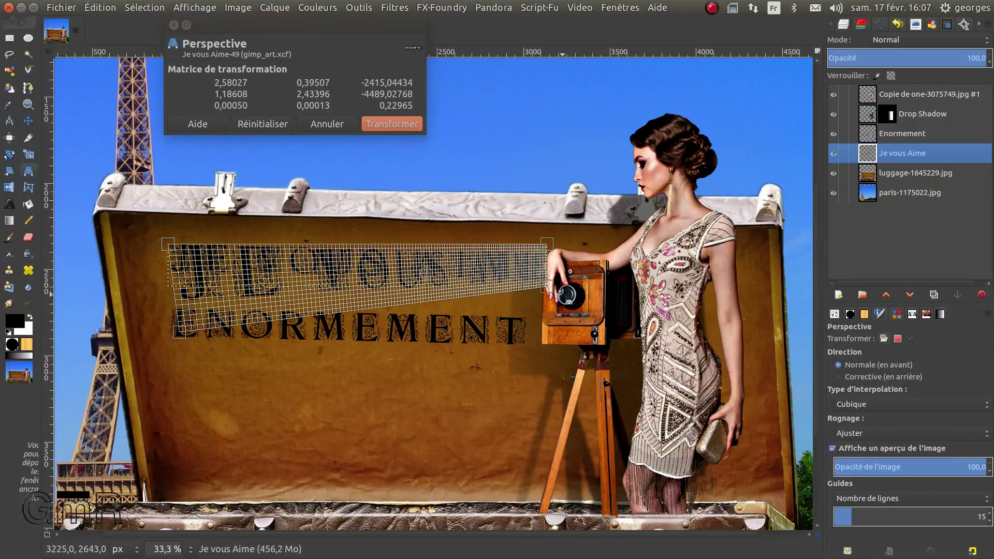
pyautogui.moveTo(550, 289); pyautogui.dragTo(549, 278)
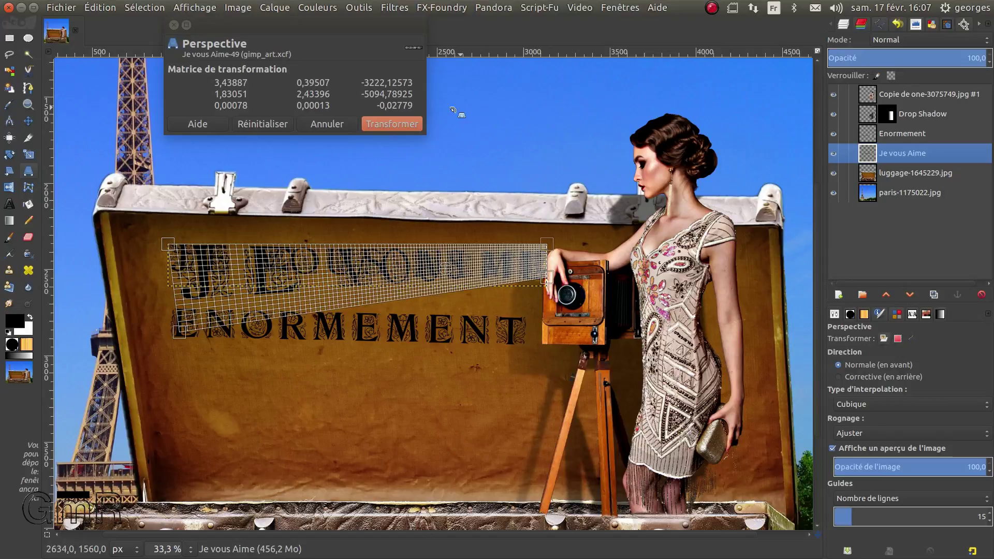
pyautogui.click(405, 124)
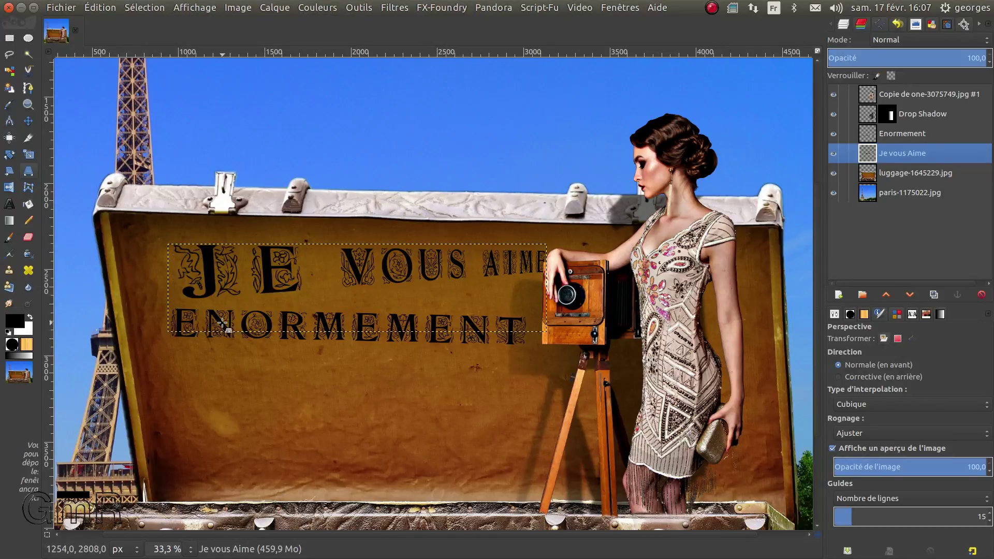
# Step: Move the "Enormement" layer slightly right and up beneath "Je vous Aime" so that its end reaches the camera
pyautogui.click(876, 133)
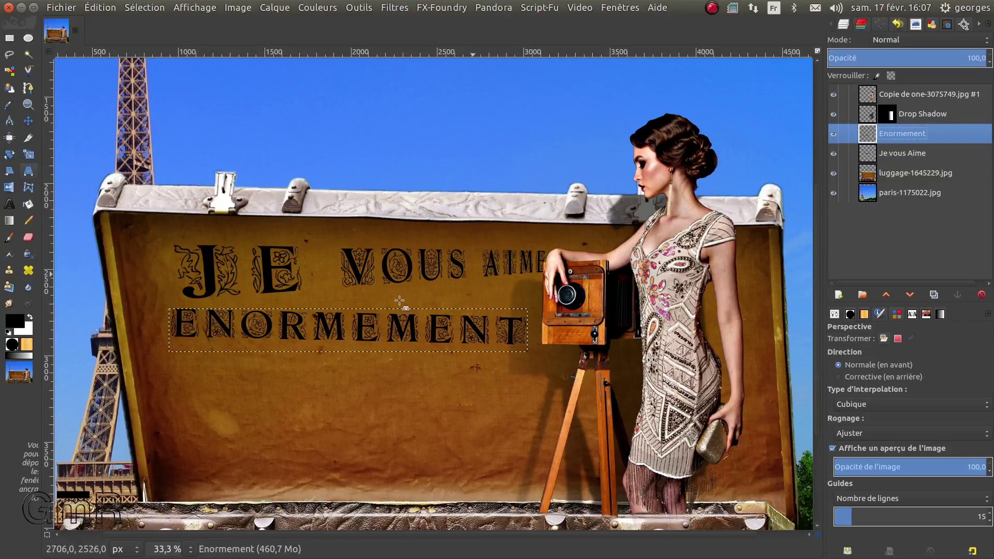
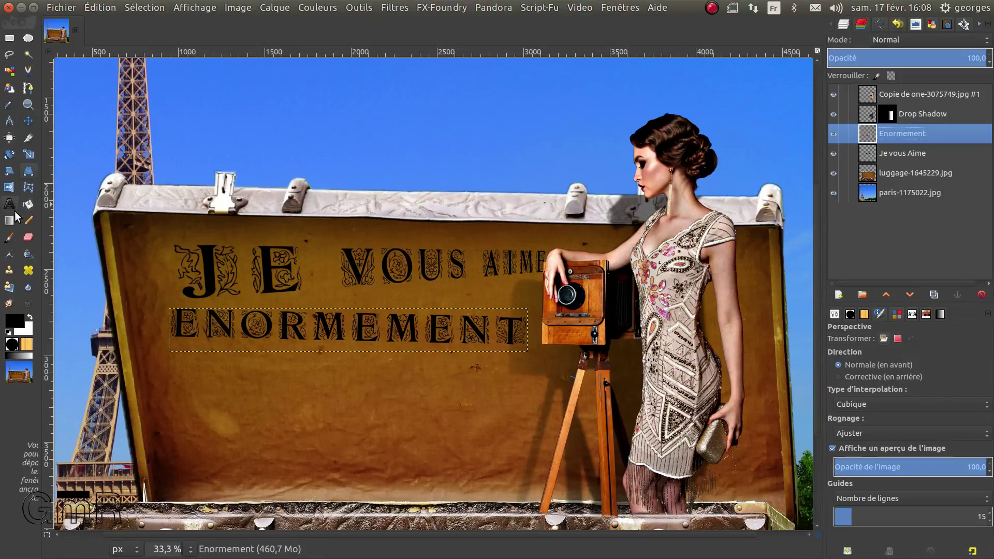
pyautogui.click(30, 124)
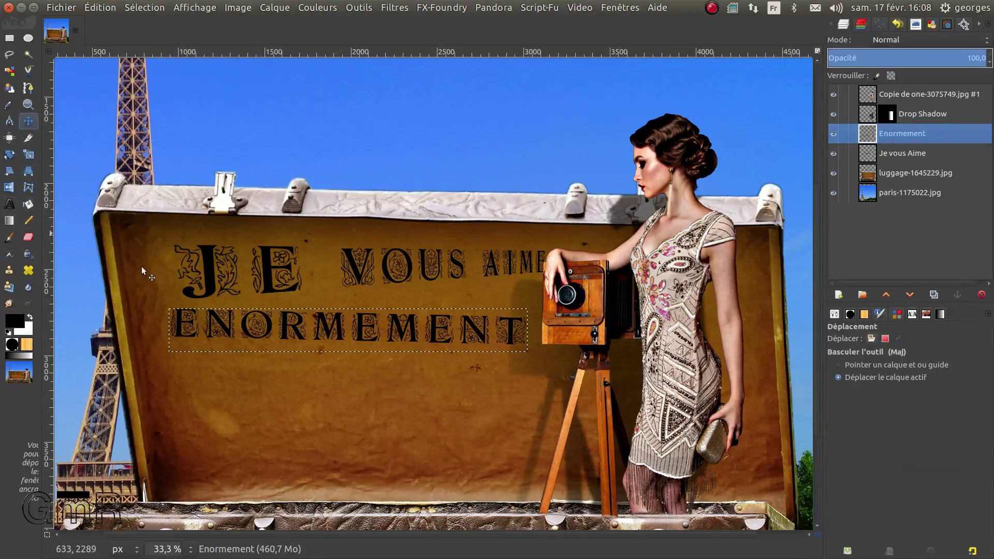
pyautogui.moveTo(221, 318); pyautogui.dragTo(232, 313)
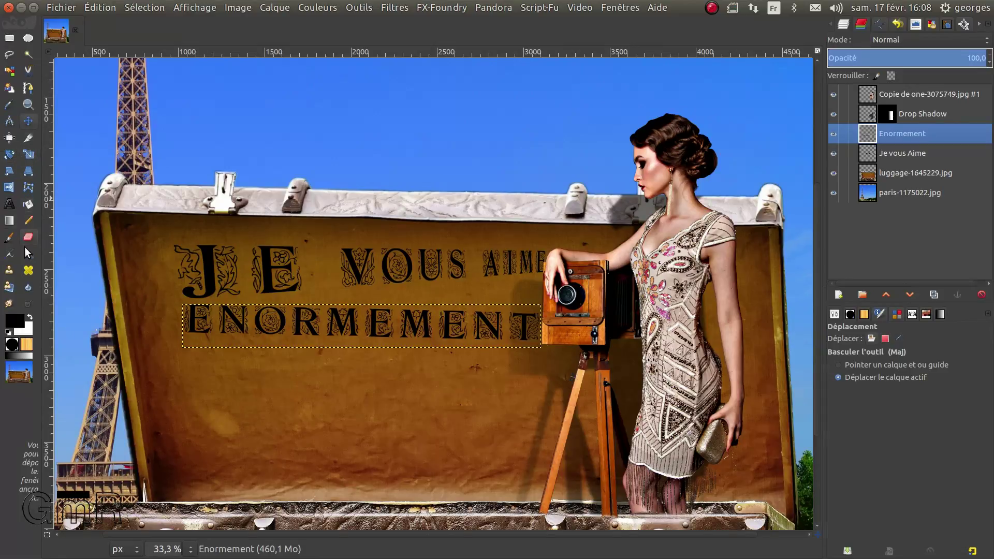
# Step: Apply a perspective transformation to the "Enormement" layer, raising its upper-right corner so the letters grow taller towards the camera
pyautogui.click(28, 171)
pyautogui.click(203, 323)
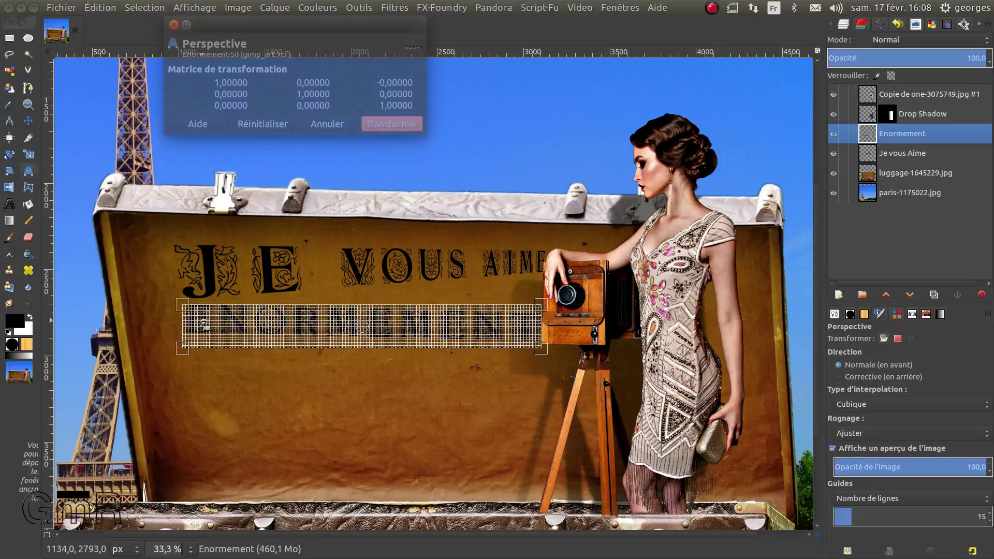
pyautogui.moveTo(186, 349); pyautogui.dragTo(191, 350)
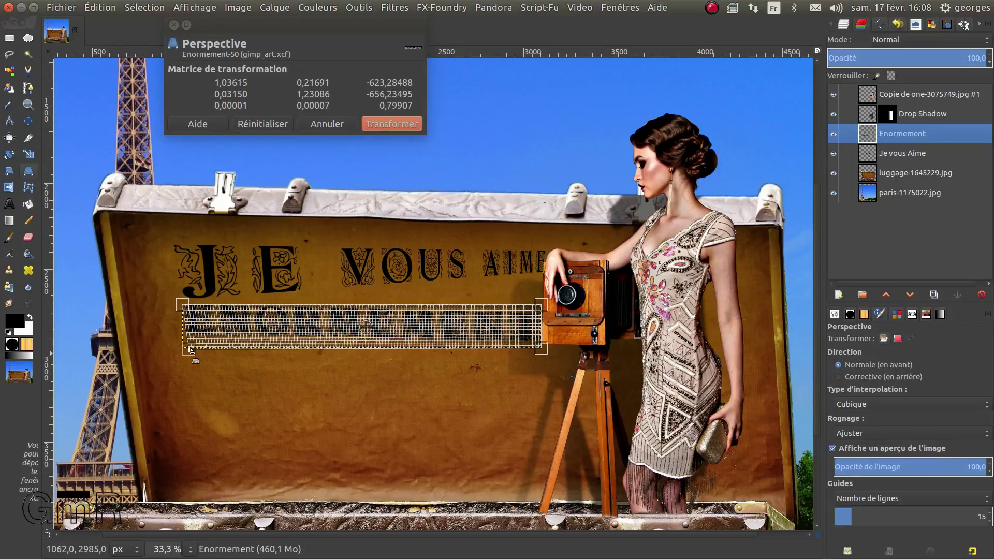
pyautogui.moveTo(191, 350); pyautogui.dragTo(189, 351)
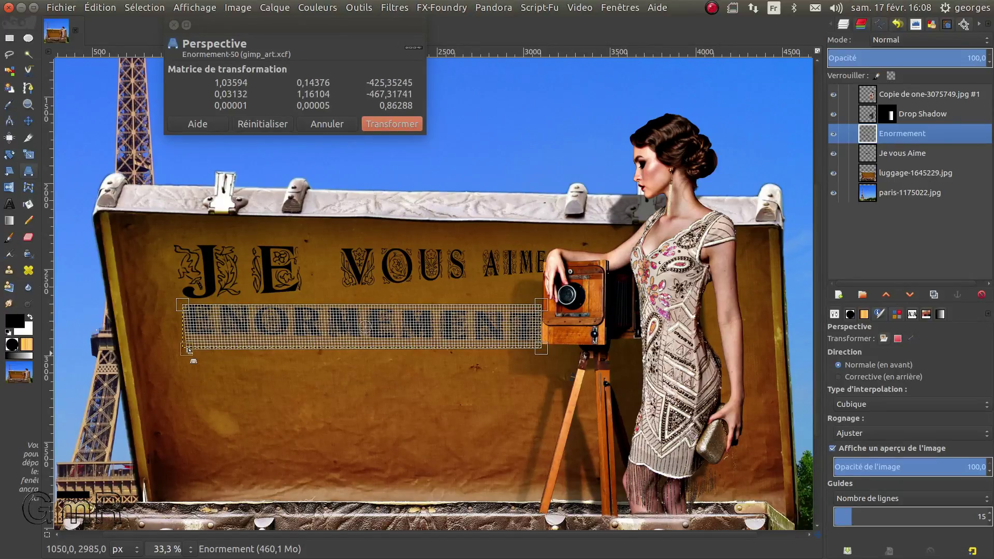
pyautogui.moveTo(546, 302); pyautogui.dragTo(546, 278)
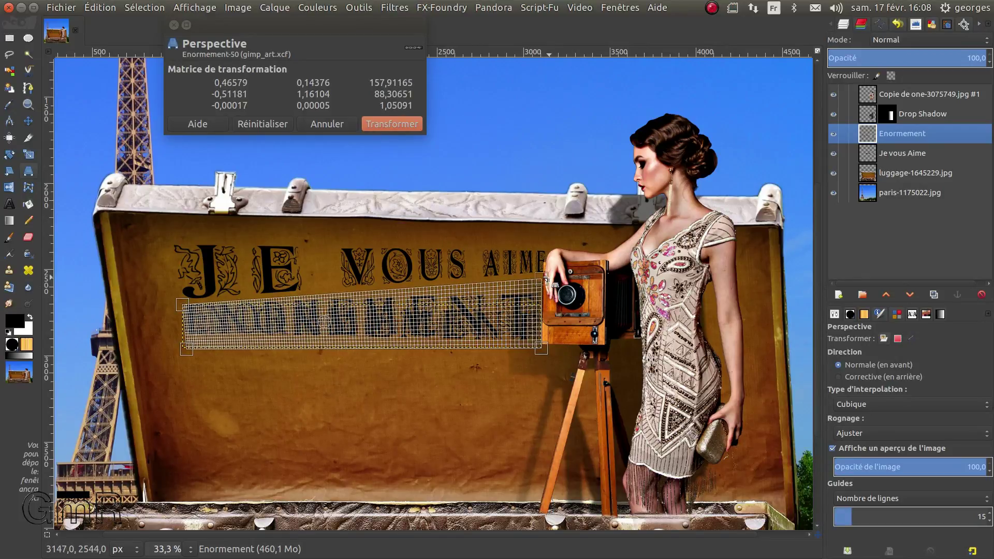
pyautogui.moveTo(540, 350); pyautogui.dragTo(550, 349)
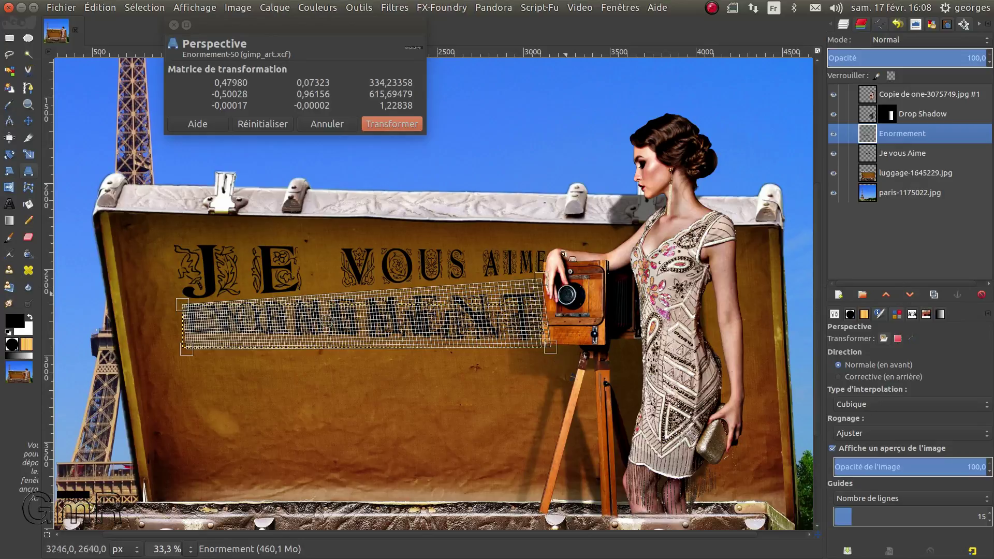
pyautogui.click(374, 125)
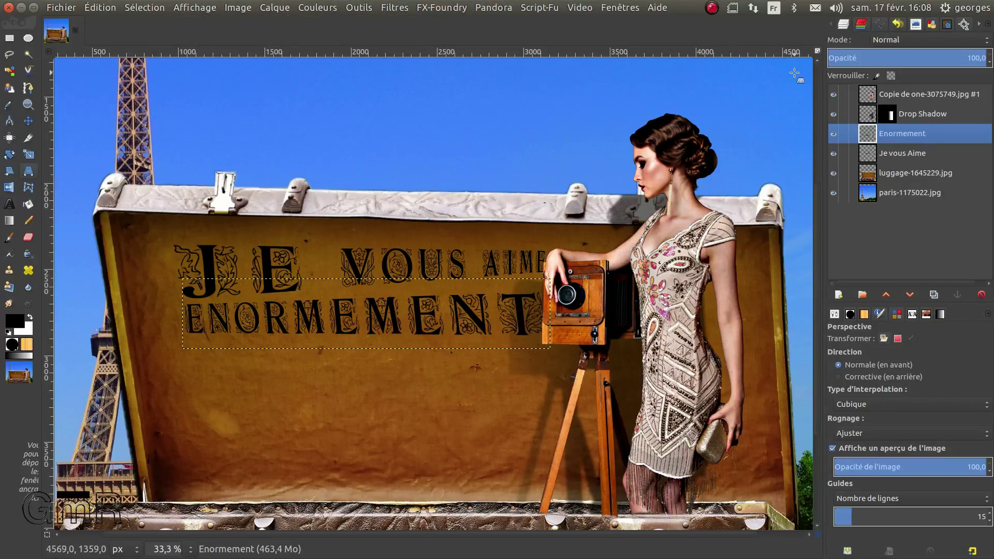
# Step: Try several blending modes on the "Enormement" layer and settle on Superposer
pyautogui.click(895, 36)
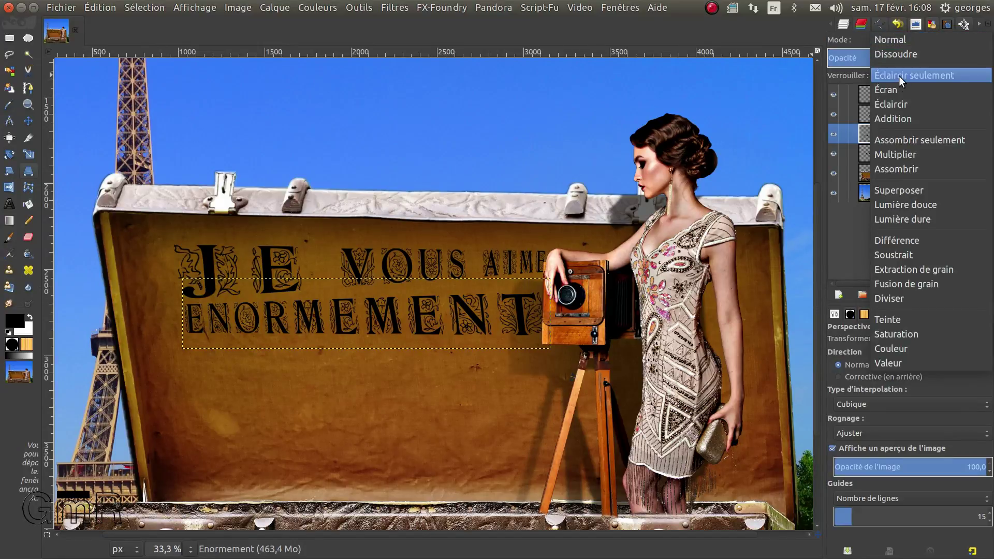
pyautogui.click(895, 99)
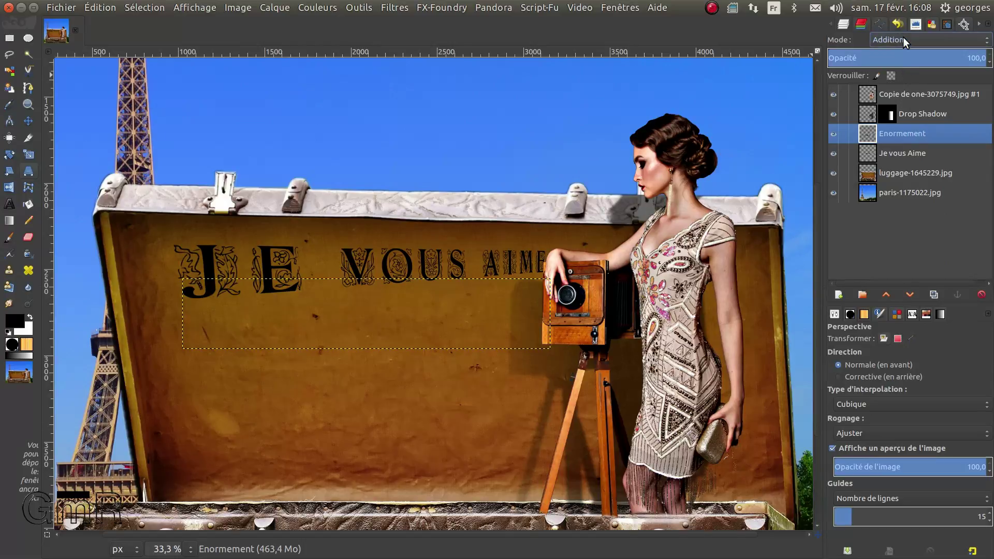
pyautogui.scroll(-2, 903, 36)
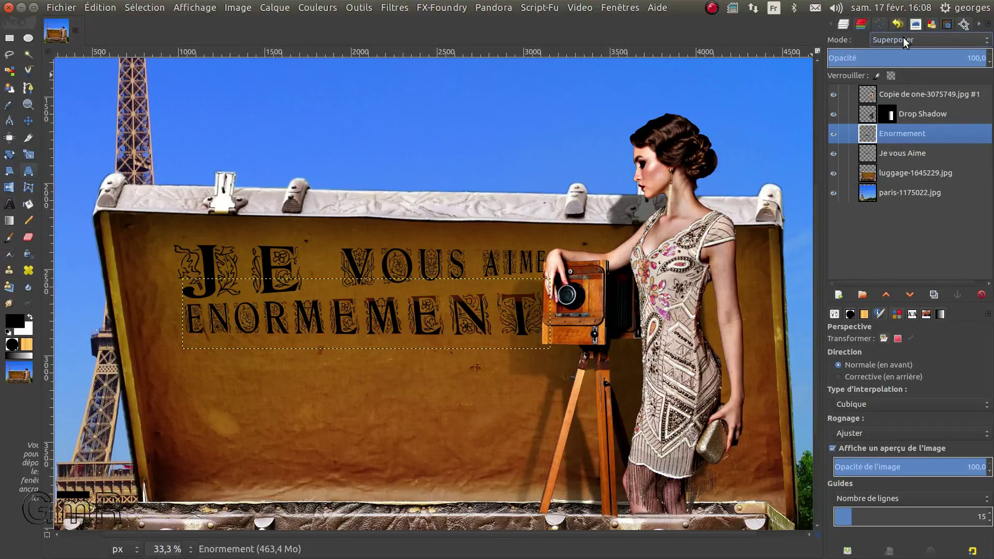
pyautogui.scroll(2, 903, 37)
pyautogui.scroll(-3, 903, 36)
pyautogui.scroll(6, 903, 36)
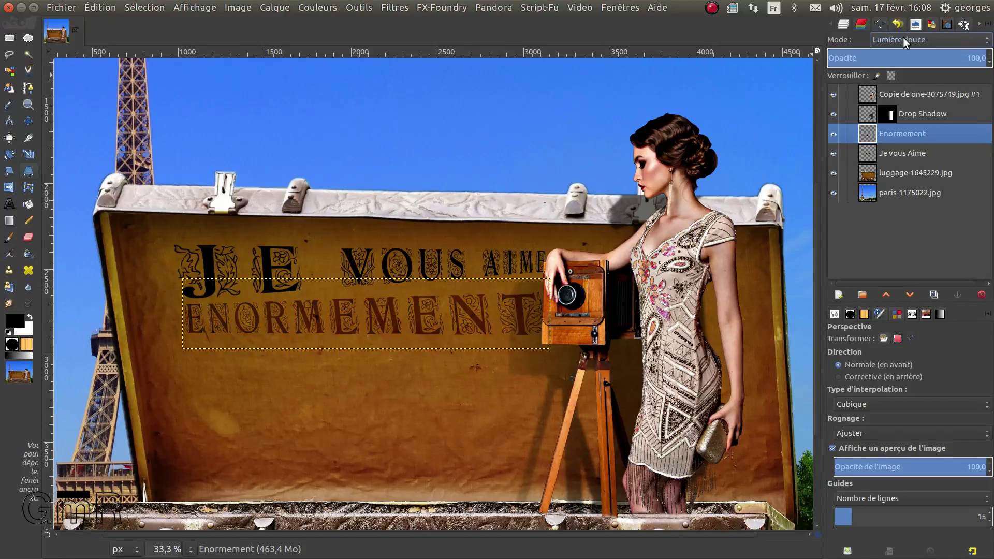
pyautogui.scroll(1, 903, 36)
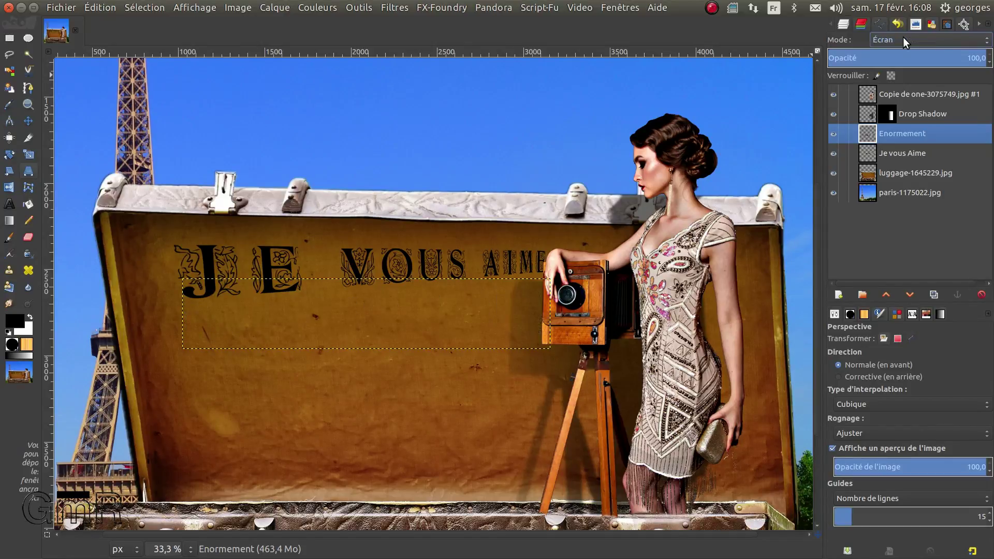
pyautogui.scroll(2, 903, 36)
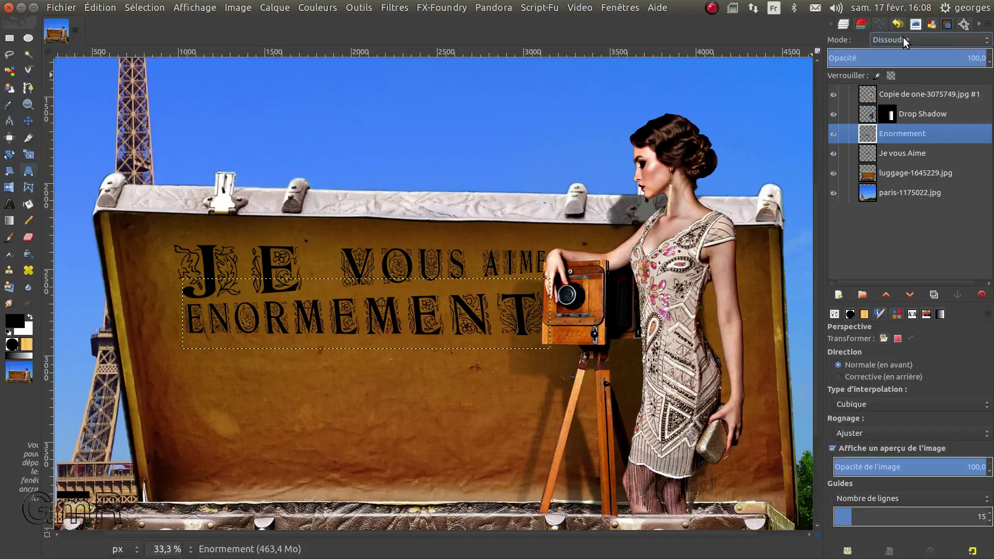
pyautogui.scroll(-2, 903, 36)
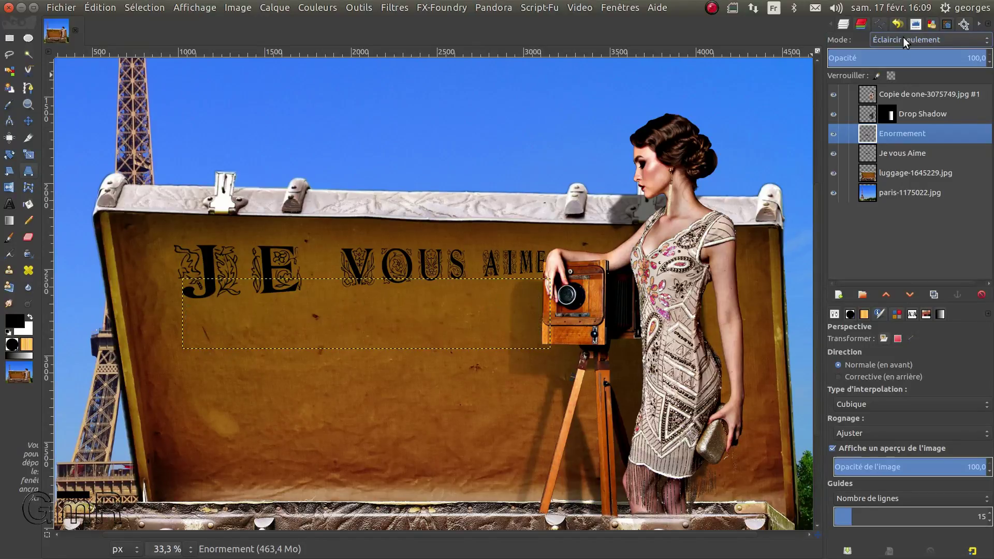
pyautogui.scroll(-1, 903, 36)
pyautogui.scroll(-2, 903, 37)
pyautogui.scroll(-1, 903, 36)
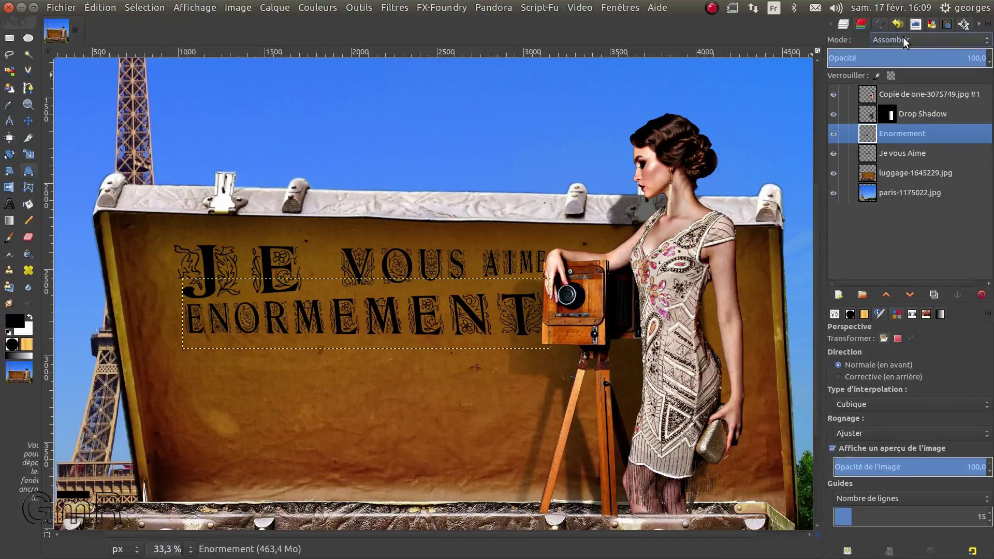
pyautogui.scroll(-1, 902, 41)
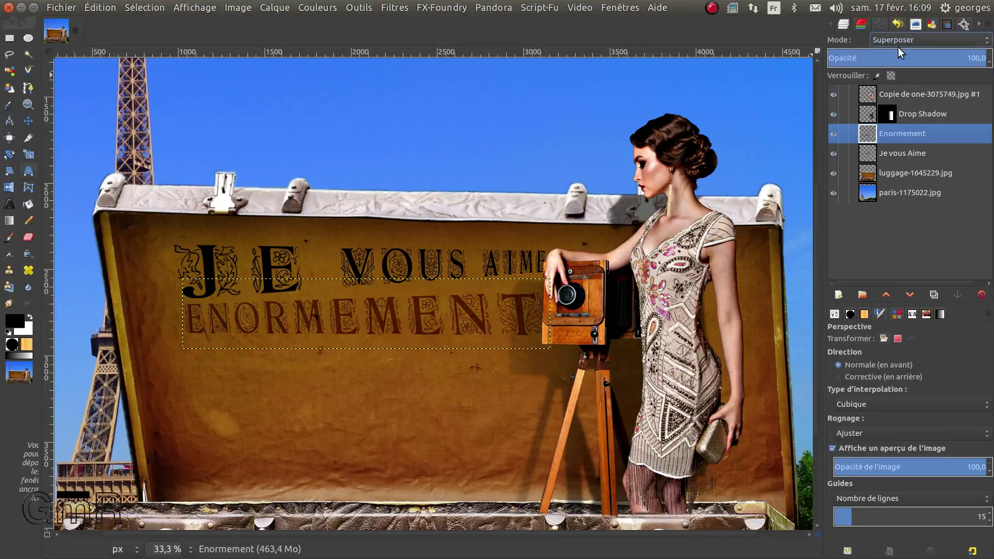
# Step: Set the blending mode of the "Je vous Aime" layer to Superposer
pyautogui.click(874, 155)
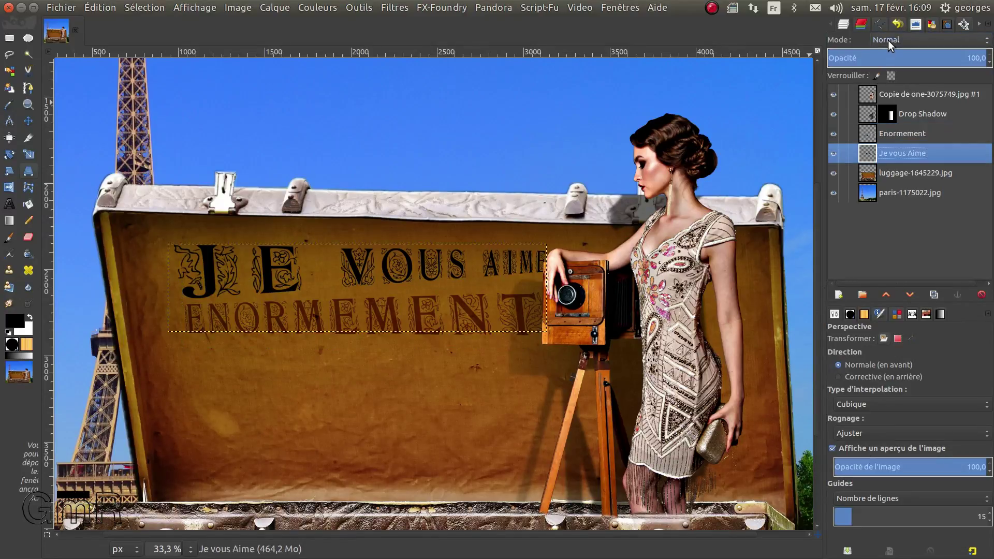
pyautogui.scroll(-5, 887, 39)
pyautogui.scroll(-3, 887, 39)
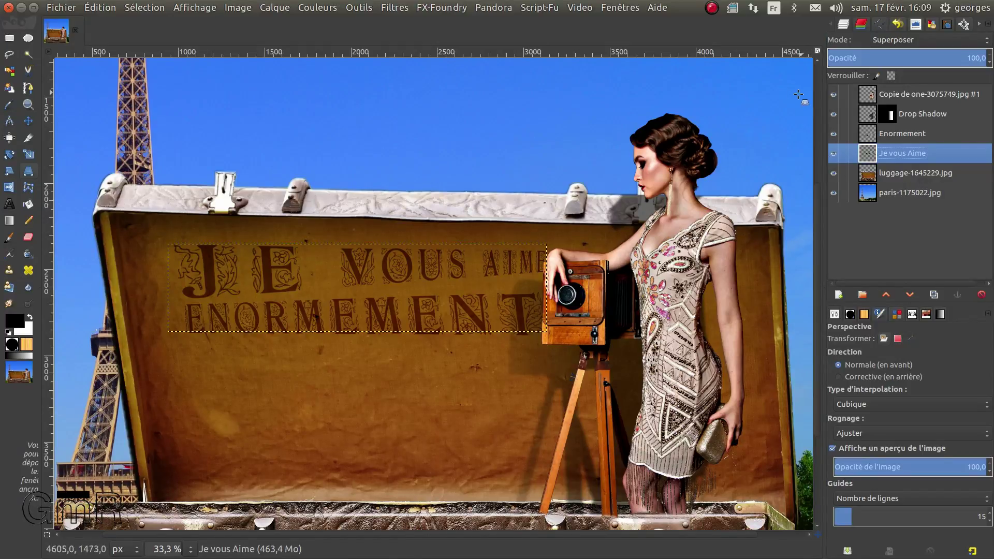
# Step: Add the gmr.png logo to the montage as a new layer above all the others
pyautogui.click(870, 197)
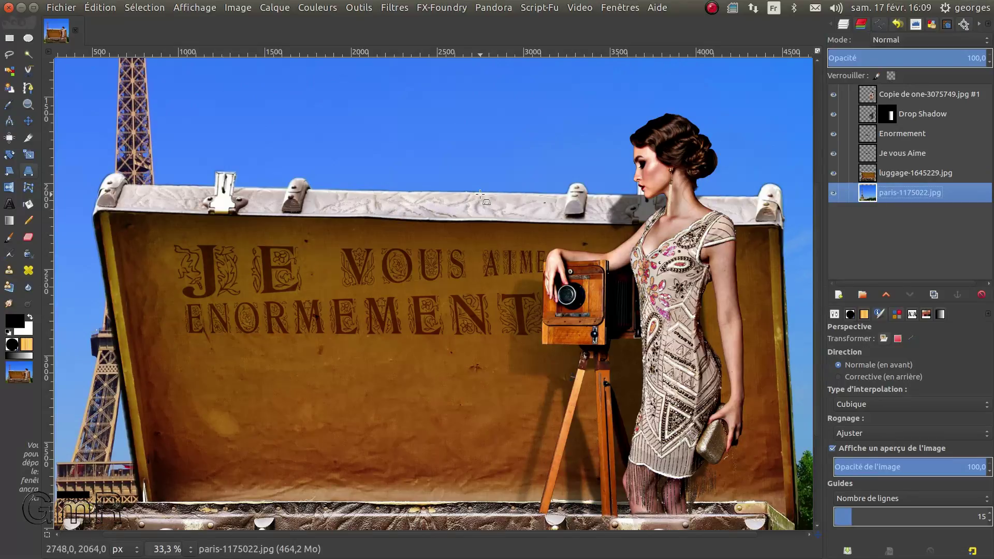
pyautogui.press('-')
pyautogui.press('-')
pyautogui.press('-')
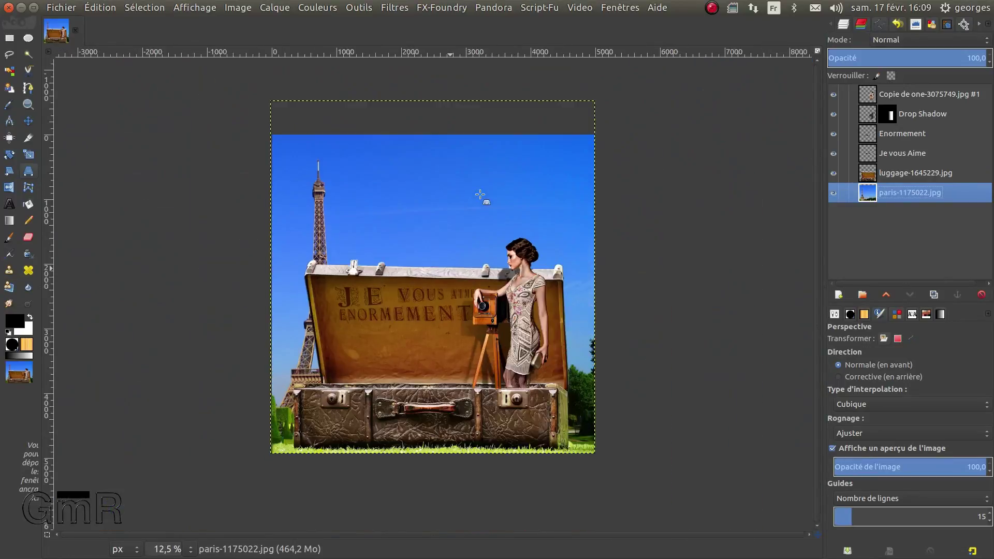
pyautogui.press('+')
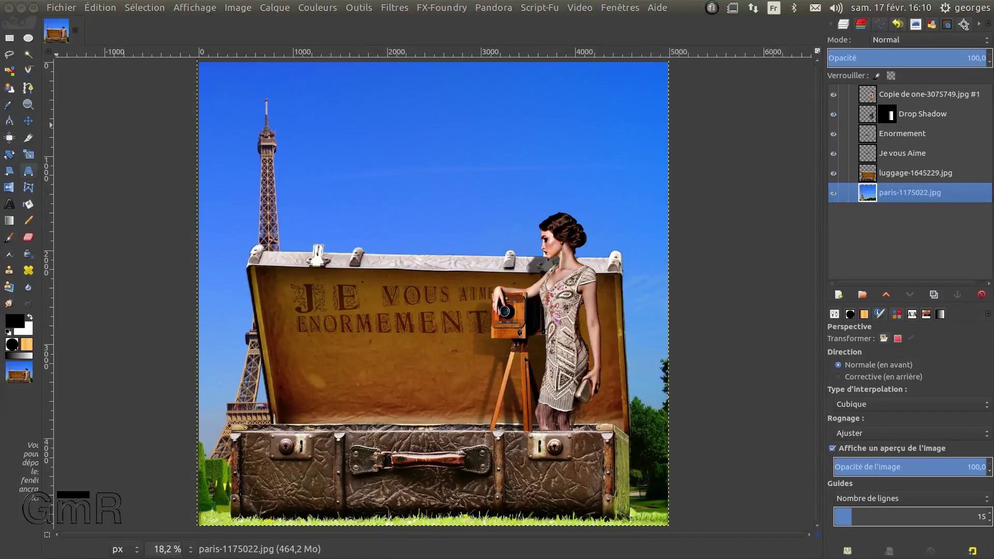
pyautogui.moveTo(177, 295); pyautogui.dragTo(916, 93)
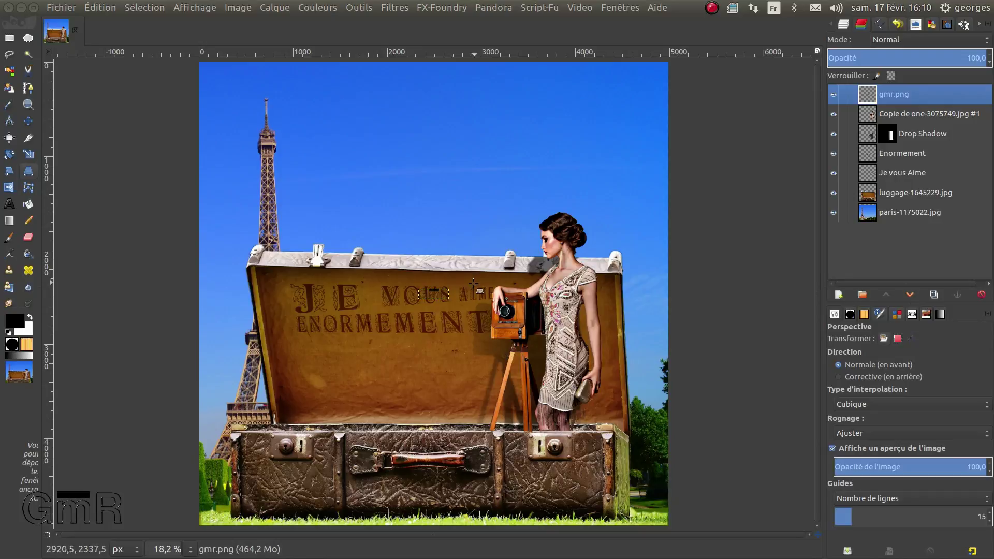
# Step: Move the gmr.png logo off the "Je vous Aime" lettering to the empty lining just beneath the end of "Enormement"
pyautogui.scroll(2, 453, 298)
pyautogui.scroll(1, 453, 297)
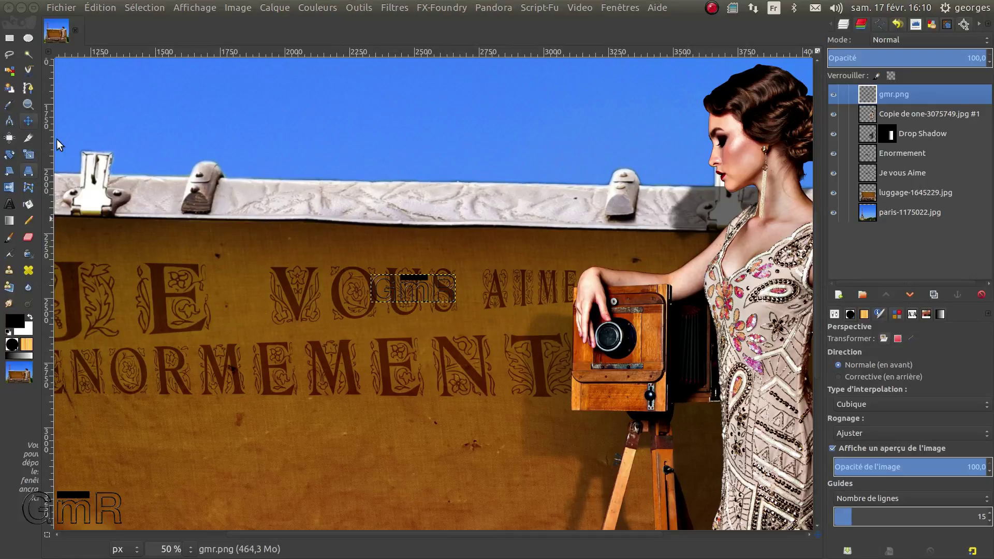
pyautogui.press('m')
pyautogui.click(413, 292)
pyautogui.moveTo(413, 292); pyautogui.dragTo(497, 412)
# Step: Set the blending mode of the gmr.png layer to Addition and check the logo close up with the background layer active
pyautogui.scroll(-2, 505, 417)
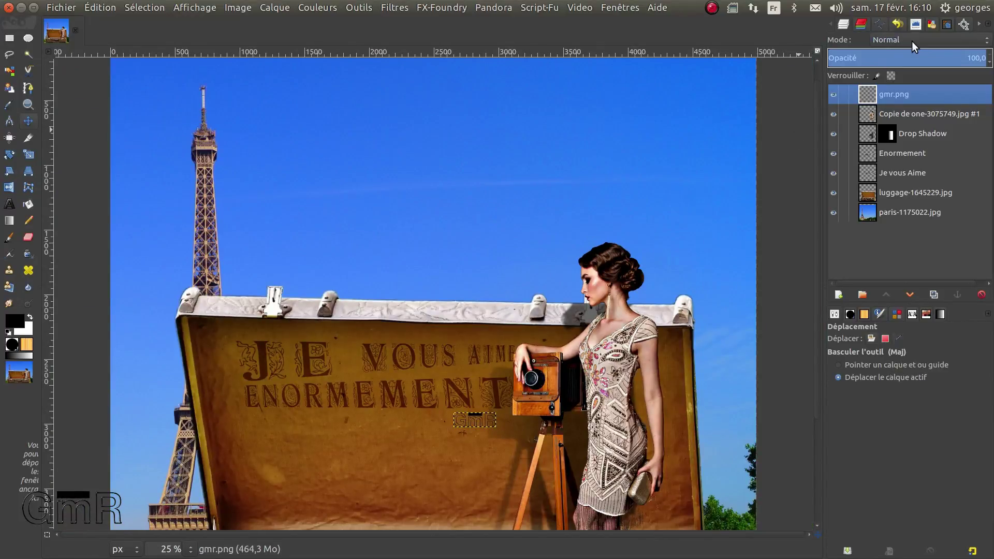
pyautogui.scroll(-2, 912, 41)
pyautogui.scroll(-3, 912, 42)
pyautogui.scroll(1, 911, 41)
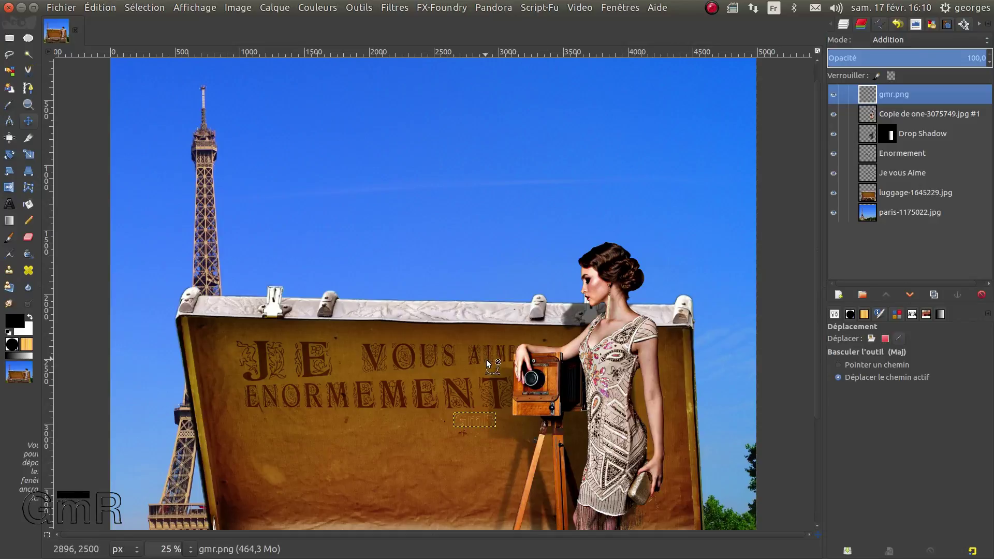
pyautogui.keyDown('ctrl'); pyautogui.scroll(2, 486, 359); pyautogui.keyUp('ctrl')
pyautogui.click(871, 219)
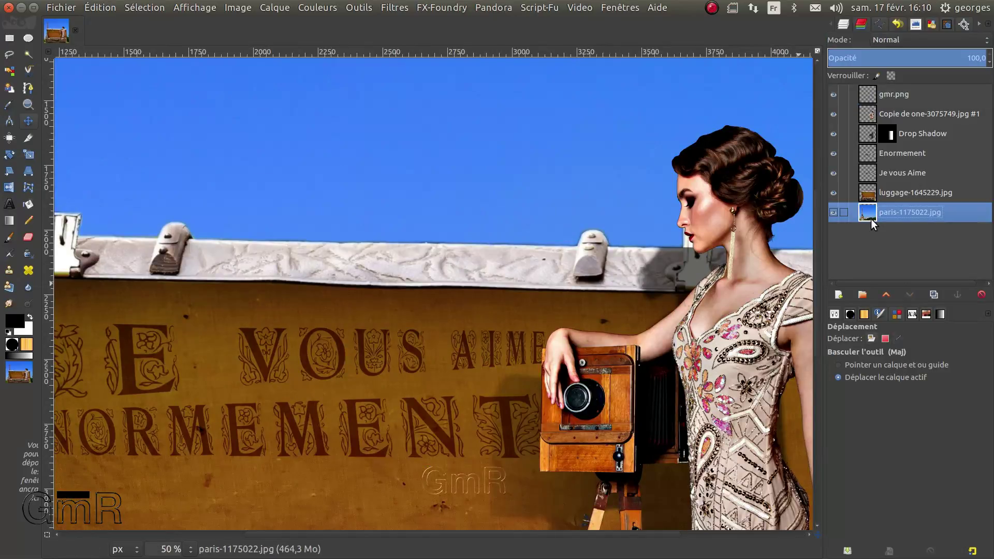
# Step: Move the gmr.png logo down to the lower edge of the lid lining, just above the suitcase rim and its handle
pyautogui.scroll(-3, 818, 249)
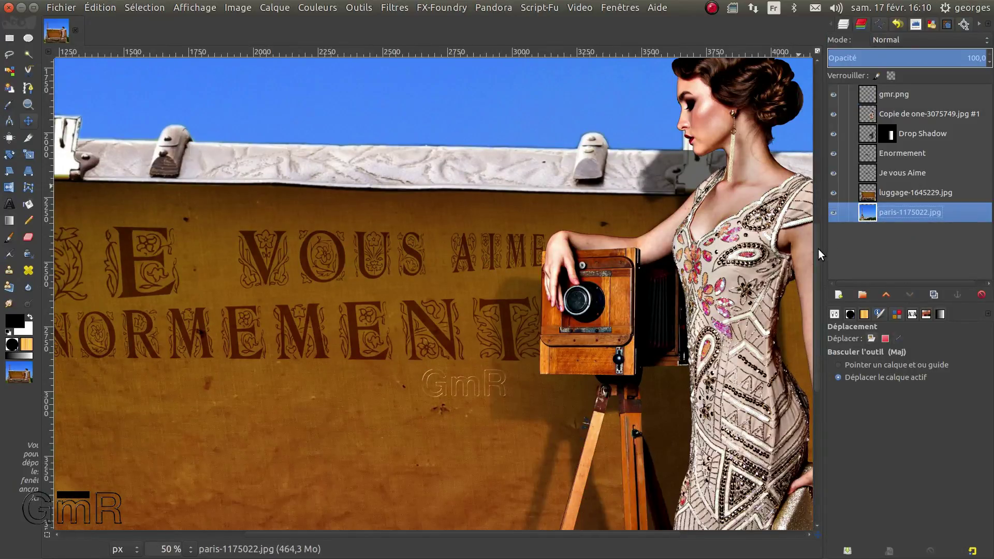
pyautogui.scroll(-7, 782, 259)
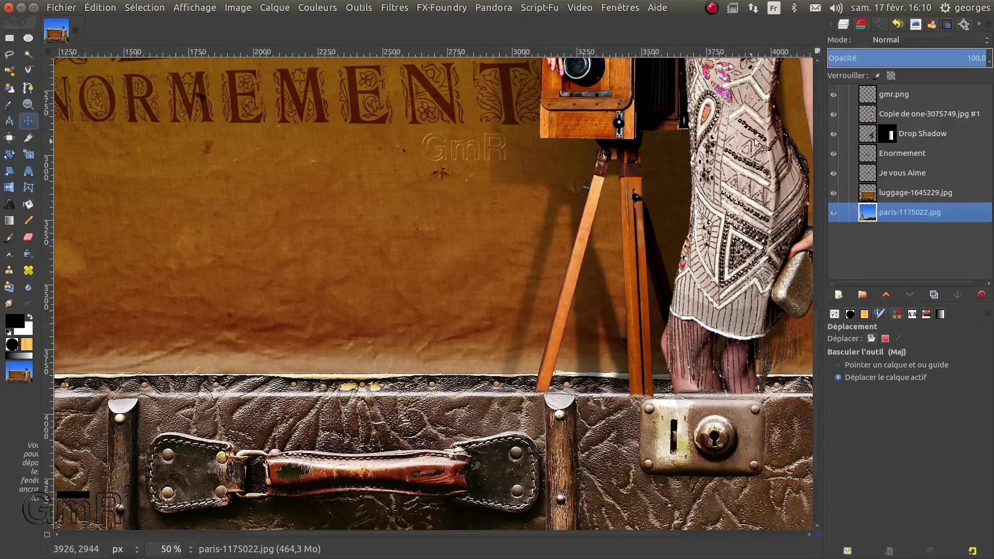
pyautogui.click(863, 101)
pyautogui.moveTo(468, 169); pyautogui.dragTo(366, 393)
pyautogui.moveTo(368, 363); pyautogui.dragTo(367, 359)
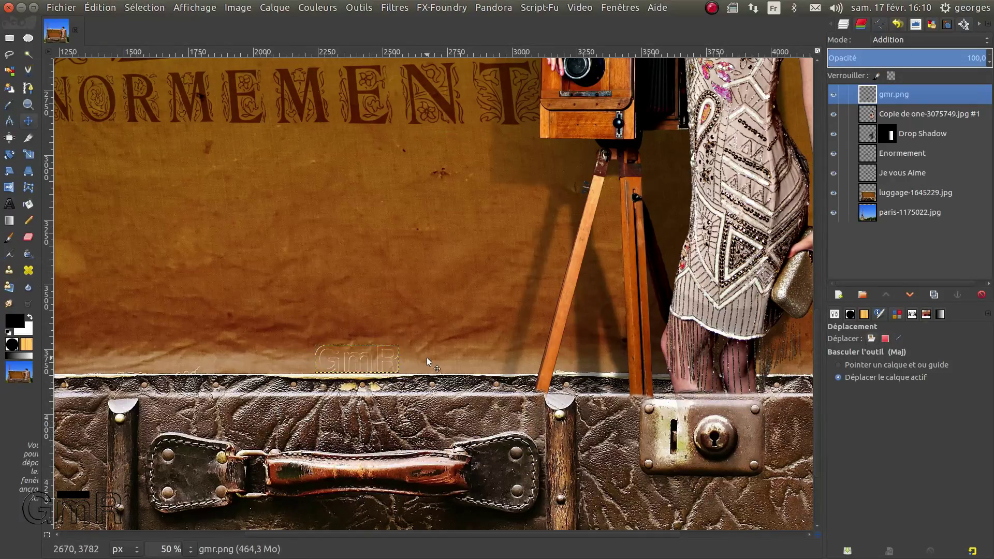
# Step: Try moving the paris-1175022.jpg background layer slightly upward, and undo the move
pyautogui.click(874, 217)
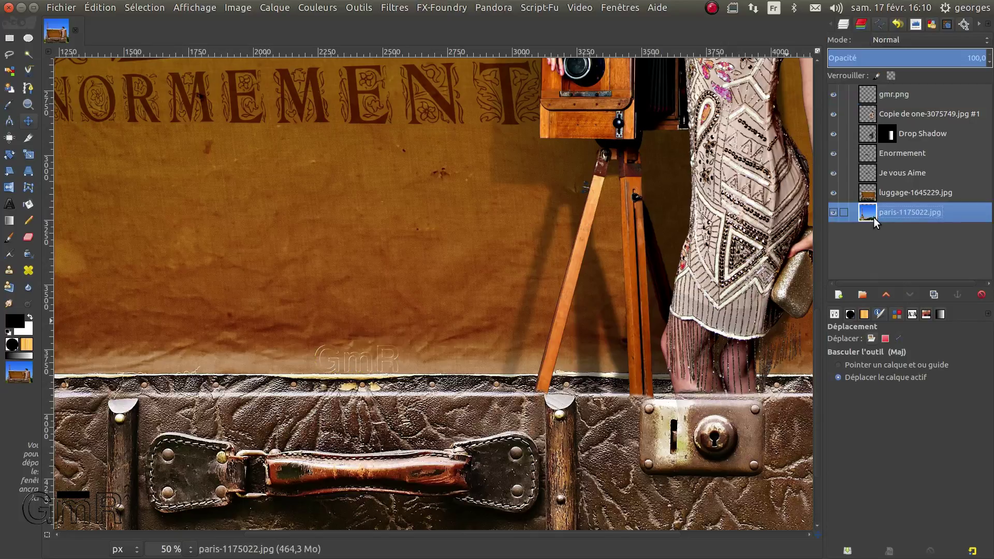
pyautogui.press('-')
pyautogui.press('-')
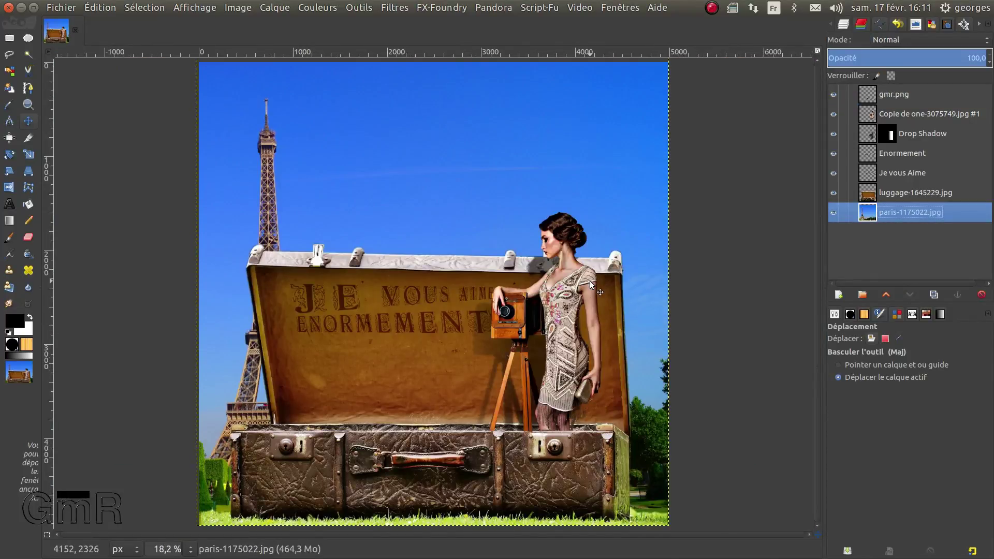
pyautogui.moveTo(427, 420); pyautogui.dragTo(436, 394)
pyautogui.hotkey('ctrl', 'z')
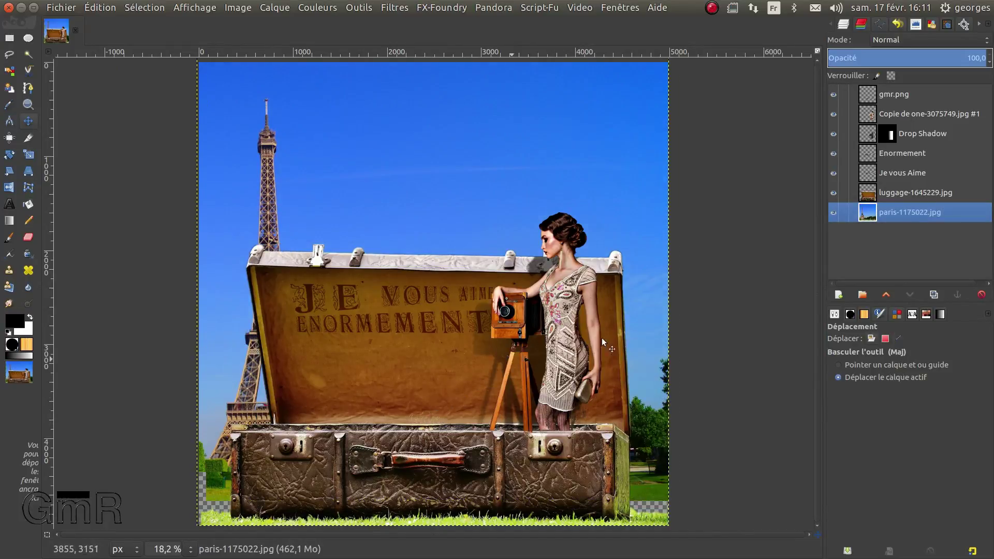
# Step: Lock the pixels of the "Je vous Aime" layer and make the paris-1175022.jpg background layer active again
pyautogui.click(876, 76)
pyautogui.click(845, 193)
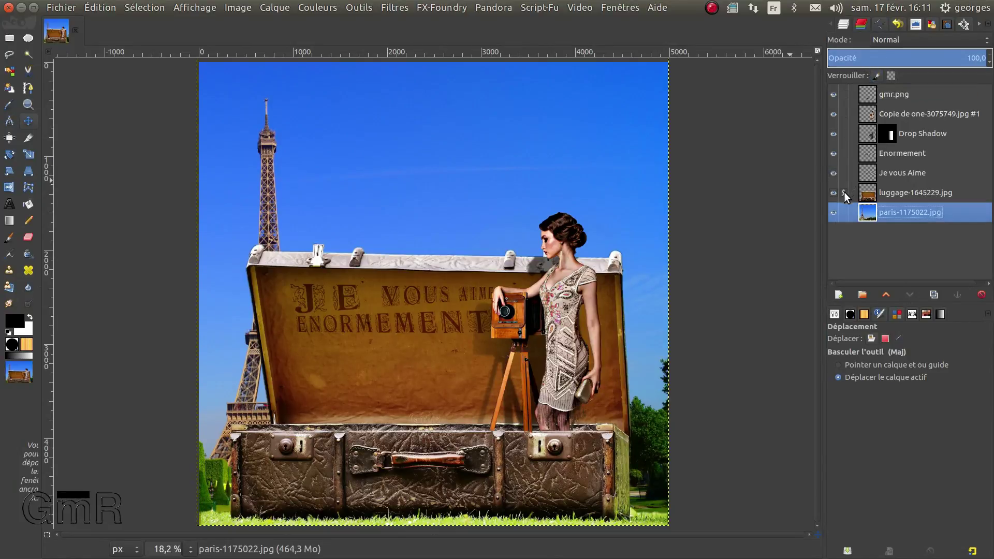
pyautogui.click(868, 194)
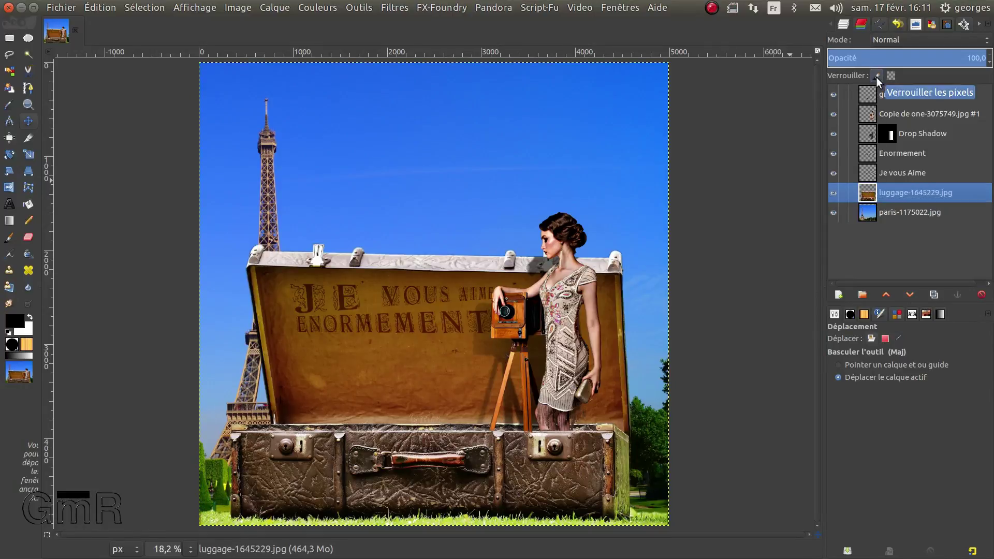
pyautogui.click(862, 176)
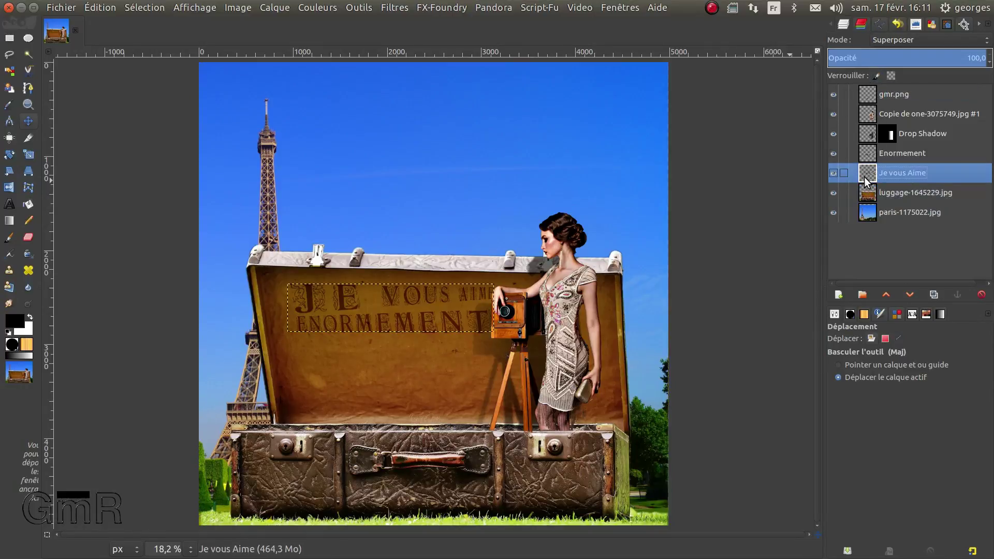
pyautogui.click(877, 76)
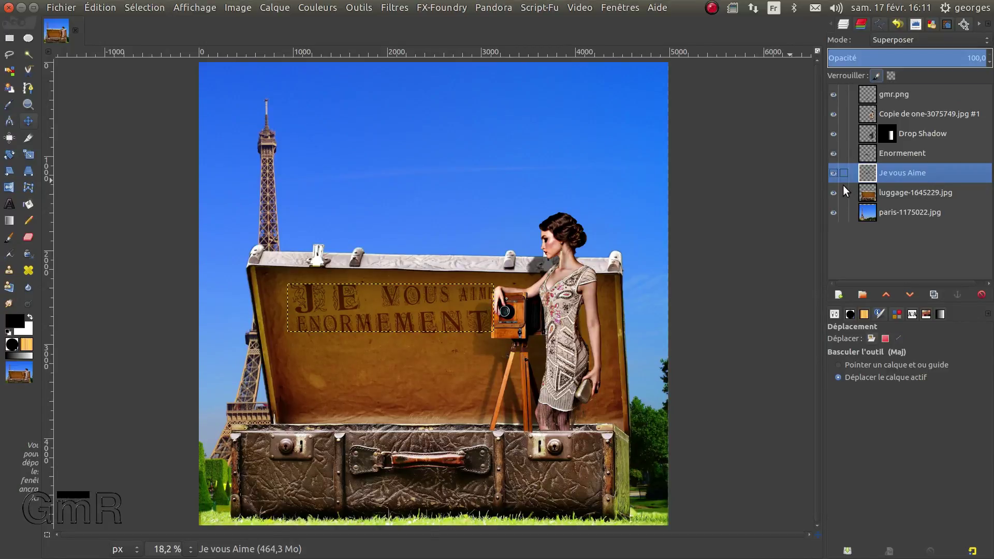
pyautogui.click(870, 212)
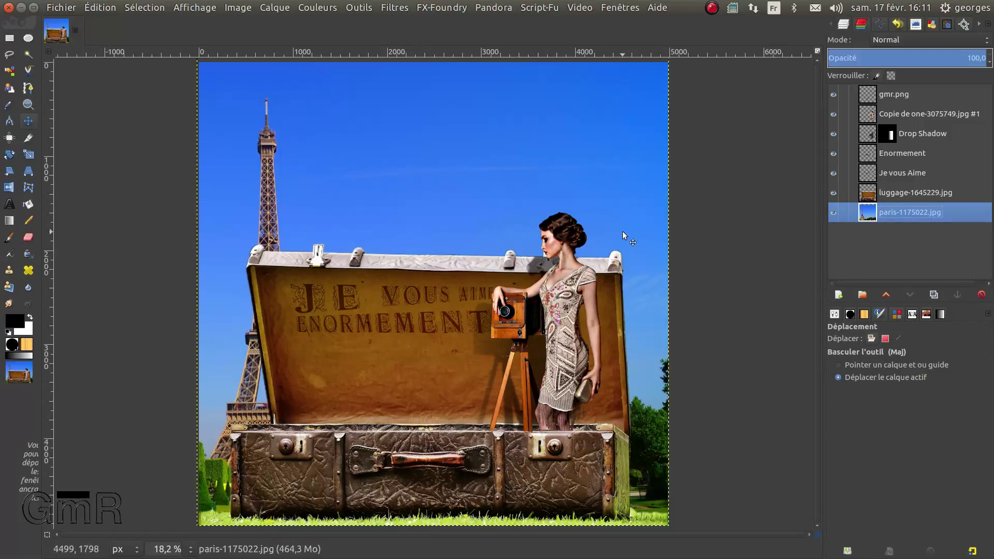
# Step: Draw a rectangular selection of about 4640 × 4624 px around the suitcase, woman and tower, and overlay rule-of-thirds guides
pyautogui.press('-')
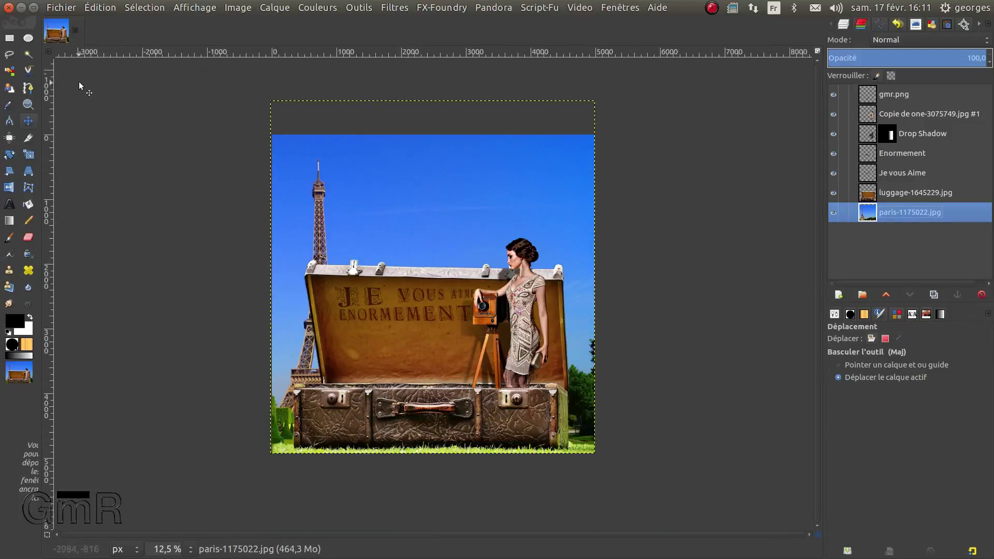
pyautogui.click(9, 37)
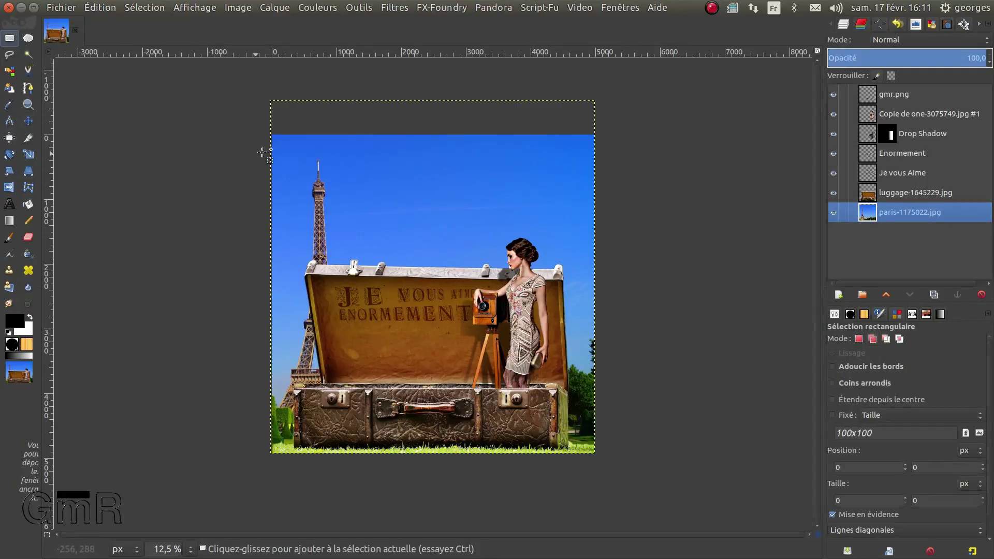
pyautogui.moveTo(278, 150); pyautogui.dragTo(579, 449)
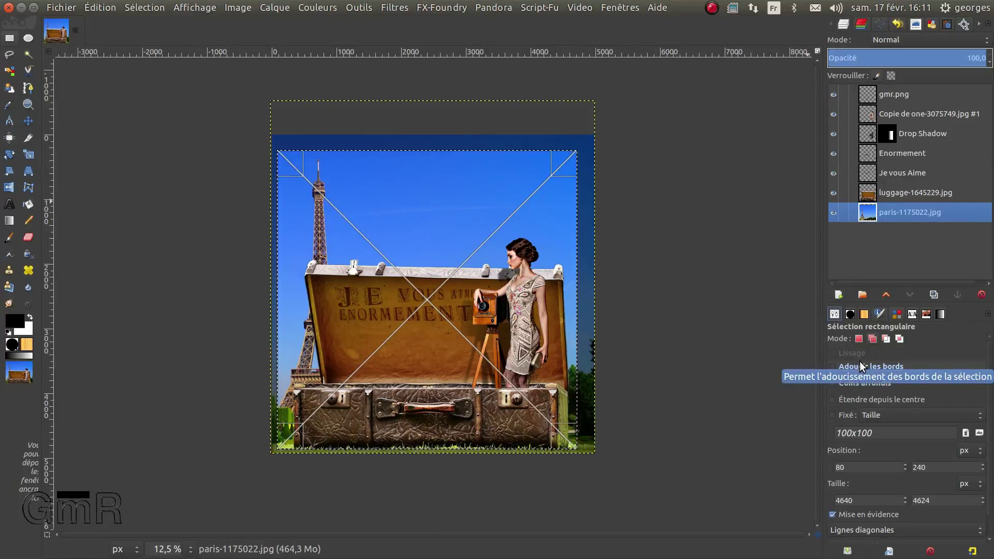
pyautogui.scroll(-1, 886, 396)
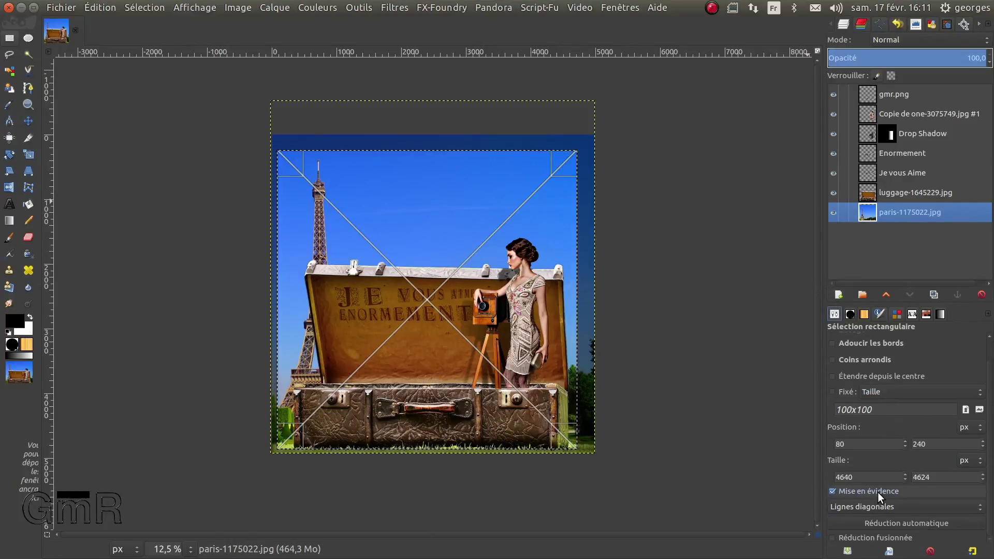
pyautogui.click(912, 507)
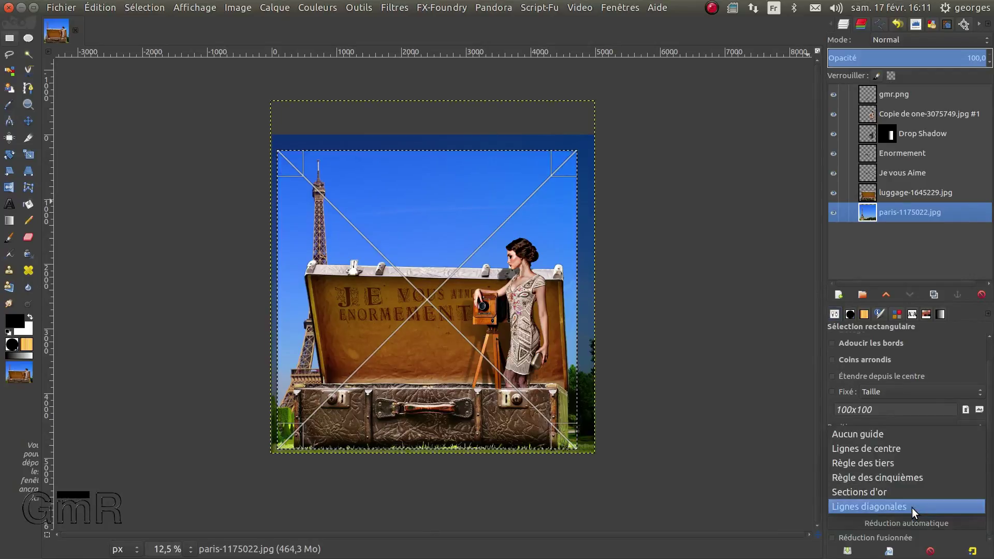
pyautogui.click(902, 457)
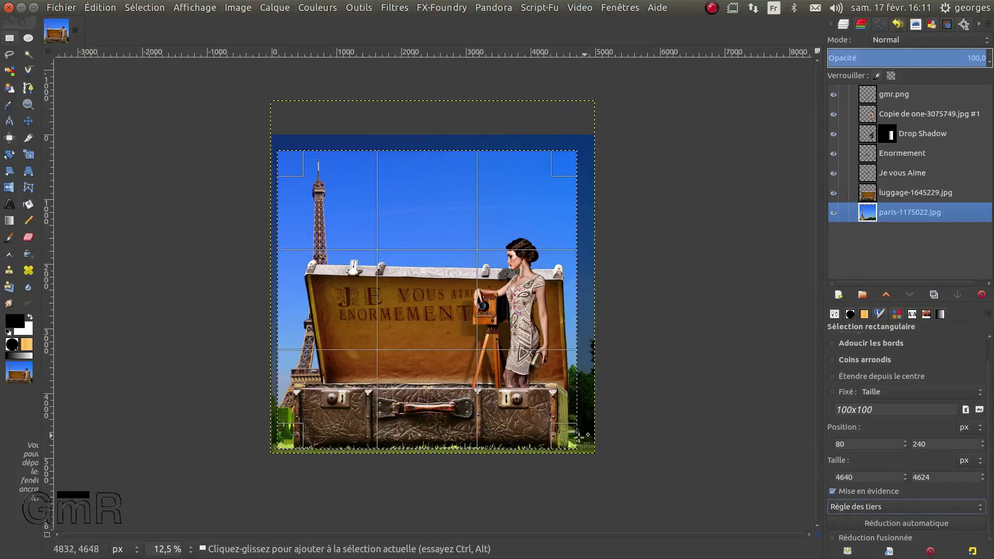
# Step: Tighten the rectangular selection around the suitcase and woman to about 4416 × 3488 px, starting at about 256, 1392
pyautogui.moveTo(573, 441); pyautogui.dragTo(581, 445)
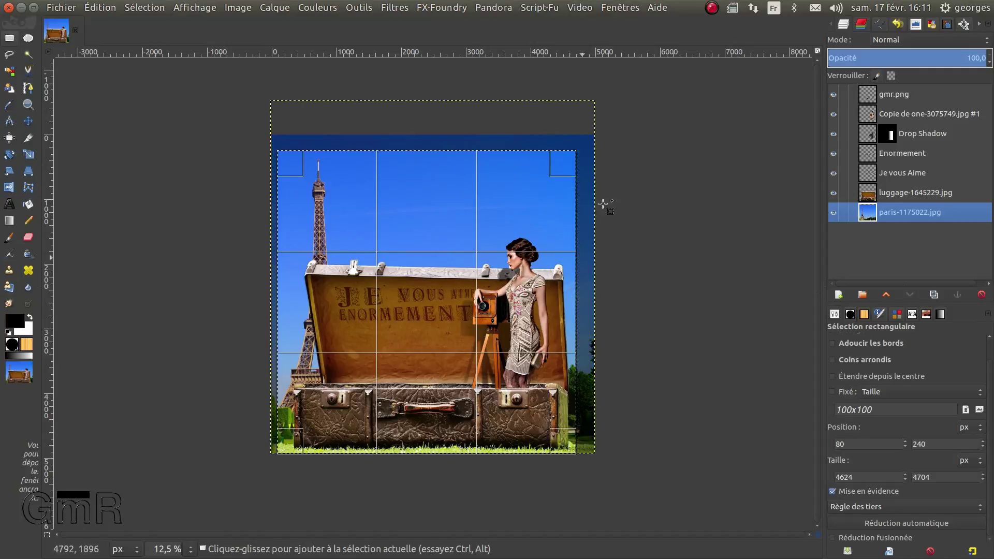
pyautogui.moveTo(567, 172); pyautogui.dragTo(570, 227)
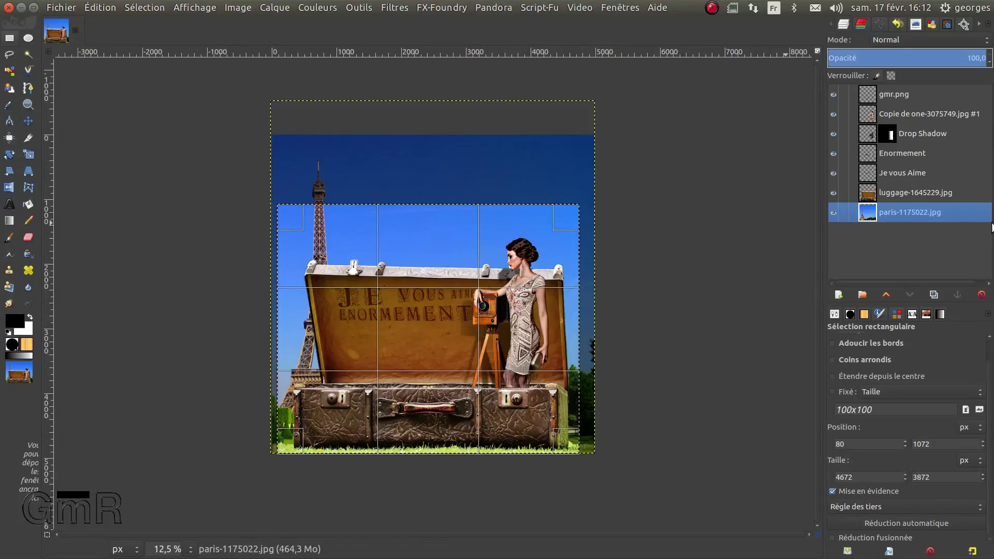
pyautogui.moveTo(572, 224); pyautogui.dragTo(578, 247)
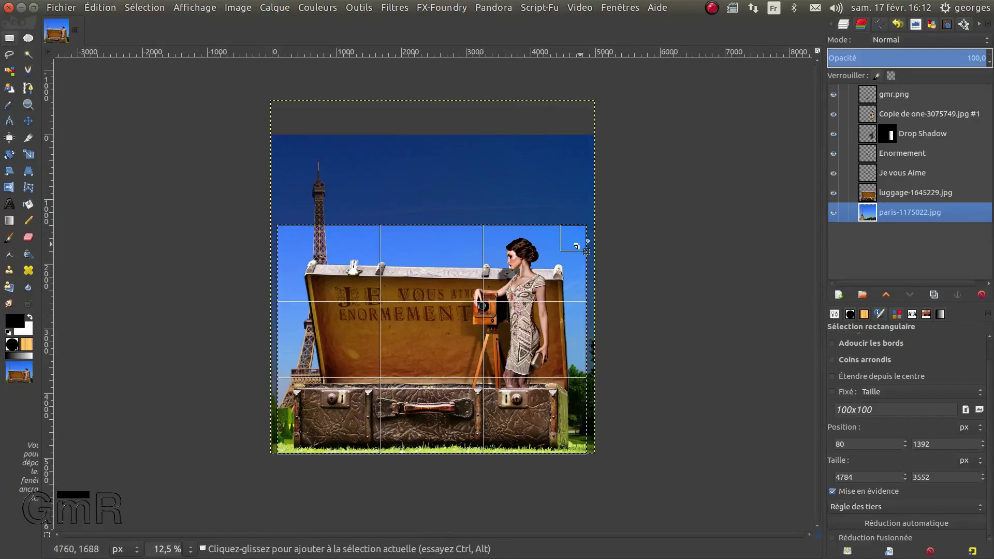
pyautogui.moveTo(289, 434); pyautogui.dragTo(300, 430)
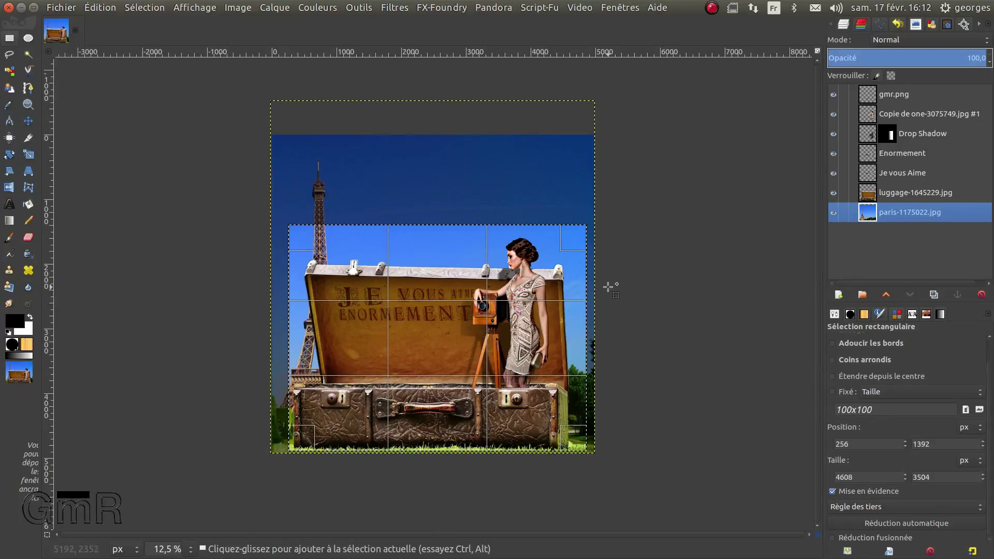
pyautogui.moveTo(576, 432); pyautogui.dragTo(565, 433)
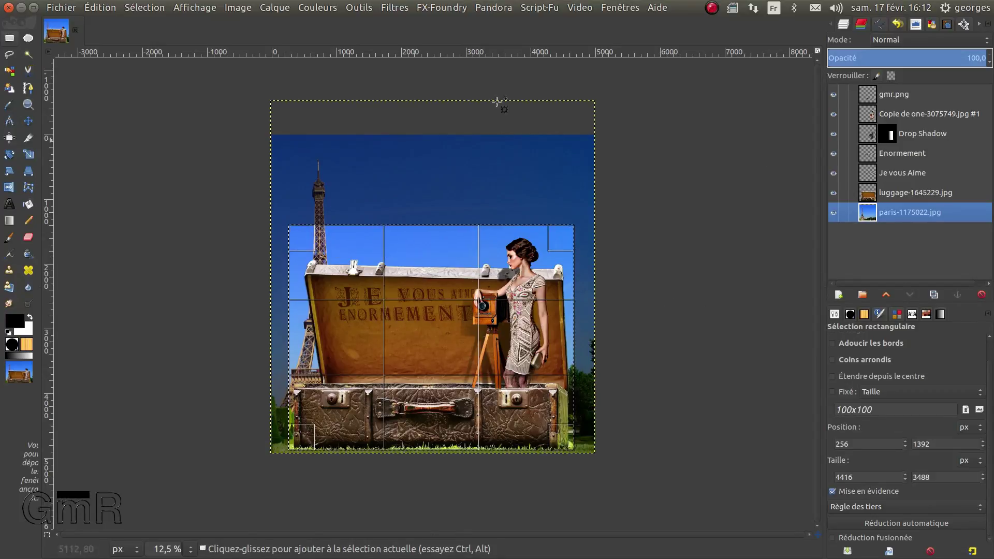
pyautogui.click(441, 243)
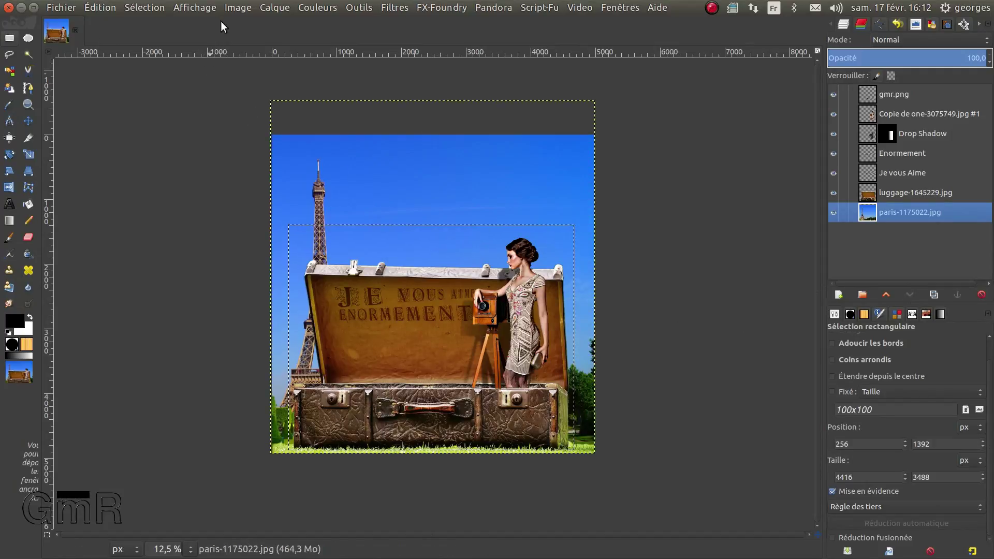
# Step: Crop the image to the rectangular selection and check the new framing close up
pyautogui.click(237, 7)
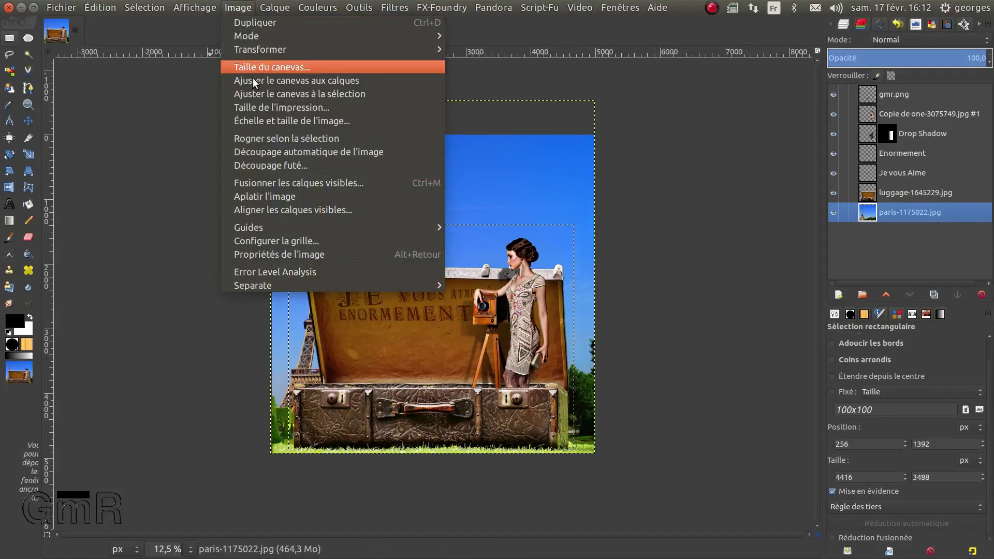
pyautogui.click(265, 138)
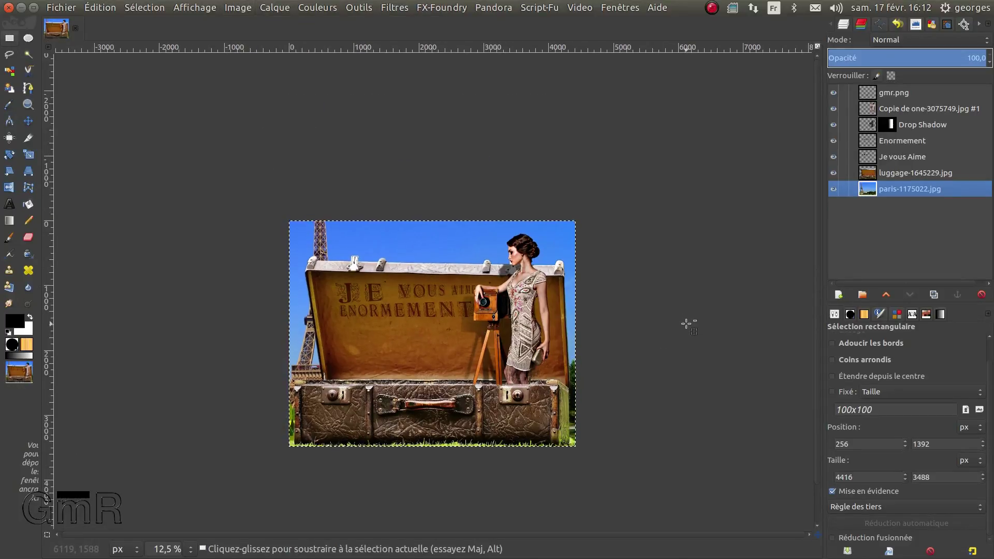
pyautogui.scroll(1, 676, 320)
pyautogui.scroll(1, 614, 312)
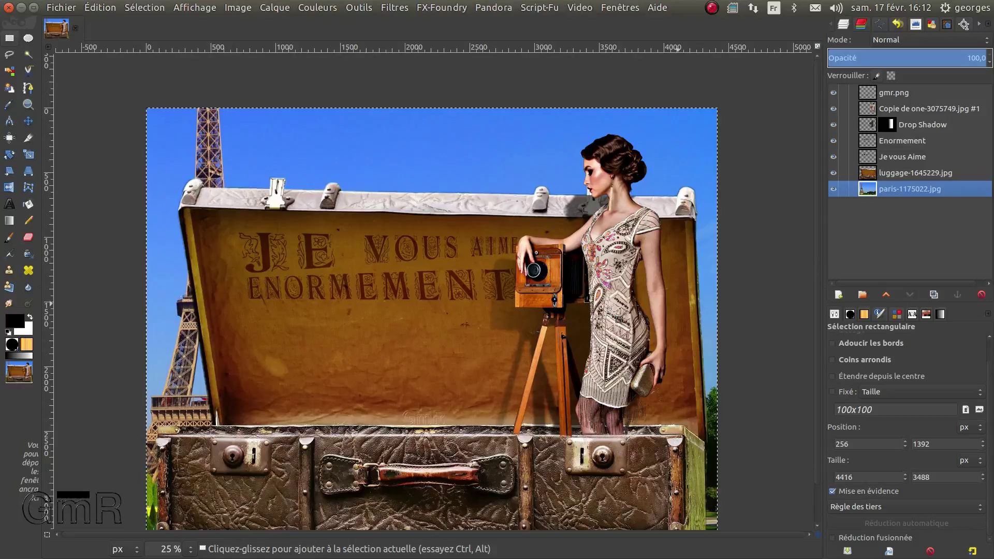
pyautogui.scroll(-1, 615, 313)
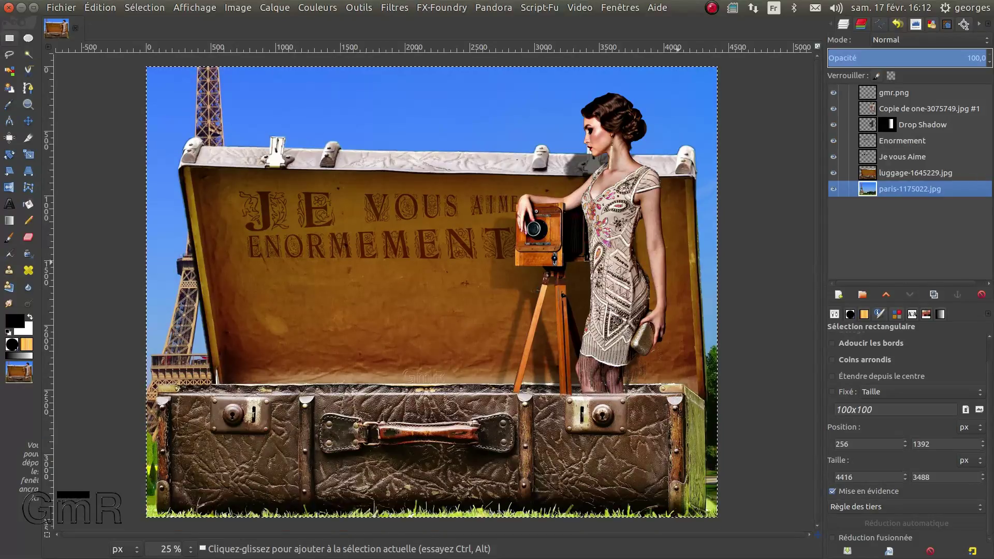
# Step: Merge all visible layers into one, with the merged layer clipped to the image size
pyautogui.rightClick(867, 97)
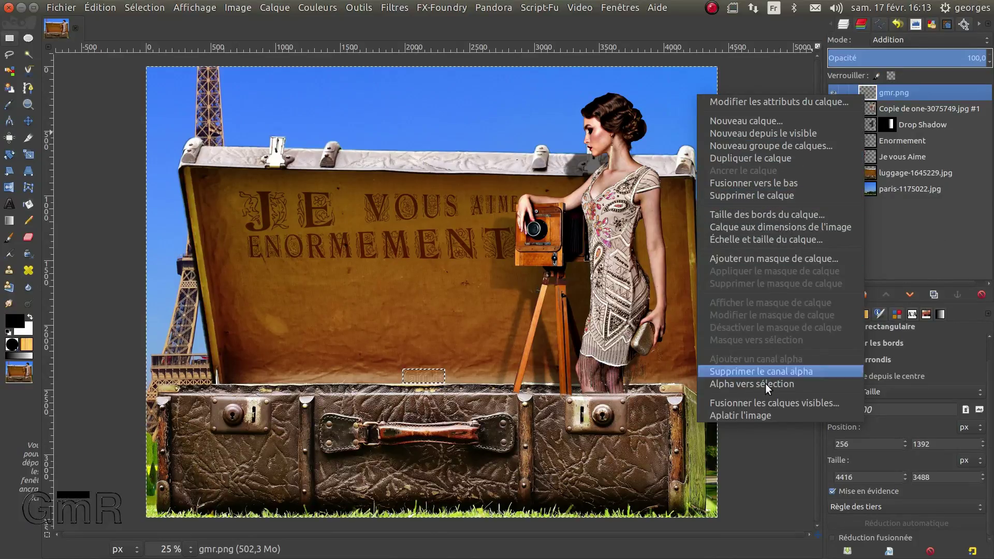
pyautogui.click(766, 399)
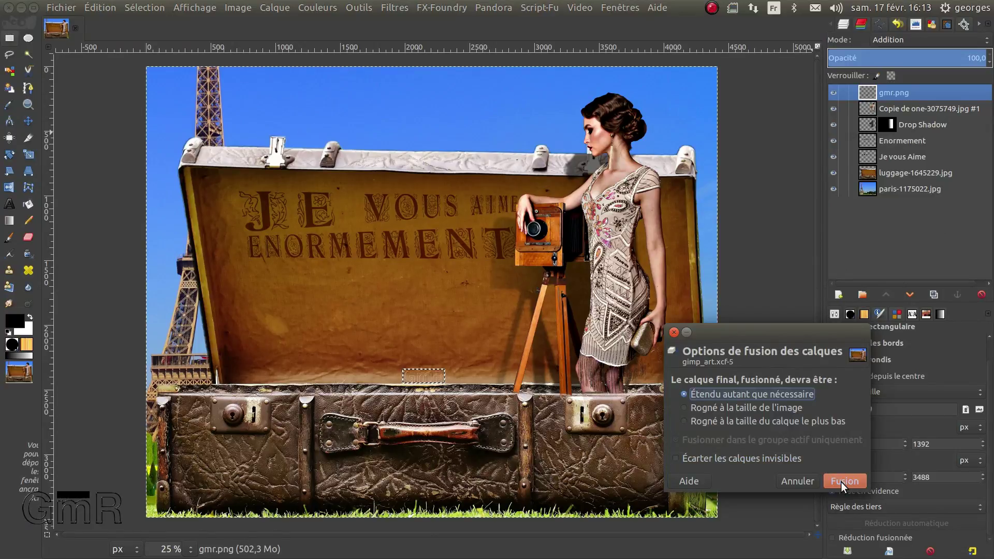
pyautogui.click(797, 406)
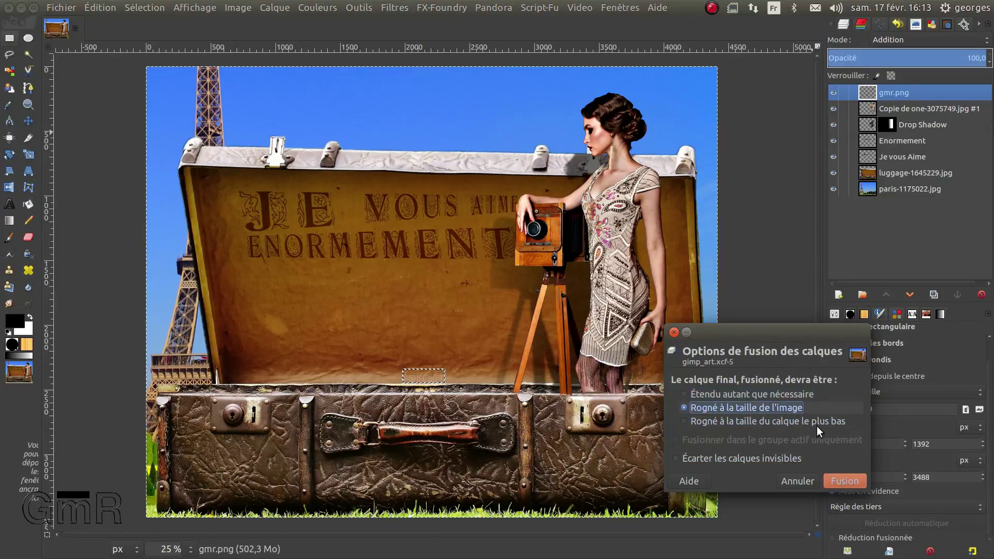
pyautogui.click(852, 483)
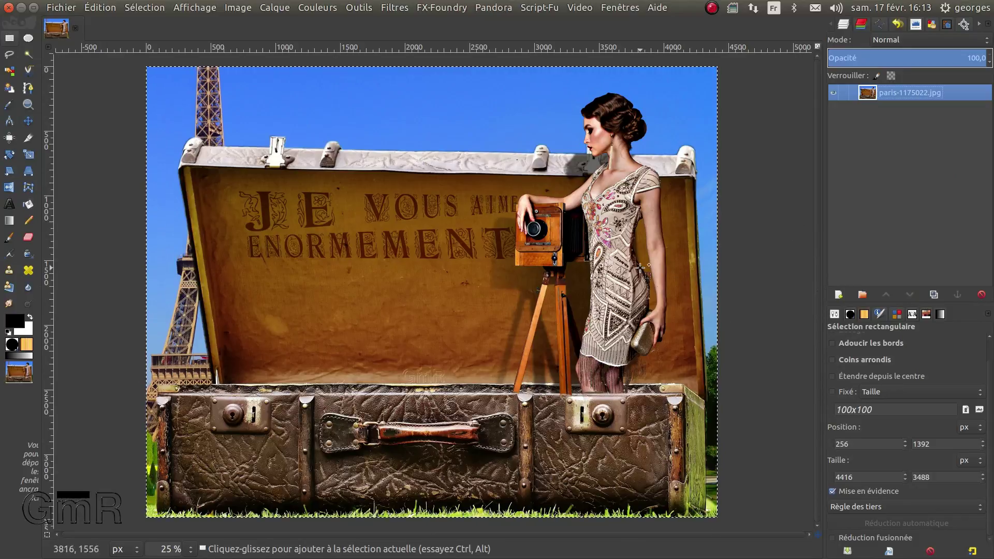
# Step: Review the merged montage as a whole and save it to gimp_art.xcf
pyautogui.scroll(-2, 366, 162)
pyautogui.scroll(1, 366, 166)
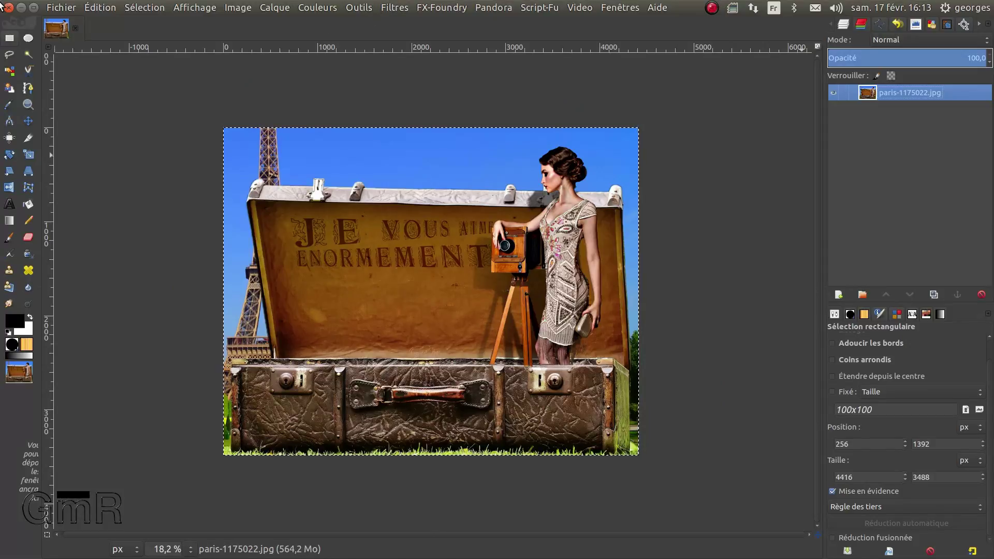
pyautogui.click(62, 8)
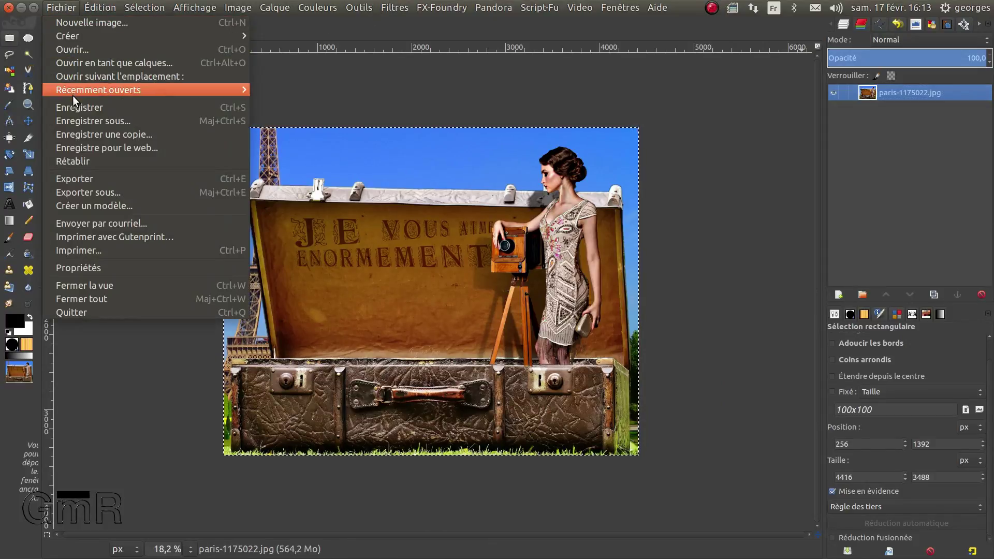
pyautogui.click(76, 107)
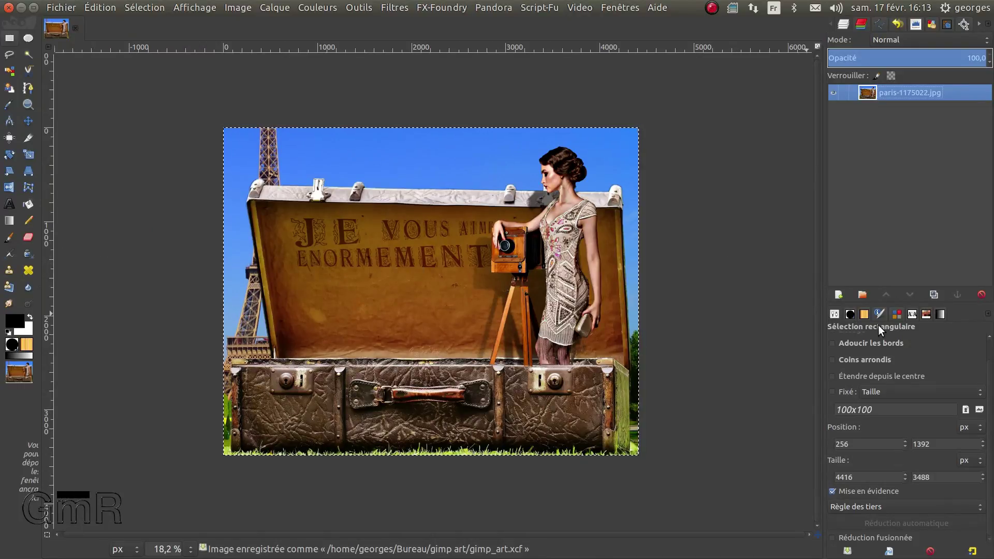
# Step: Add a transparent 4416 × 3488 px layer above the merged image and activate the Paintbrush tool
pyautogui.click(837, 294)
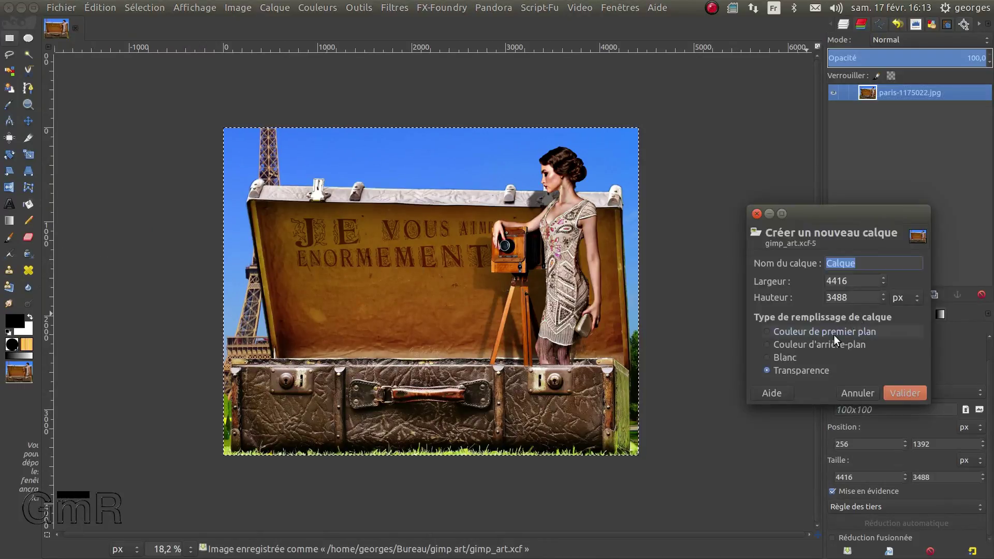
pyautogui.click(900, 393)
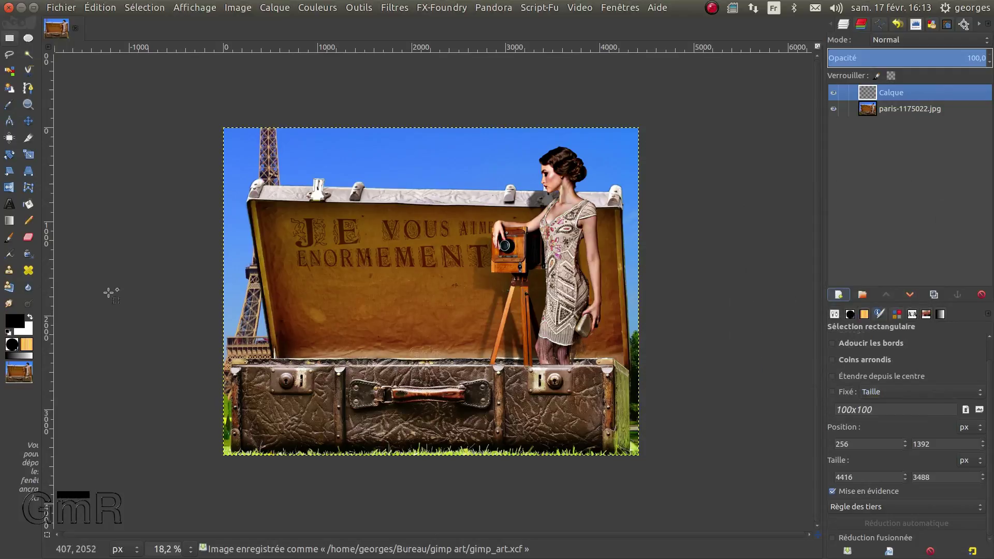
pyautogui.click(9, 237)
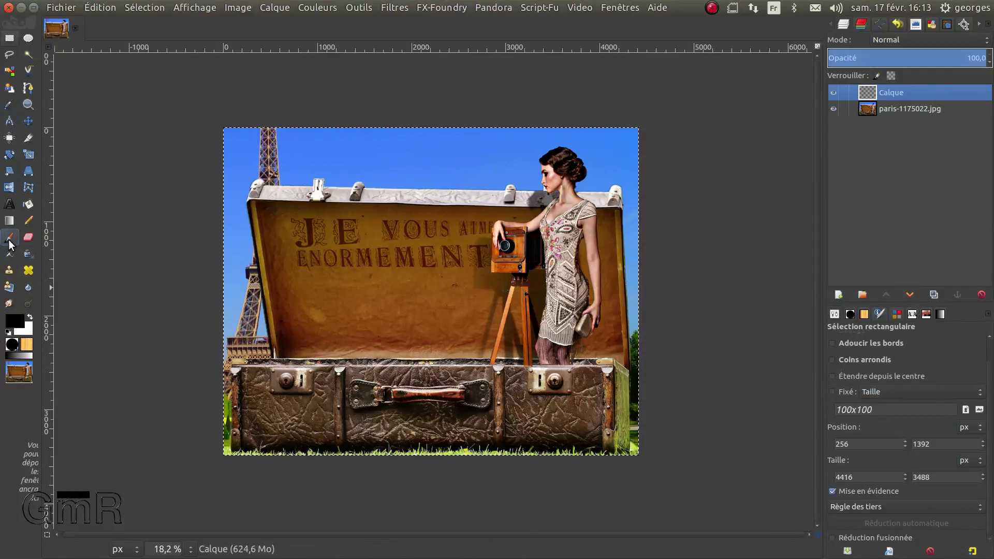
# Step: Load a 64_LightingBrushes_by_xresch brush for the Paintbrush and set its size to 703.87 and its opacity to 37
pyautogui.click(835, 384)
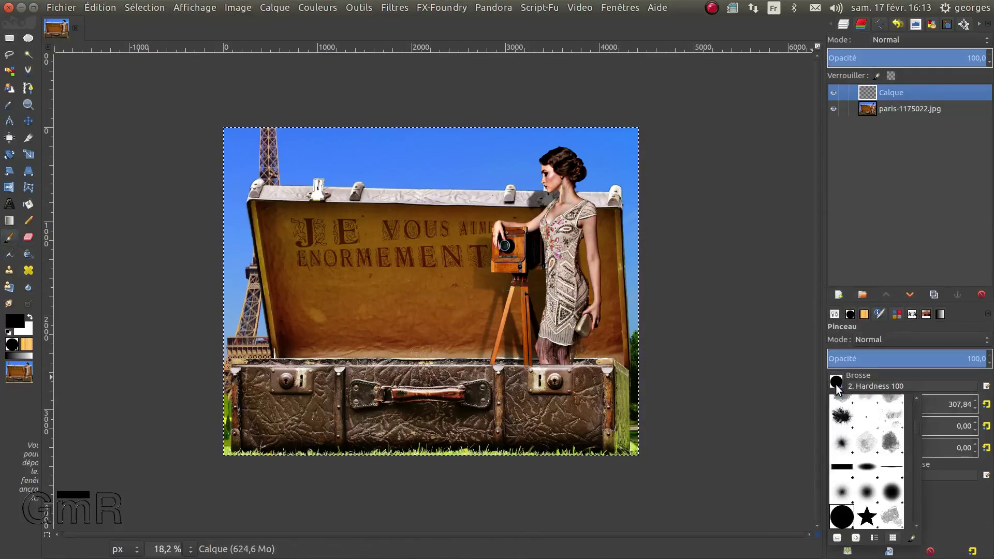
pyautogui.scroll(-4, 880, 440)
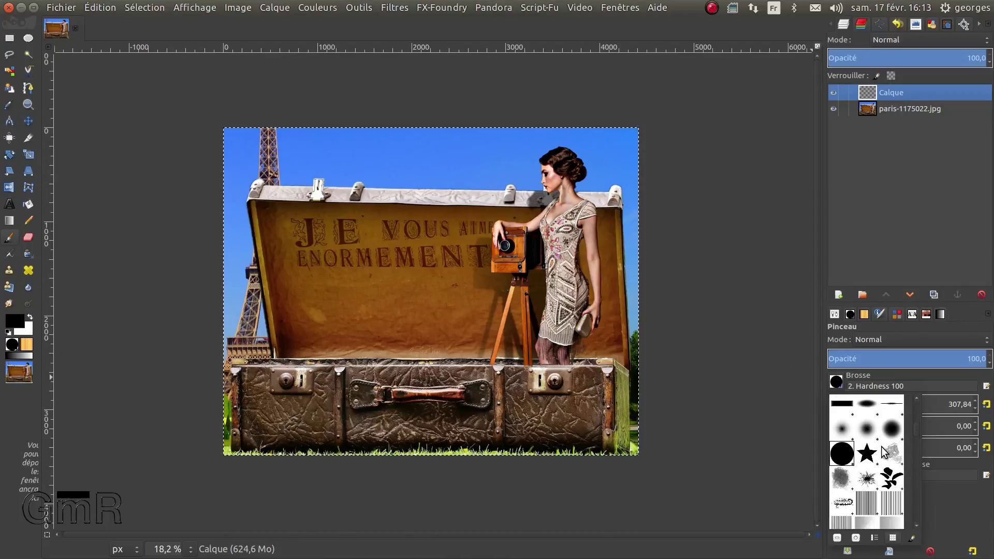
pyautogui.scroll(-2, 885, 463)
pyautogui.scroll(-3, 885, 463)
pyautogui.scroll(-8, 885, 464)
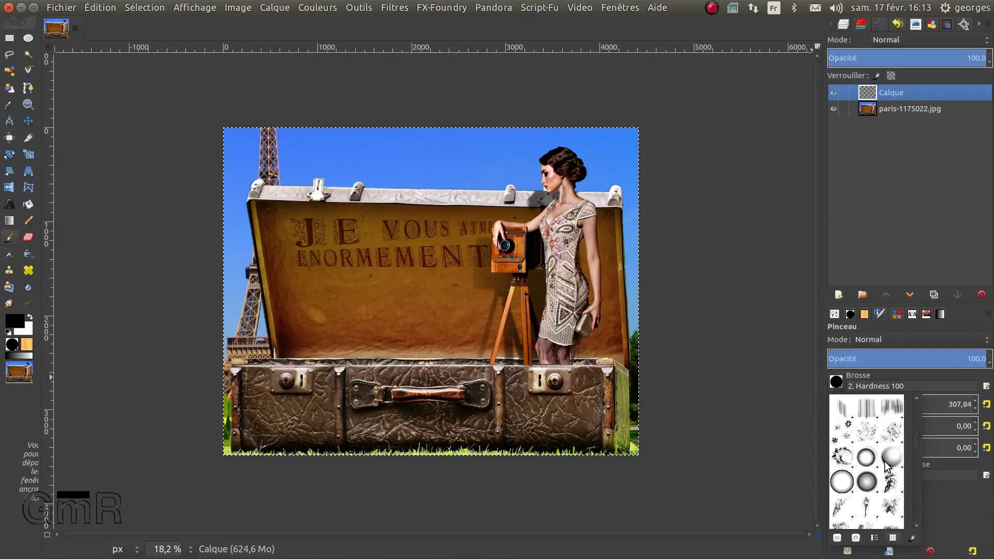
pyautogui.scroll(-4, 886, 465)
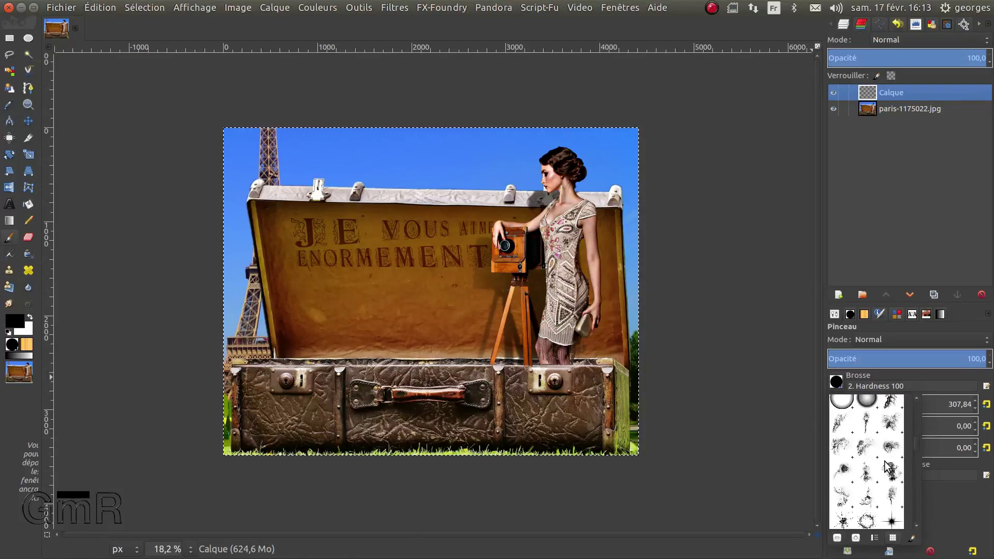
pyautogui.doubleClick(843, 501)
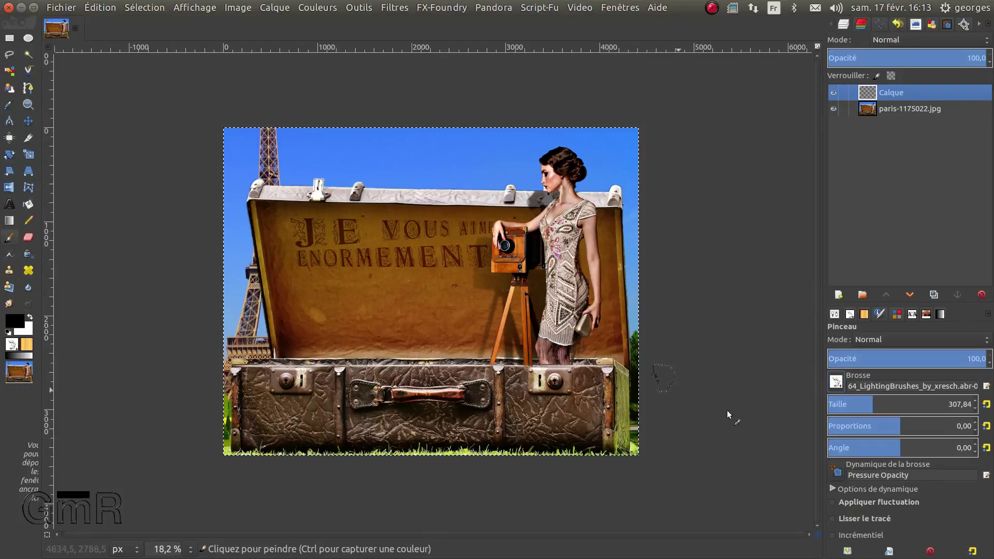
pyautogui.click(888, 404)
pyautogui.moveTo(889, 405); pyautogui.dragTo(929, 405)
pyautogui.click(886, 358)
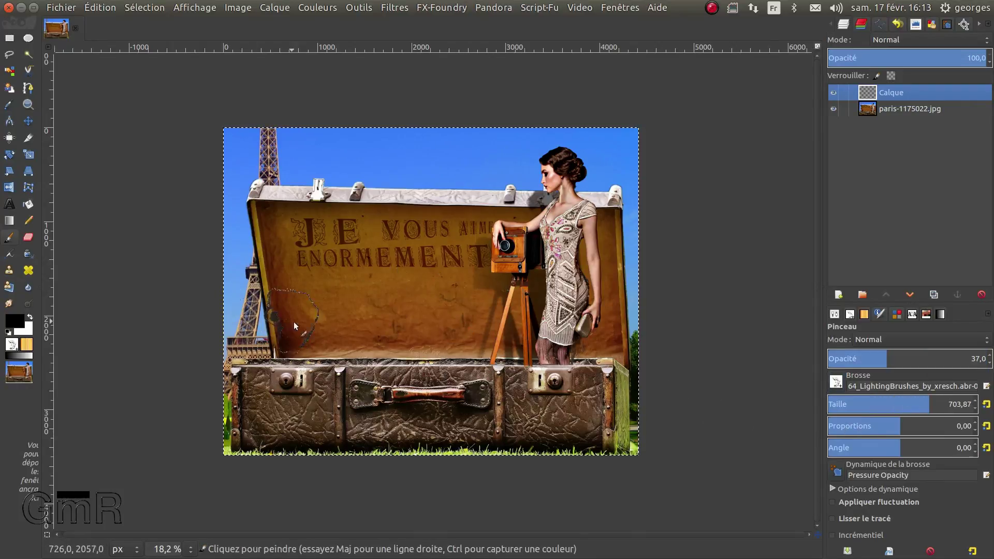
# Step: Switch the Paintbrush to a different 64_LightingBrushes_by_xresch brush, lower its opacity to 12.7 and make white the foreground colour
pyautogui.click(836, 382)
pyautogui.doubleClick(849, 414)
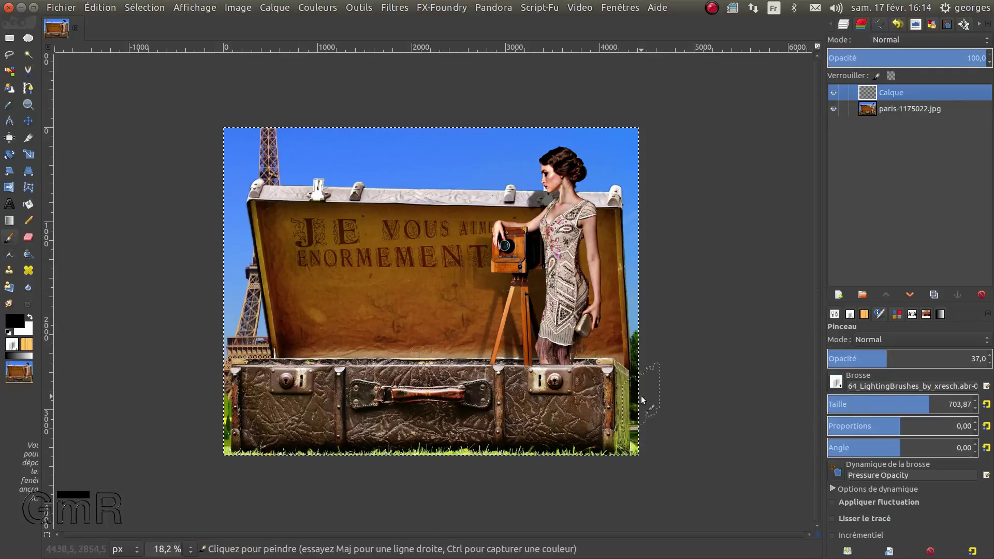
pyautogui.click(848, 358)
pyautogui.press('x')
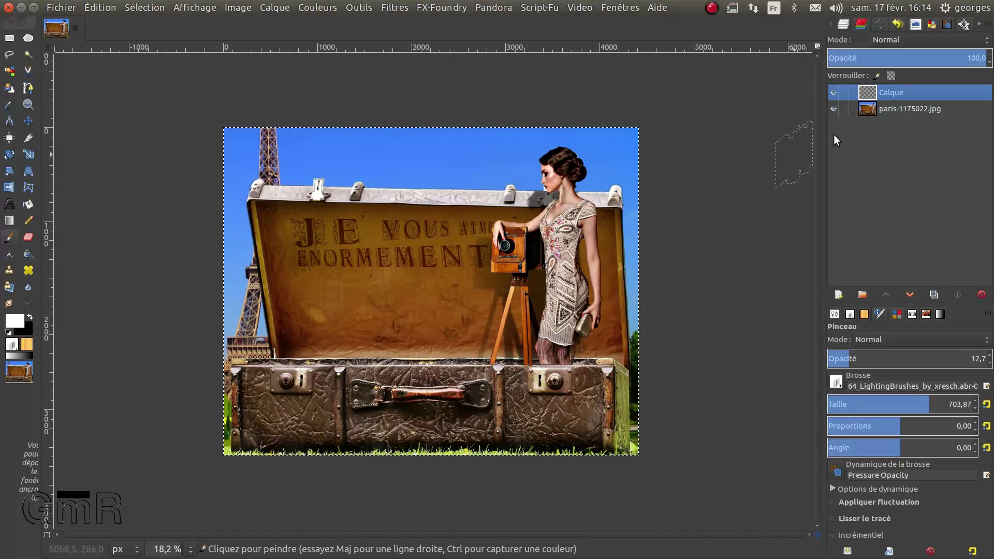
# Step: On the paris-1175022.jpg layer, blur the edge of the woman's dress beside the camera using a Hardness 075 brush of size 139.44
pyautogui.click(865, 118)
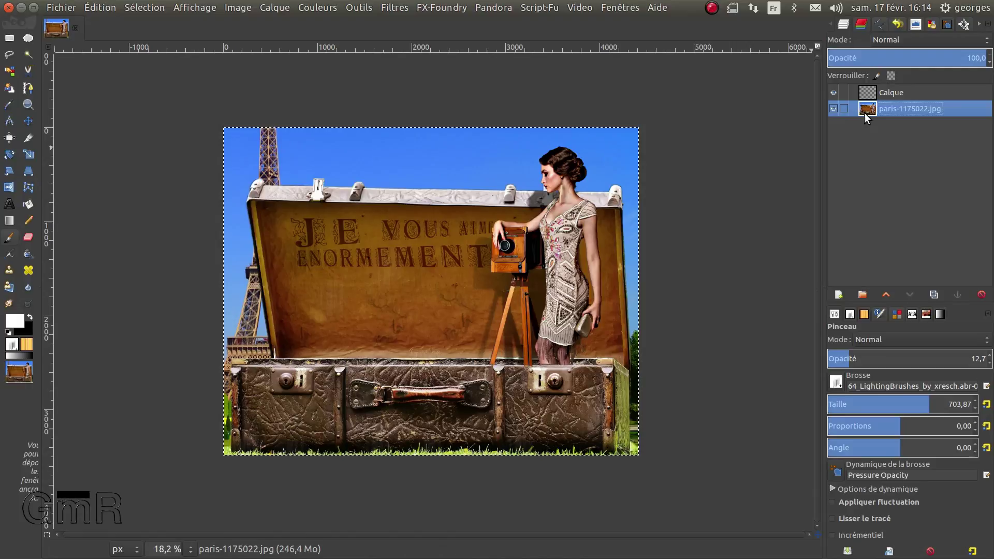
pyautogui.click(29, 286)
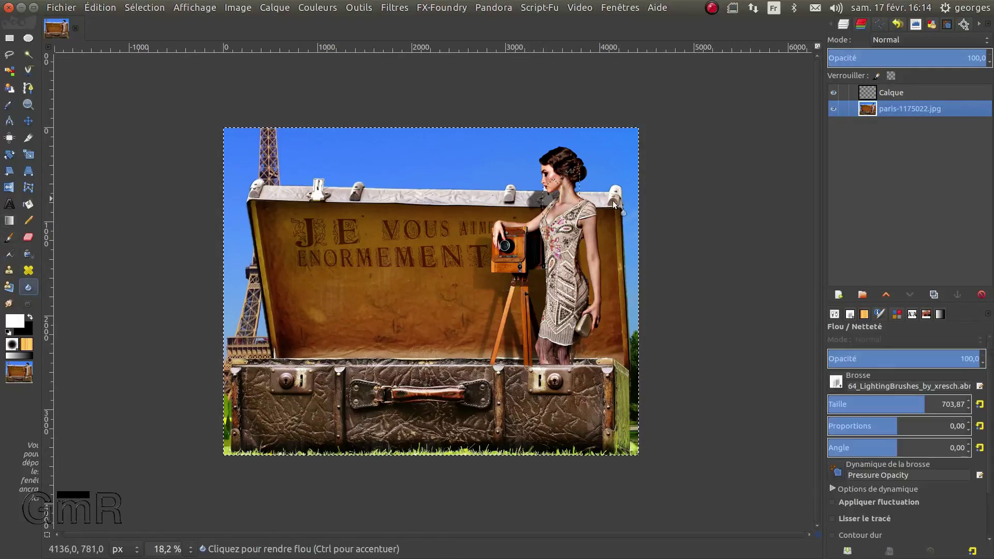
pyautogui.scroll(3, 573, 290)
pyautogui.hotkey('ctrl', 'shift', 'a')
pyautogui.press('g')
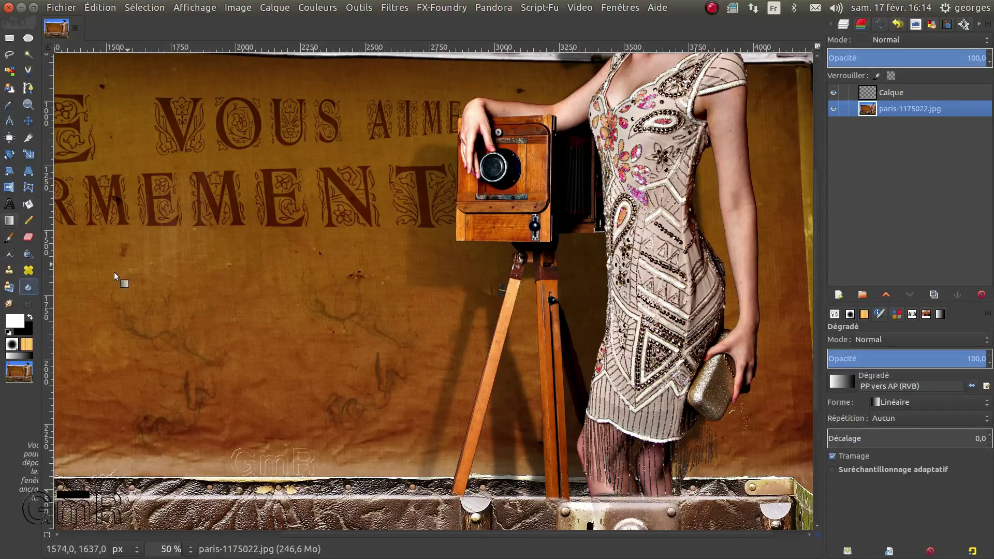
pyautogui.click(29, 285)
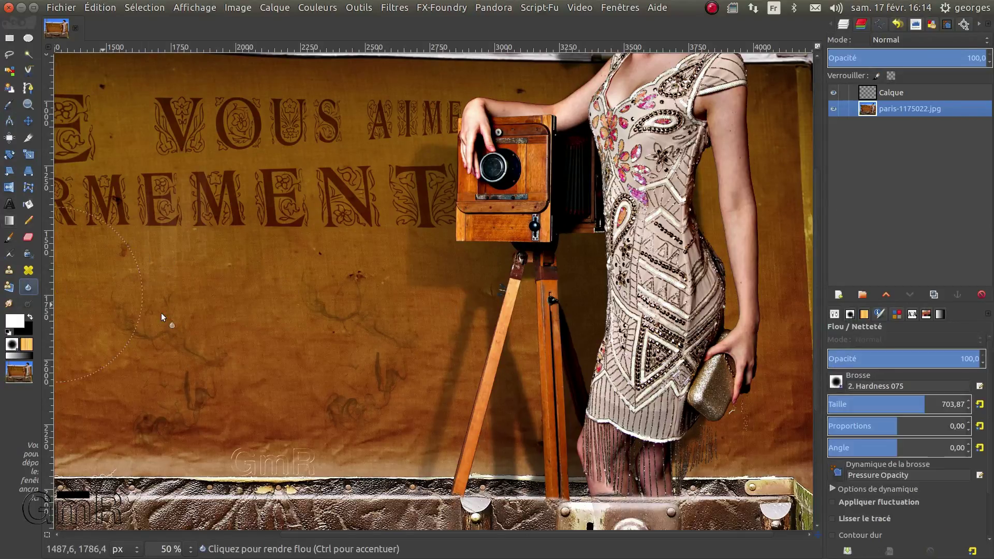
pyautogui.click(847, 399)
pyautogui.moveTo(595, 245); pyautogui.dragTo(595, 293)
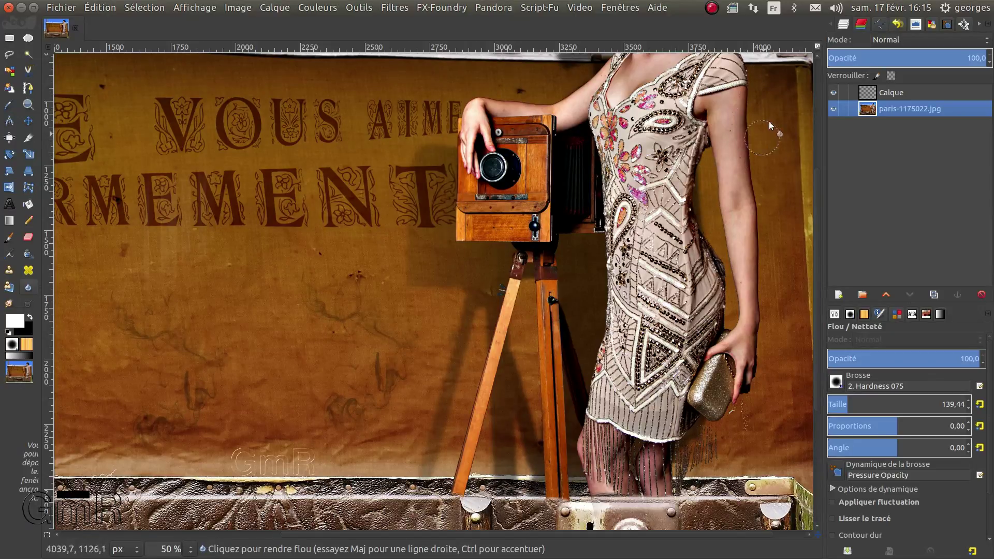
# Step: Blur the outline of the woman's hair where it meets the blue sky
pyautogui.scroll(5, 769, 121)
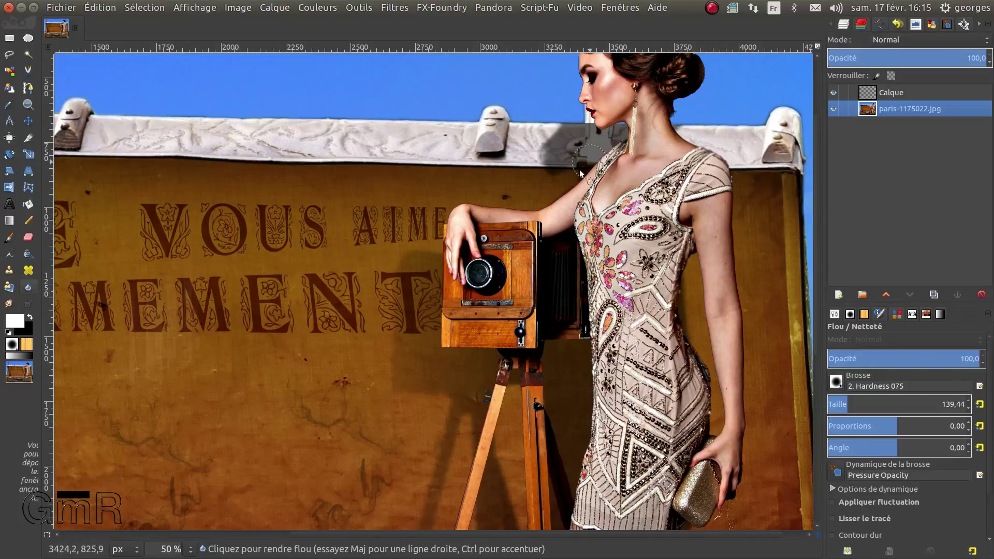
pyautogui.scroll(2, 539, 148)
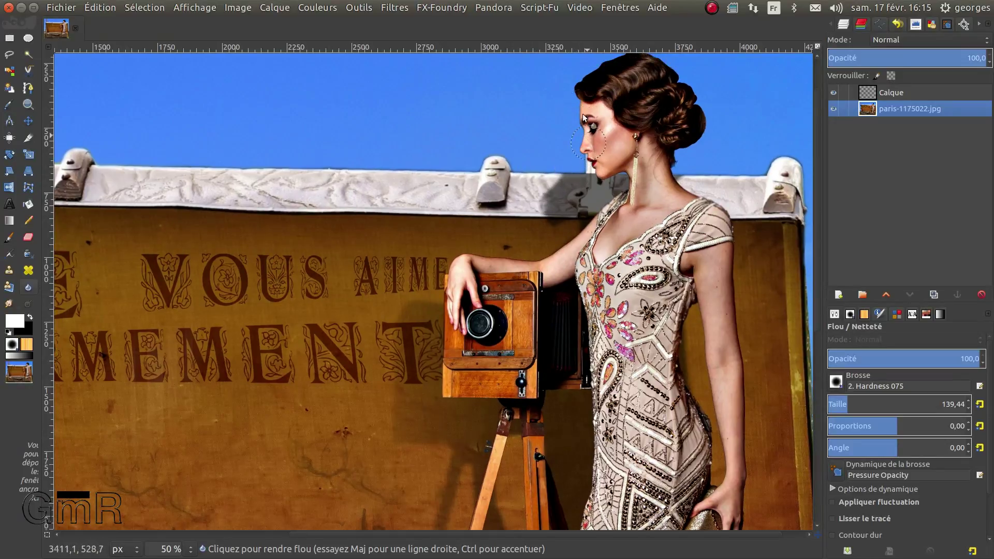
pyautogui.scroll(3, 578, 133)
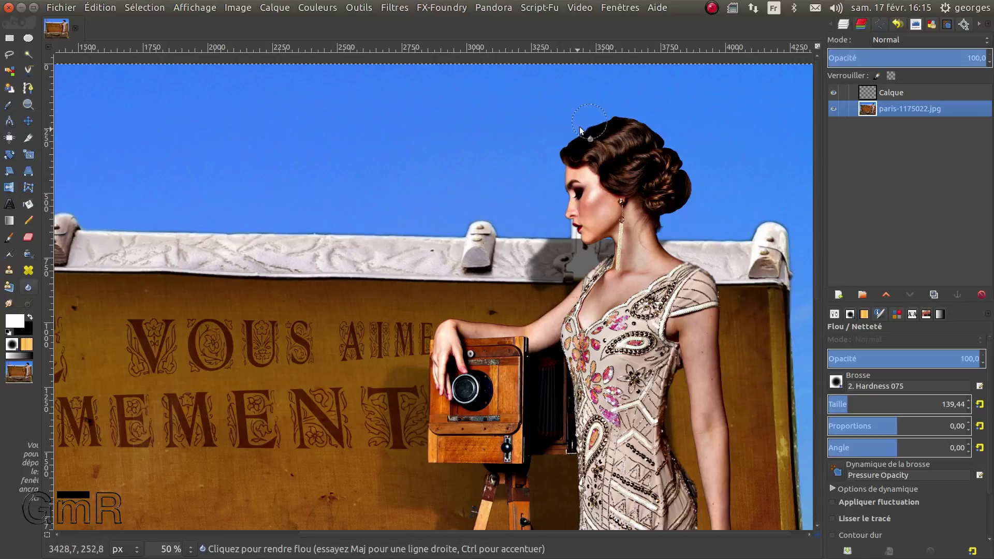
pyautogui.moveTo(555, 140)
pyautogui.mouseDown()
pyautogui.moveTo(587, 117)
pyautogui.moveTo(617, 113)
pyautogui.moveTo(651, 129)
pyautogui.mouseUp()
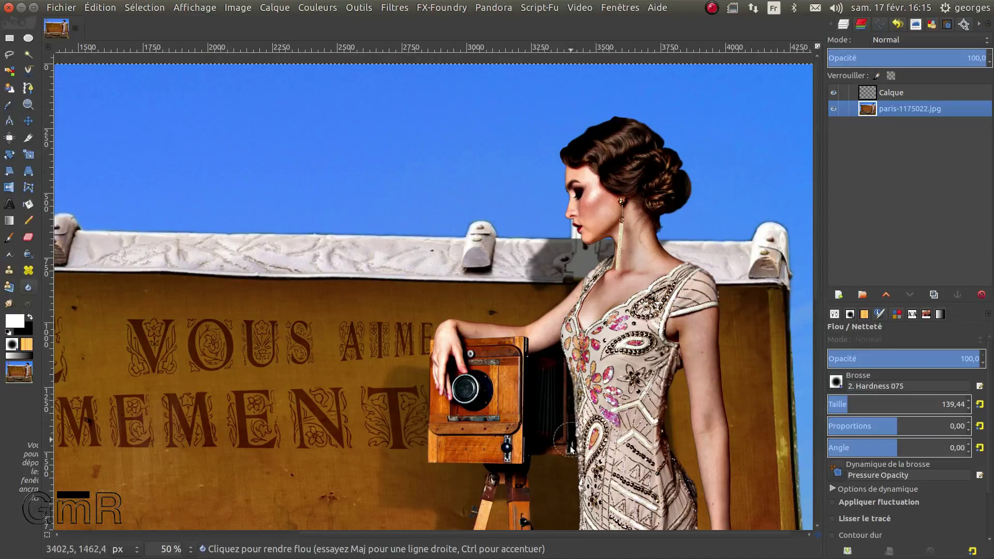
# Step: Smudge and clone the tripod's feet where they meet the suitcase's front rim, cloning with a Hardness 075 brush of size 8.48
pyautogui.scroll(-3, 549, 360)
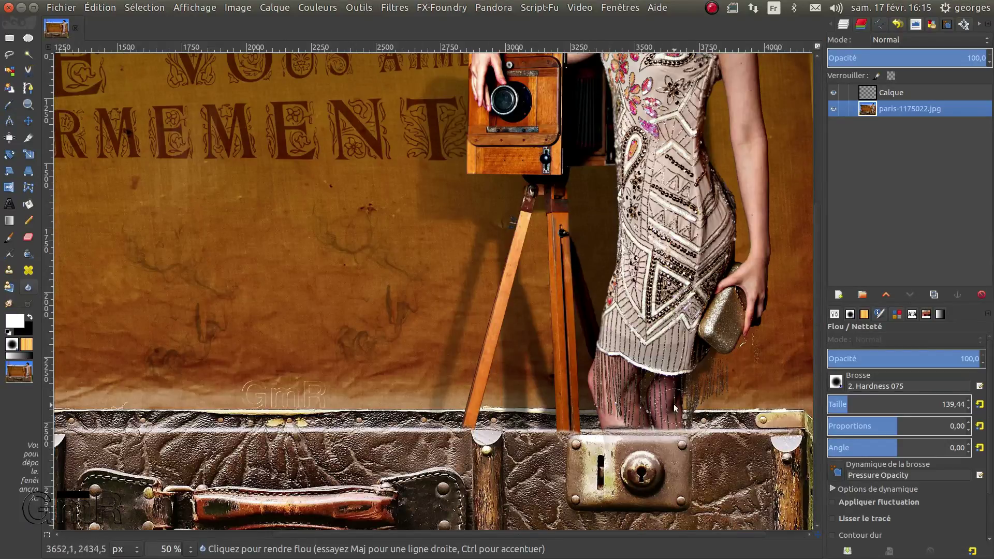
pyautogui.keyDown('ctrl'); pyautogui.scroll(-2, 414, 396); pyautogui.keyUp('ctrl')
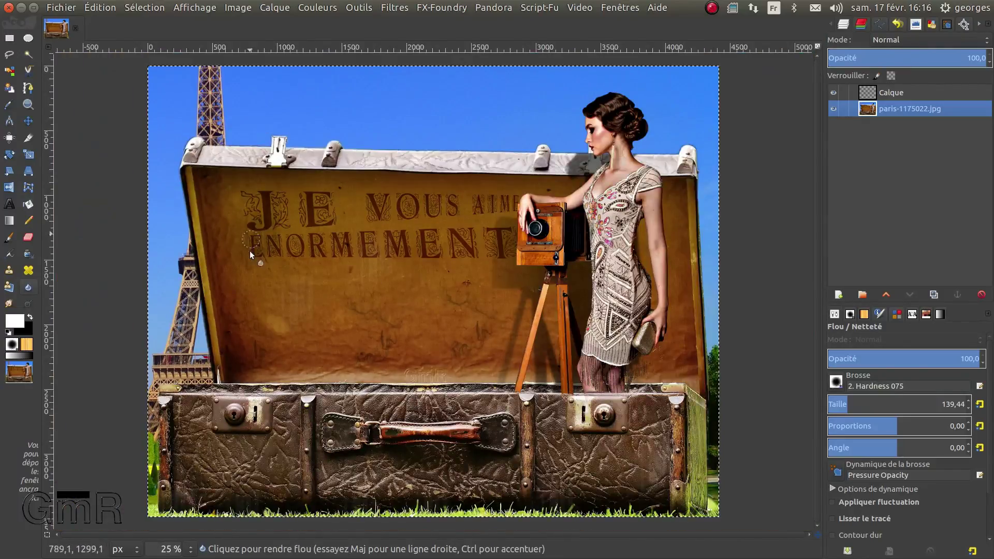
pyautogui.press('s')
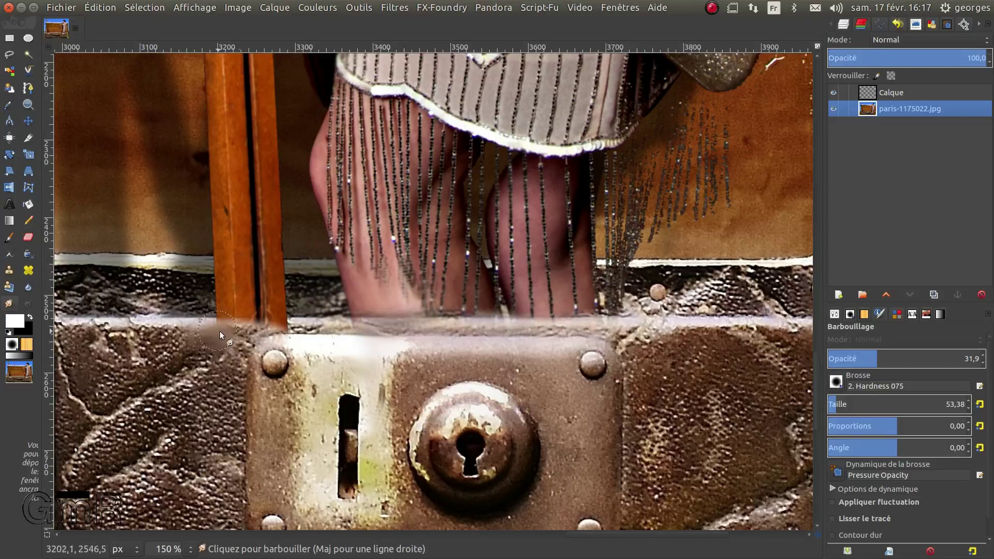
pyautogui.press('c')
pyautogui.press('[')
pyautogui.press('[')
pyautogui.press('[')
pyautogui.press('[')
pyautogui.press('[')
pyautogui.press('[')
pyautogui.press('[')
pyautogui.press('[')
pyautogui.press('[')
pyautogui.press('[')
pyautogui.moveTo(215, 319)
pyautogui.mouseDown()
pyautogui.moveTo(262, 320)
pyautogui.moveTo(232, 320)
pyautogui.mouseUp()
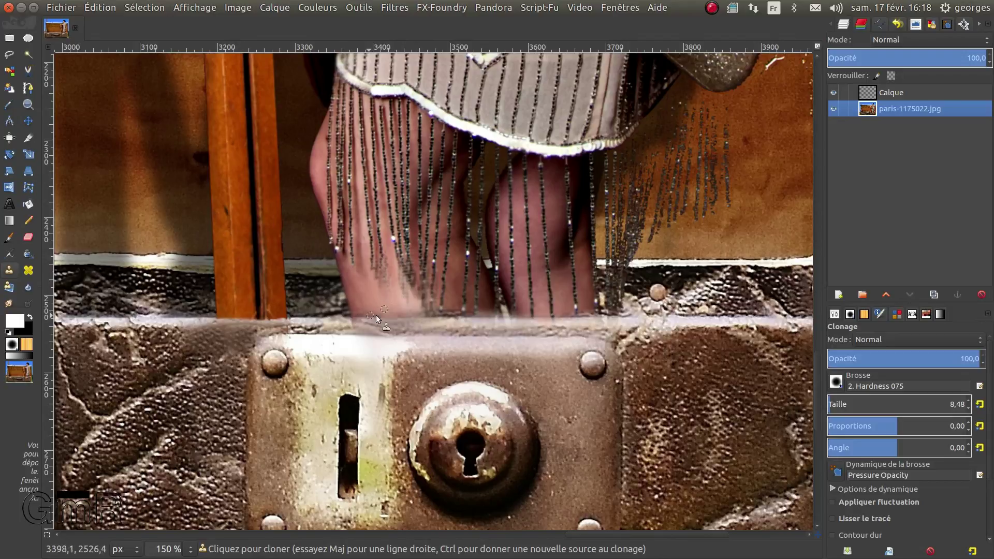
# Step: Check the whole retouched montage and save it to gimp_art.xcf
pyautogui.hotkey('shift', 'u')
pyautogui.press('-')
pyautogui.press('-')
pyautogui.press('-')
pyautogui.press('-')
pyautogui.press('-')
pyautogui.press('-')
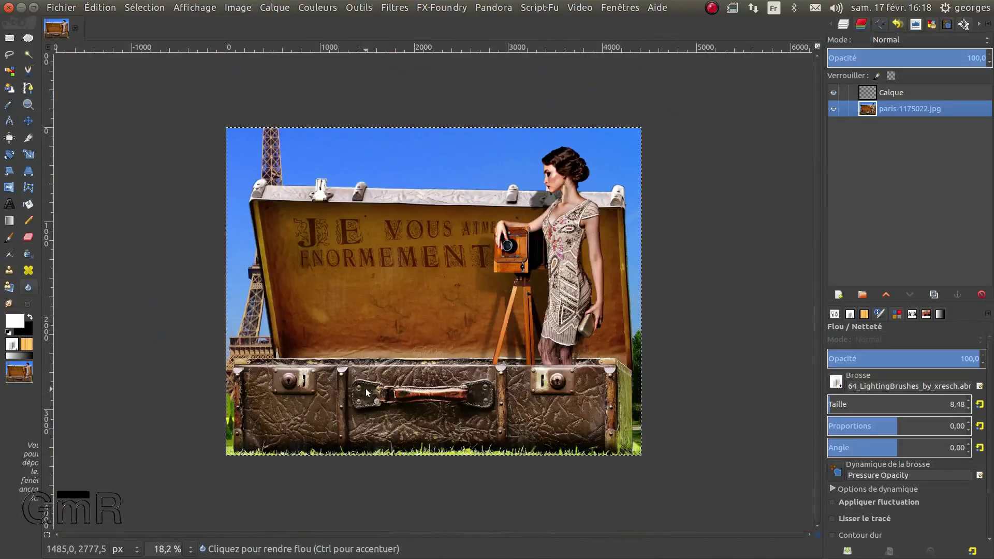
pyautogui.press('c')
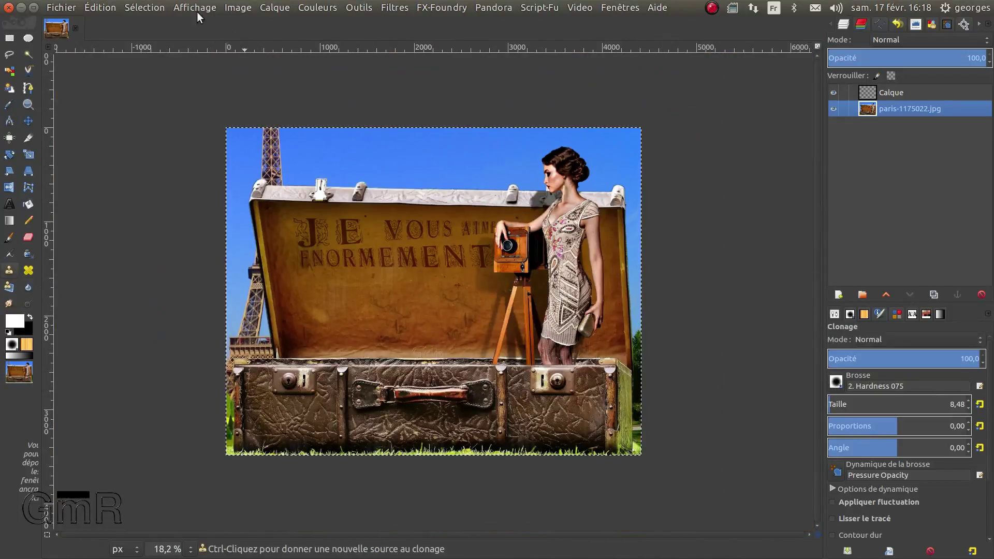
pyautogui.click(66, 8)
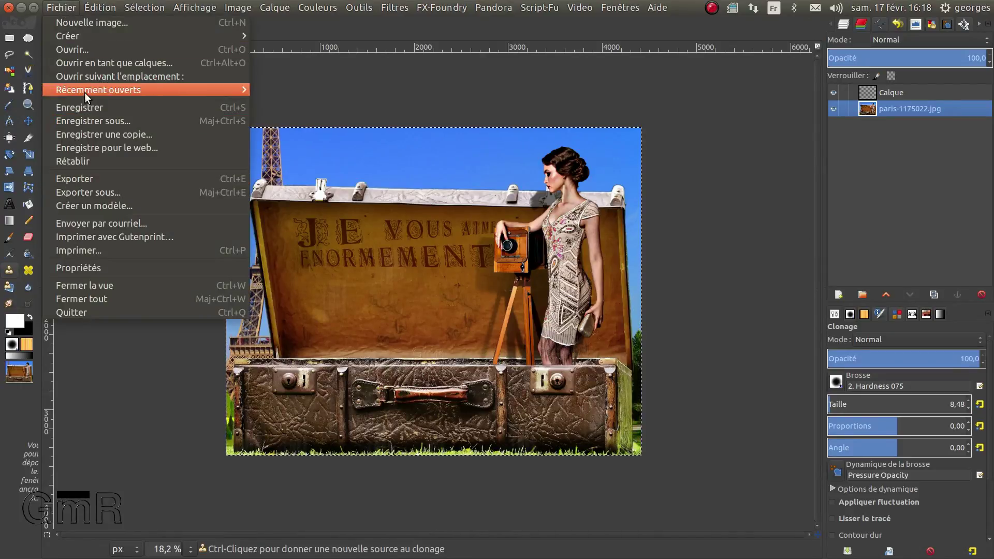
pyautogui.click(85, 109)
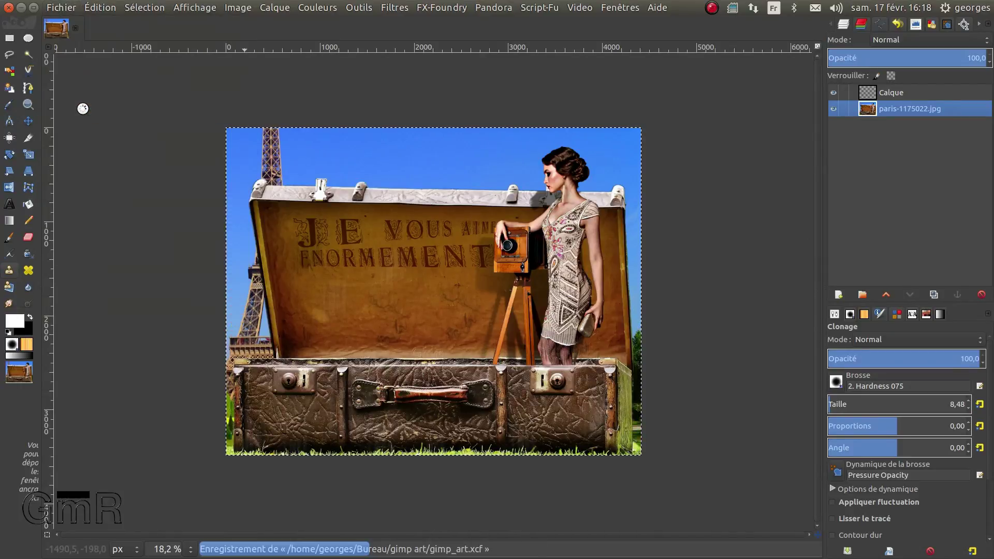
# Step: Export the montage as gimp_art.png into the gimp art folder, accepting the PNG options with compression level 9
pyautogui.click(67, 8)
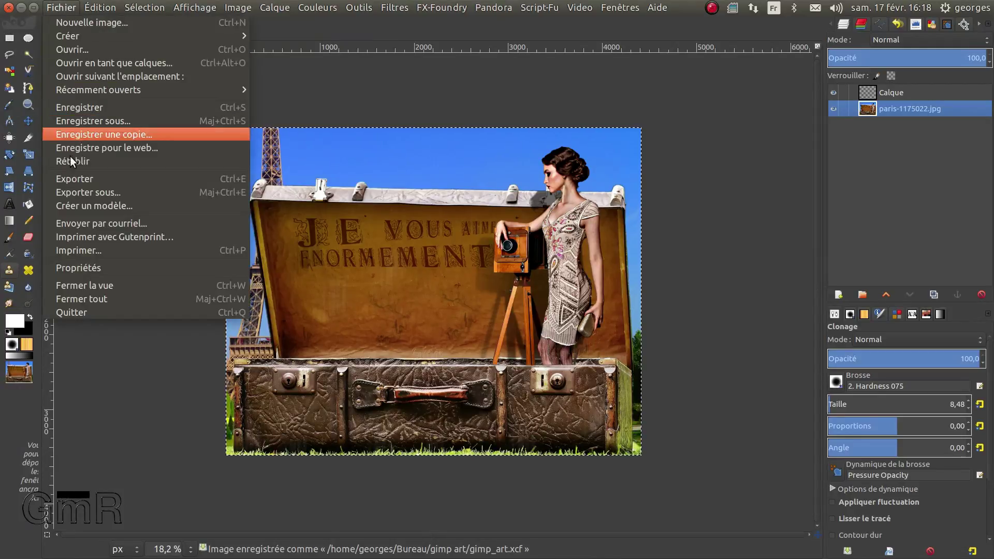
pyautogui.click(77, 178)
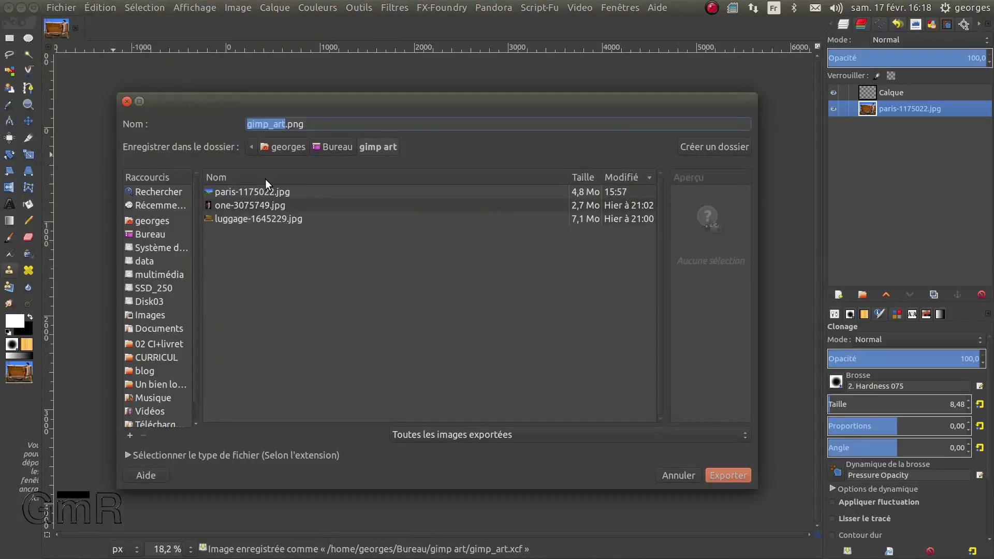
pyautogui.click(727, 475)
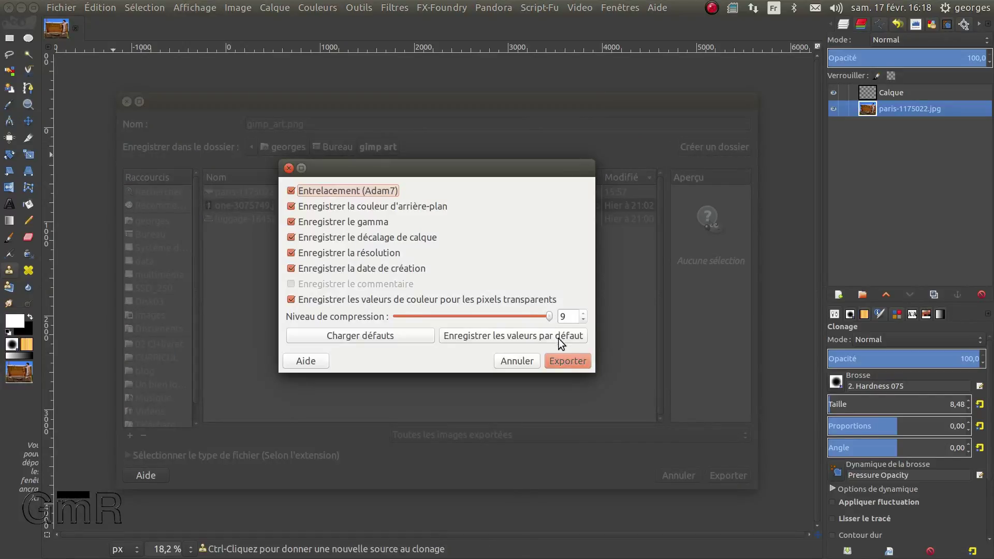
pyautogui.click(571, 358)
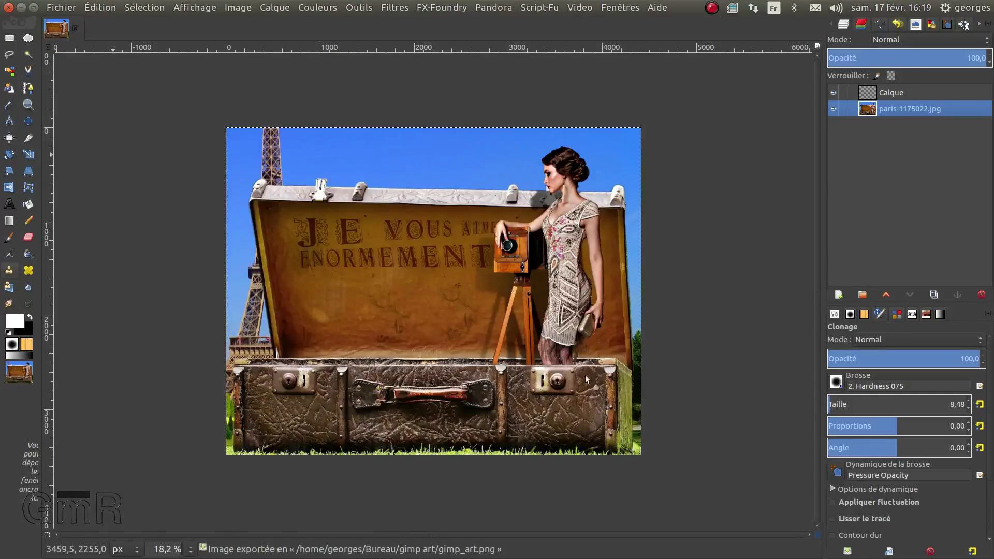
pyautogui.hotkey('shift', 'u')
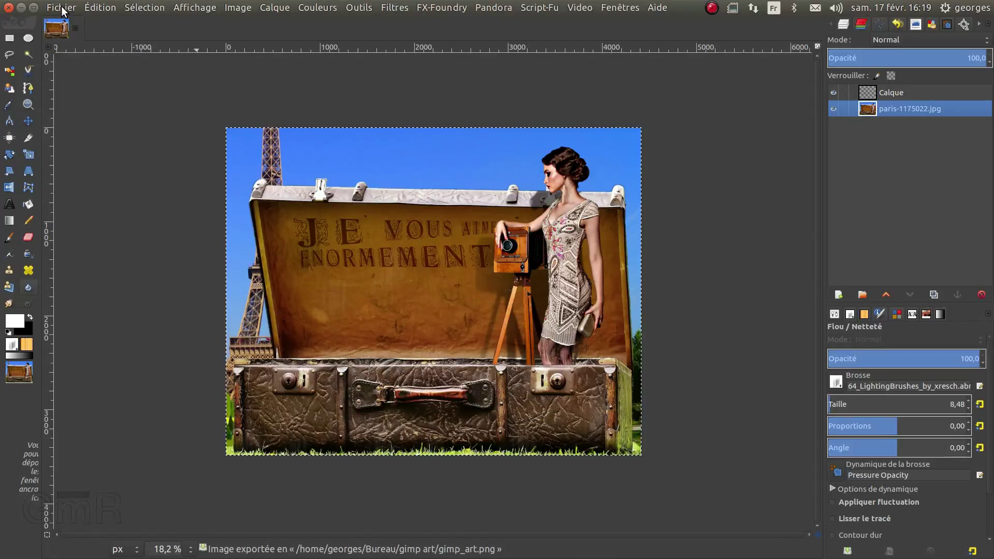
pyautogui.click(9, 7)
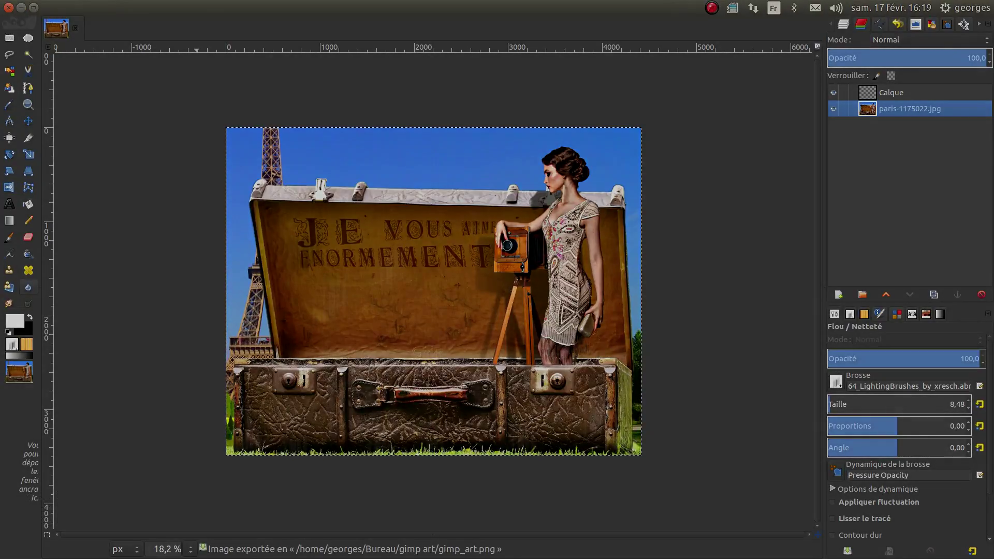